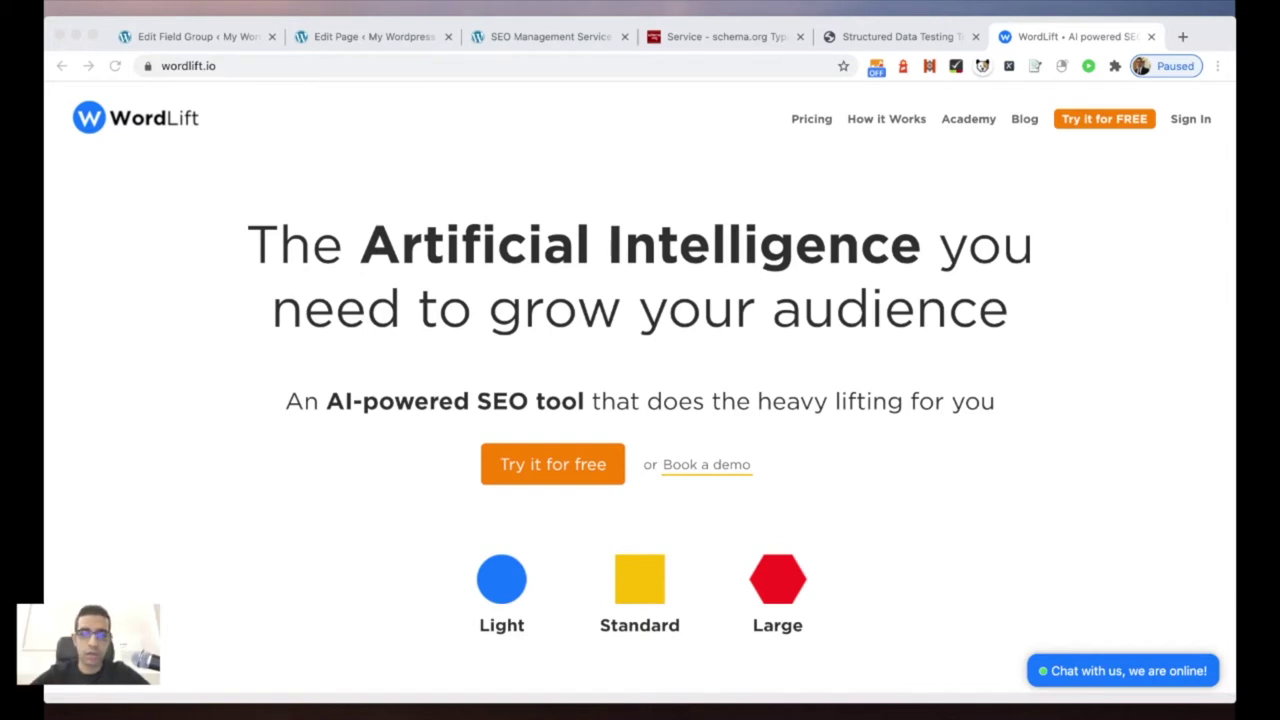
Step: Open the seo-management-service page on wordlift.io and look over its content
click(340, 563)
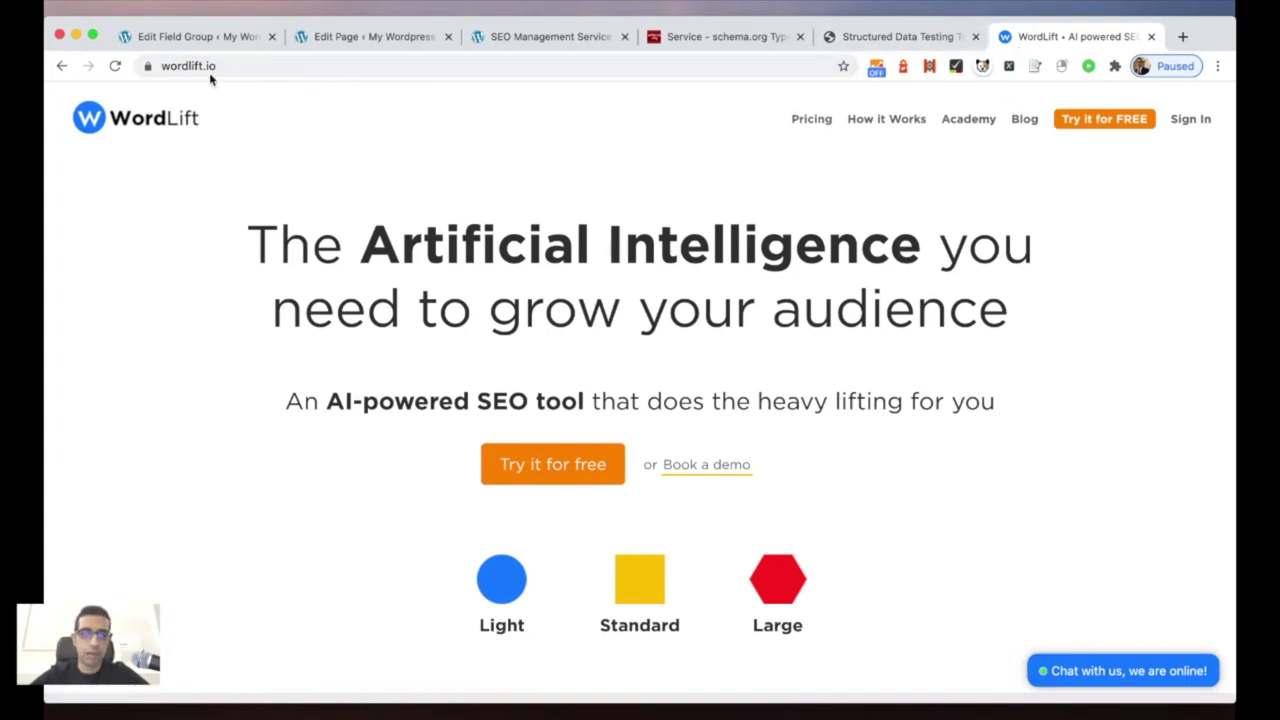
click(369, 68)
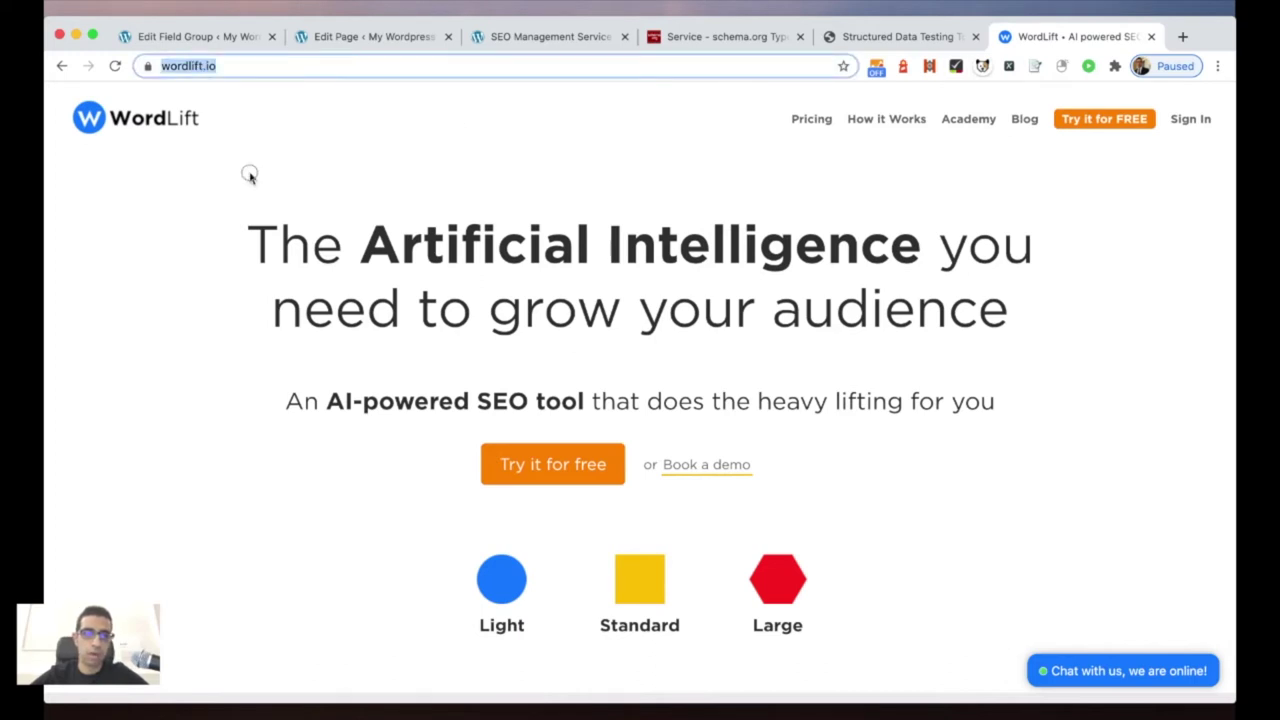
click(270, 64)
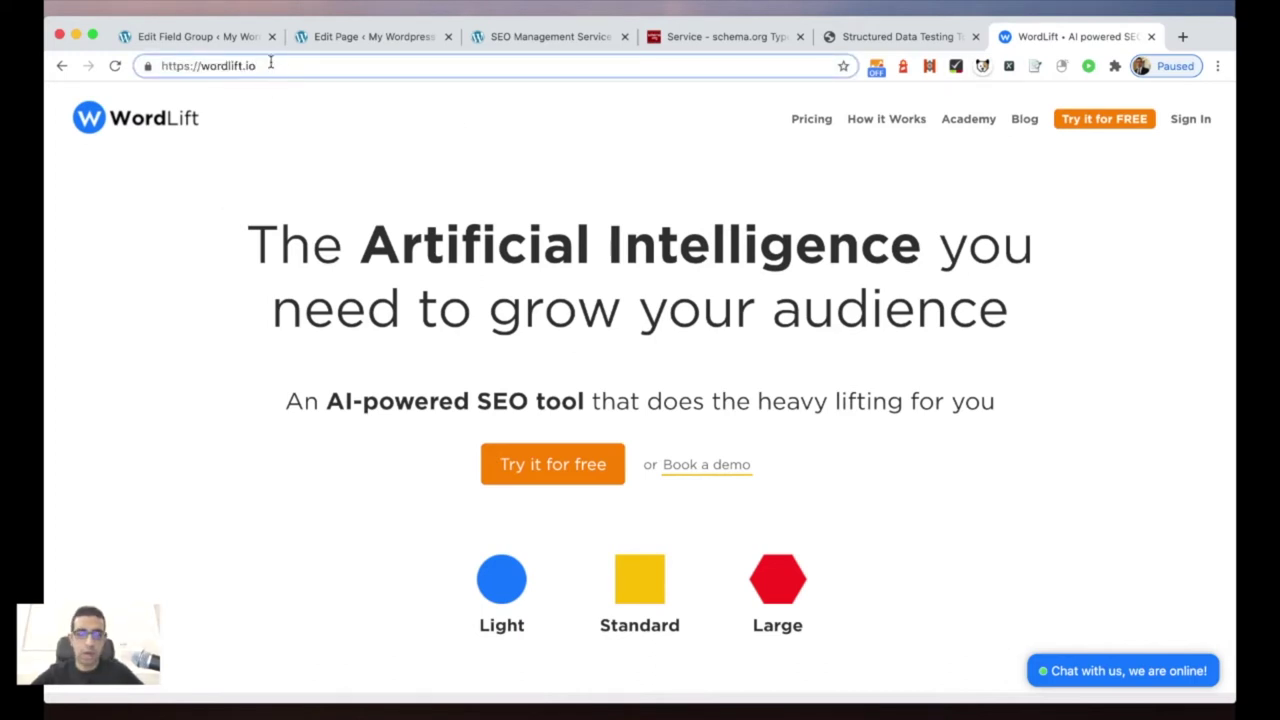
text(/se)
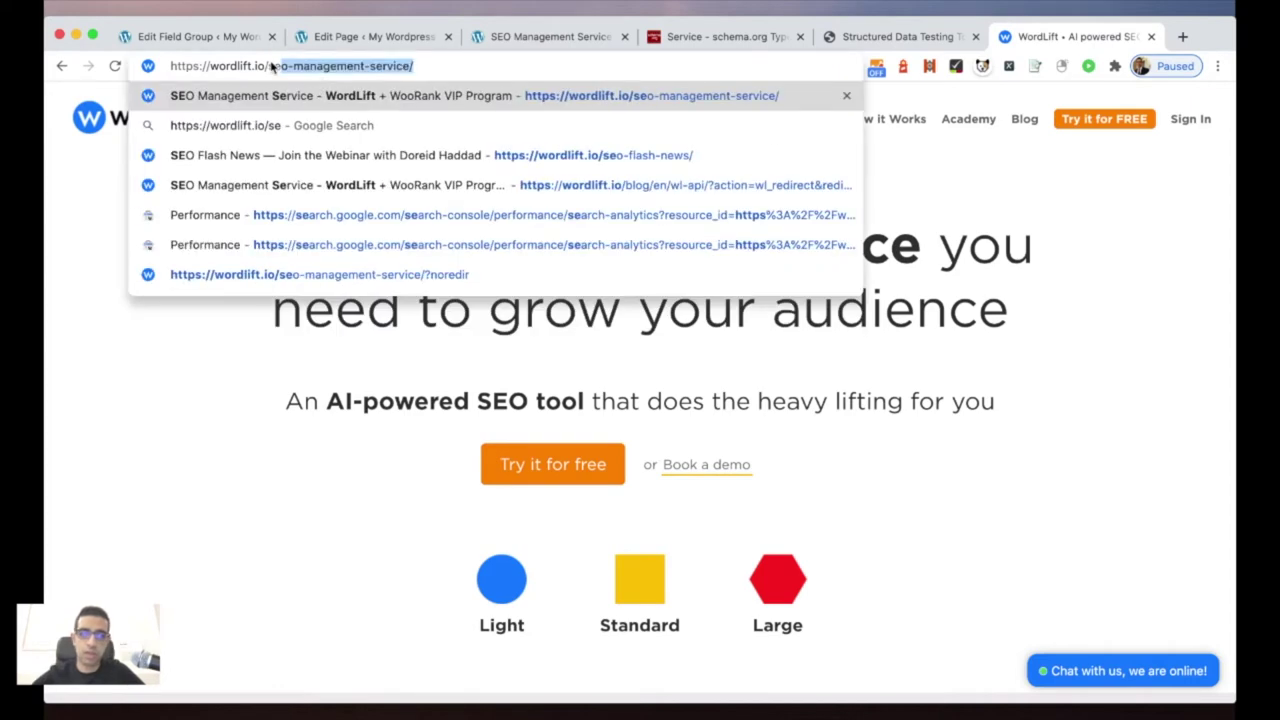
key(Return)
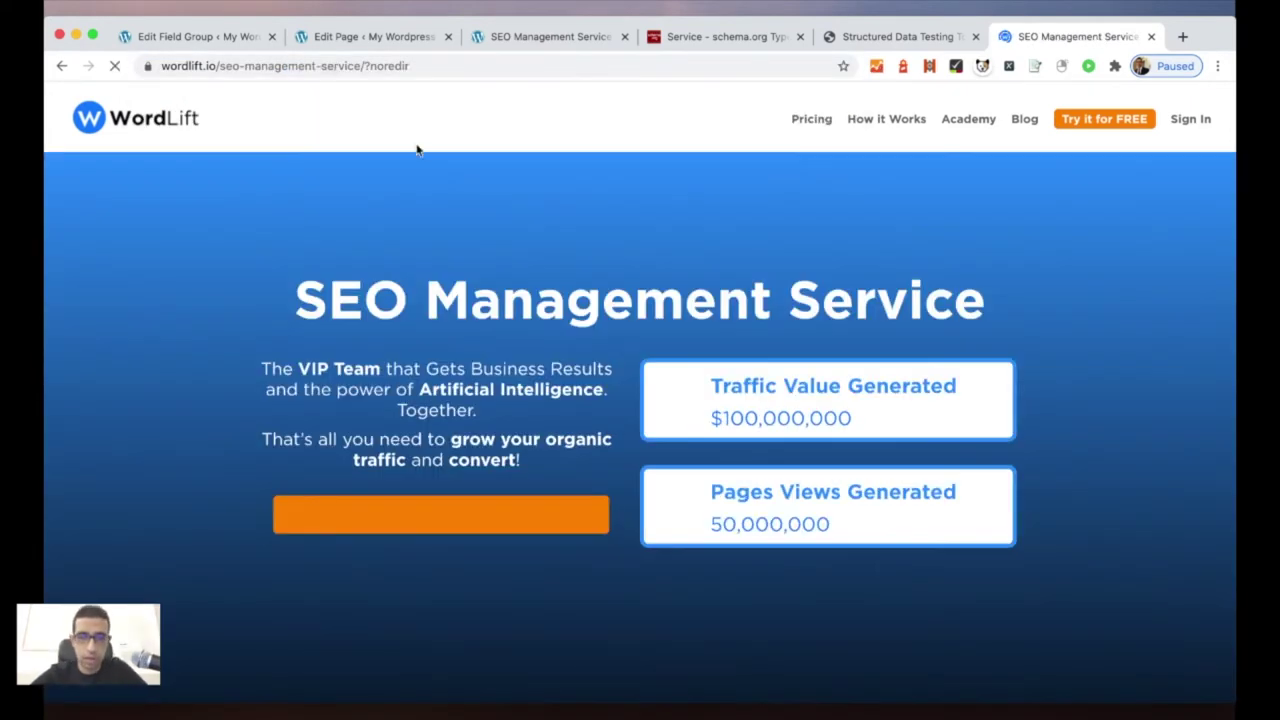
scroll(417, 150, down, 5)
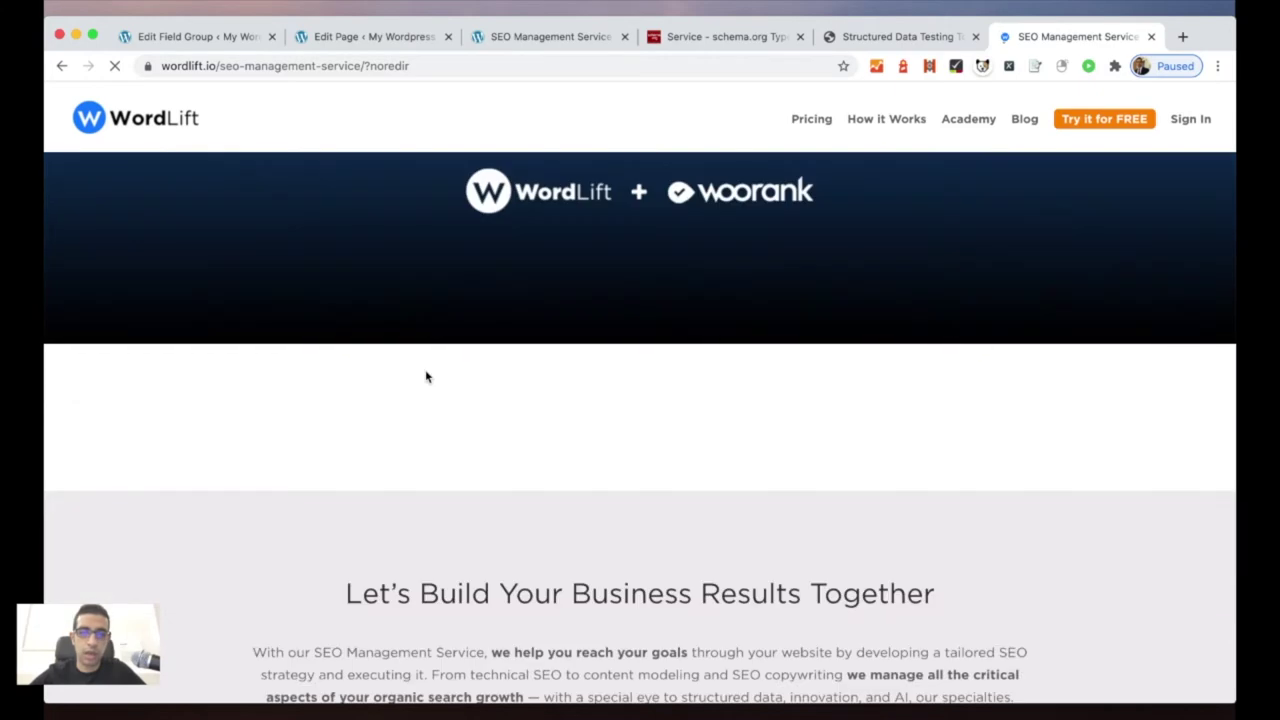
scroll(426, 377, down, 2)
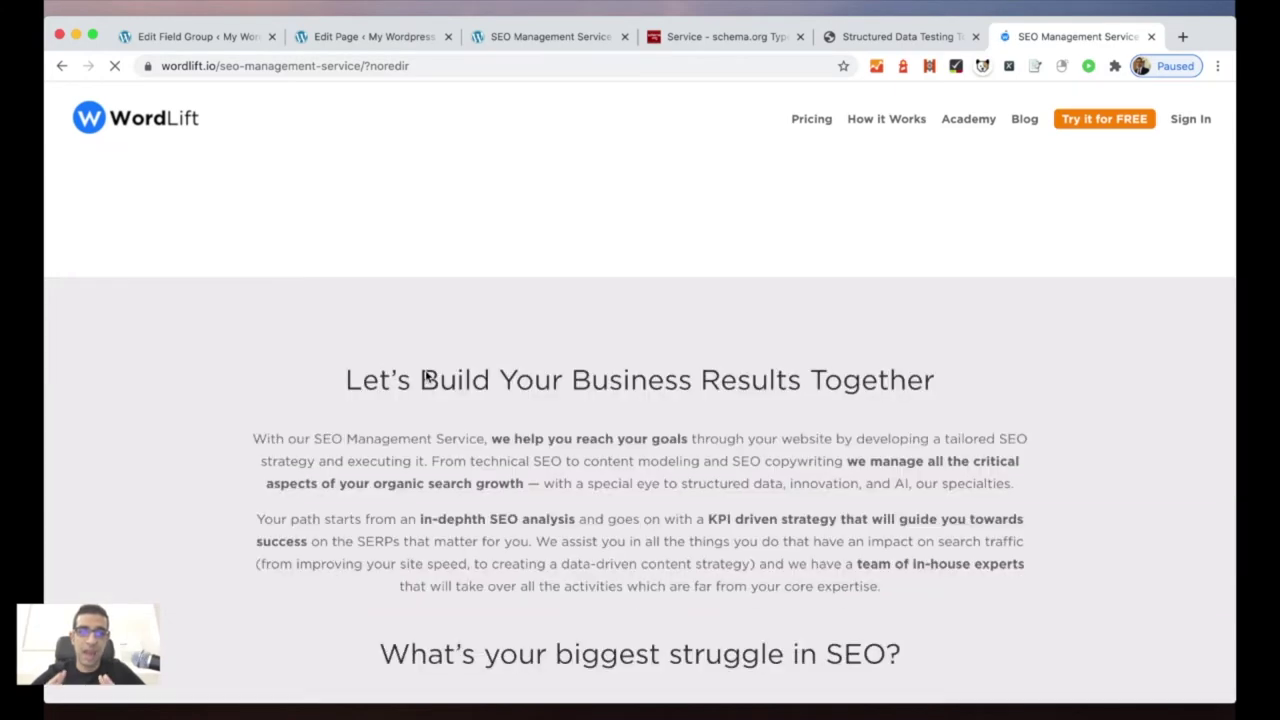
scroll(426, 377, down, 5)
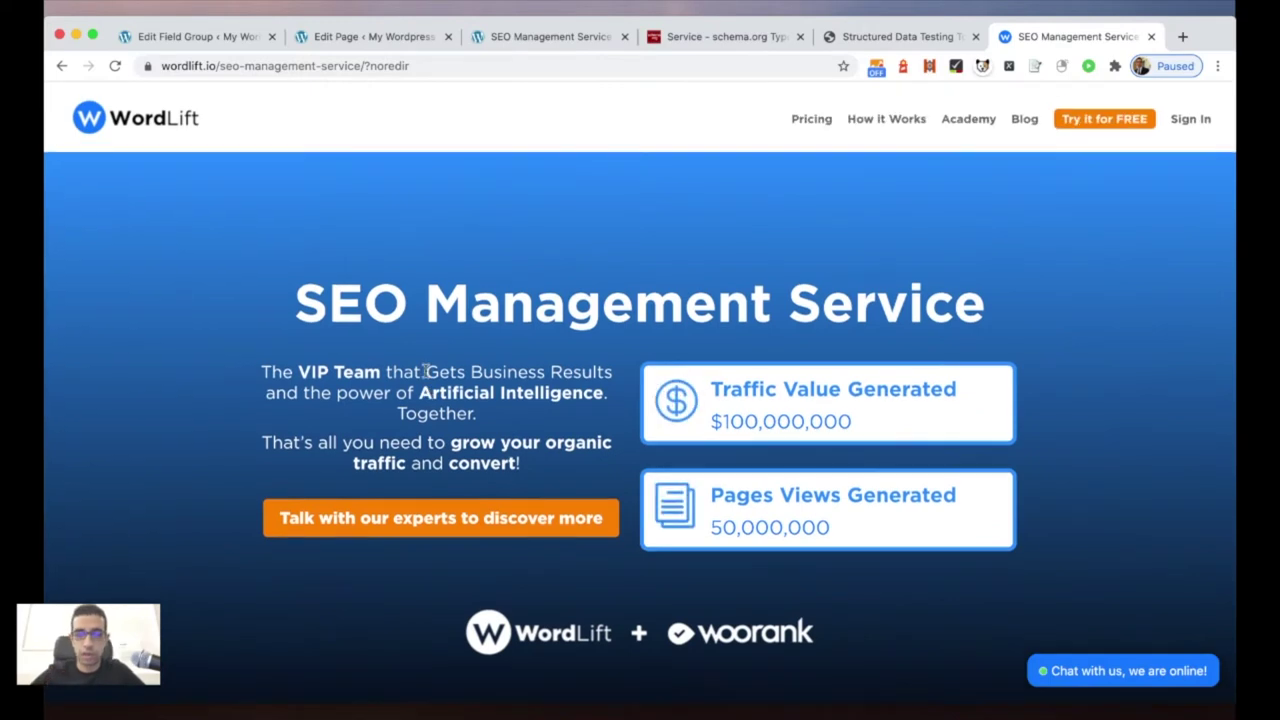
Step: Examine the Service markup in the Structured Data Testing Tool, including alternate names, areas served, images, provider and offers
click(930, 37)
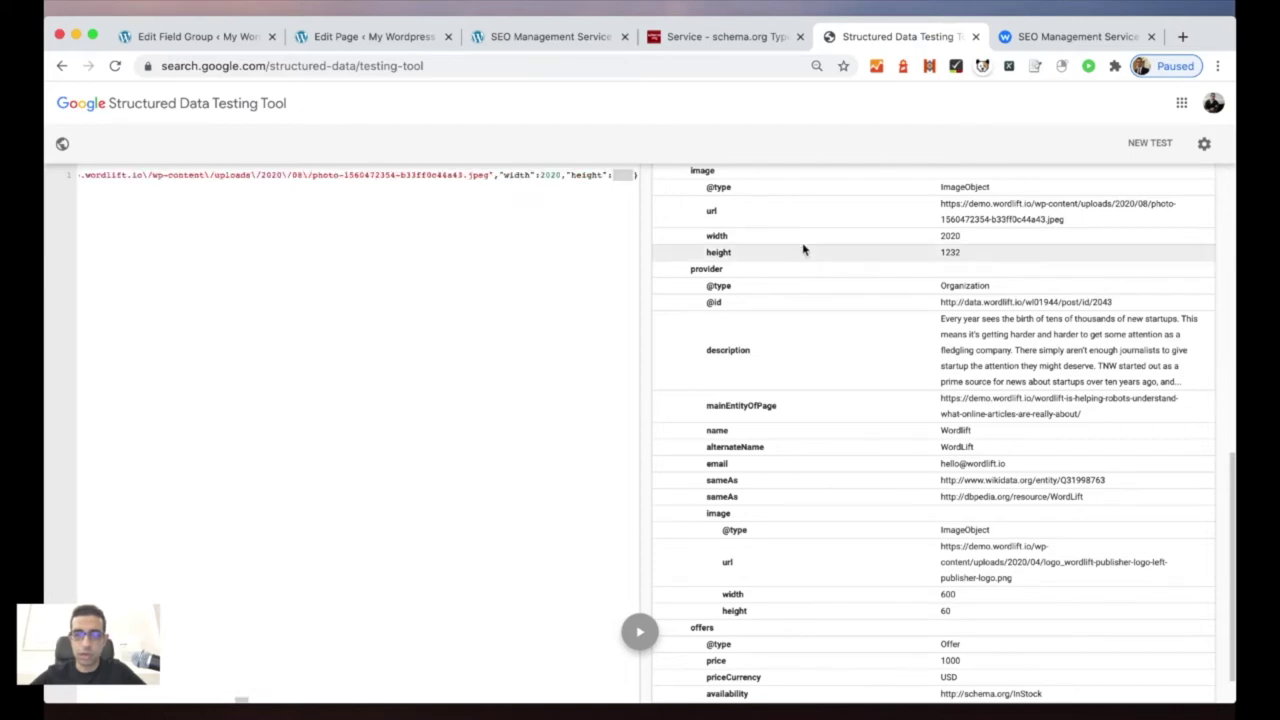
scroll(803, 249, up, 10)
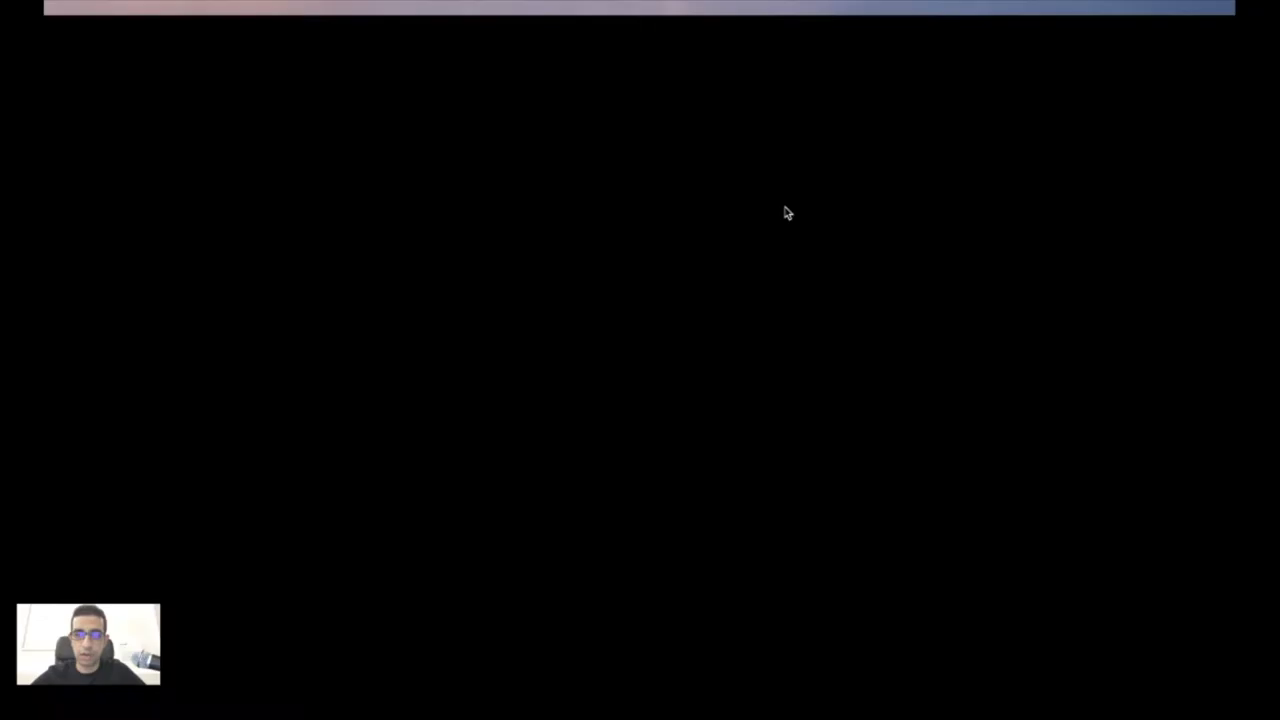
scroll(784, 205, down, 2)
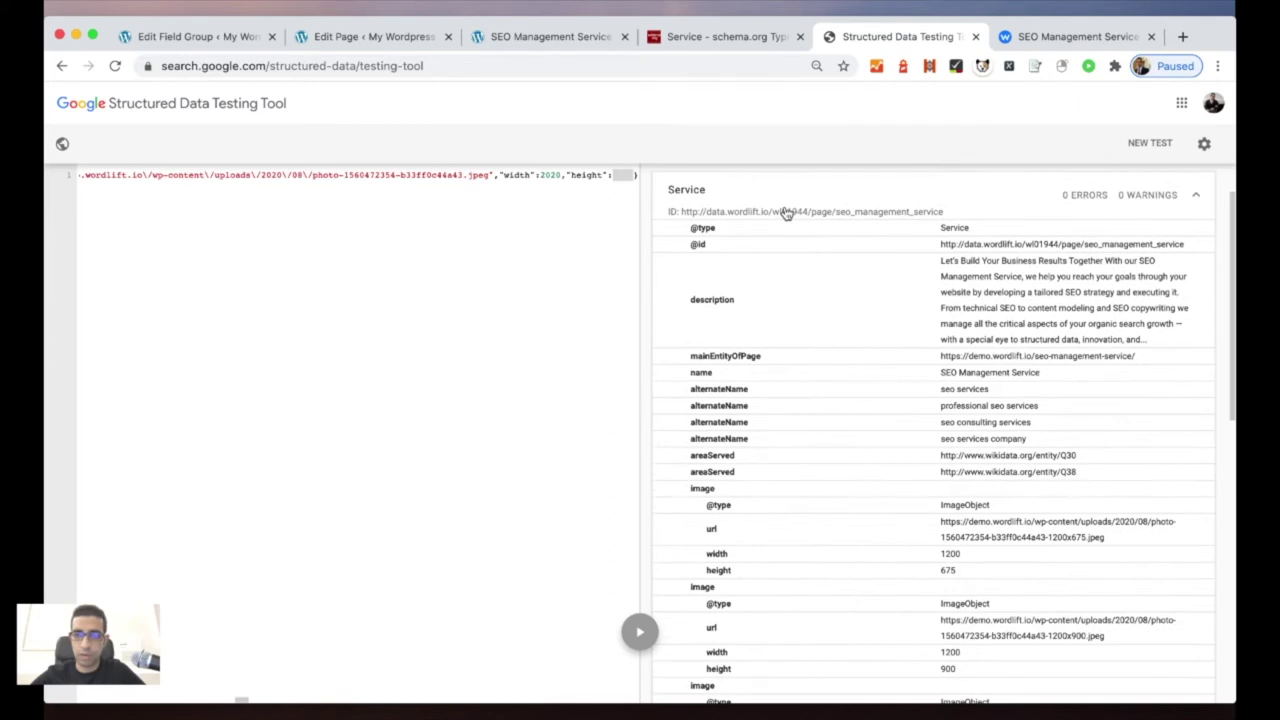
scroll(786, 213, down, 2)
scroll(809, 213, down, 3)
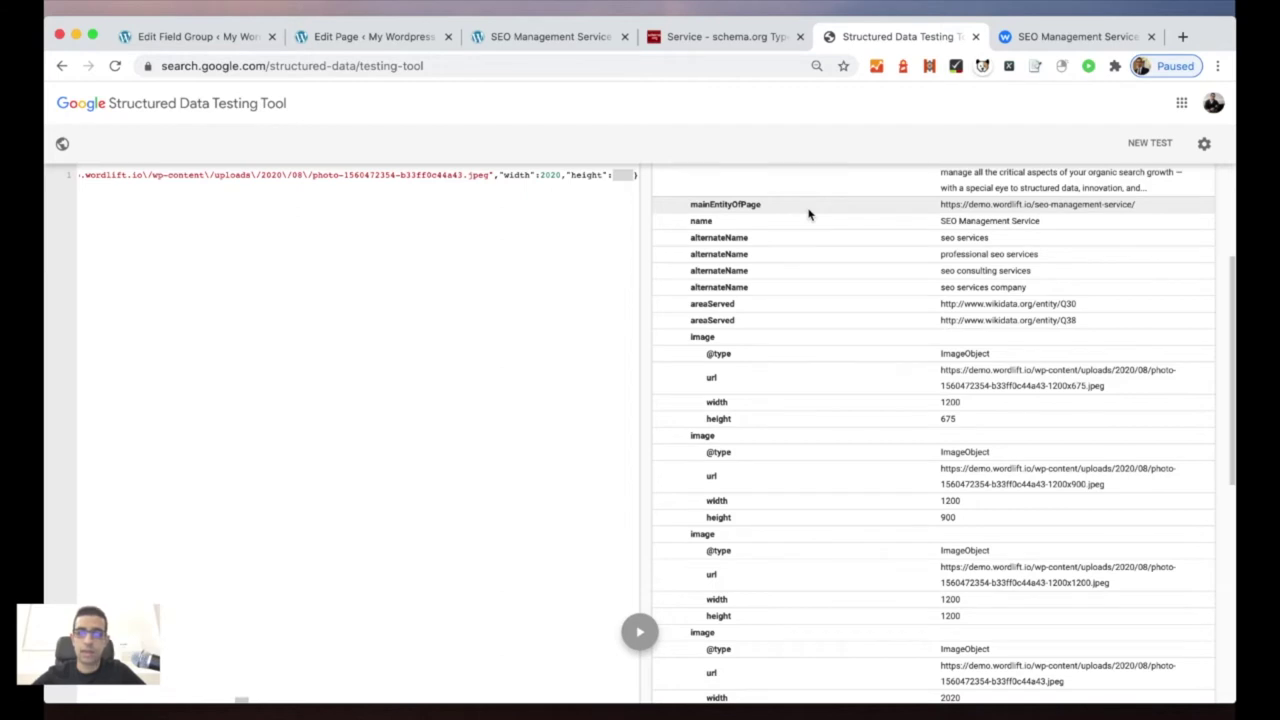
scroll(809, 213, down, 2)
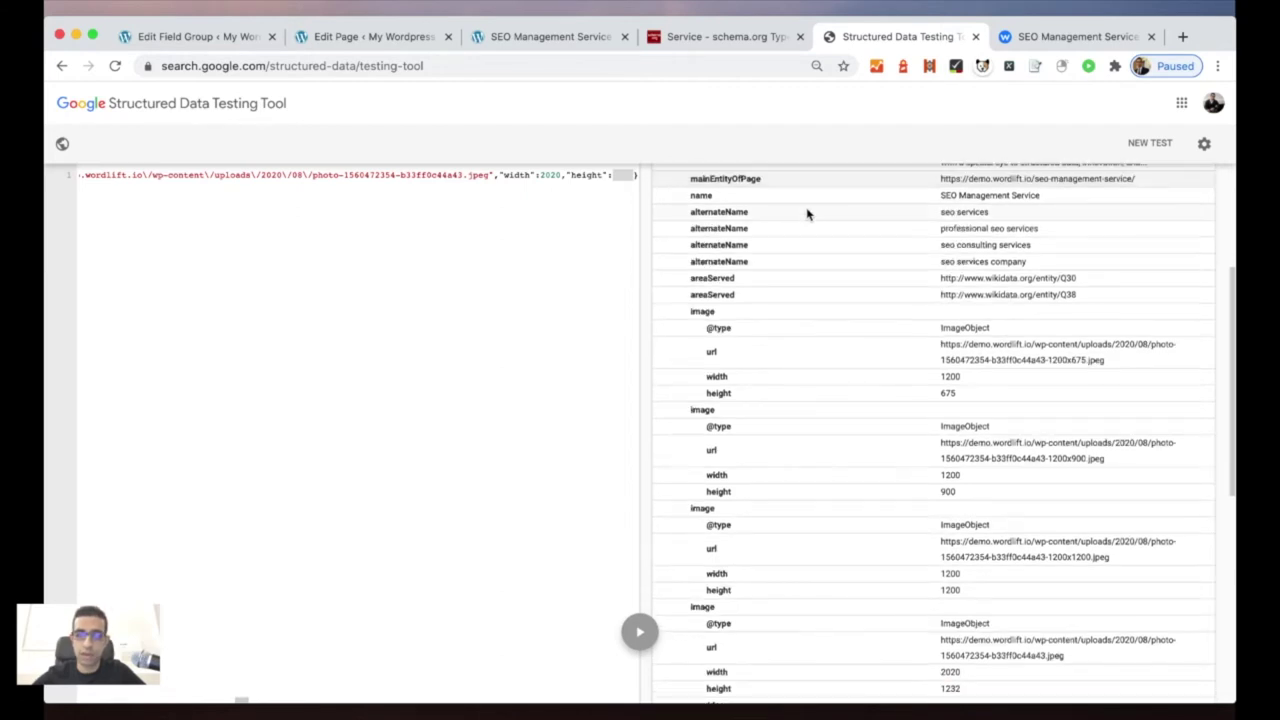
scroll(808, 214, down, 2)
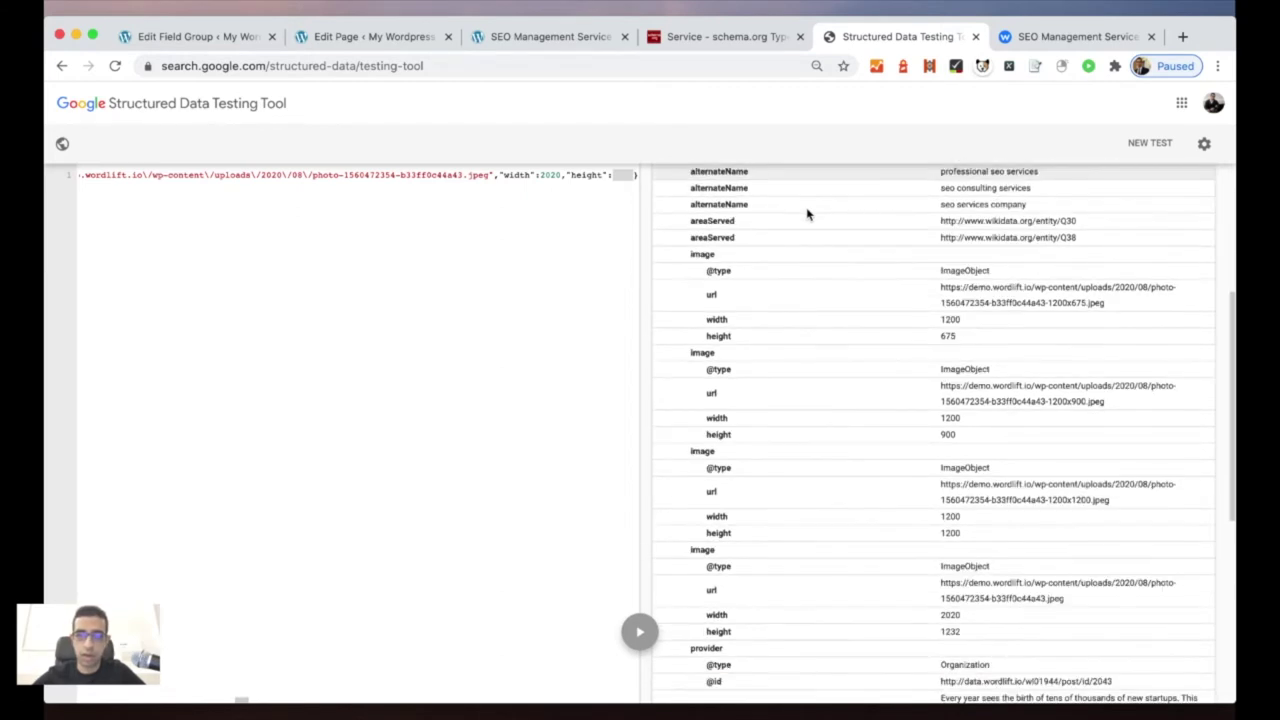
scroll(775, 230, down, 3)
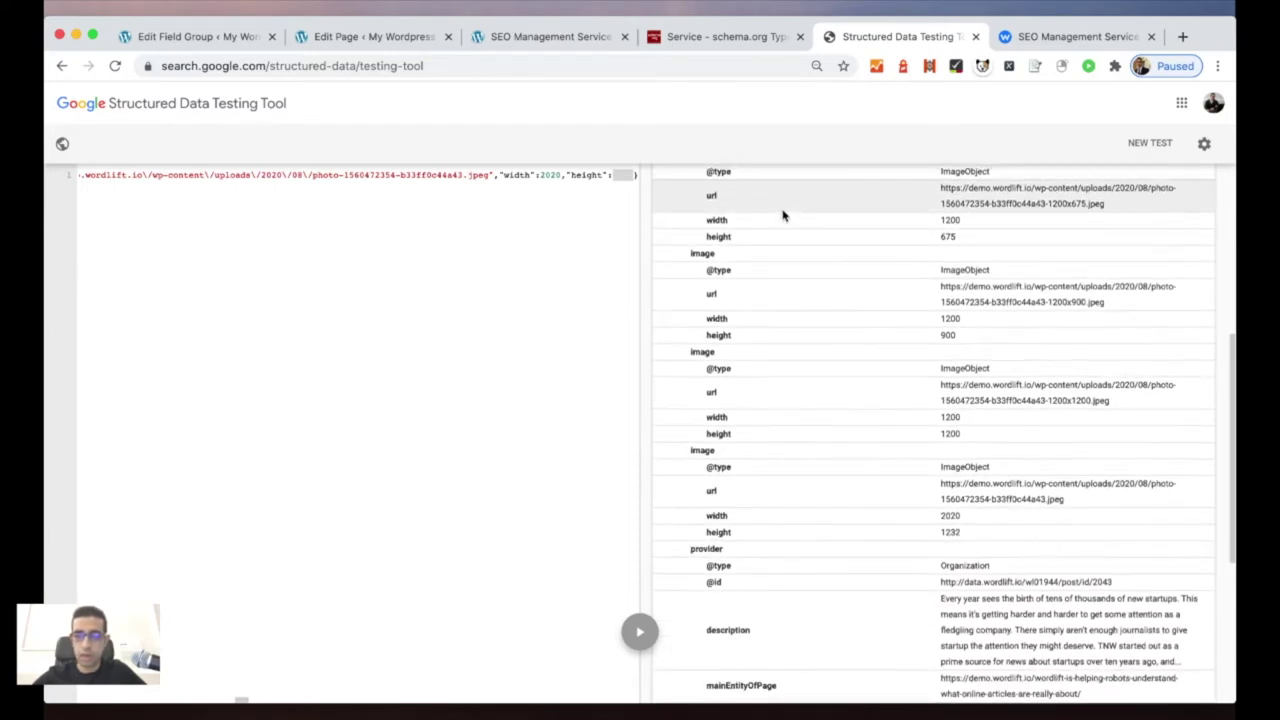
scroll(783, 215, down, 2)
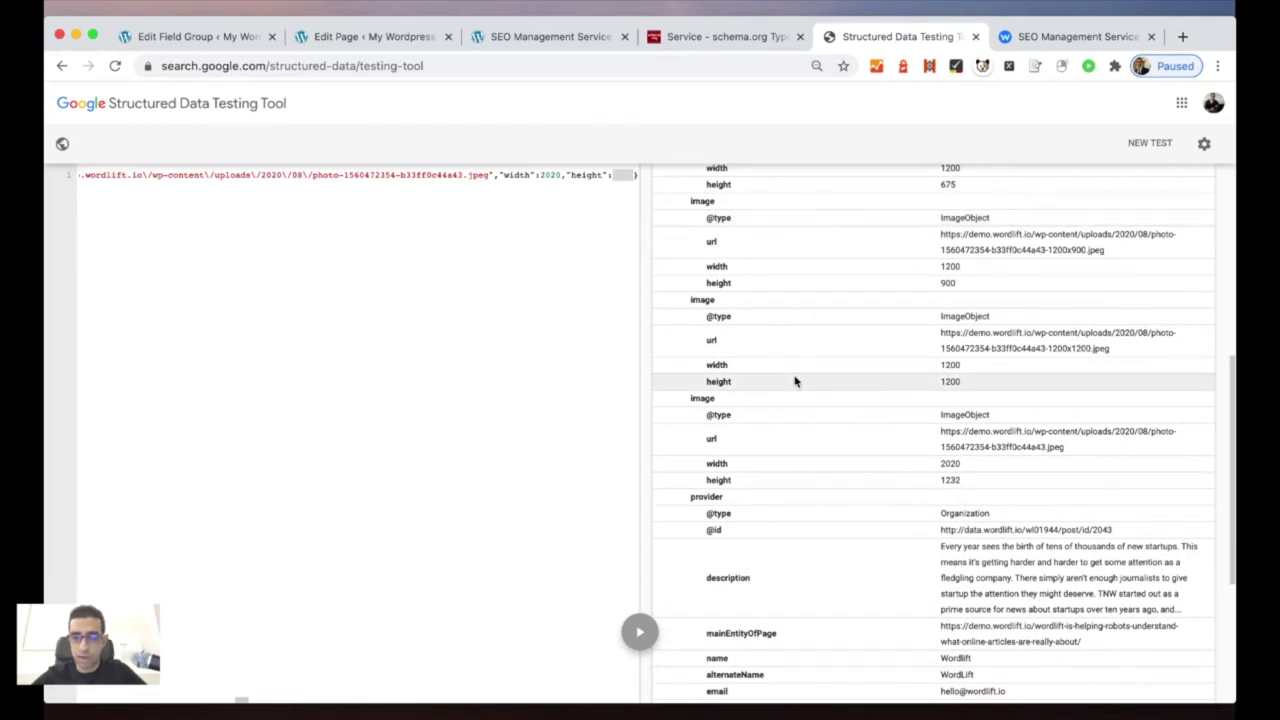
scroll(794, 378, down, 4)
scroll(794, 380, down, 2)
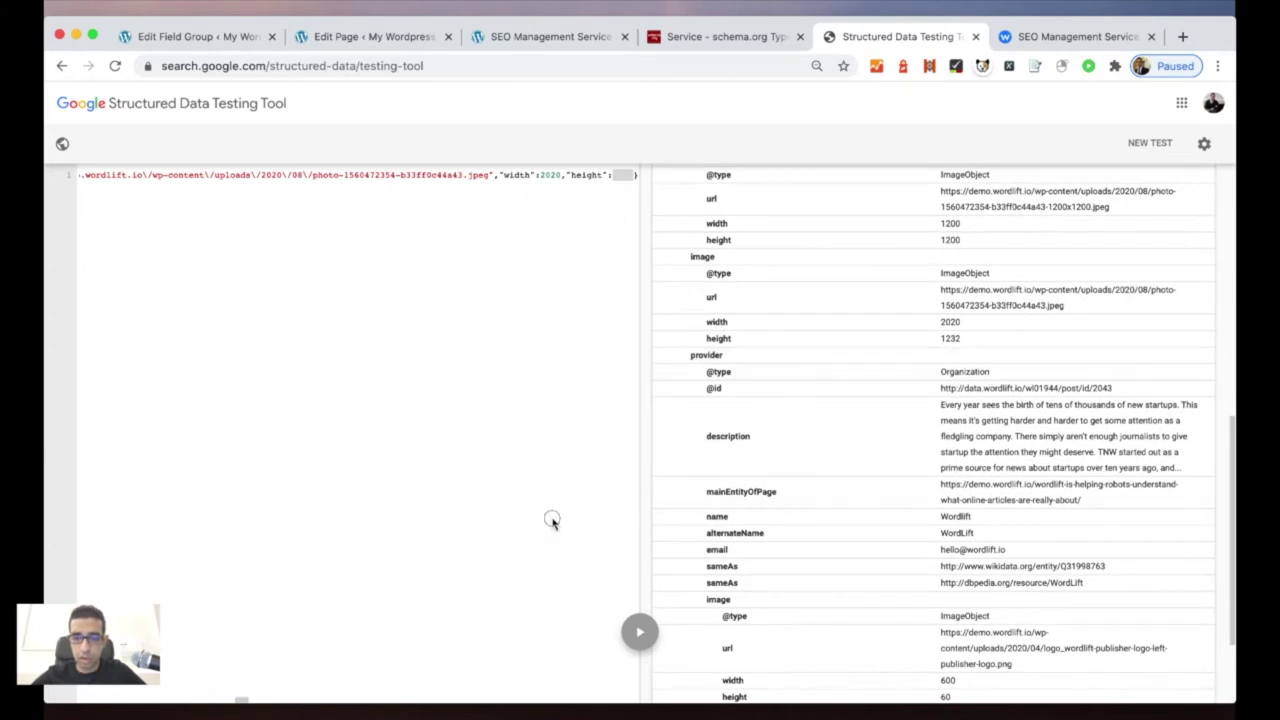
scroll(767, 492, down, 2)
scroll(767, 492, down, 2)
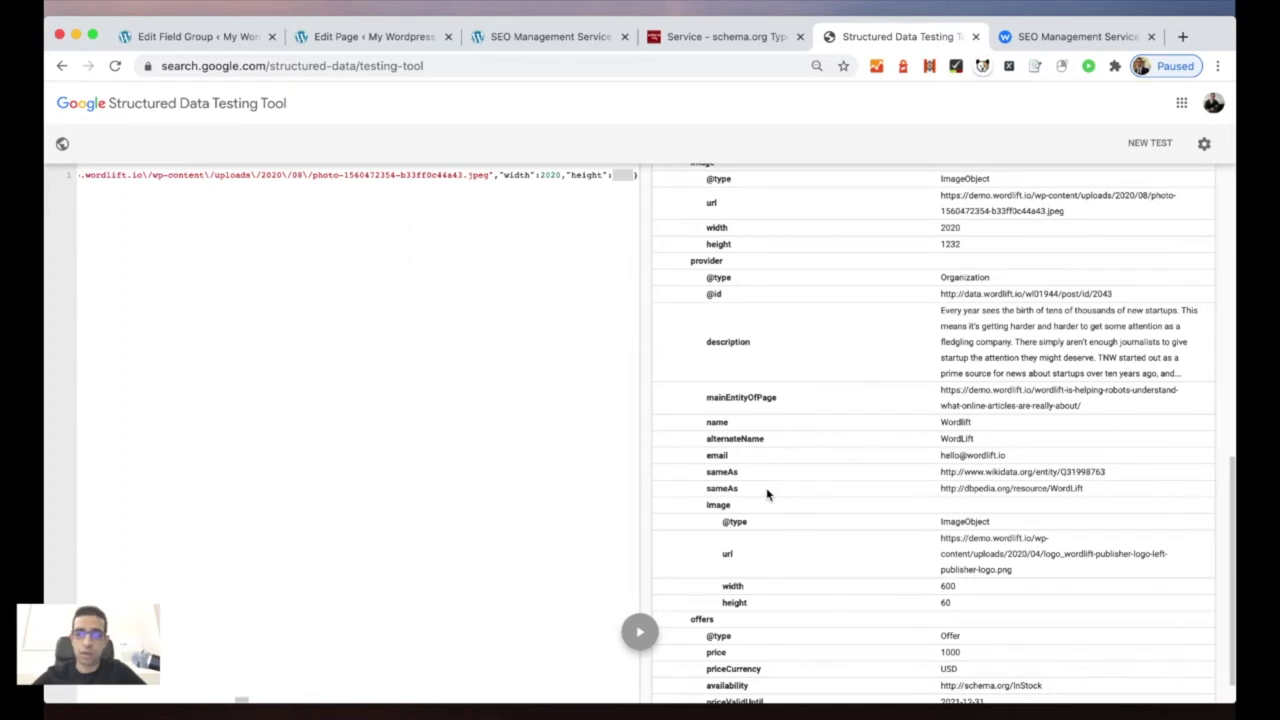
scroll(767, 492, up, 10)
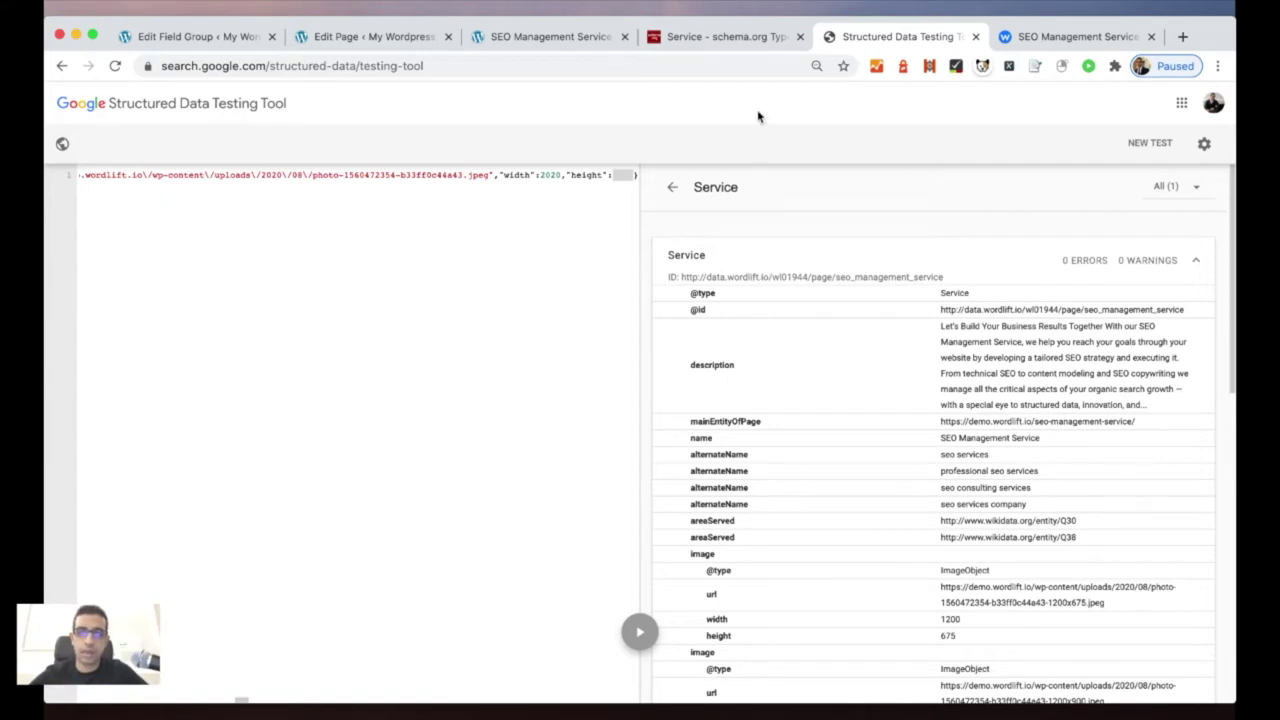
Step: Switch to the schema.org Service page, highlight its title and look through the list of properties
click(751, 42)
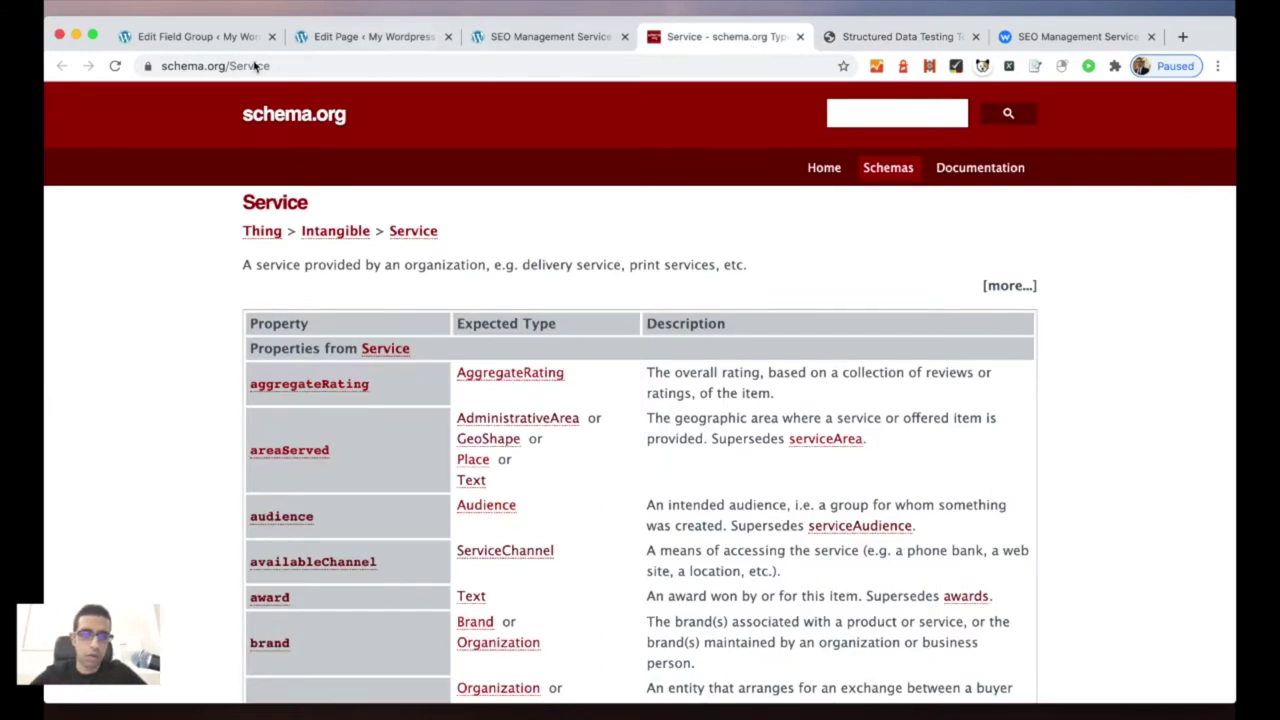
drag(183, 180, 153, 242)
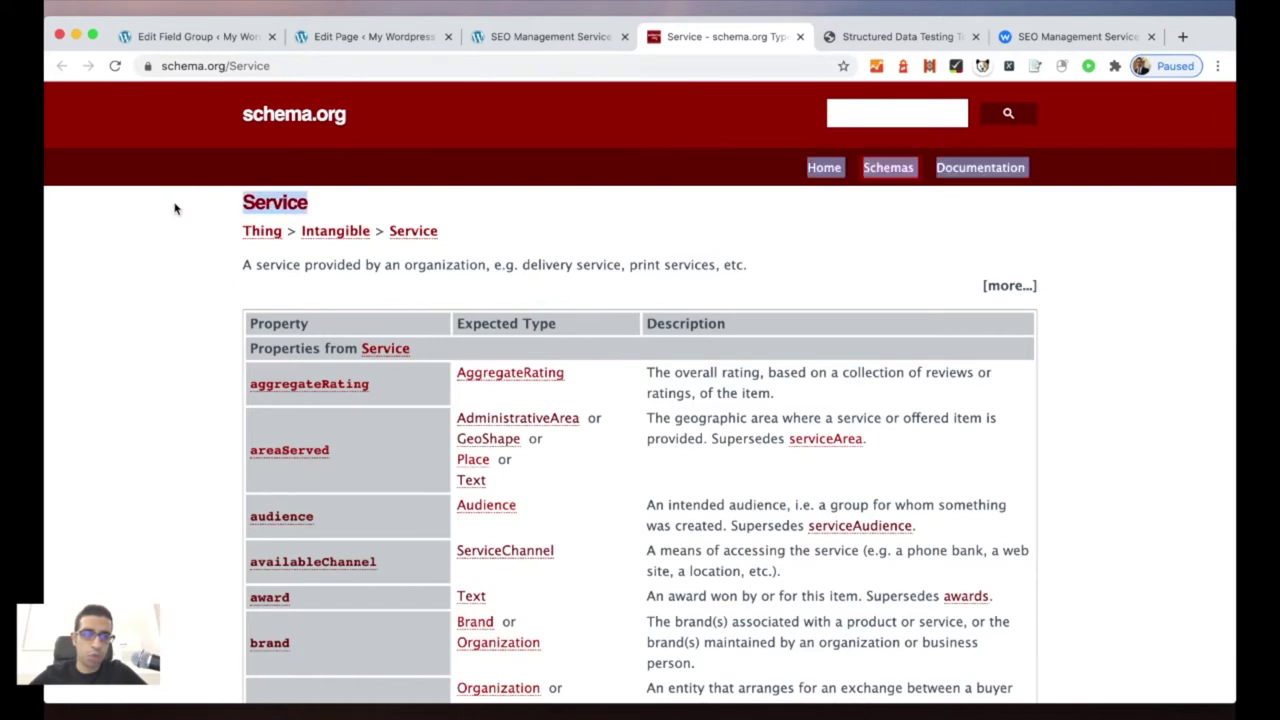
click(474, 202)
scroll(474, 202, down, 3)
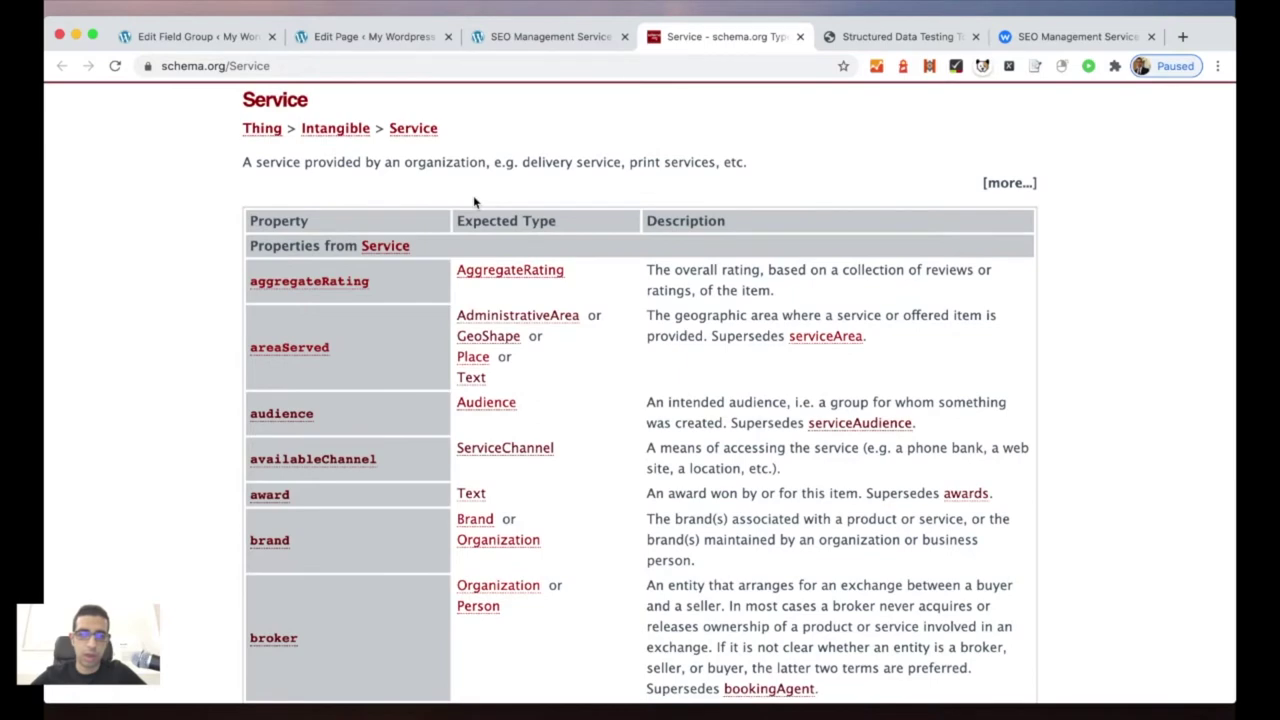
scroll(474, 202, down, 3)
scroll(474, 202, down, 2)
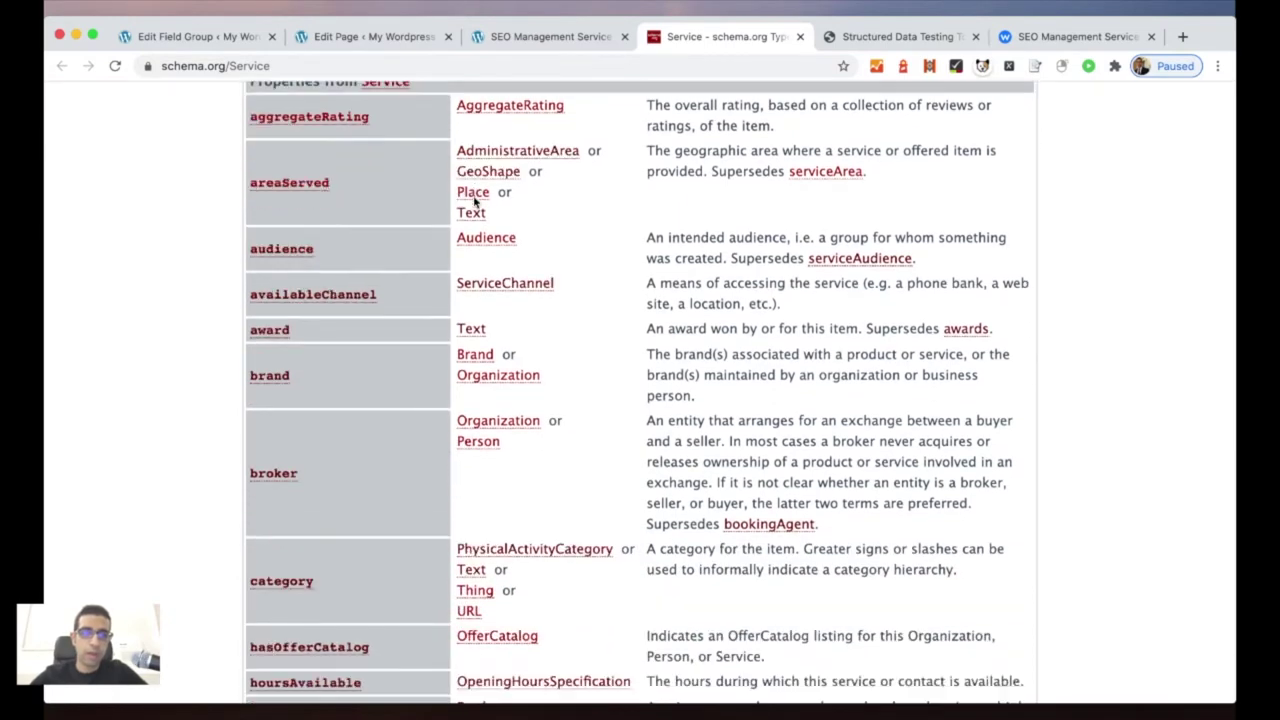
scroll(474, 202, down, 10)
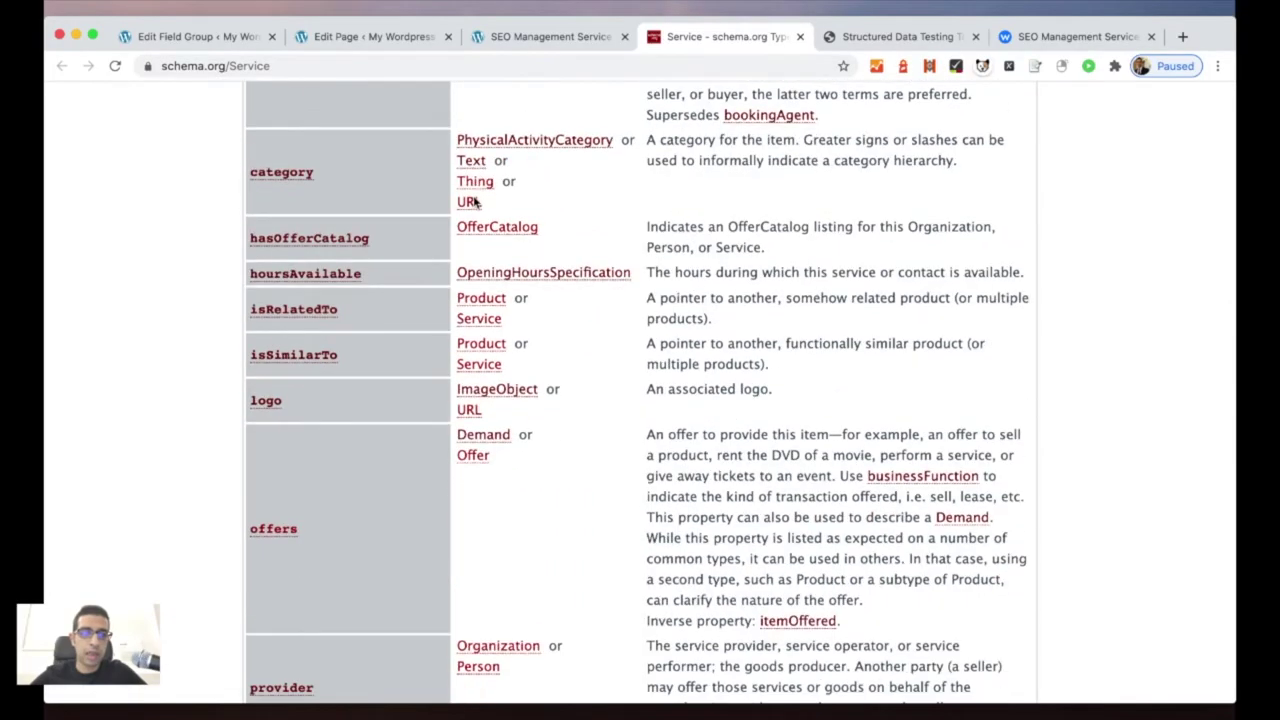
scroll(474, 202, down, 4)
scroll(474, 202, down, 8)
scroll(480, 168, up, 20)
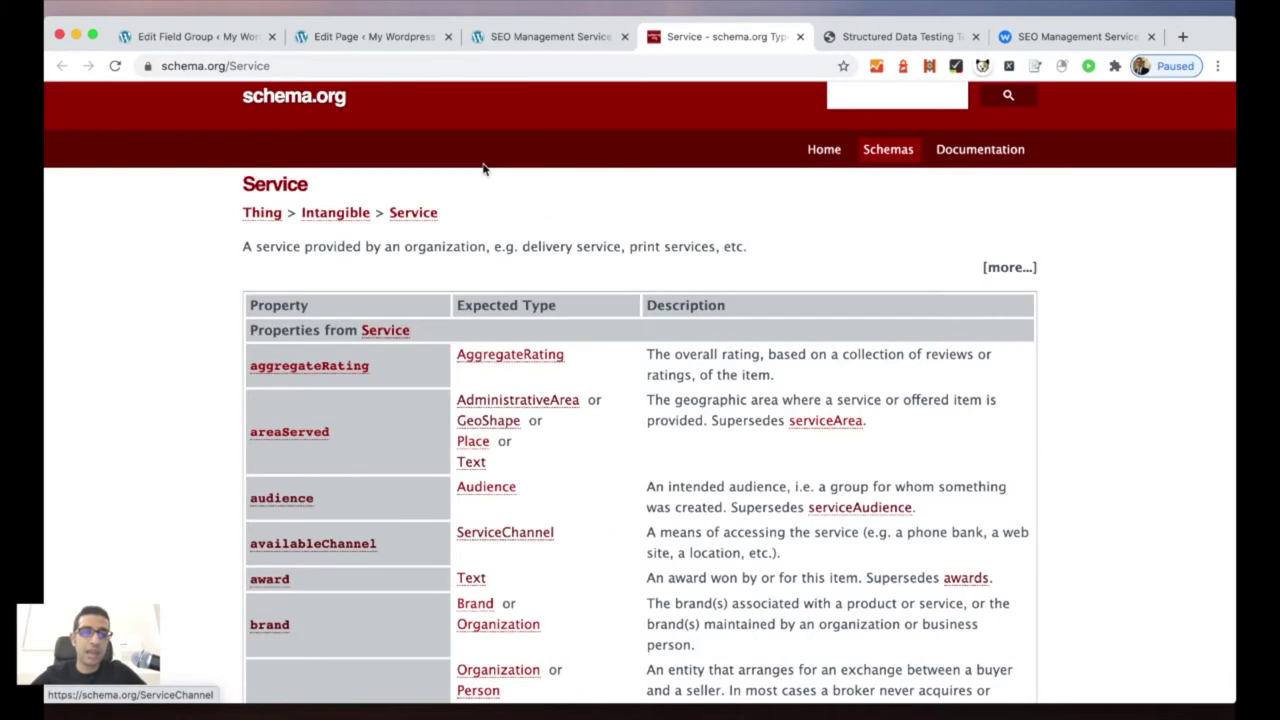
Step: Review the properties from Service again and highlight the areaServed property name
scroll(440, 215, down, 3)
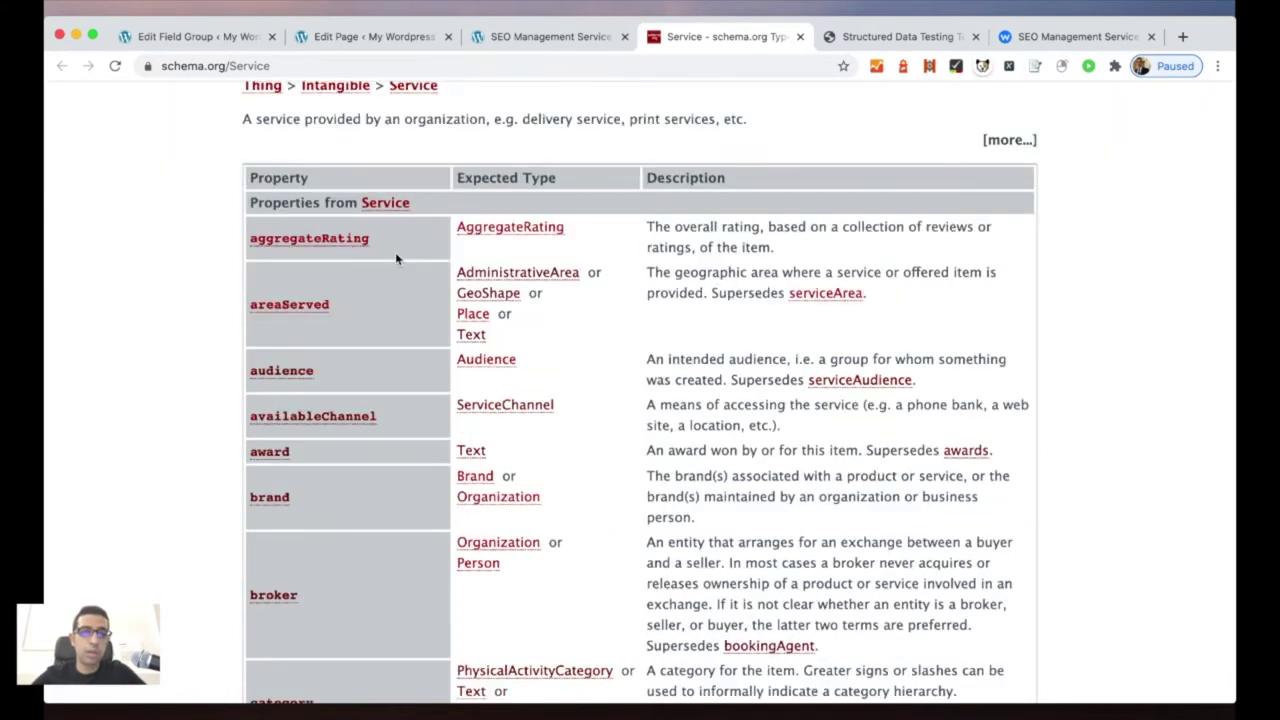
scroll(395, 258, down, 1)
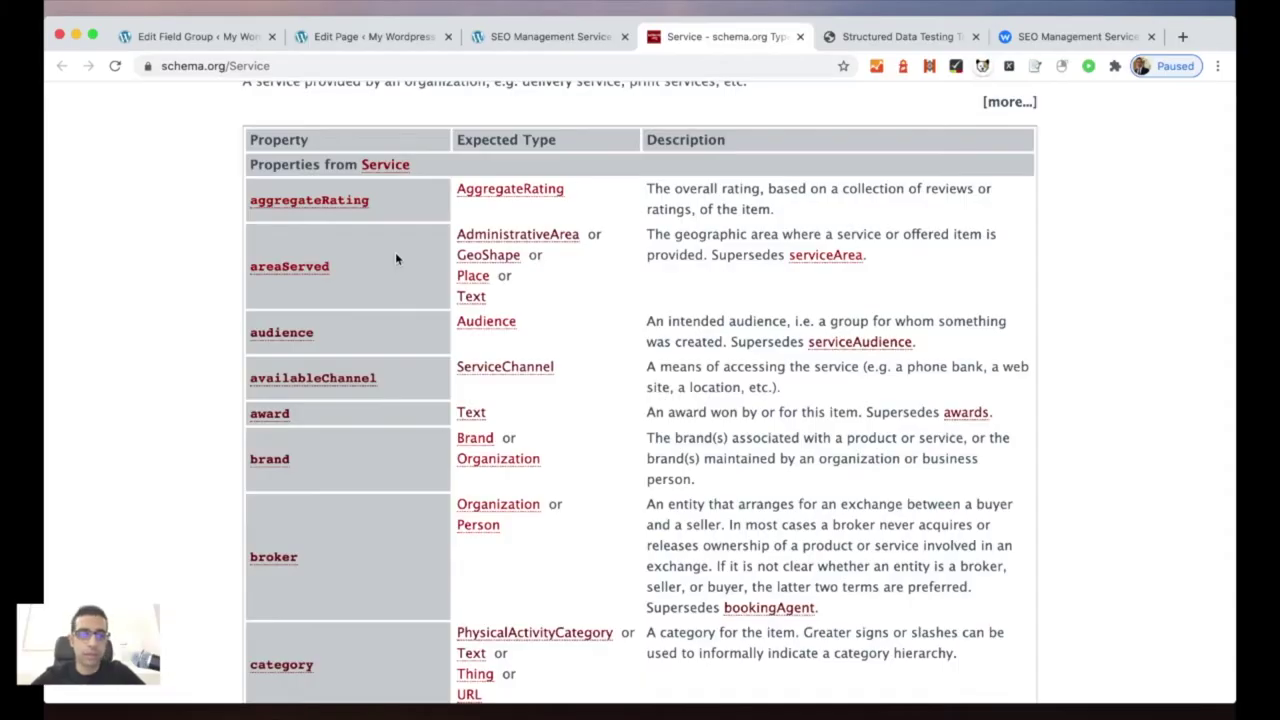
scroll(395, 258, down, 1)
scroll(395, 258, down, 5)
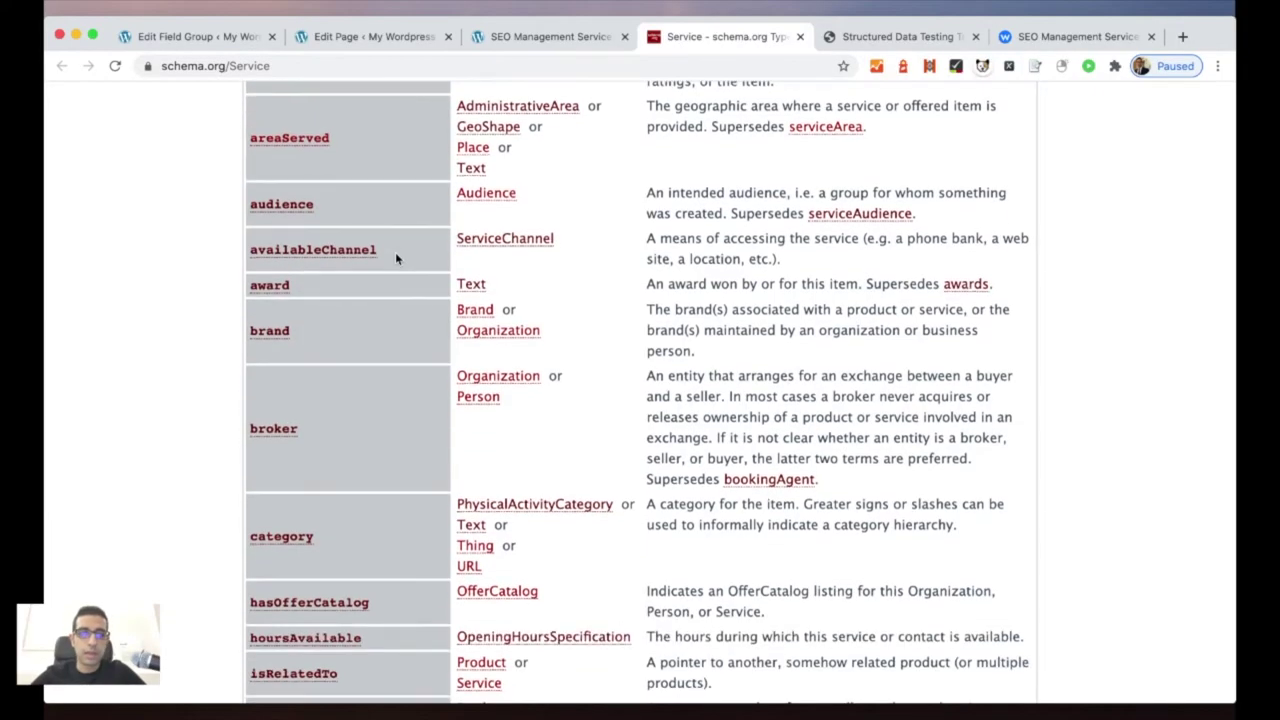
scroll(395, 258, up, 10)
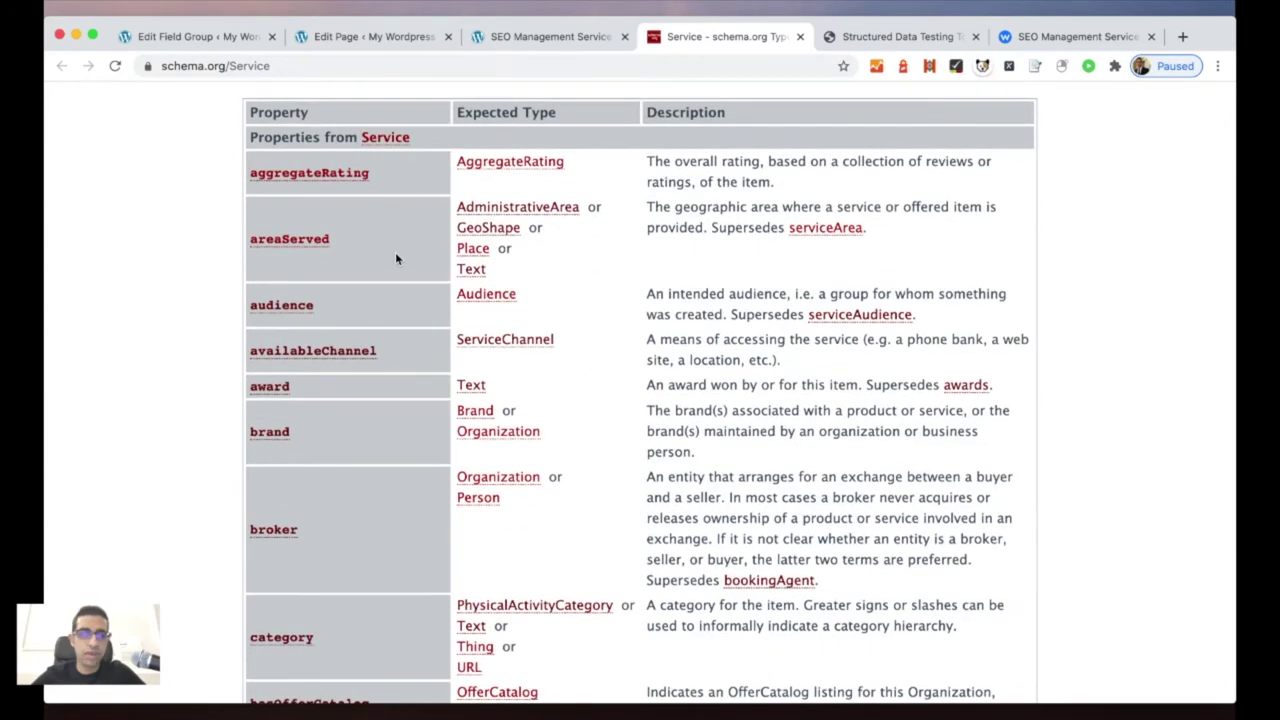
scroll(395, 258, down, 1)
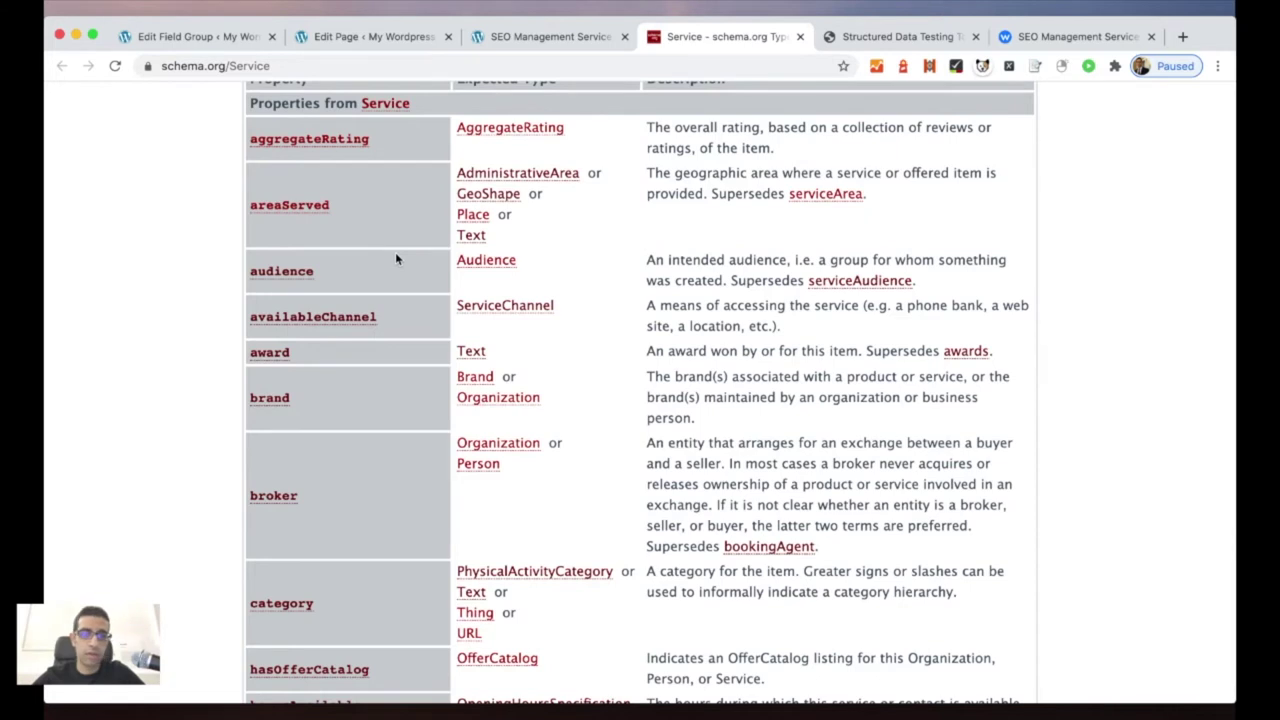
scroll(395, 259, down, 1)
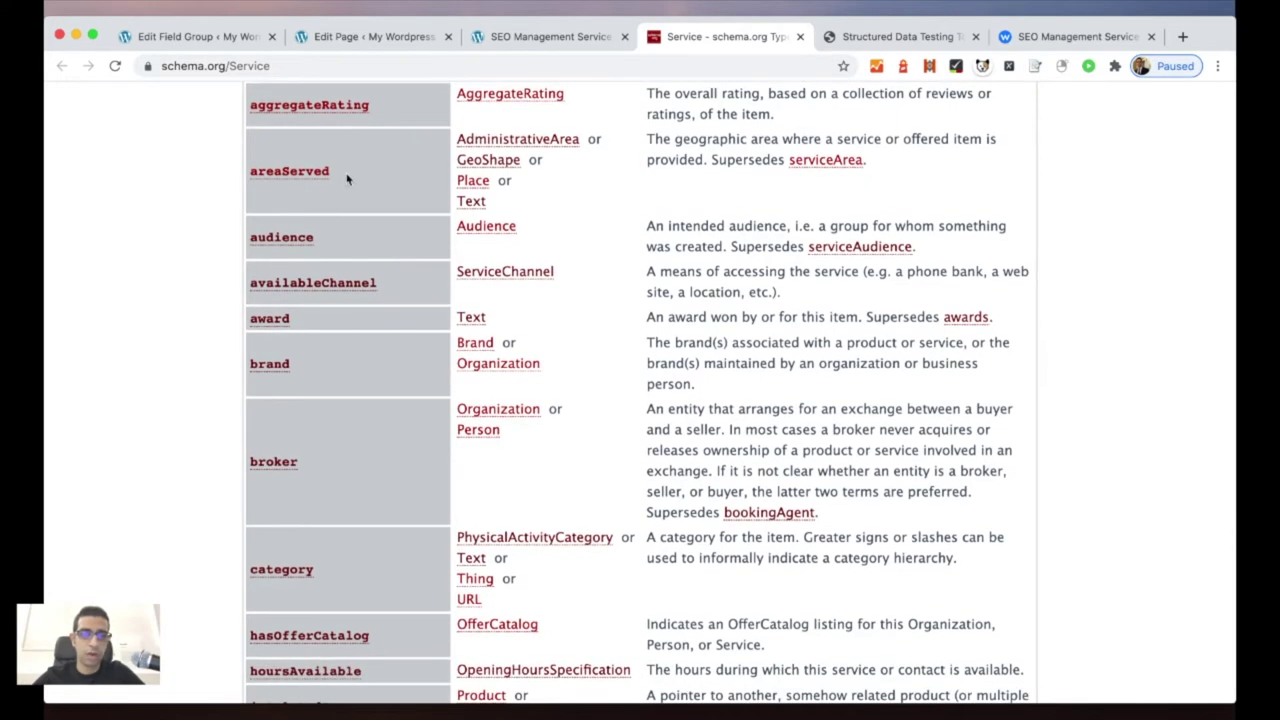
drag(347, 176, 250, 171)
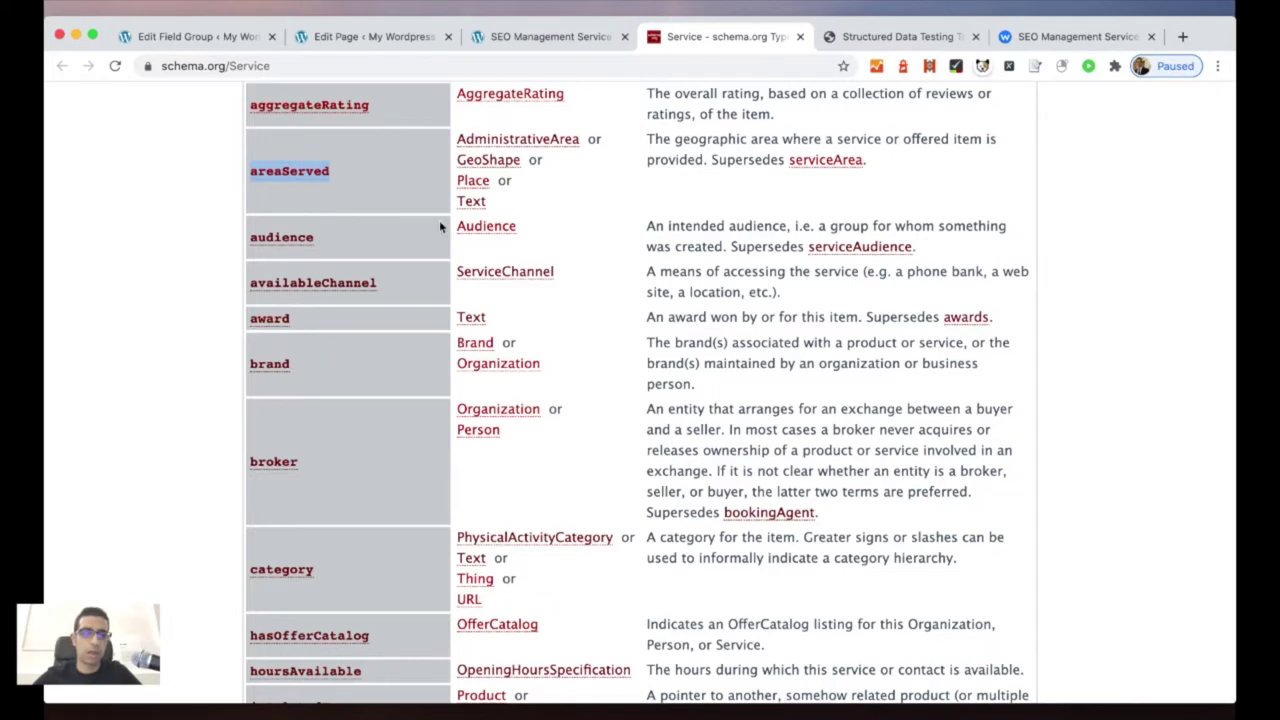
double_click(325, 174)
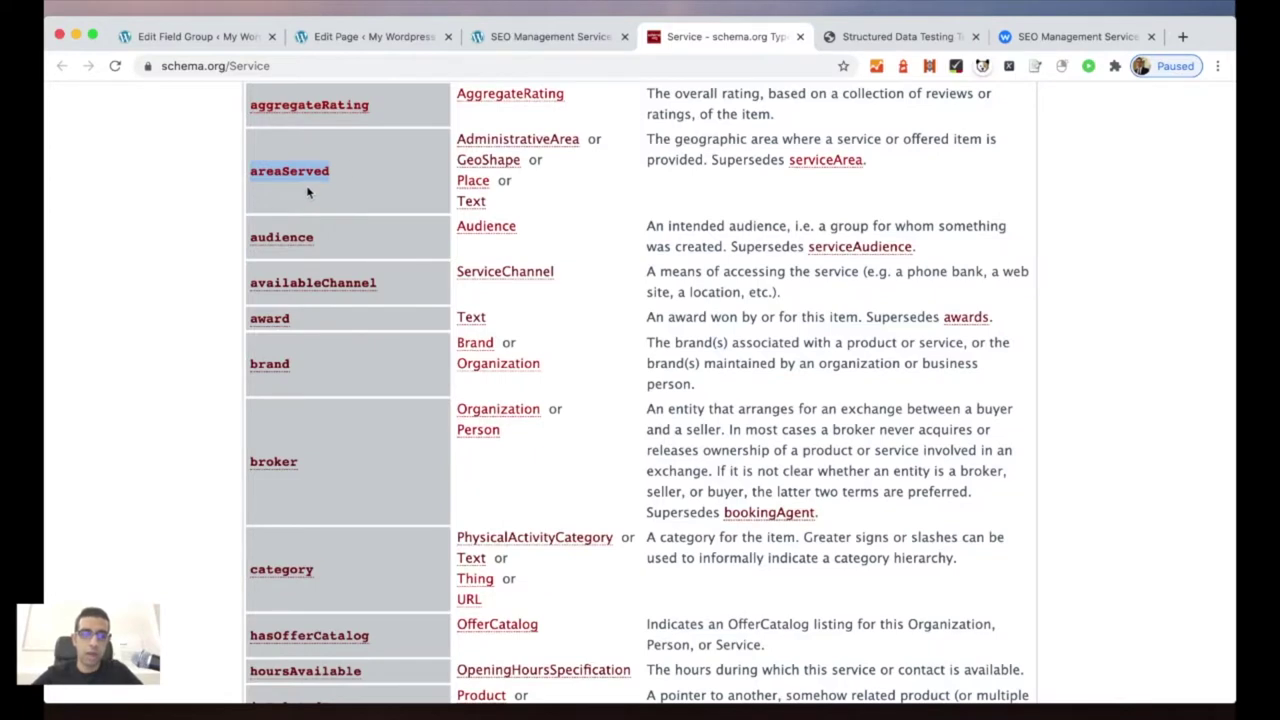
key(super+Tab)
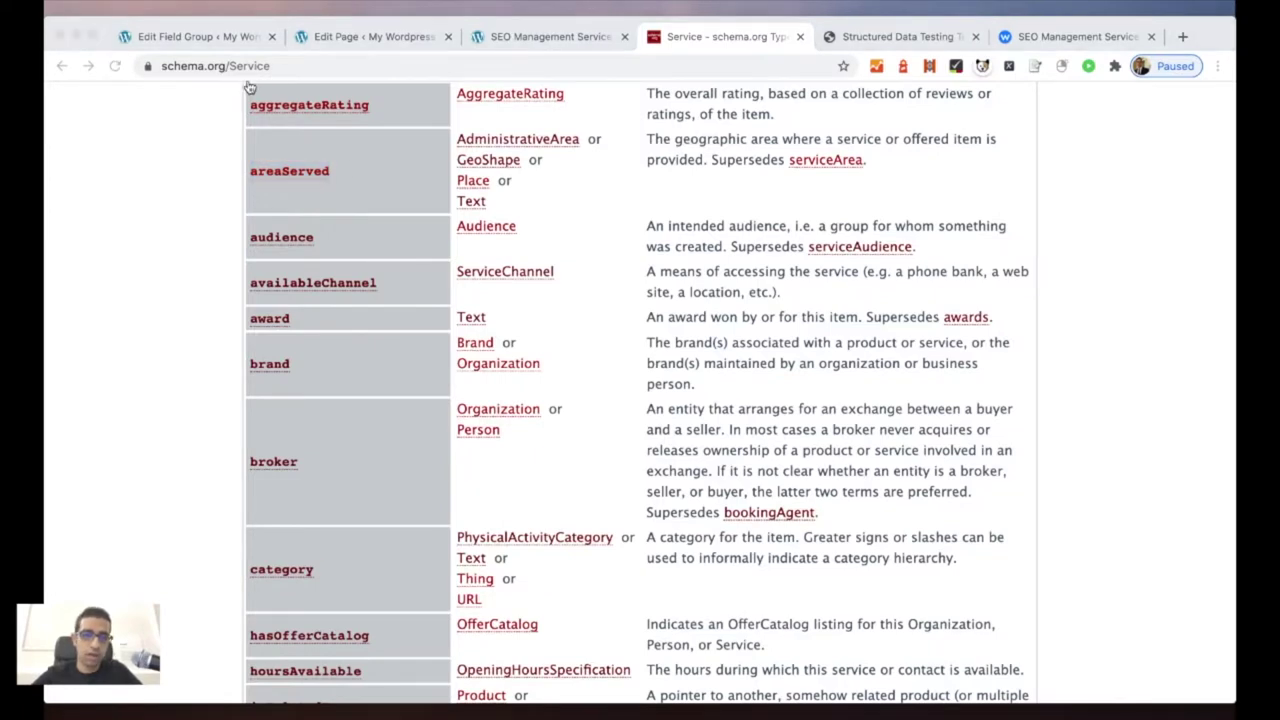
Step: Find the provider property further down the Service table and highlight its name
click(396, 203)
scroll(396, 203, down, 5)
scroll(399, 202, down, 5)
scroll(399, 202, up, 1)
drag(337, 209, 252, 199)
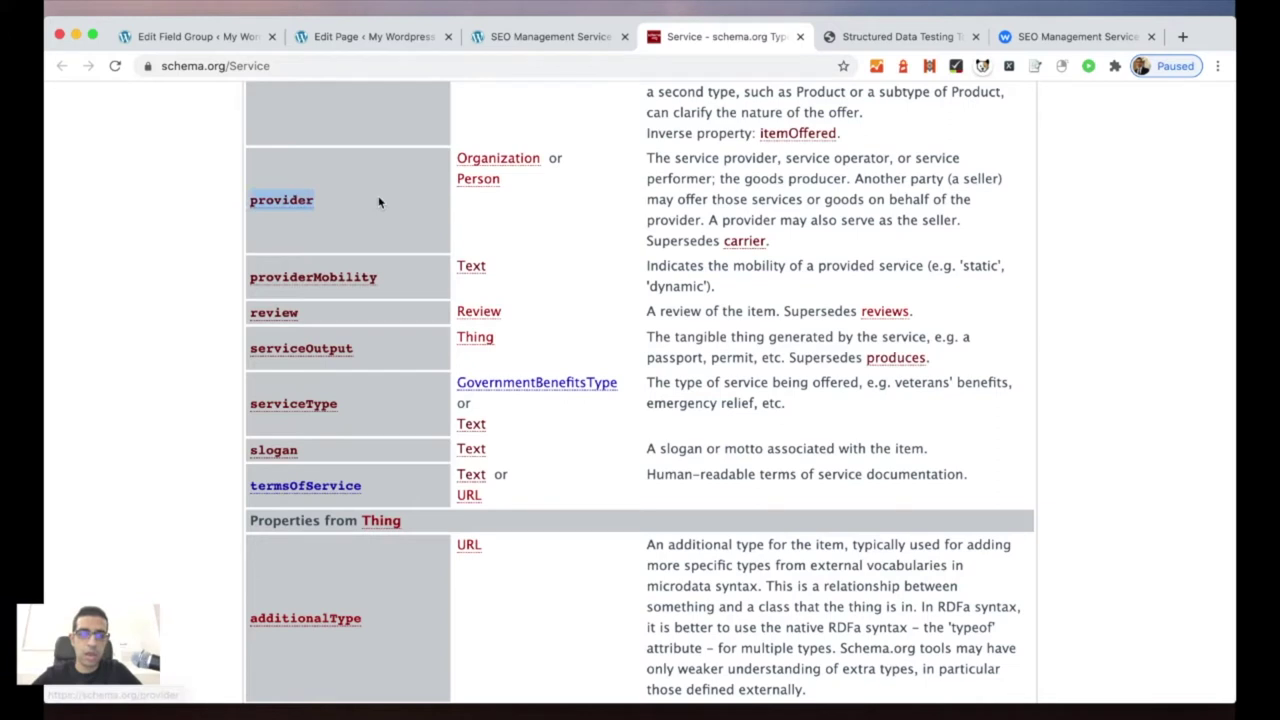
Step: Highlight the provider property name again and look through the properties inherited from Thing on the schema.org Service page
scroll(380, 198, up, 1)
double_click(278, 228)
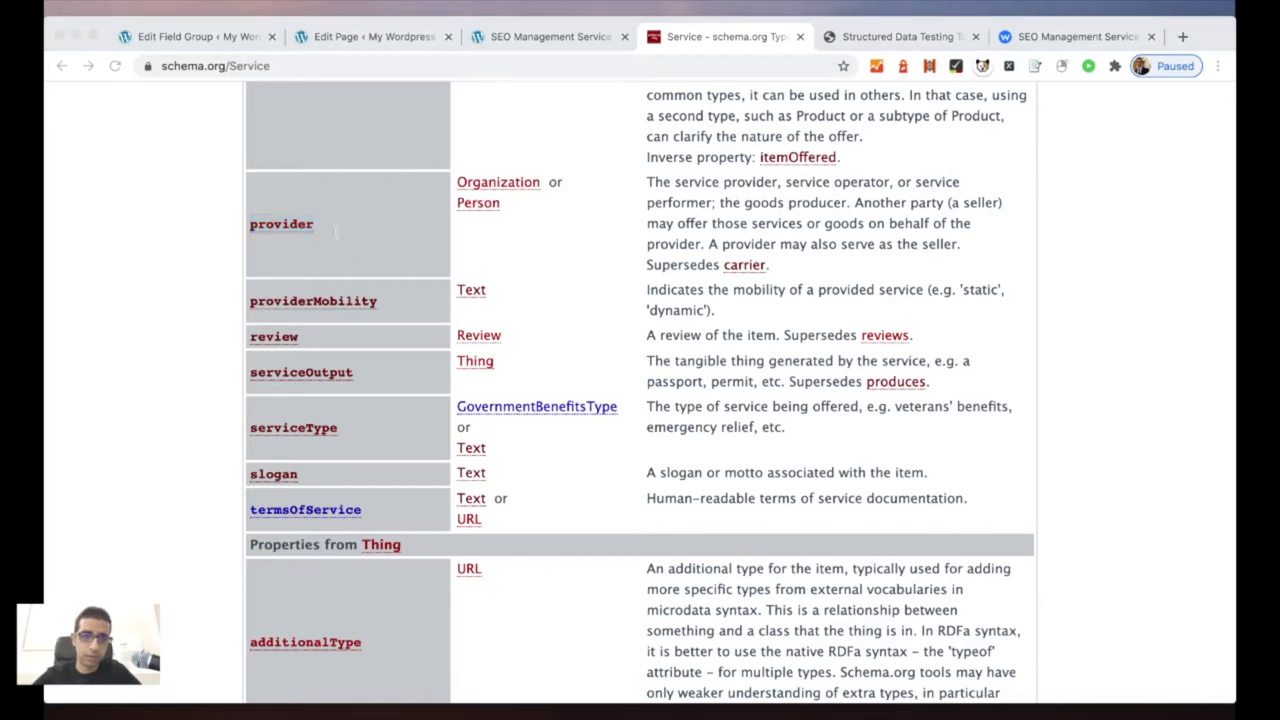
click(413, 238)
scroll(413, 240, down, 10)
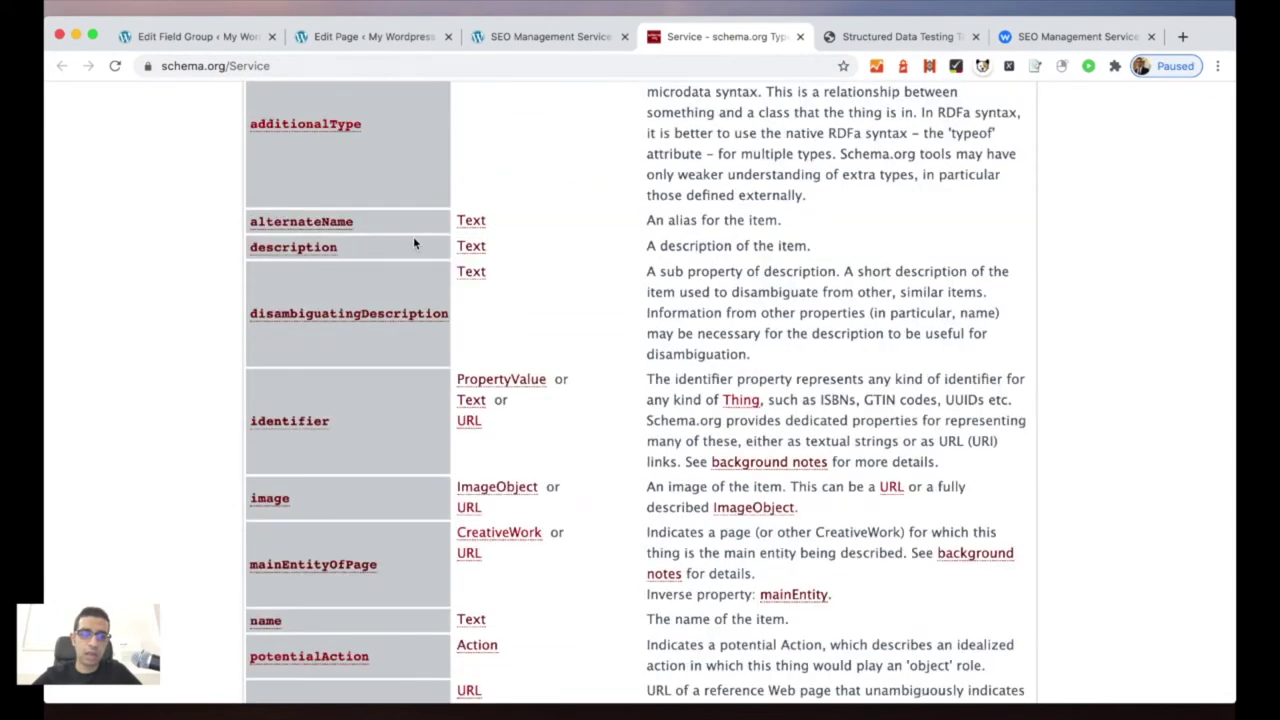
scroll(413, 236, down, 5)
scroll(415, 243, up, 17)
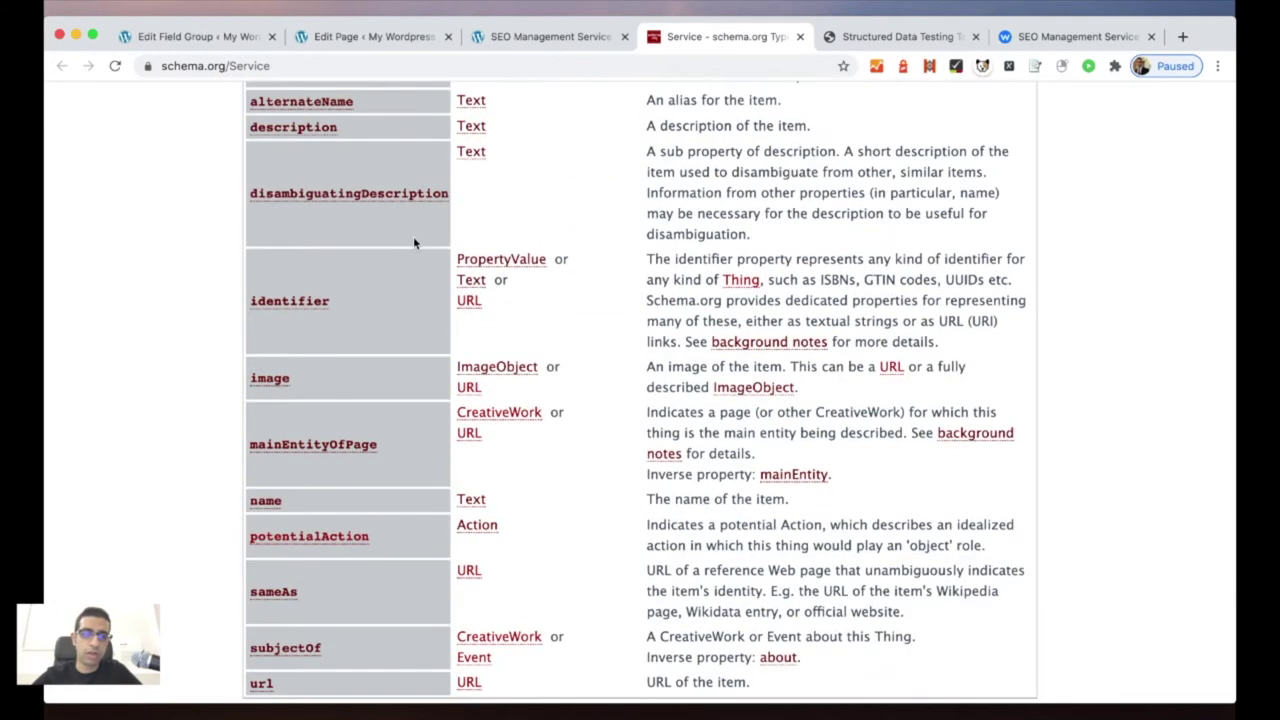
scroll(413, 236, up, 4)
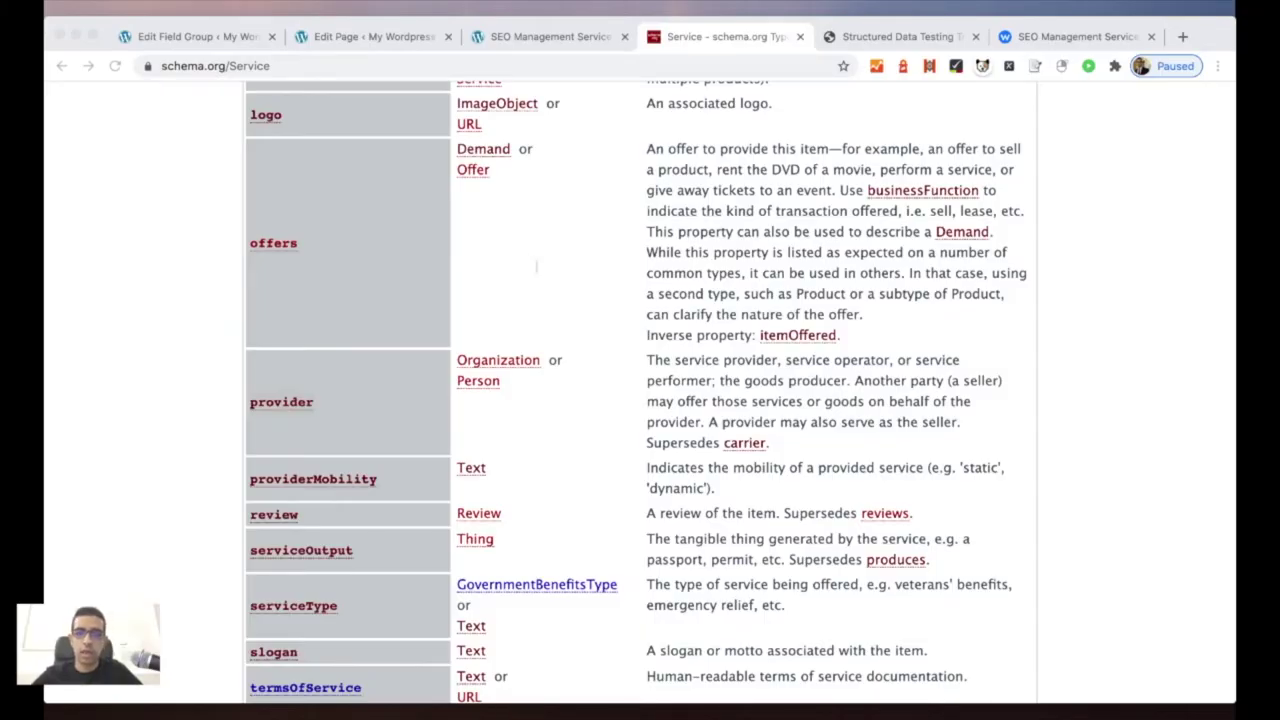
key(super+Tab)
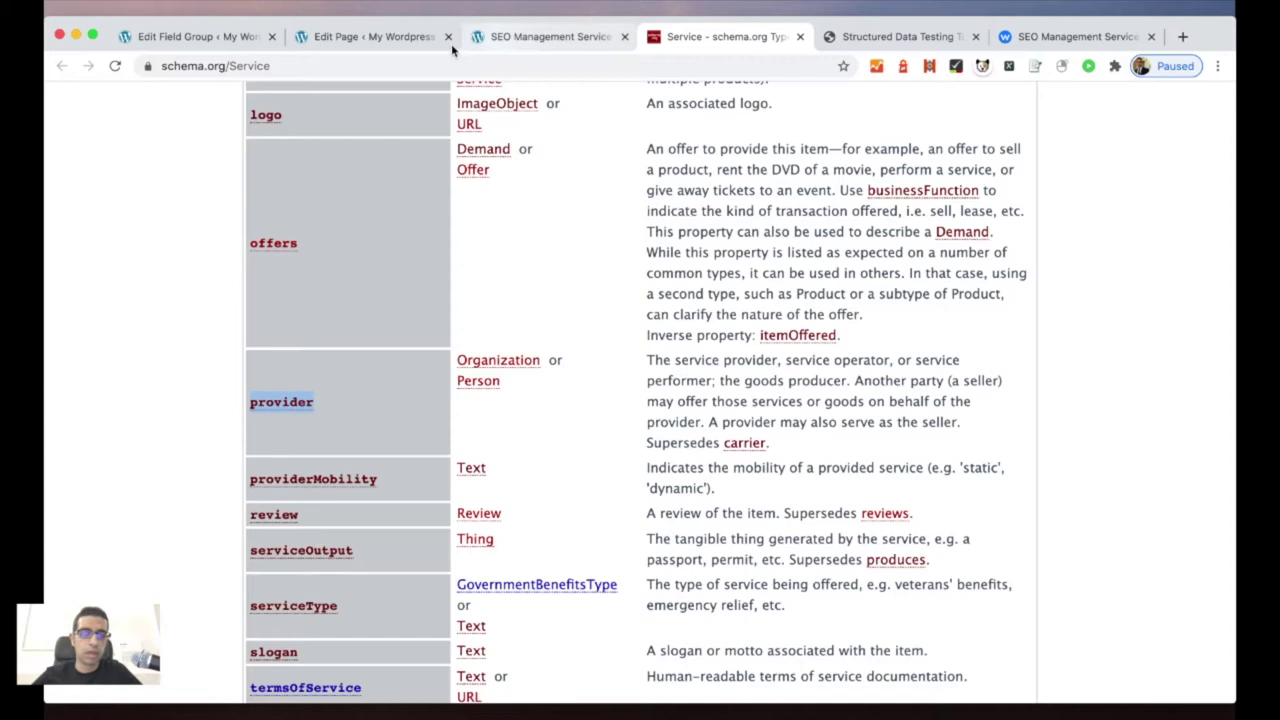
Step: Switch to the WordPress editor for the SEO Management Service page, dismiss the preview options and read through the page content
click(390, 38)
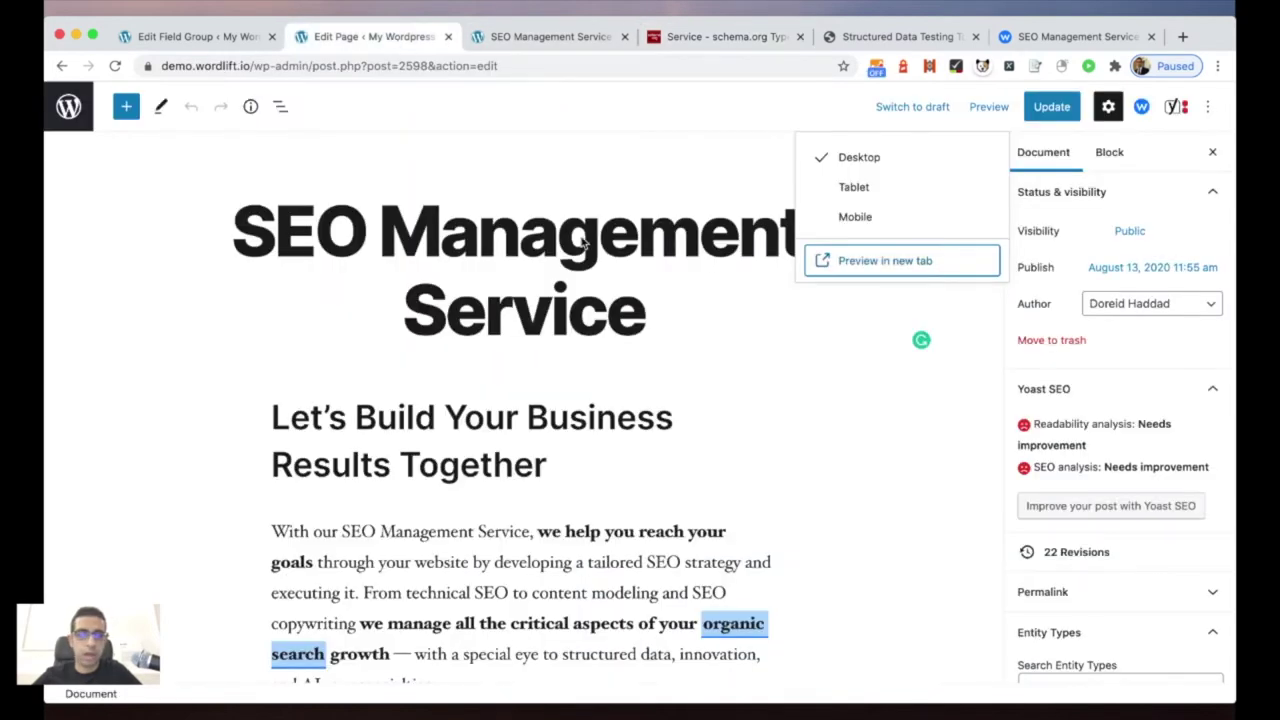
scroll(580, 236, down, 2)
scroll(580, 236, up, 2)
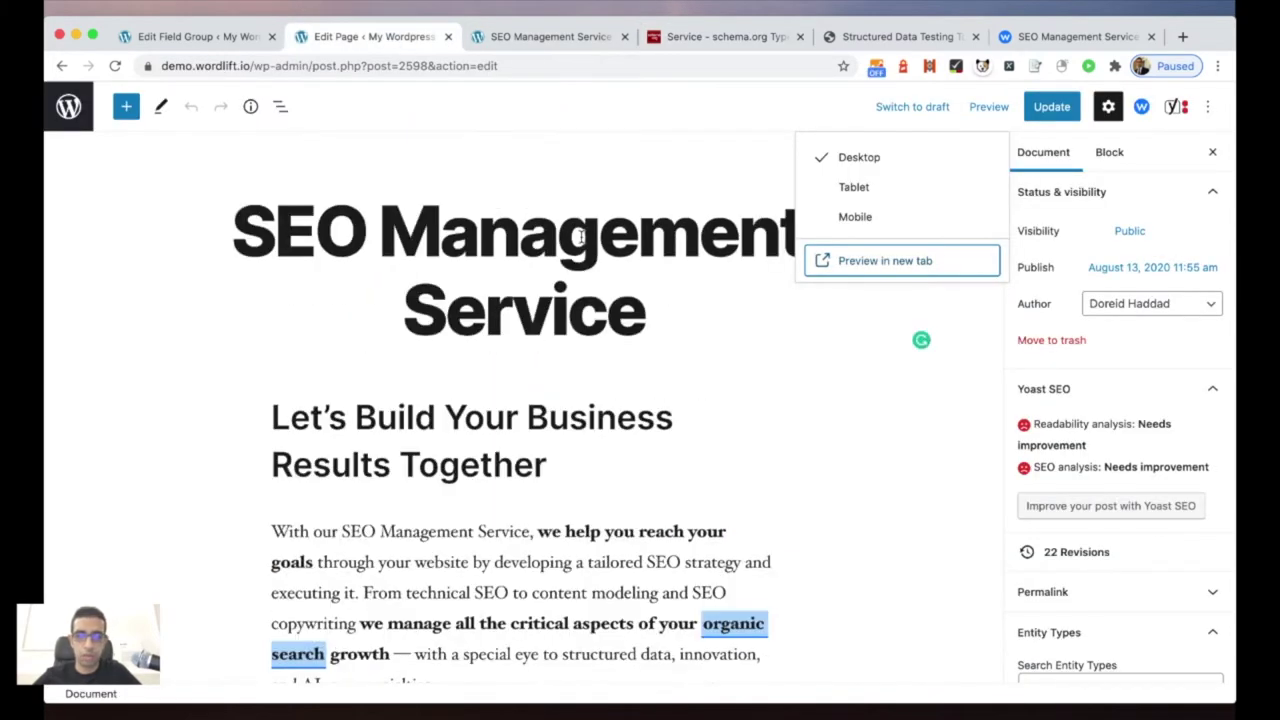
click(925, 387)
scroll(700, 320, down, 2)
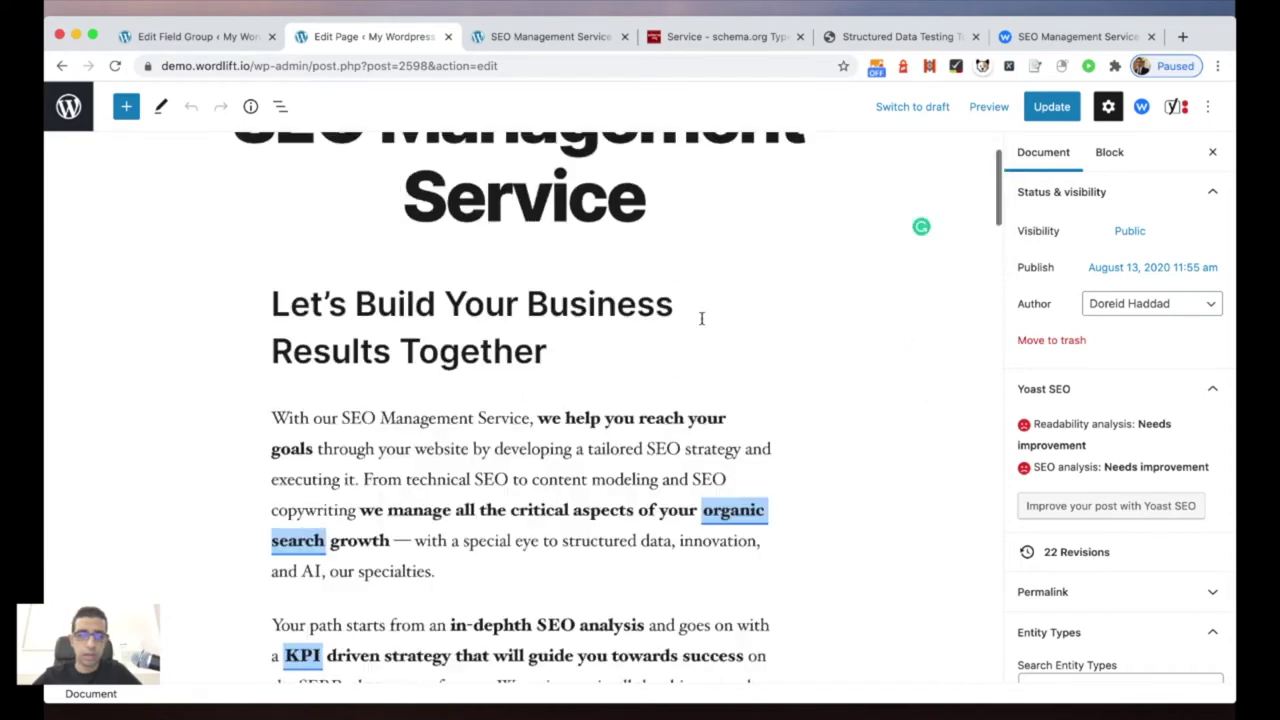
scroll(660, 315, up, 1)
scroll(620, 280, down, 10)
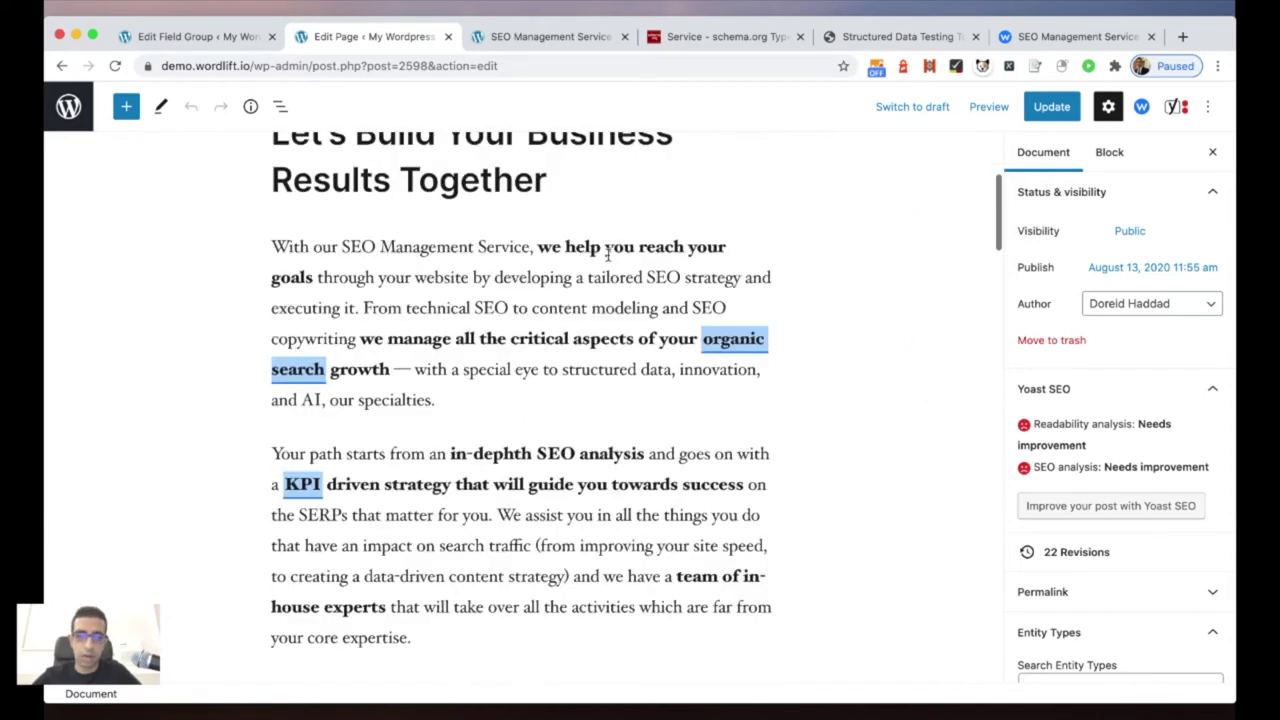
scroll(607, 255, down, 12)
scroll(607, 255, up, 4)
scroll(607, 255, up, 15)
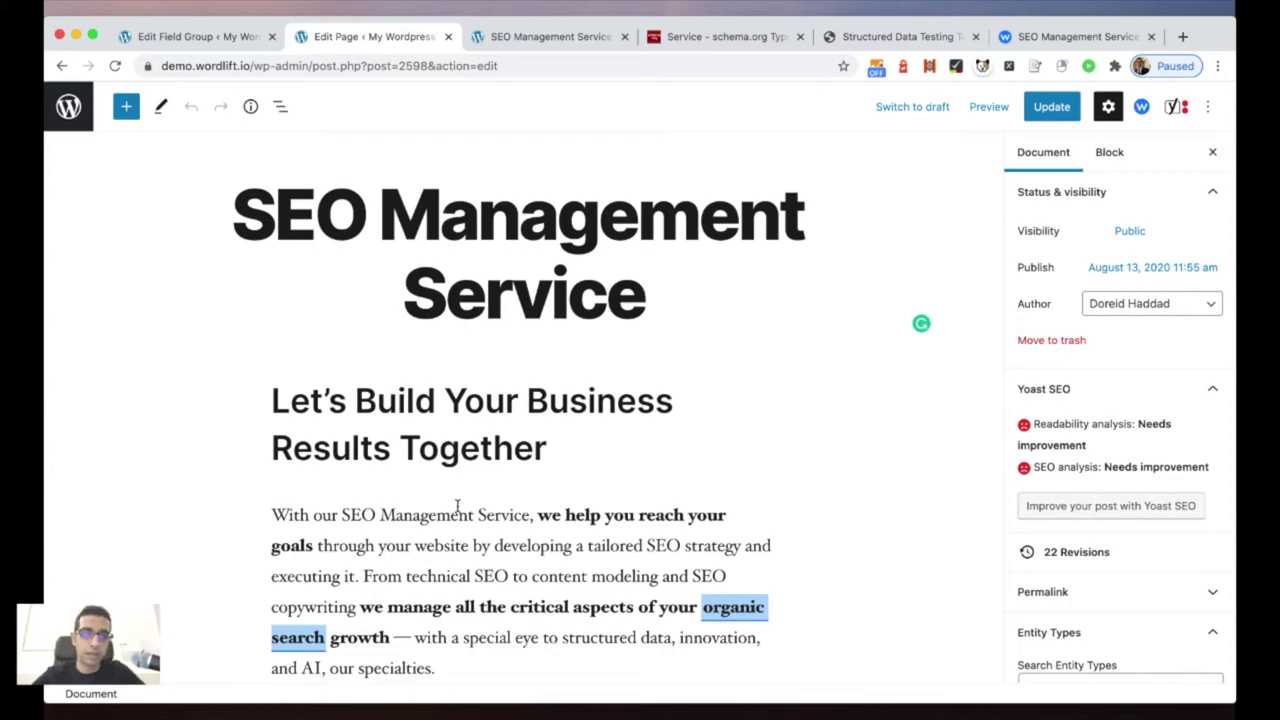
Step: Go from the installed plugins list to Custom Fields and start a new field group titled "Service - Test"
click(214, 40)
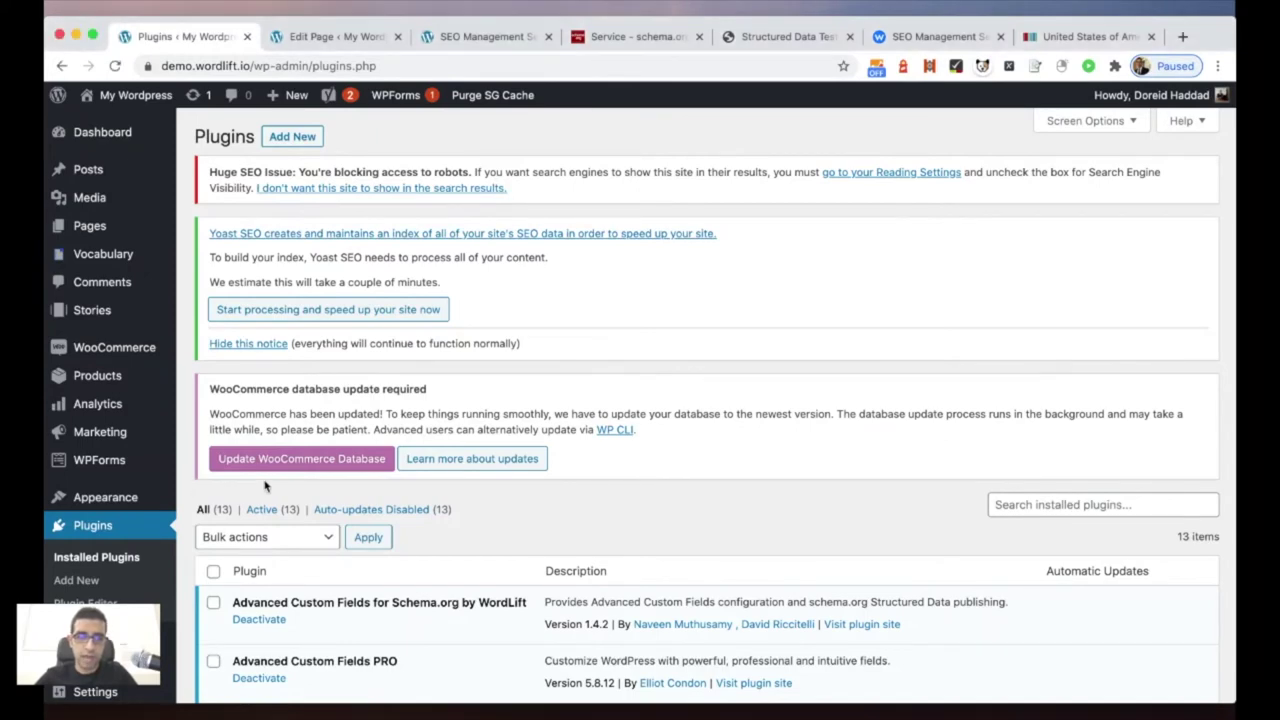
scroll(300, 500, down, 3)
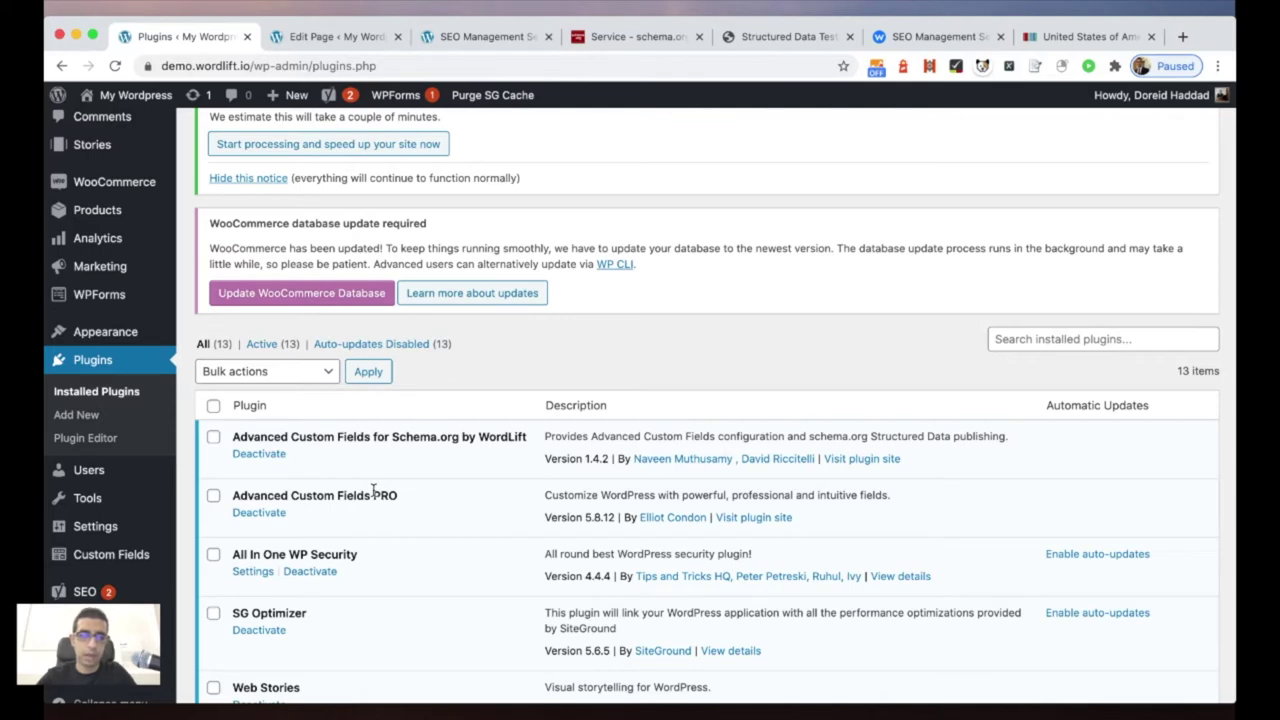
click(138, 558)
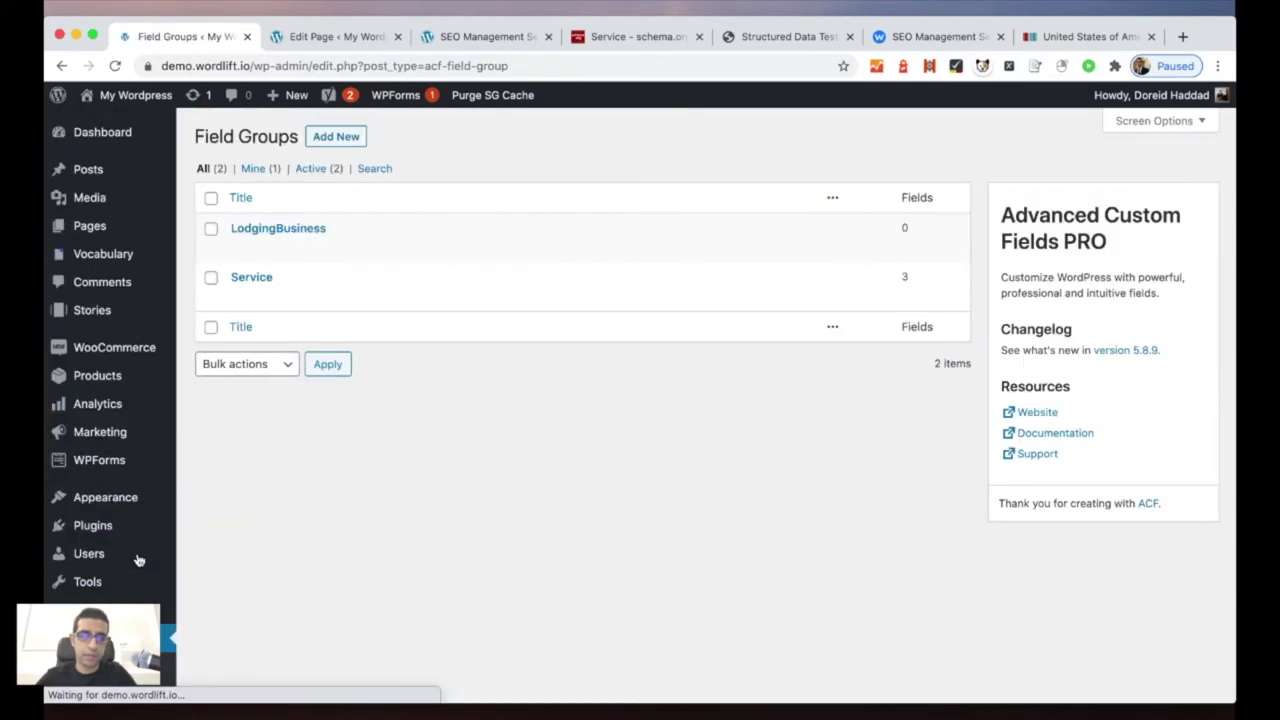
click(354, 142)
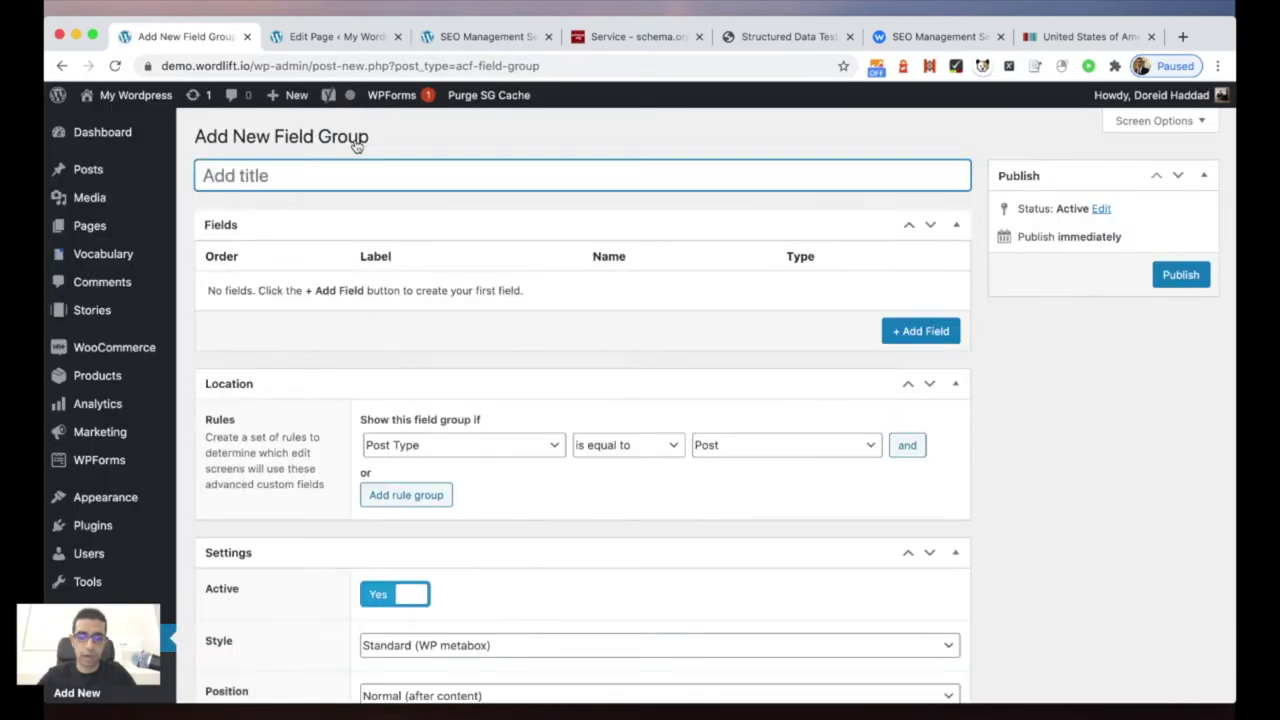
text(Service)
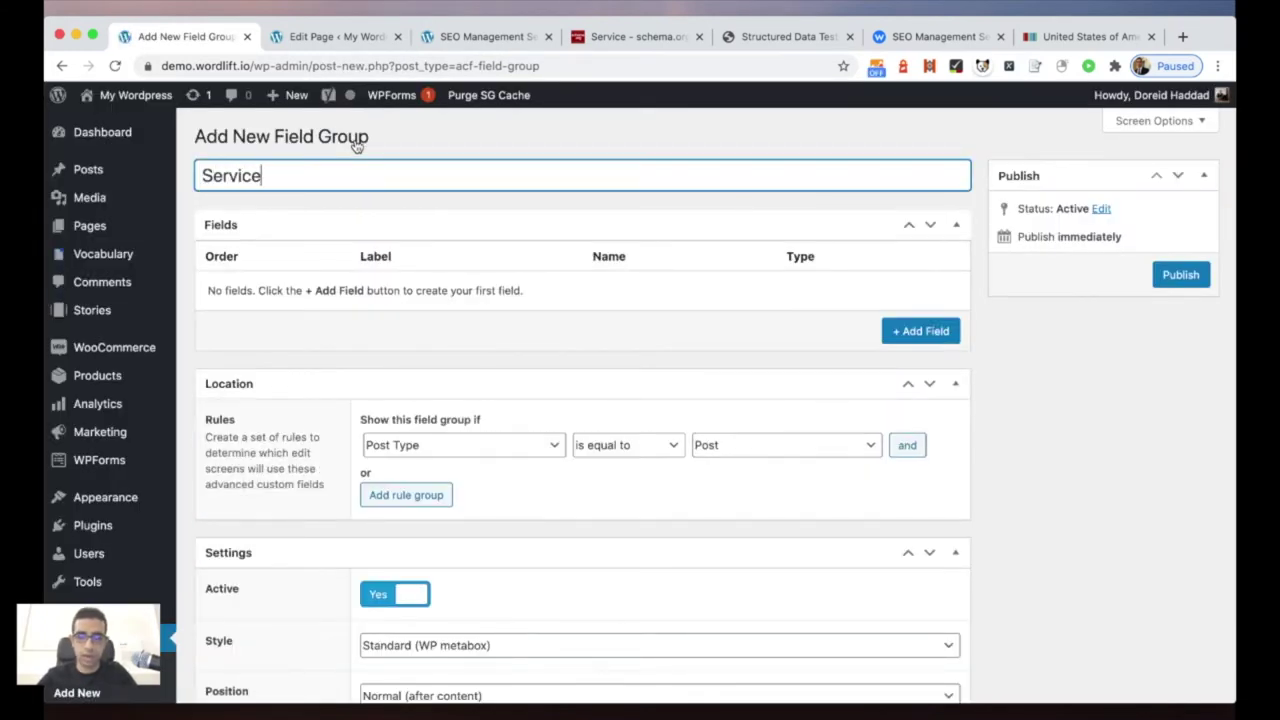
text( - Test)
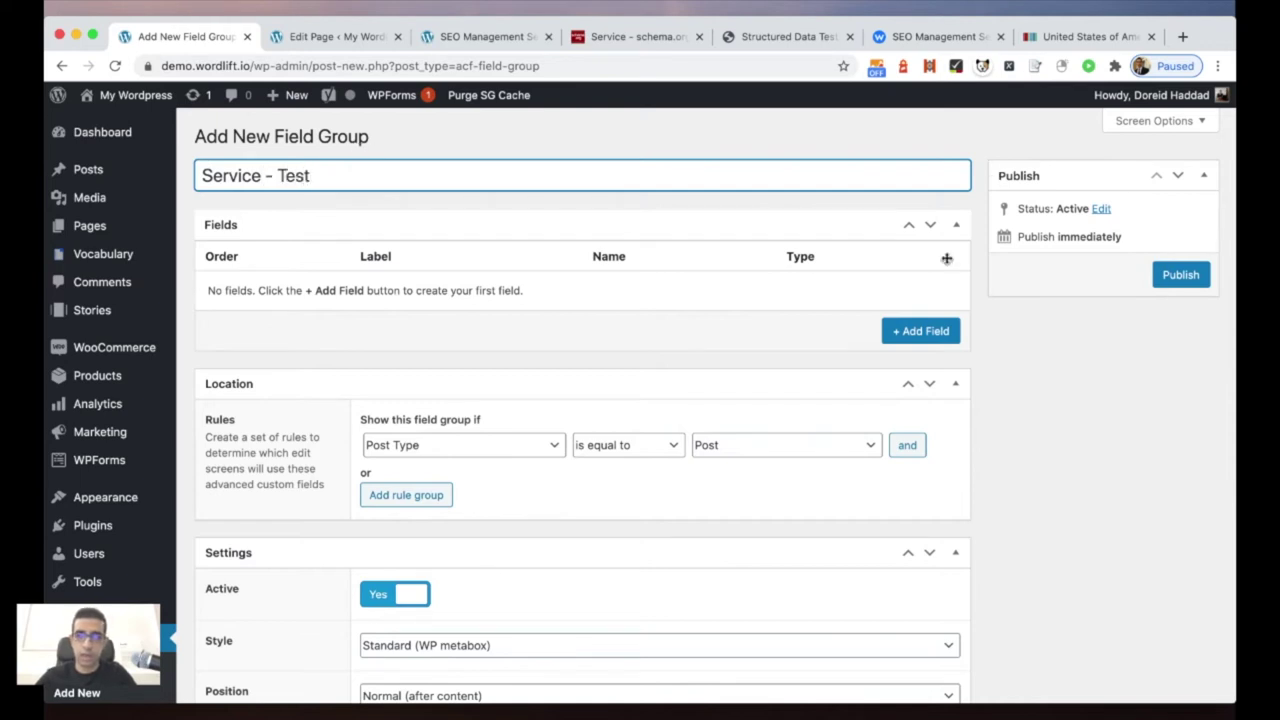
Step: Add a first field to the Service - Test group and consult the Service properties on schema.org
click(928, 332)
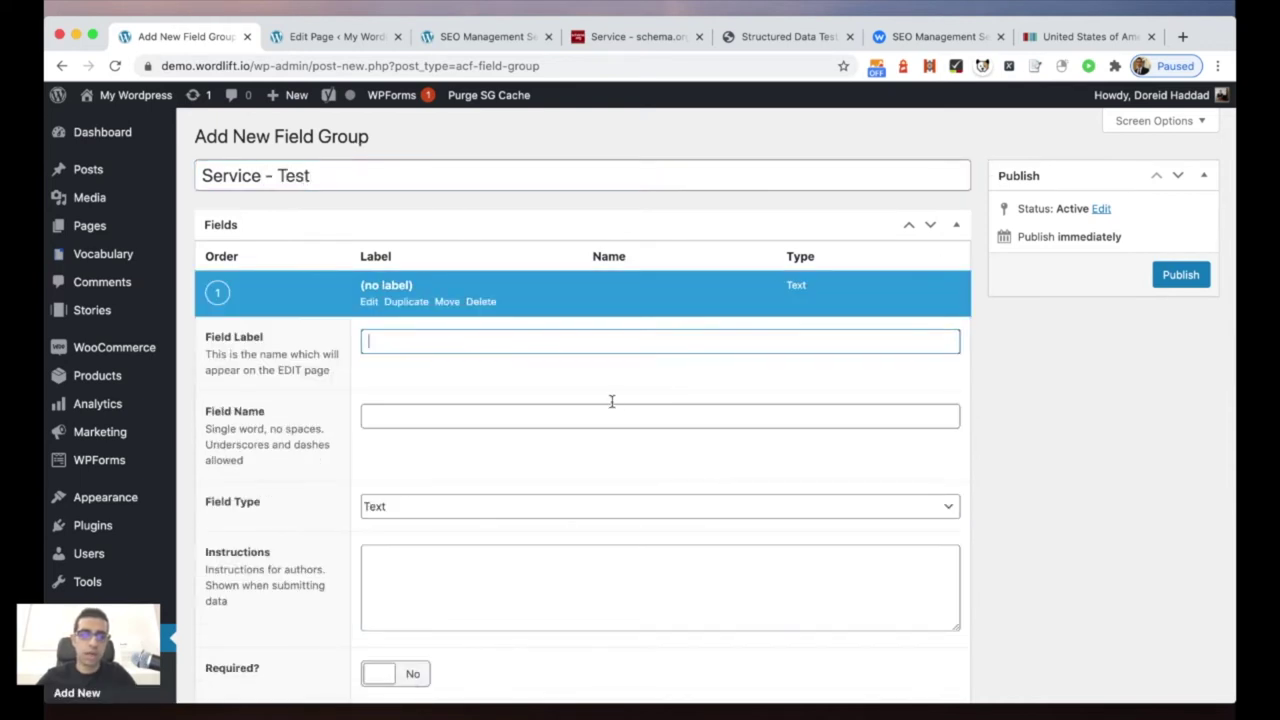
scroll(613, 407, down, 1)
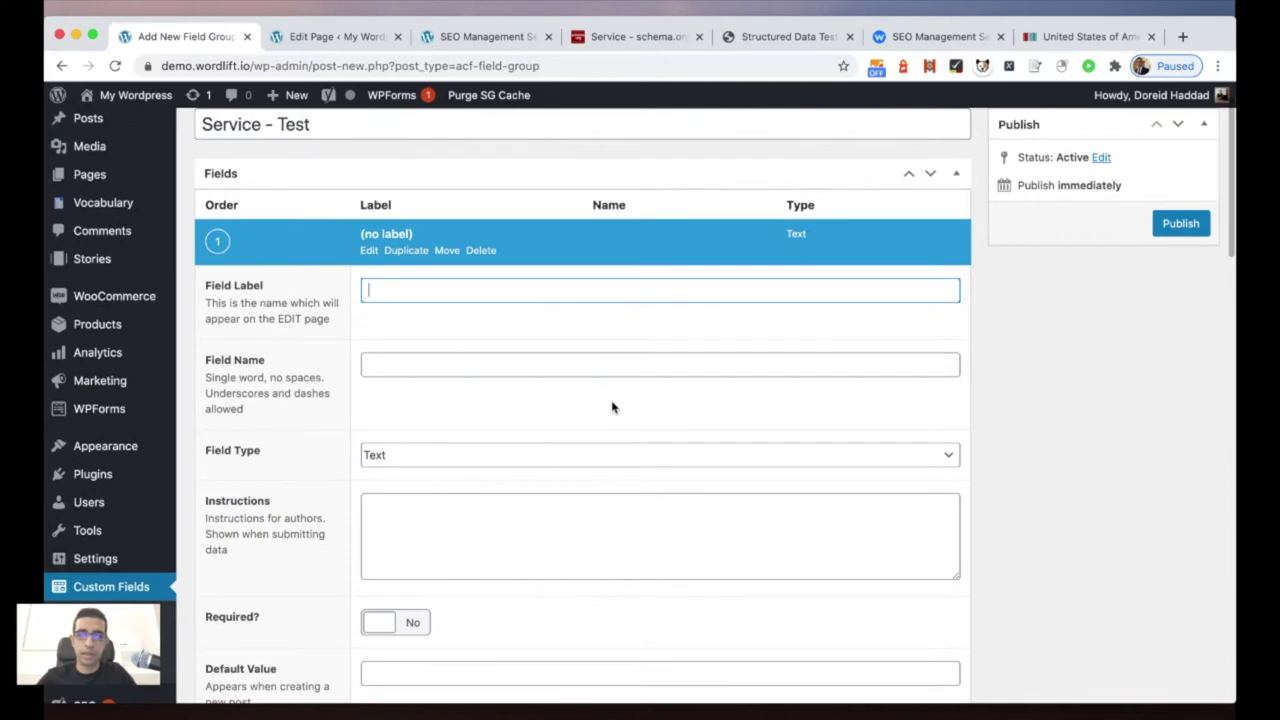
click(634, 40)
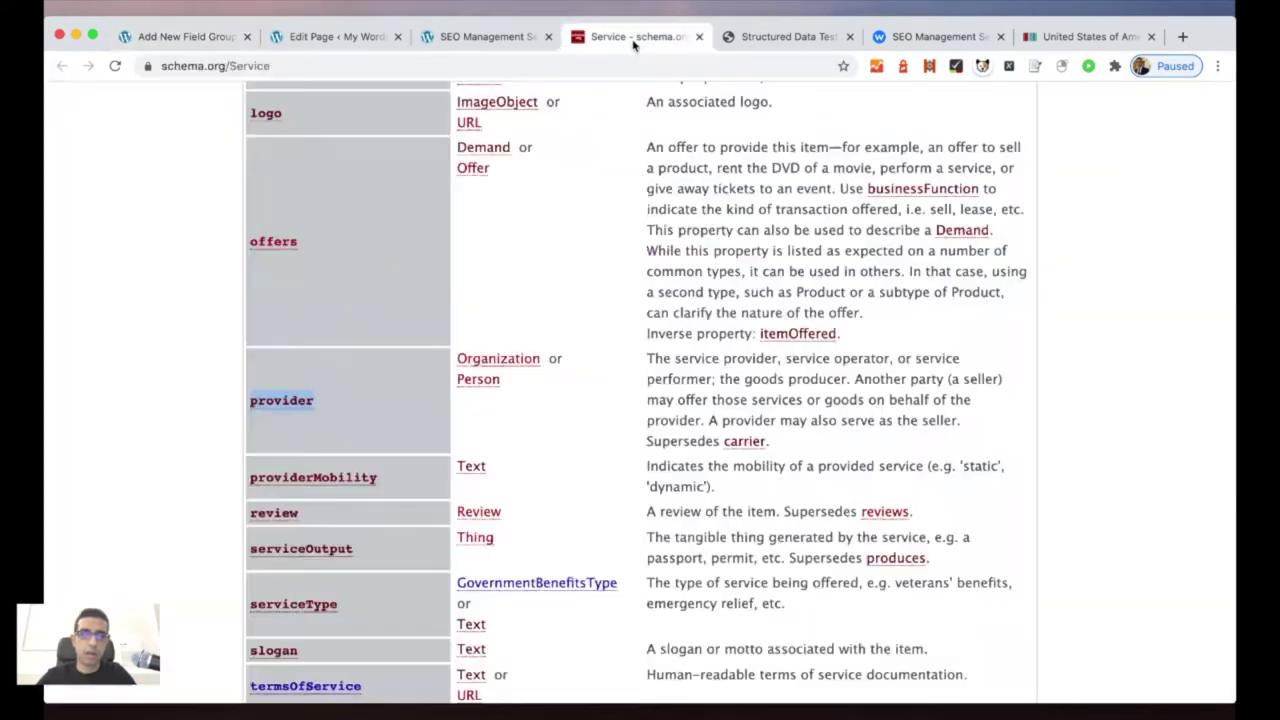
scroll(522, 276, up, 1)
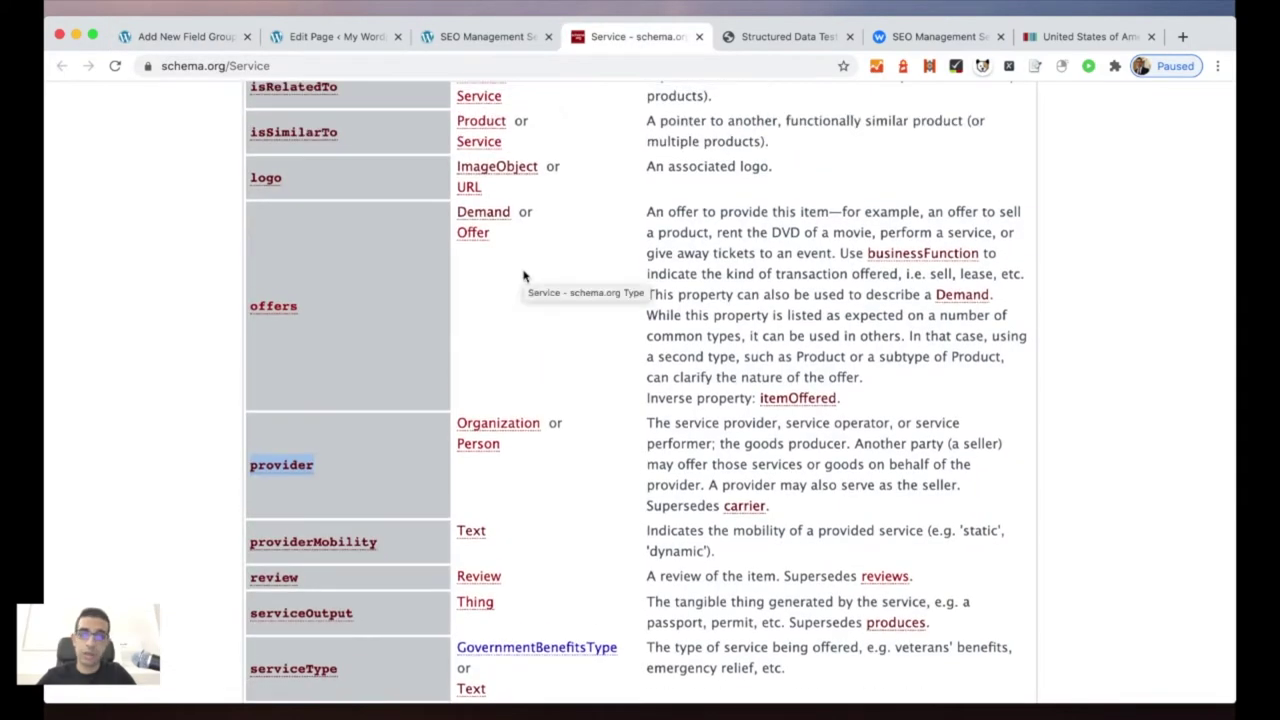
scroll(522, 276, up, 5)
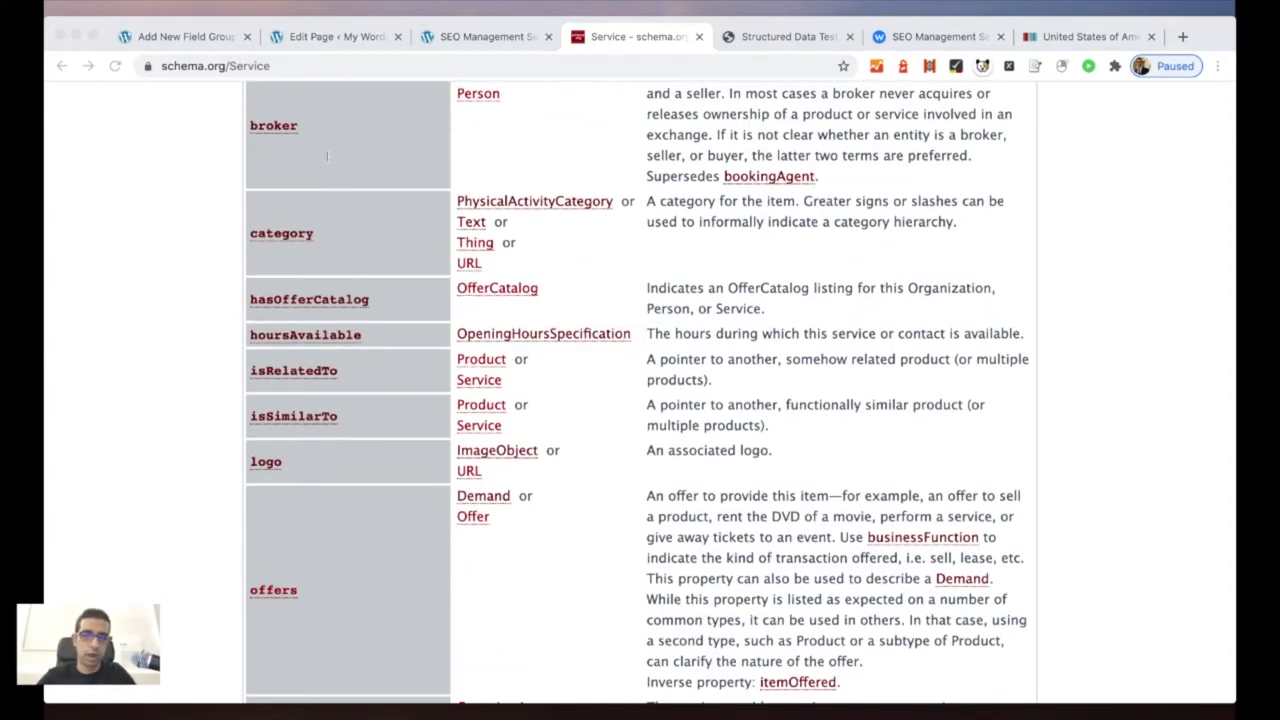
click(196, 124)
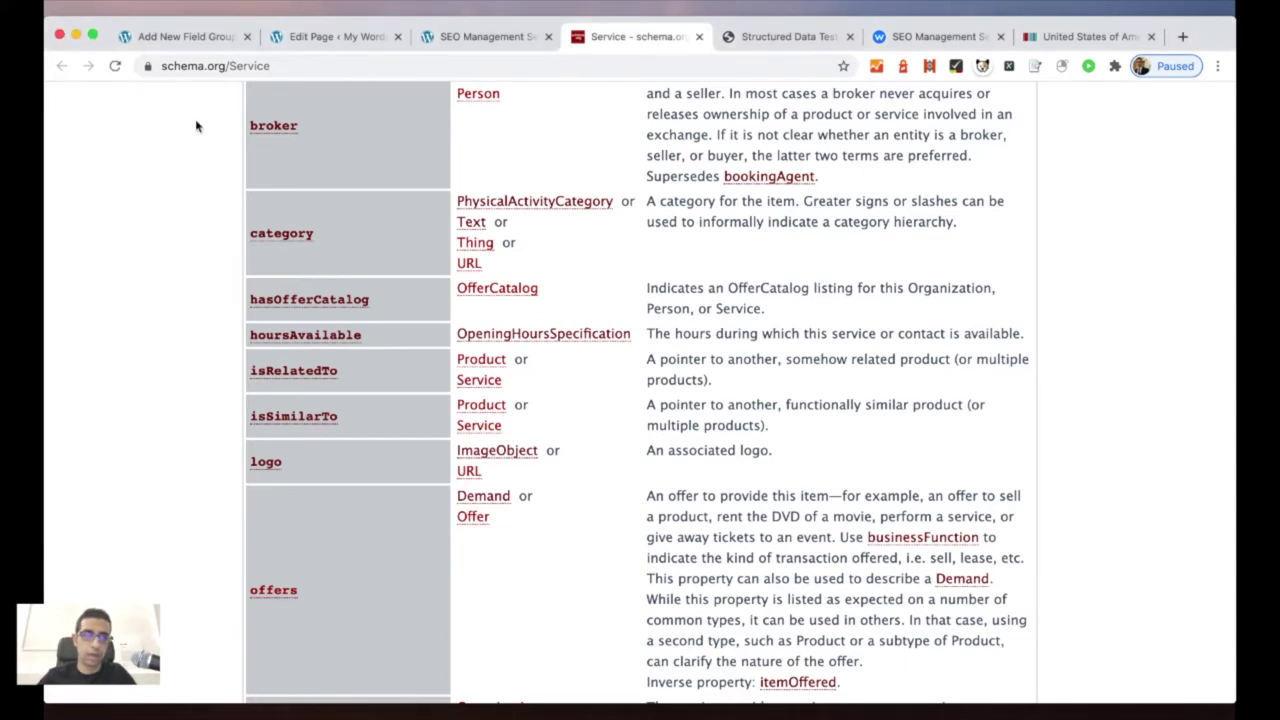
Step: Return to the new field group and set both the field's label and its name to areaServed
click(207, 39)
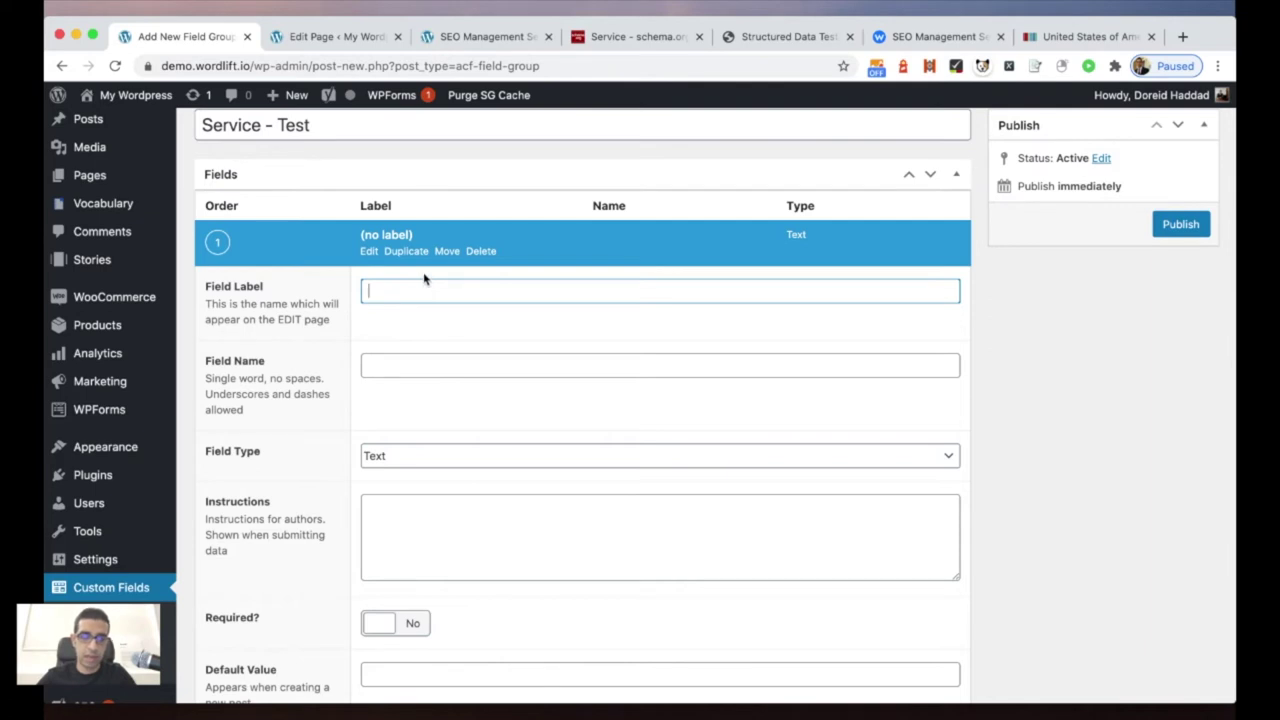
text(areaServed)
click(400, 370)
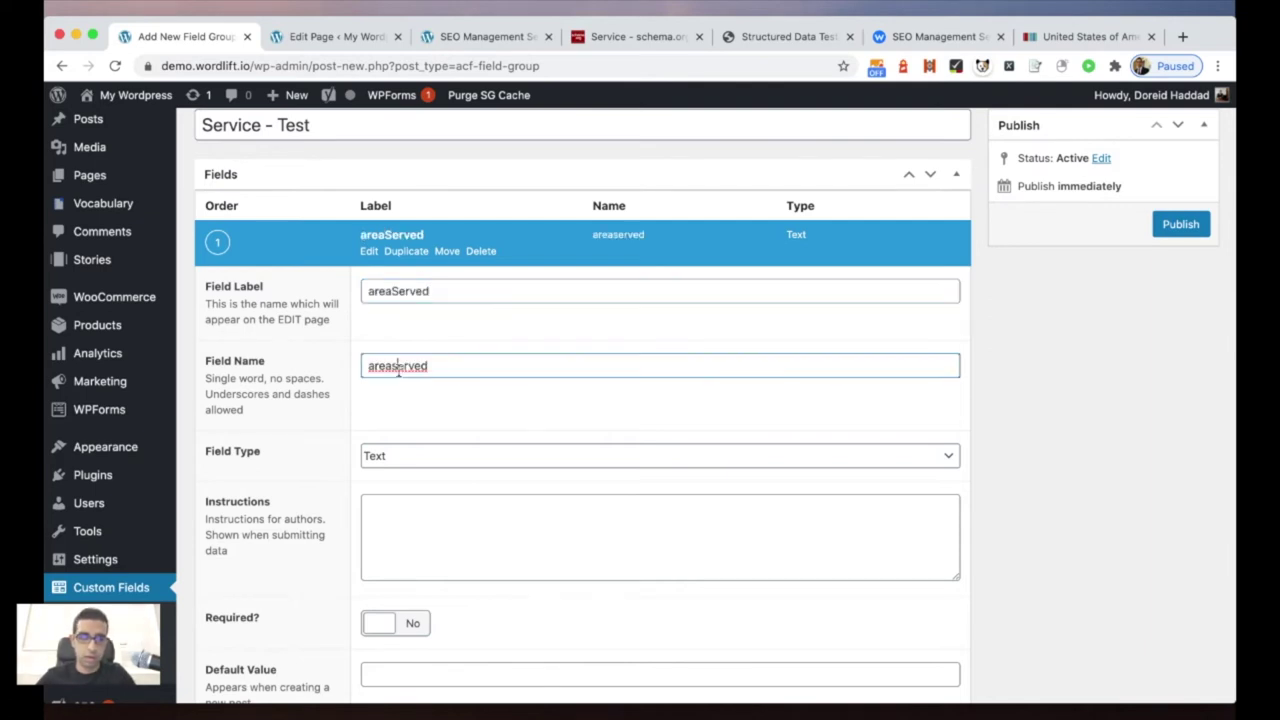
drag(438, 368, 326, 358)
text(areaServed)
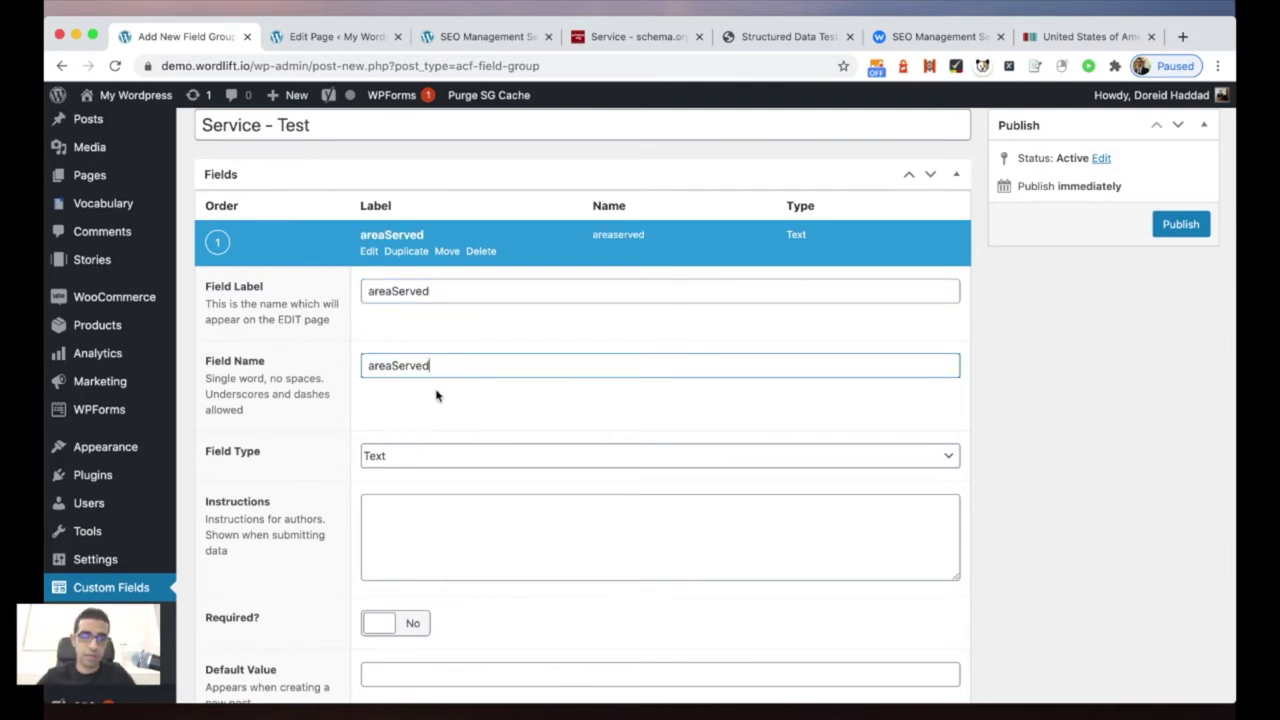
Step: Set the areaServed field's type to Url and check the United States of America item on Wikidata
scroll(435, 393, down, 1)
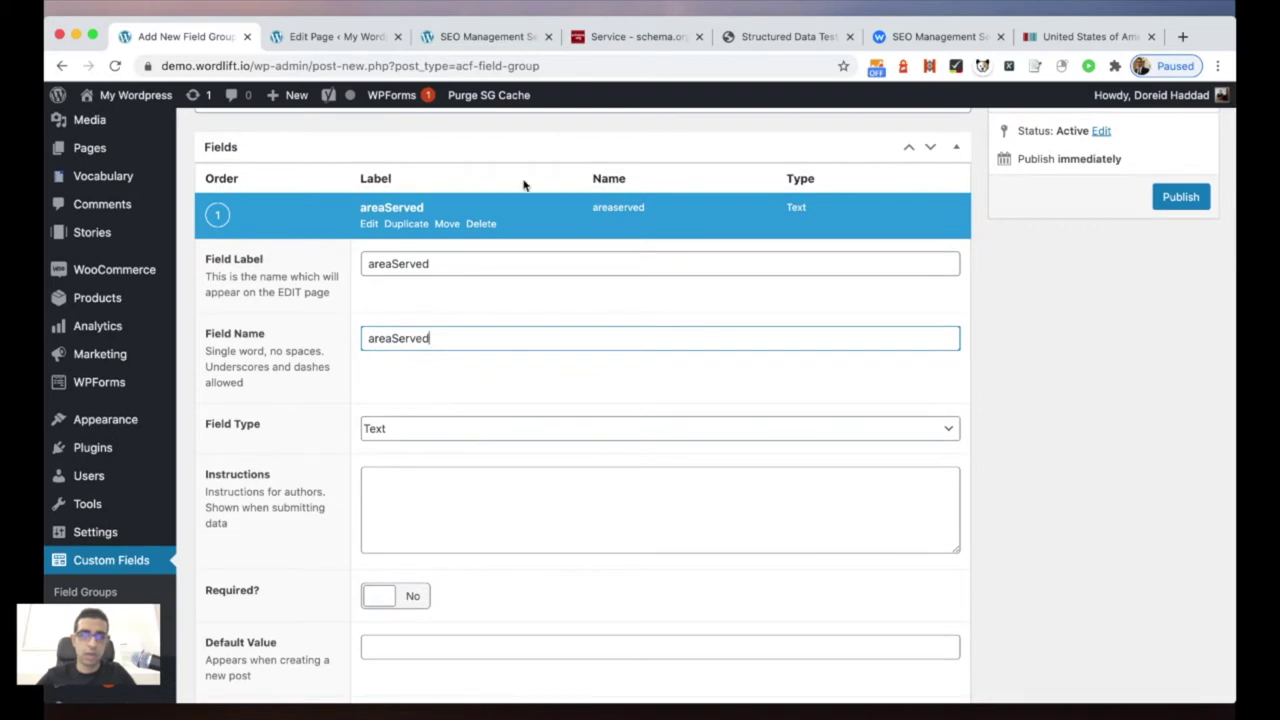
scroll(494, 352, down, 3)
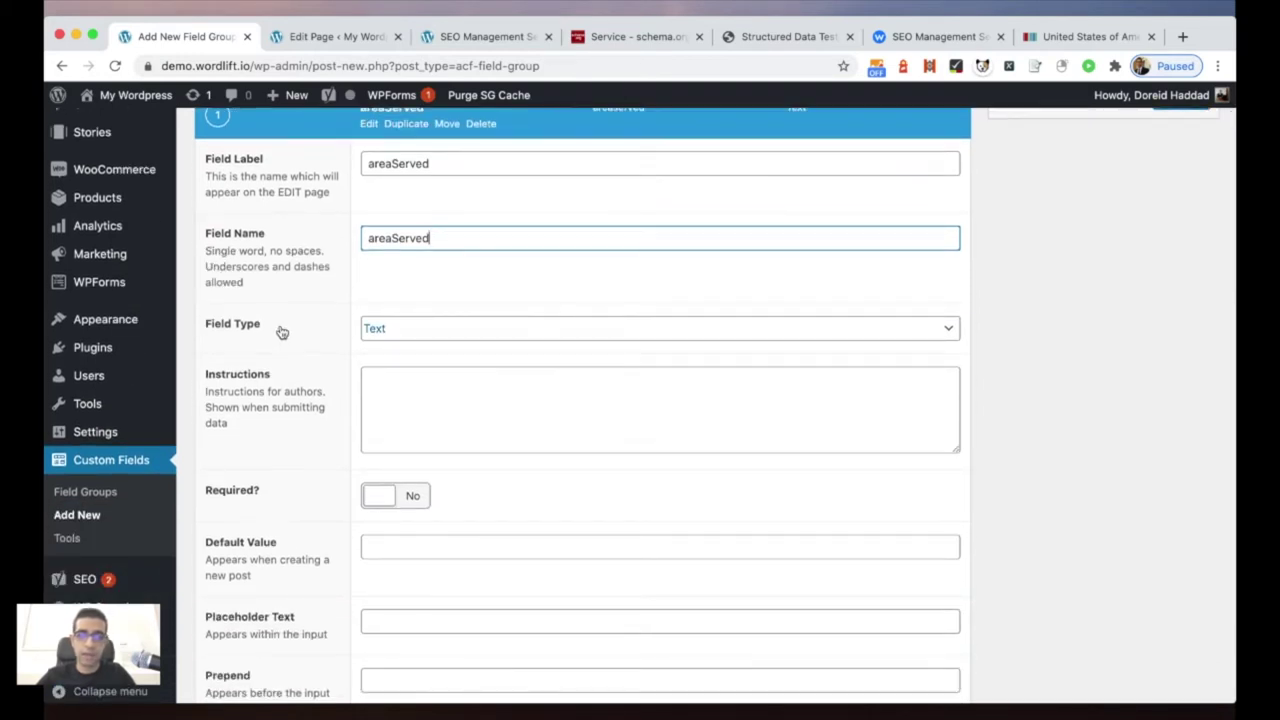
scroll(364, 335, down, 1)
click(458, 292)
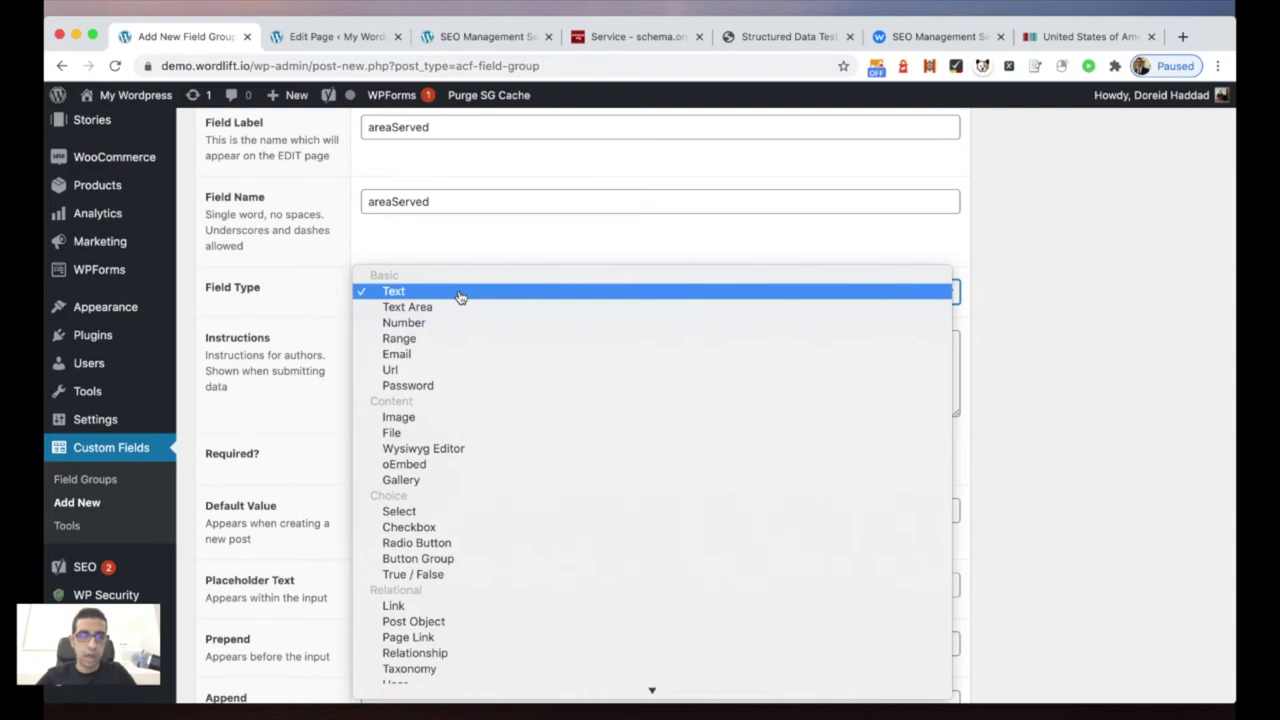
scroll(460, 297, down, 1)
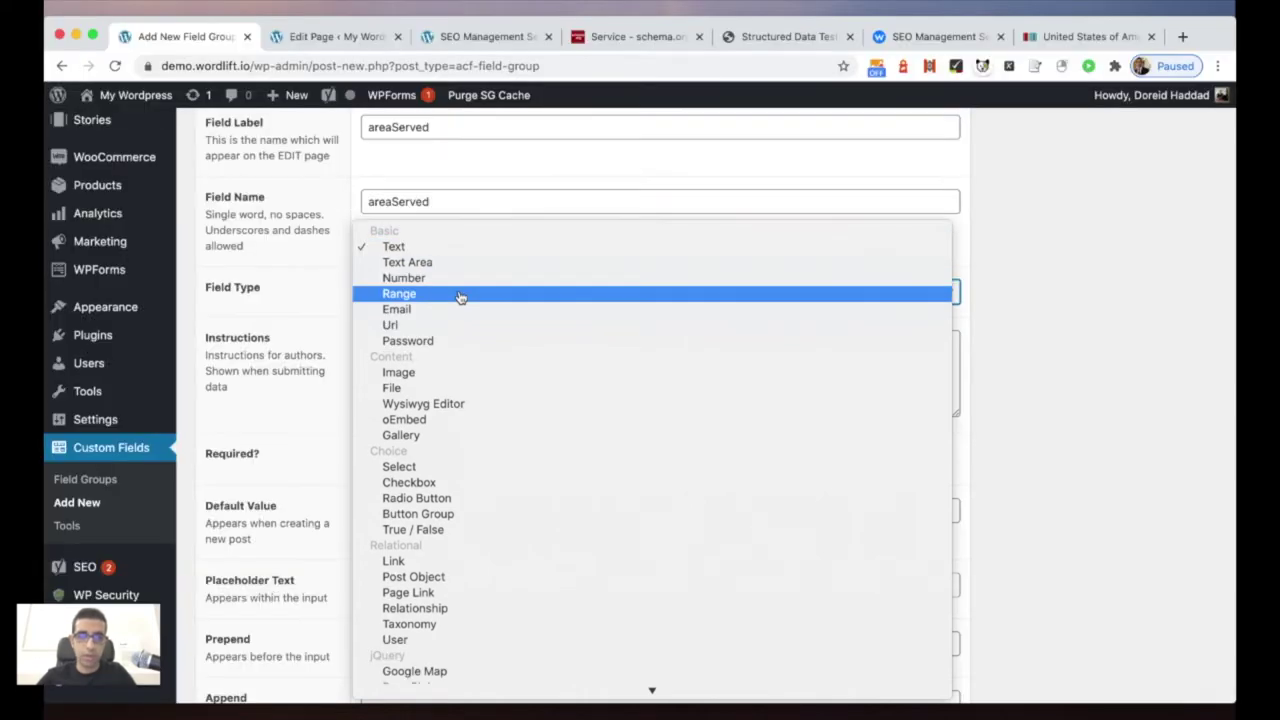
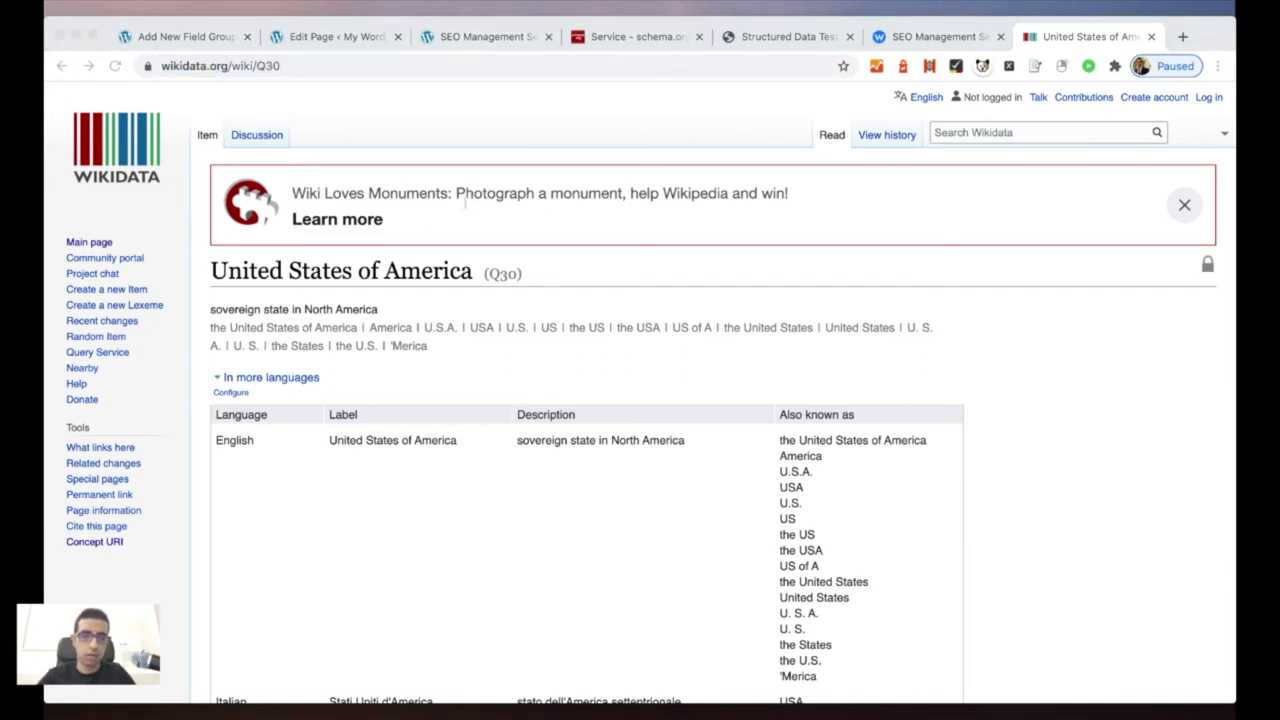
click(190, 37)
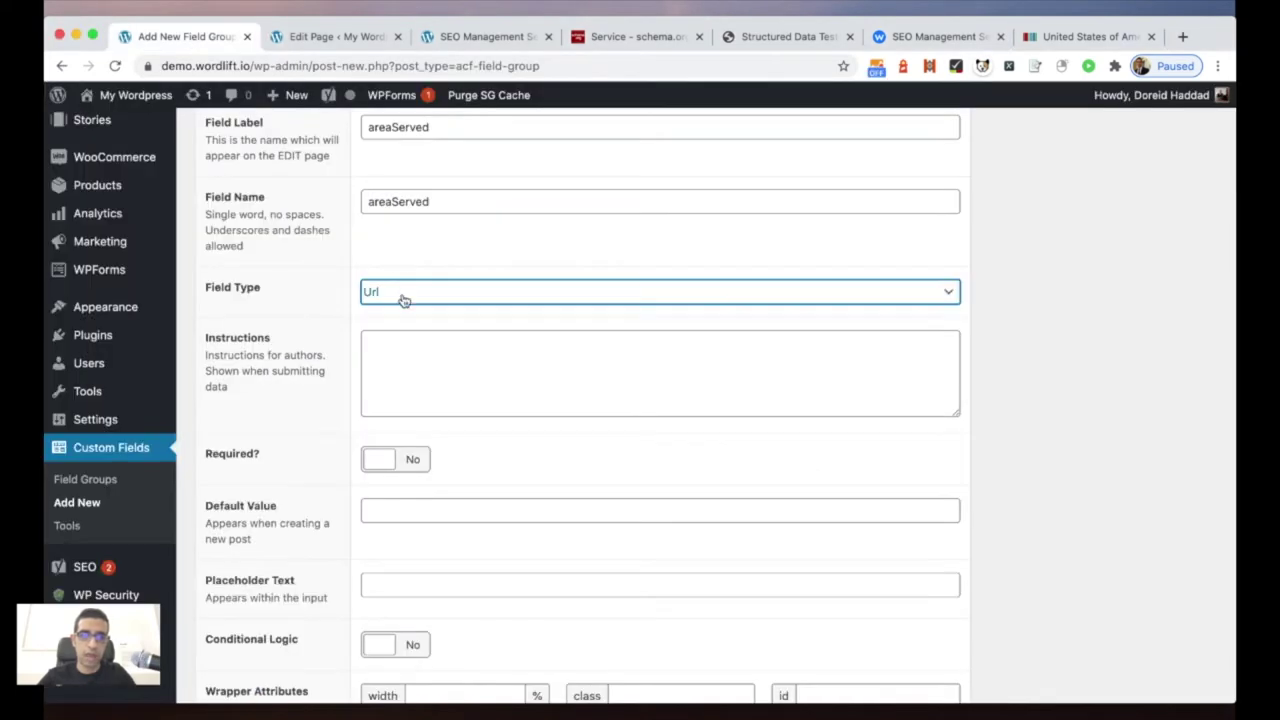
Step: Change the areaServed field's type to Repeater
scroll(413, 340, down, 1)
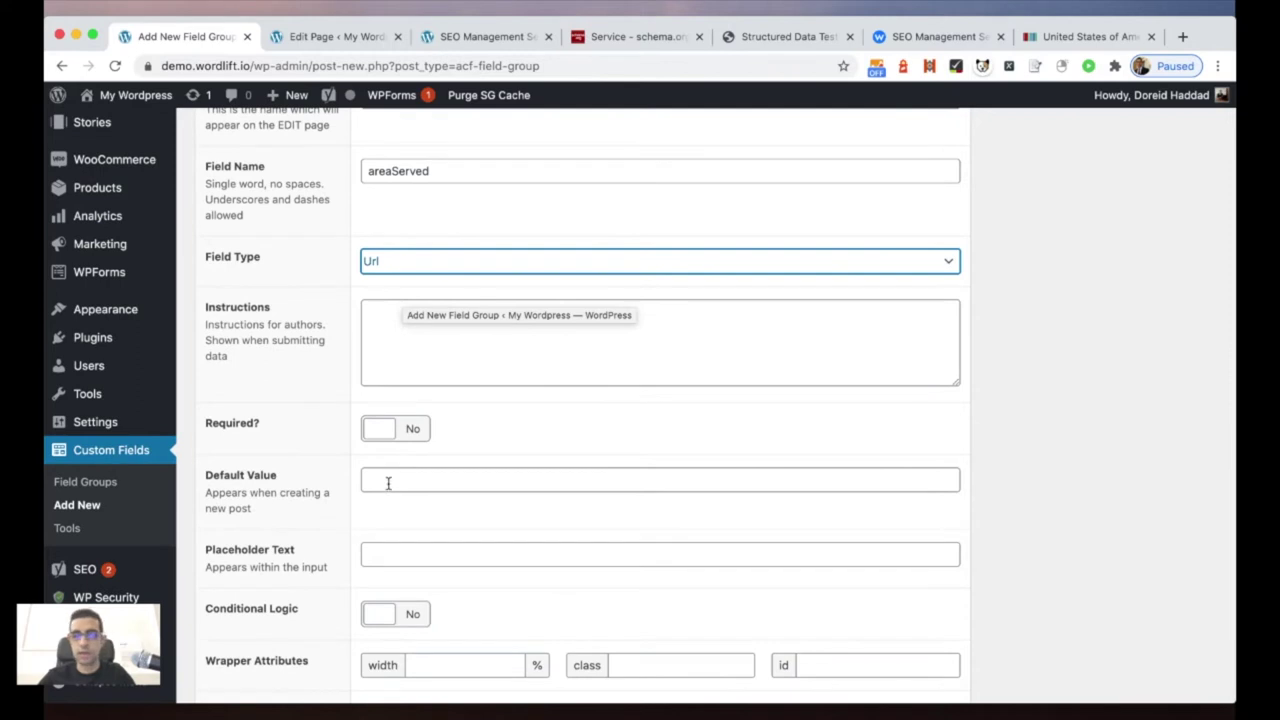
scroll(489, 346, up, 1)
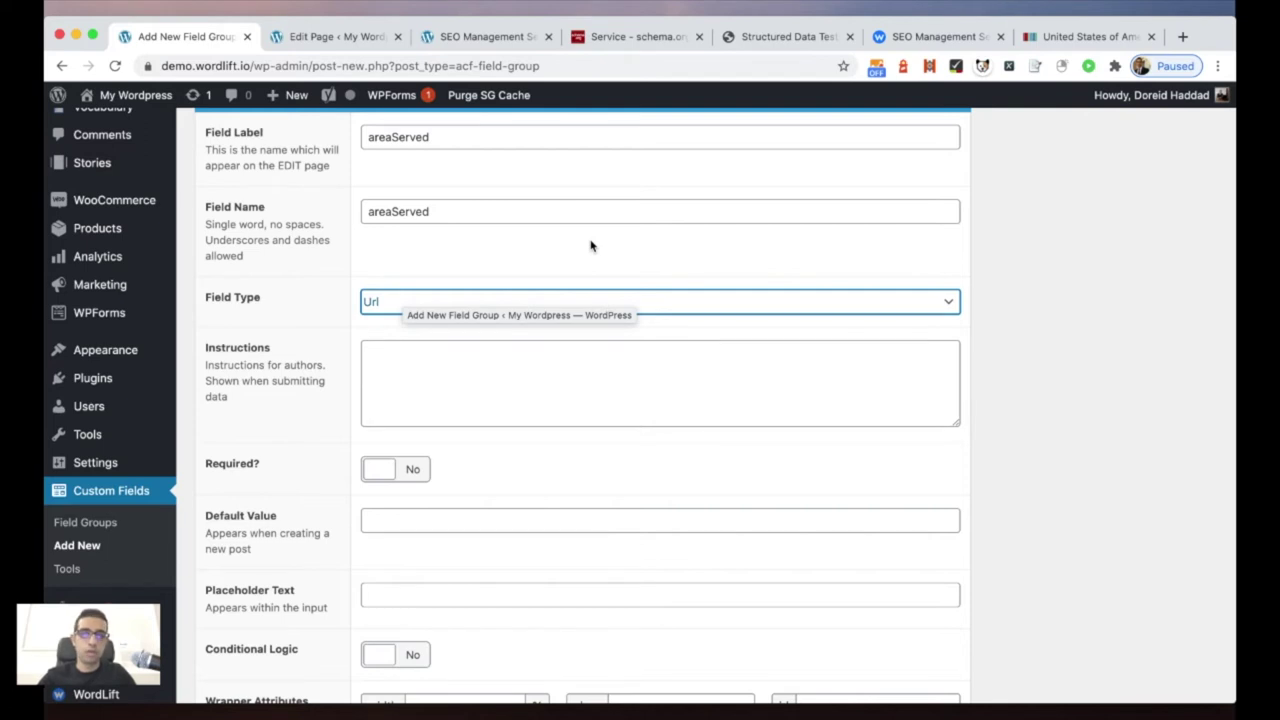
click(628, 298)
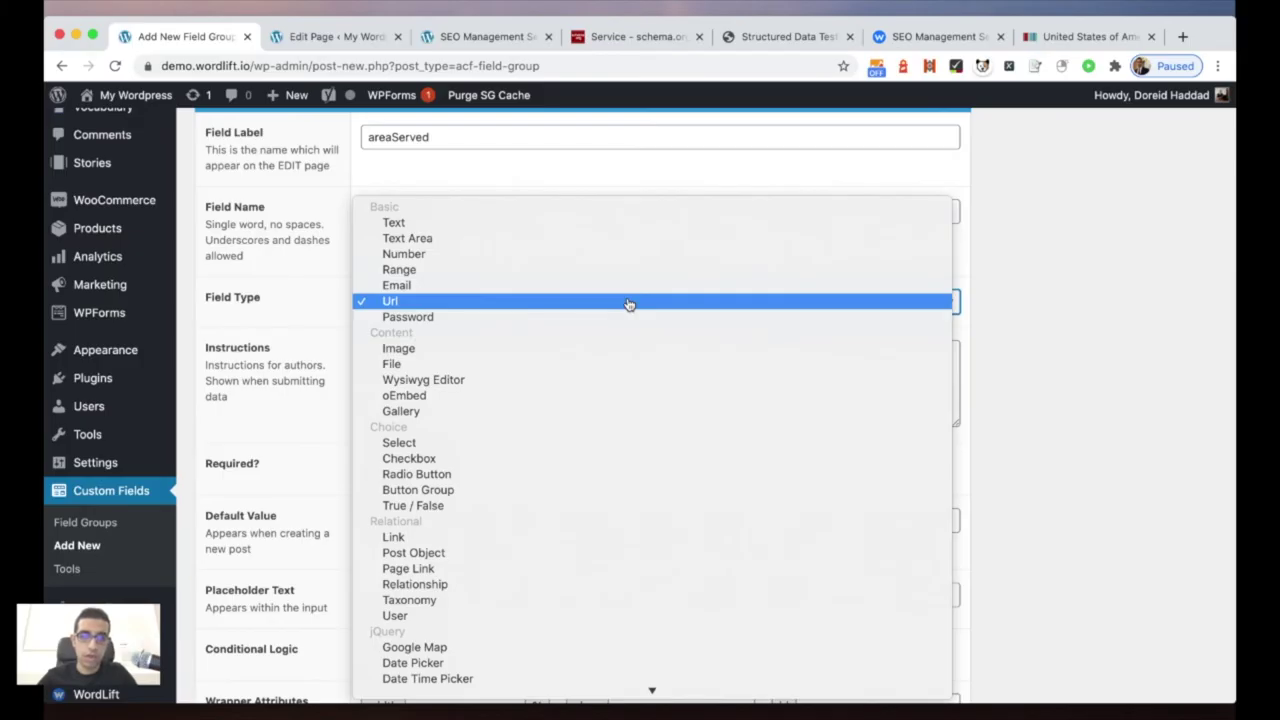
scroll(546, 494, down, 1)
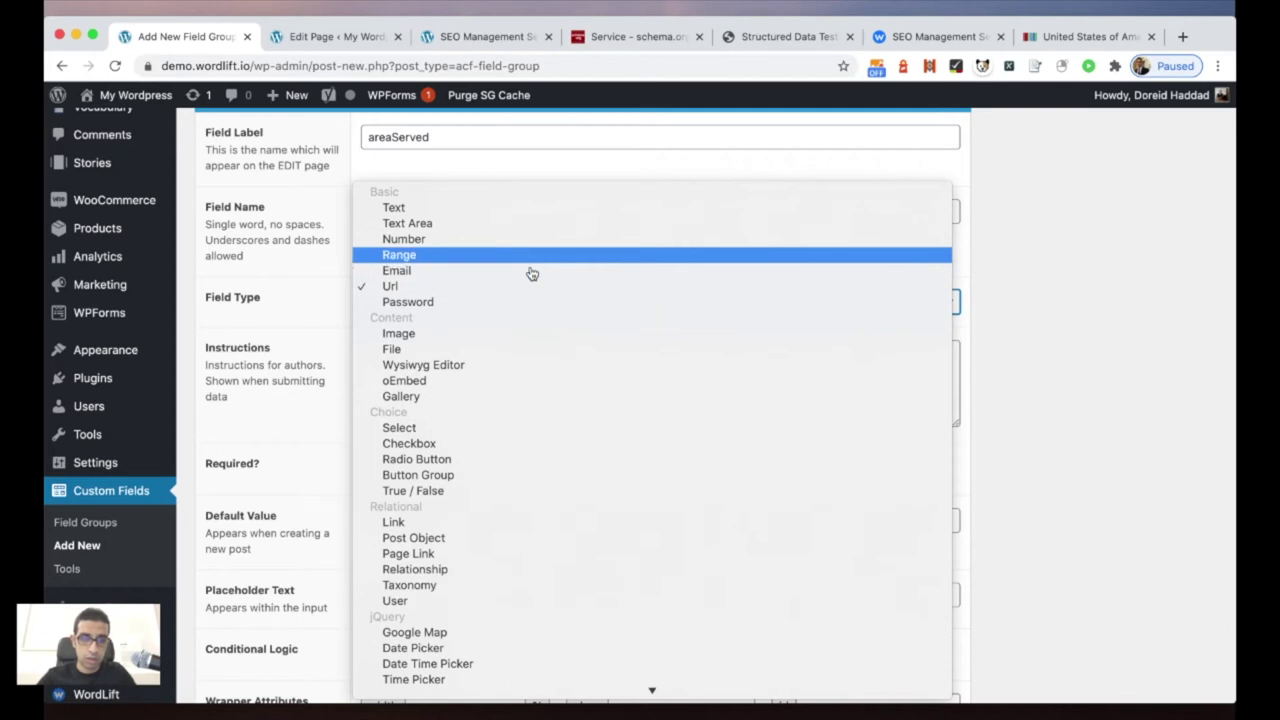
scroll(500, 372, down, 3)
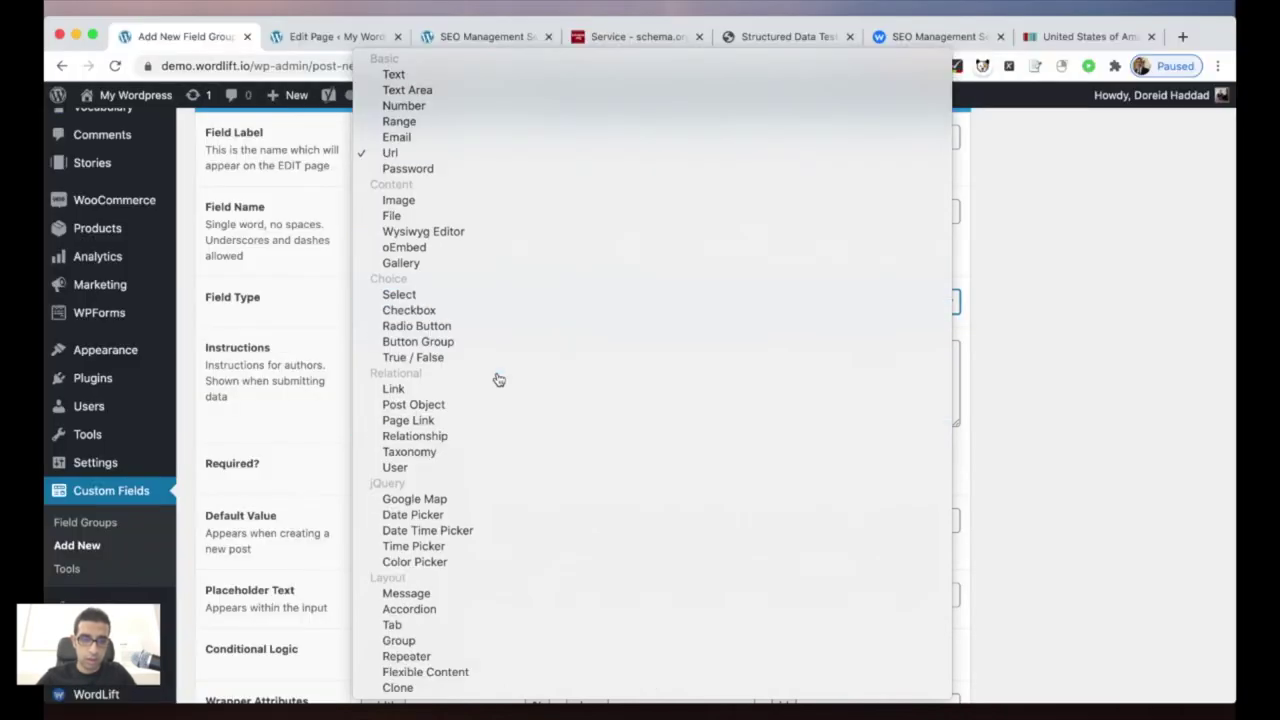
click(472, 656)
Step: Add a sub field to the areaServed repeater with label and name url, and set its type to Url
scroll(557, 350, down, 3)
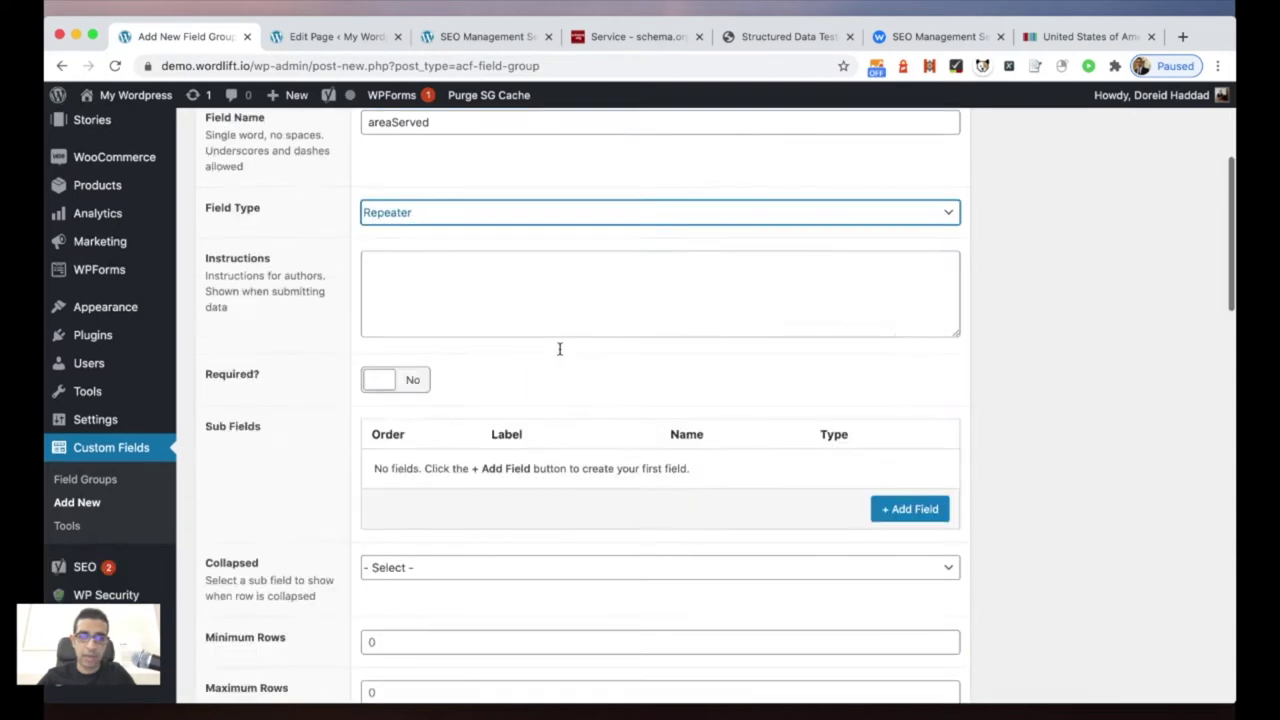
click(908, 428)
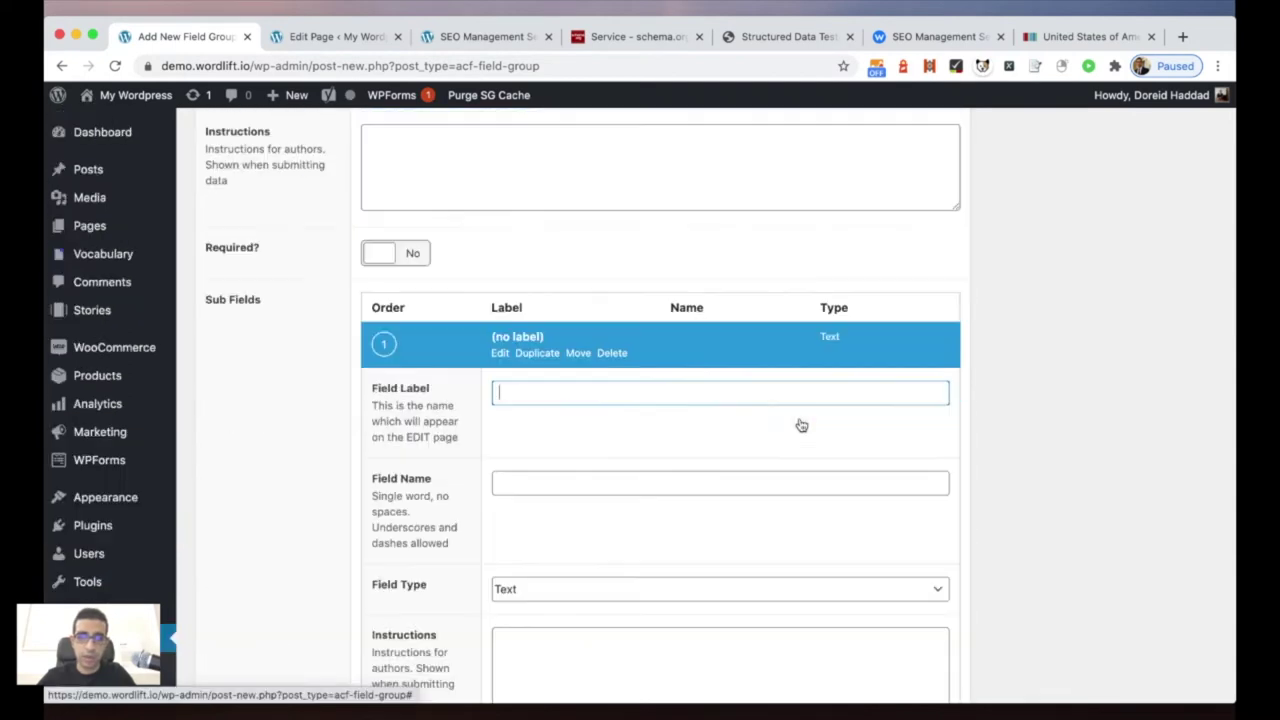
text(url)
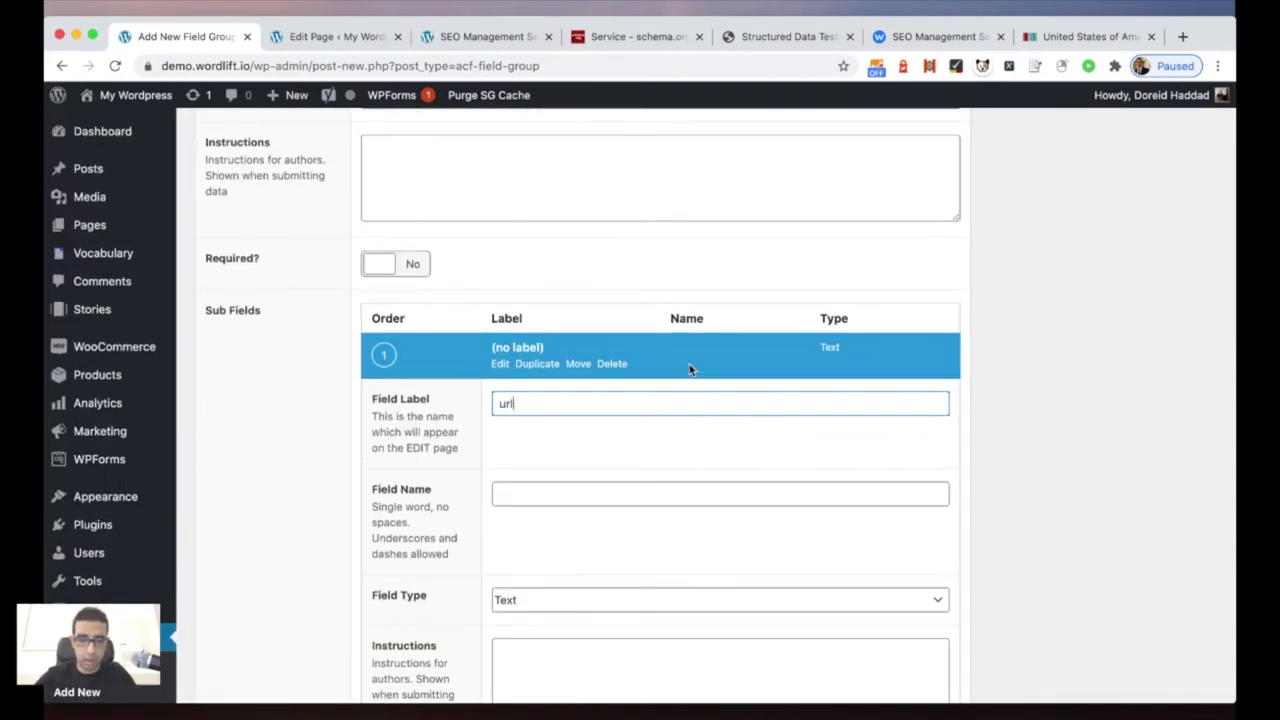
click(638, 500)
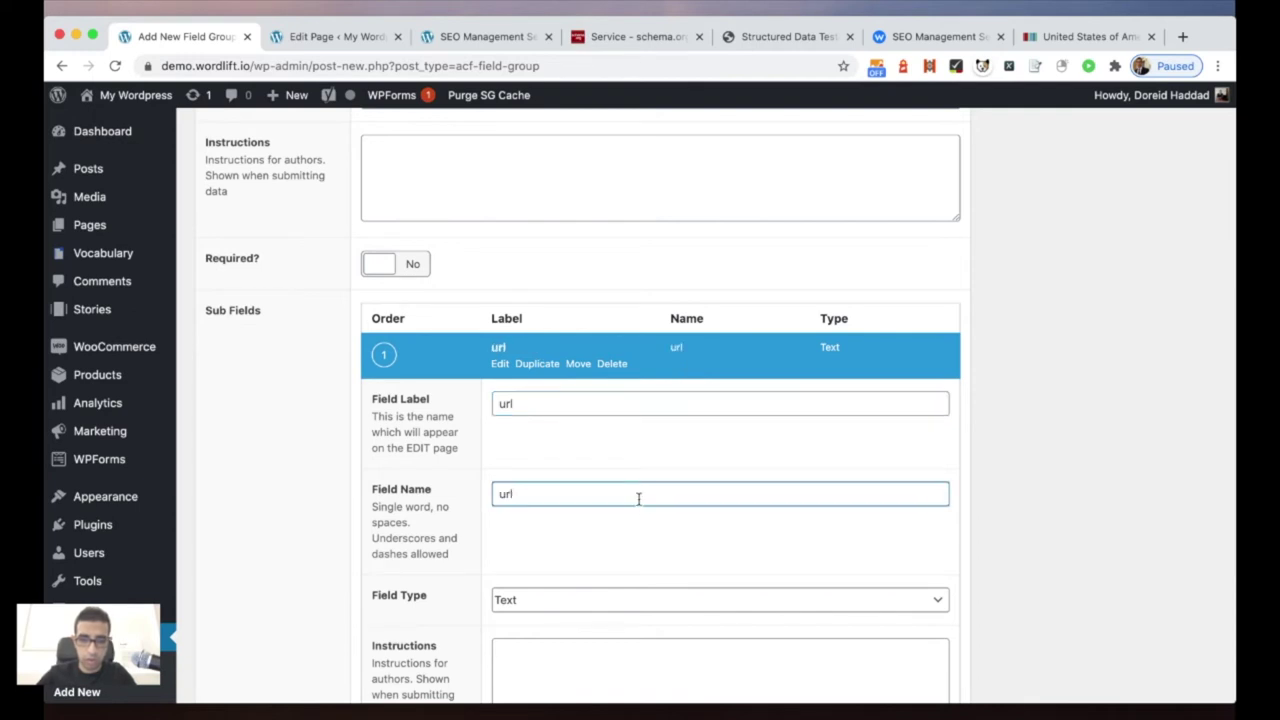
scroll(638, 498, down, 3)
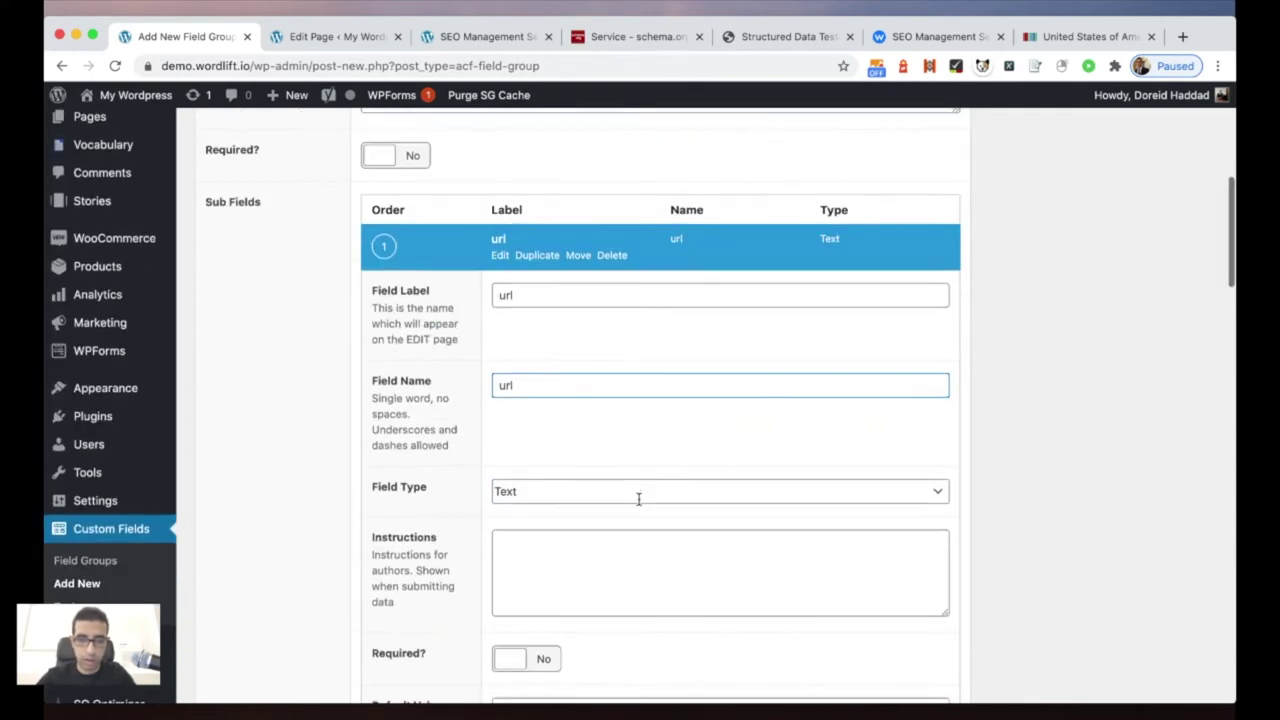
click(640, 489)
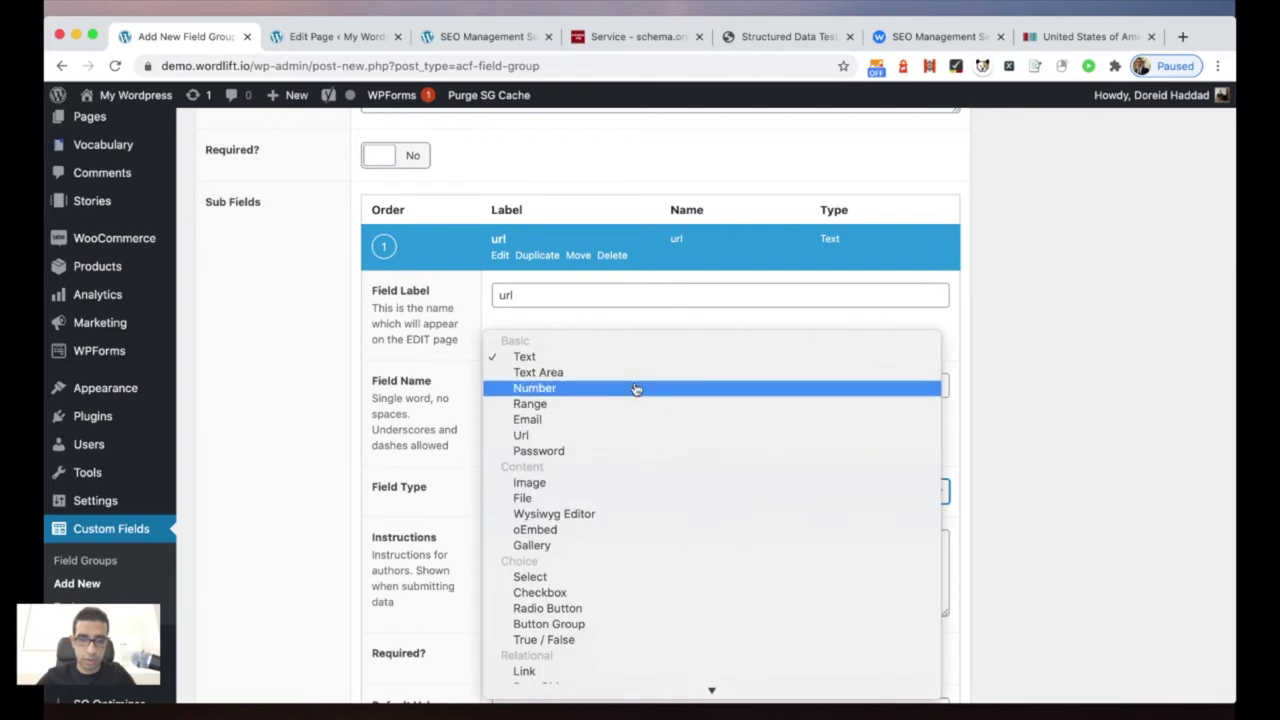
click(622, 436)
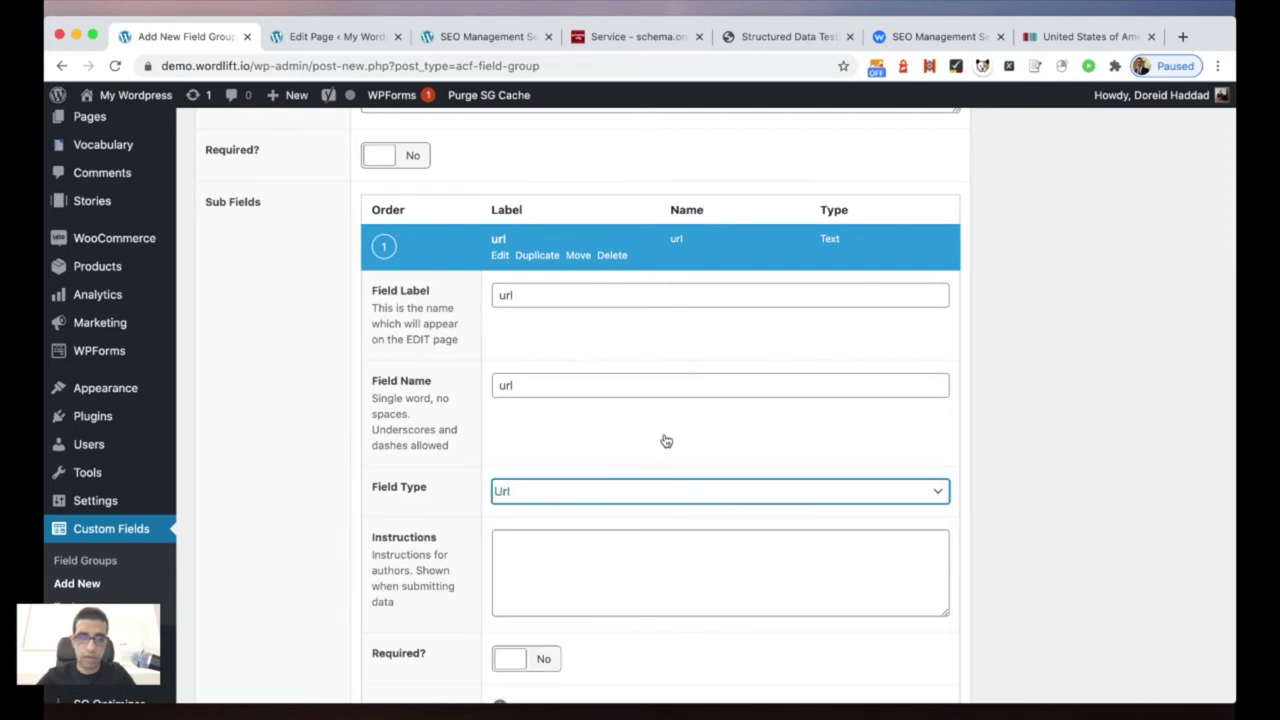
Step: Review the areaServed repeater's settings and publish the Service - Test field group
scroll(665, 440, up, 1)
scroll(665, 440, up, 10)
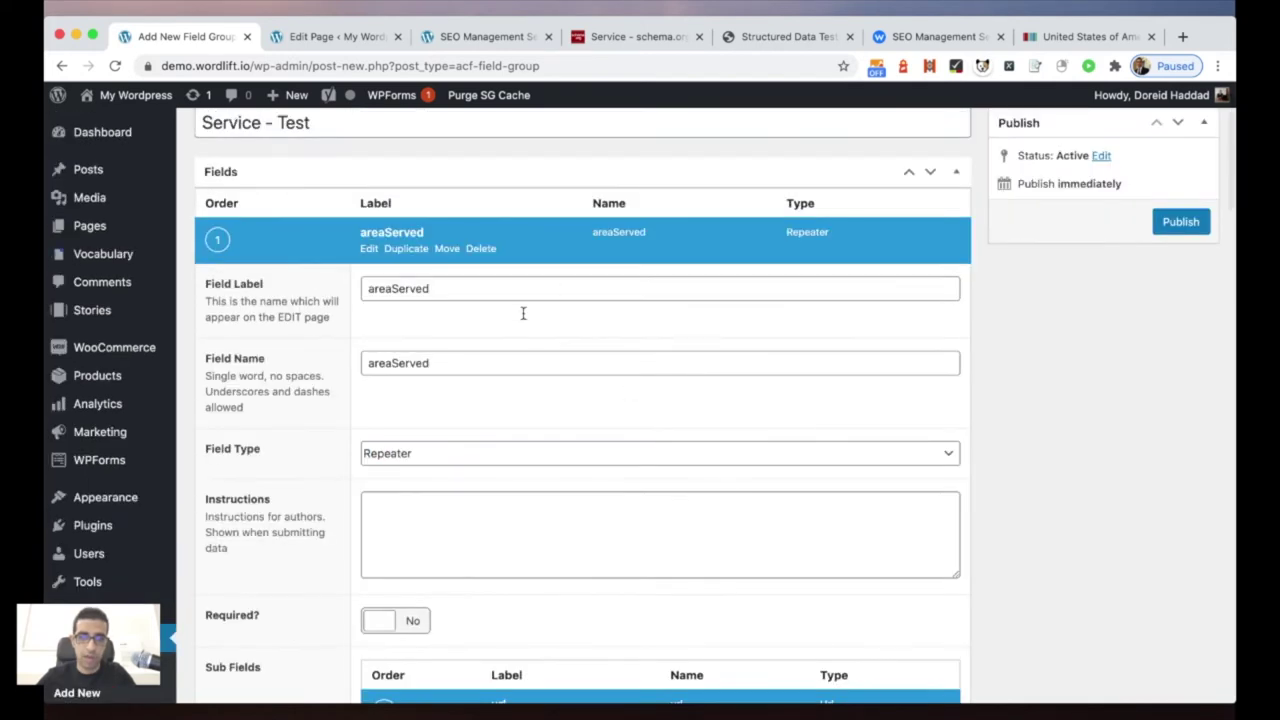
scroll(520, 319, down, 7)
scroll(556, 333, up, 2)
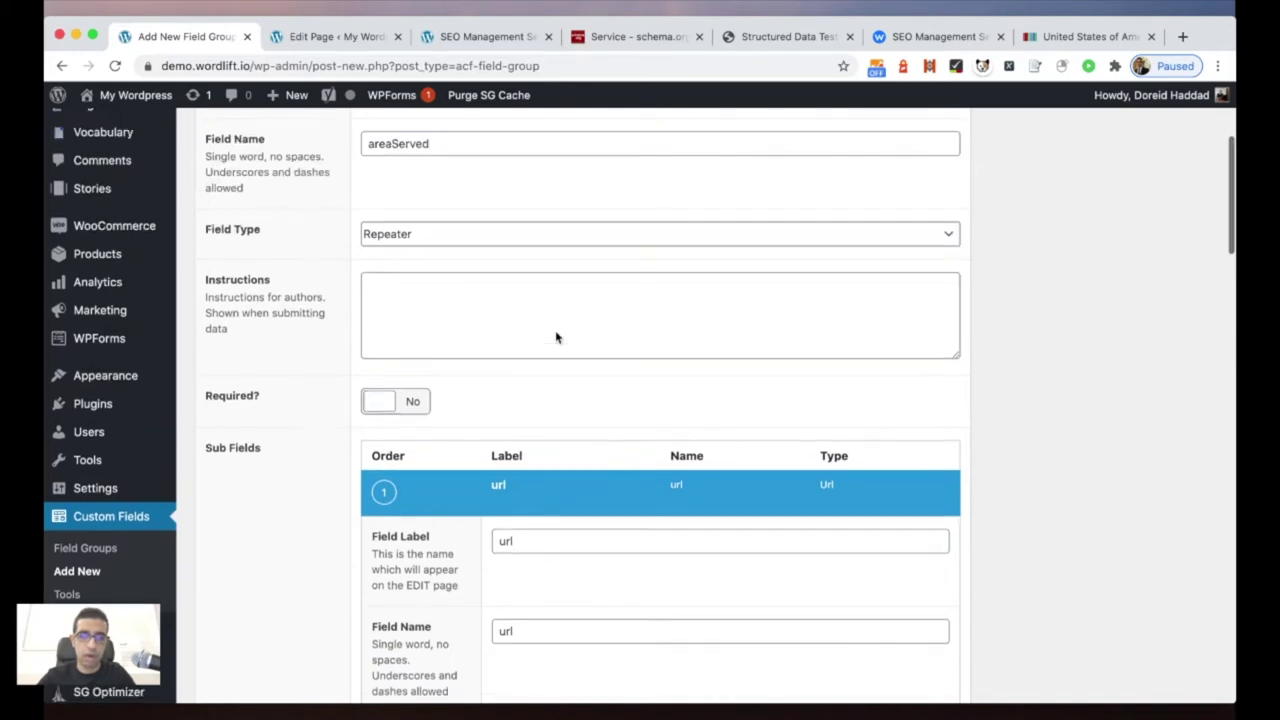
scroll(556, 332, up, 4)
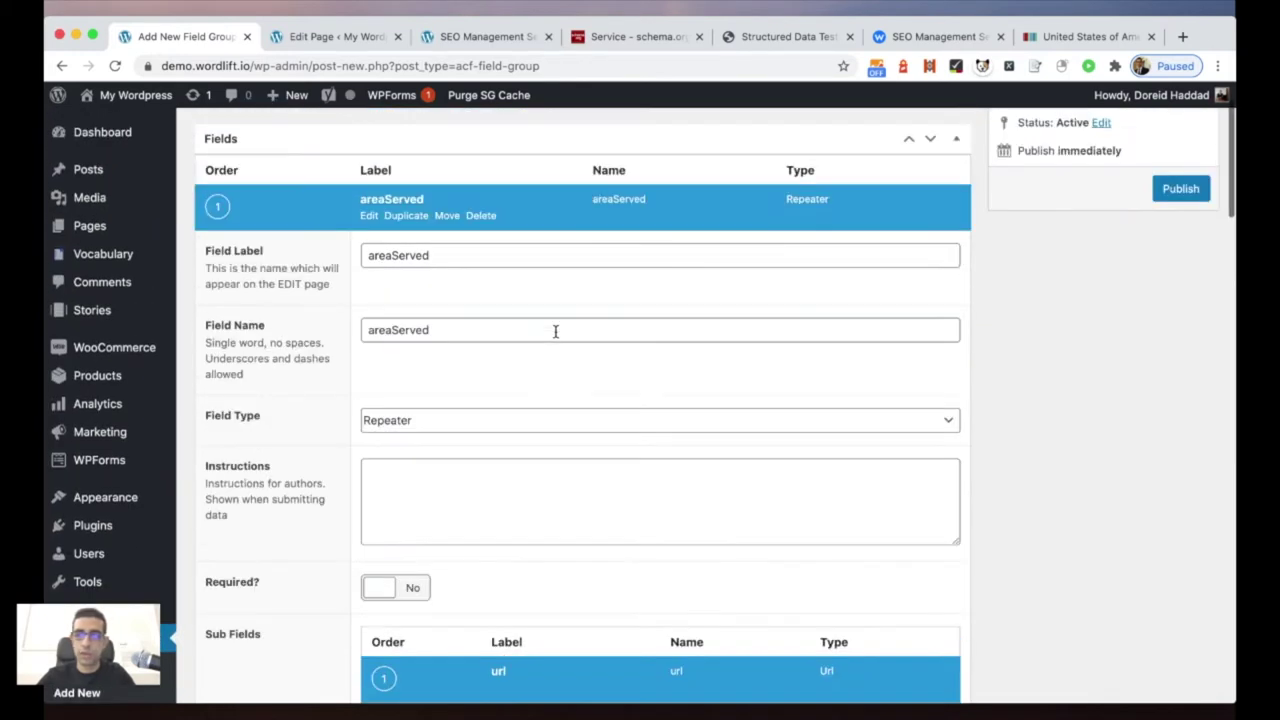
scroll(556, 332, up, 1)
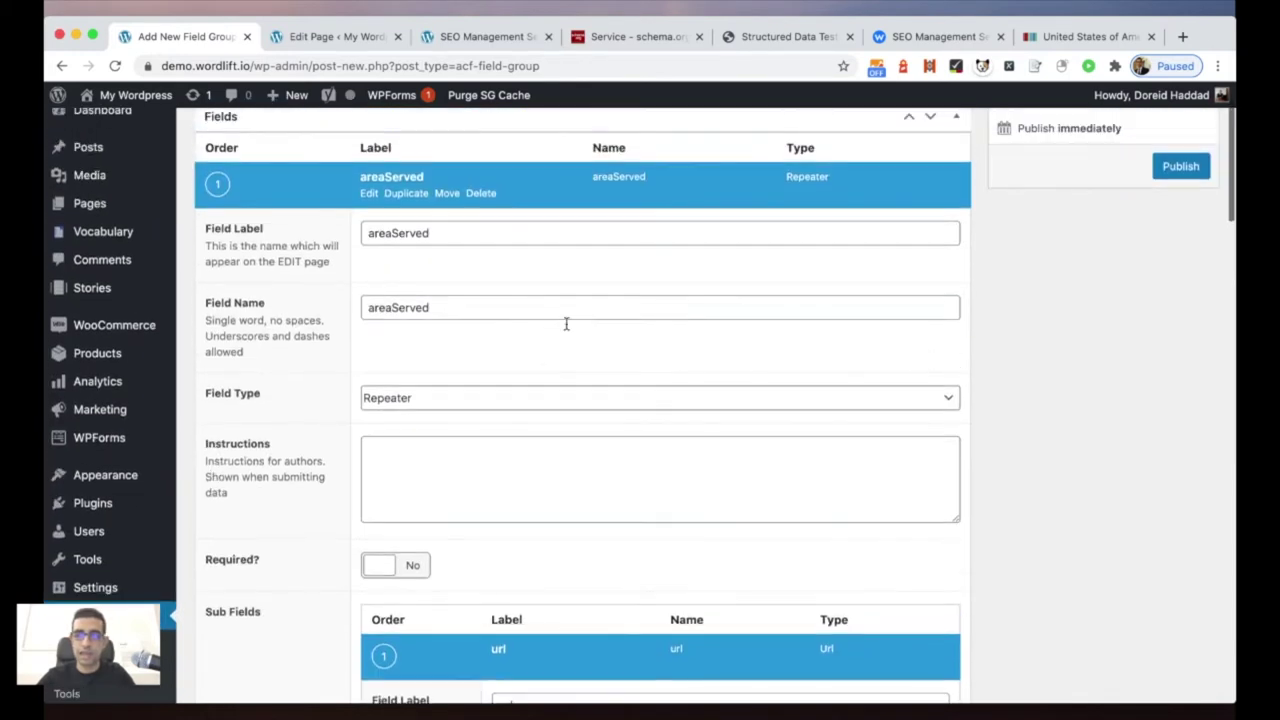
click(1178, 168)
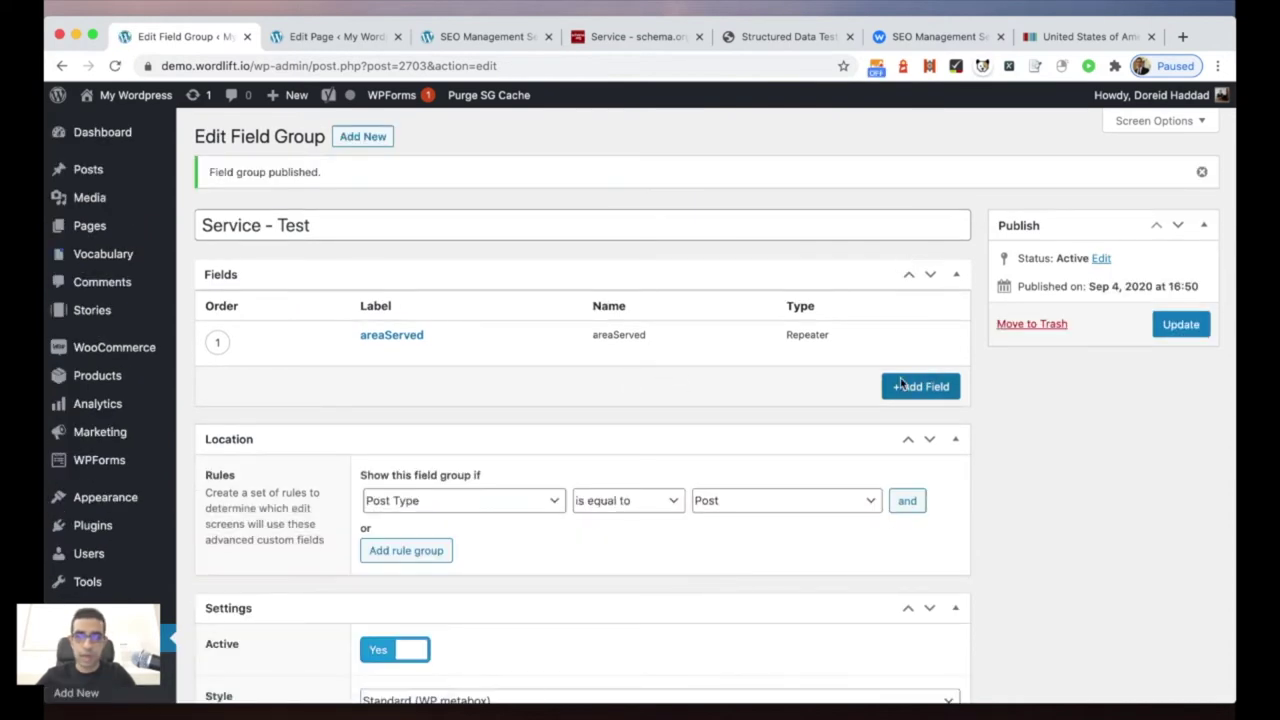
Step: Add a second field to the Service - Test group with provider as both its label and its name
click(940, 387)
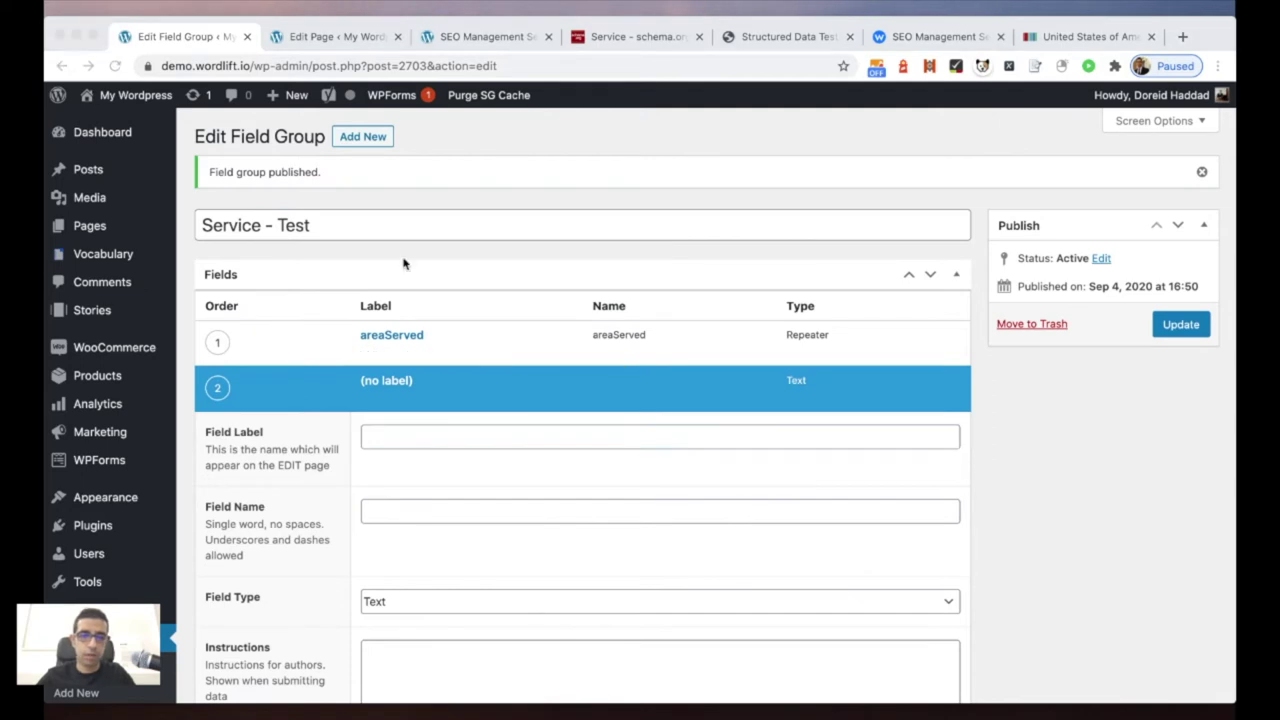
key(super+Tab)
text(provider)
scroll(366, 363, down, 5)
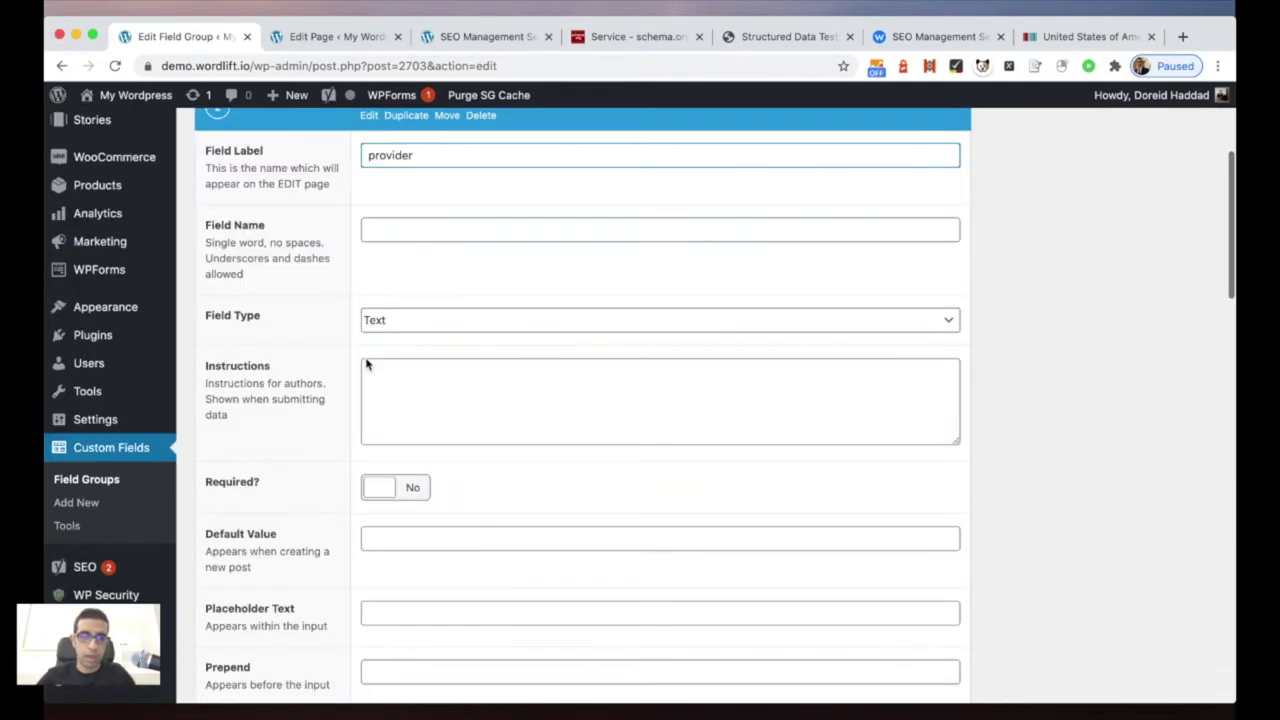
click(392, 229)
scroll(400, 230, down, 1)
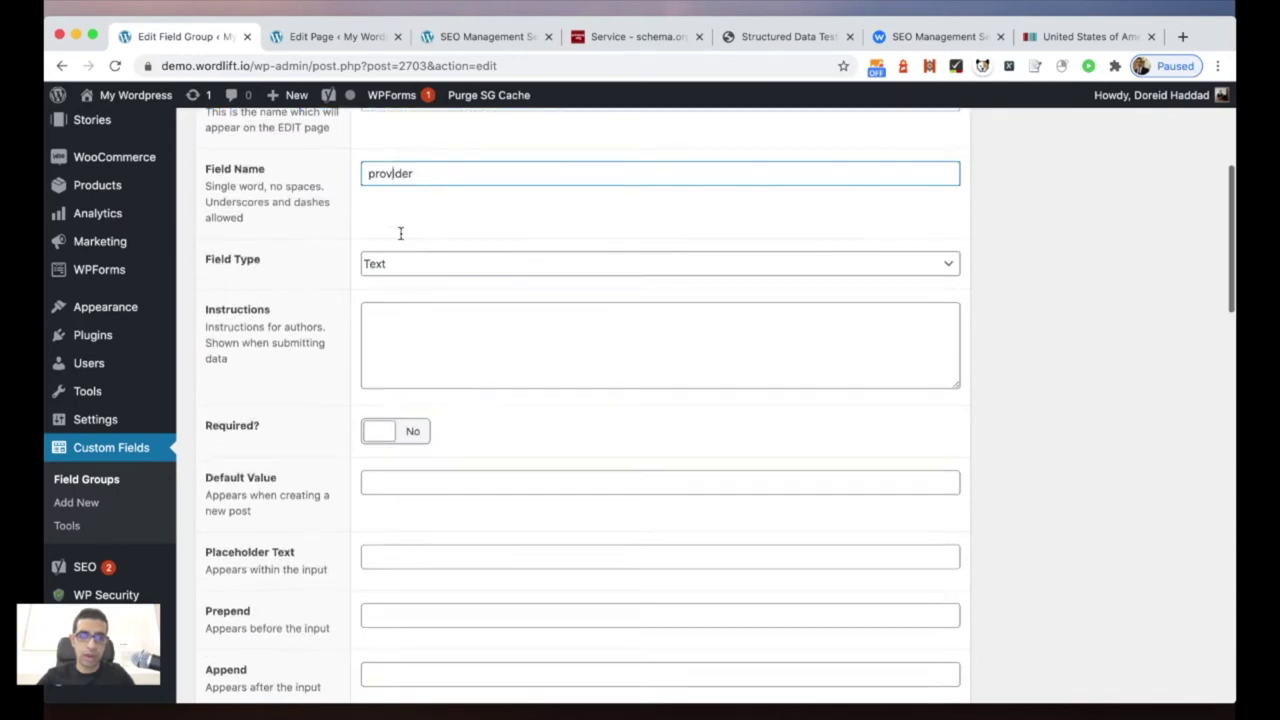
Step: Set the provider field's type to Relationship
scroll(400, 233, down, 1)
click(430, 251)
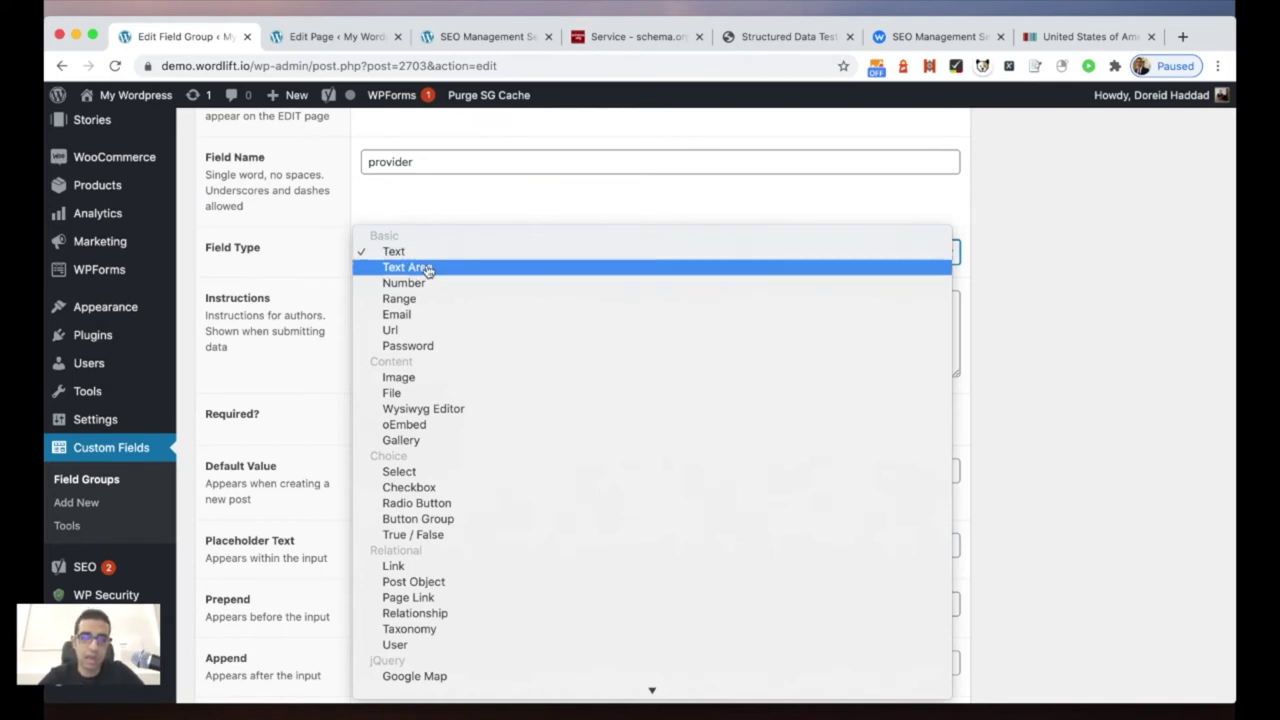
scroll(428, 270, down, 5)
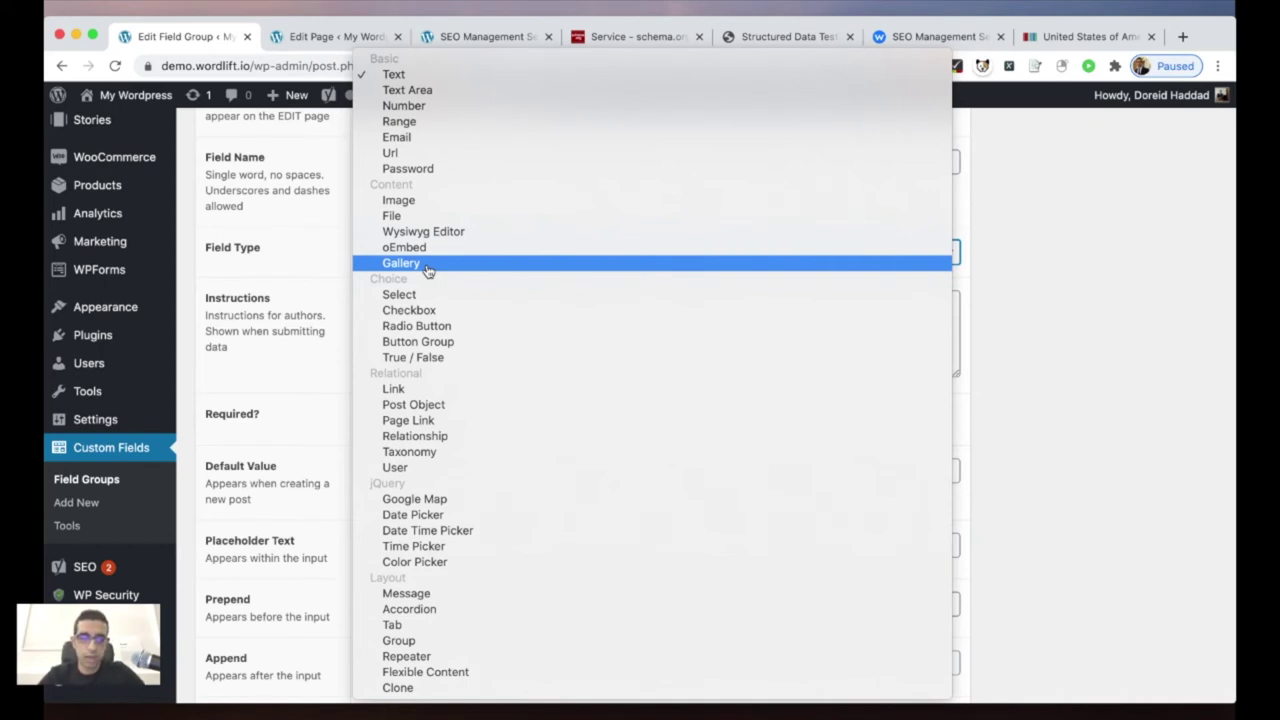
text(re)
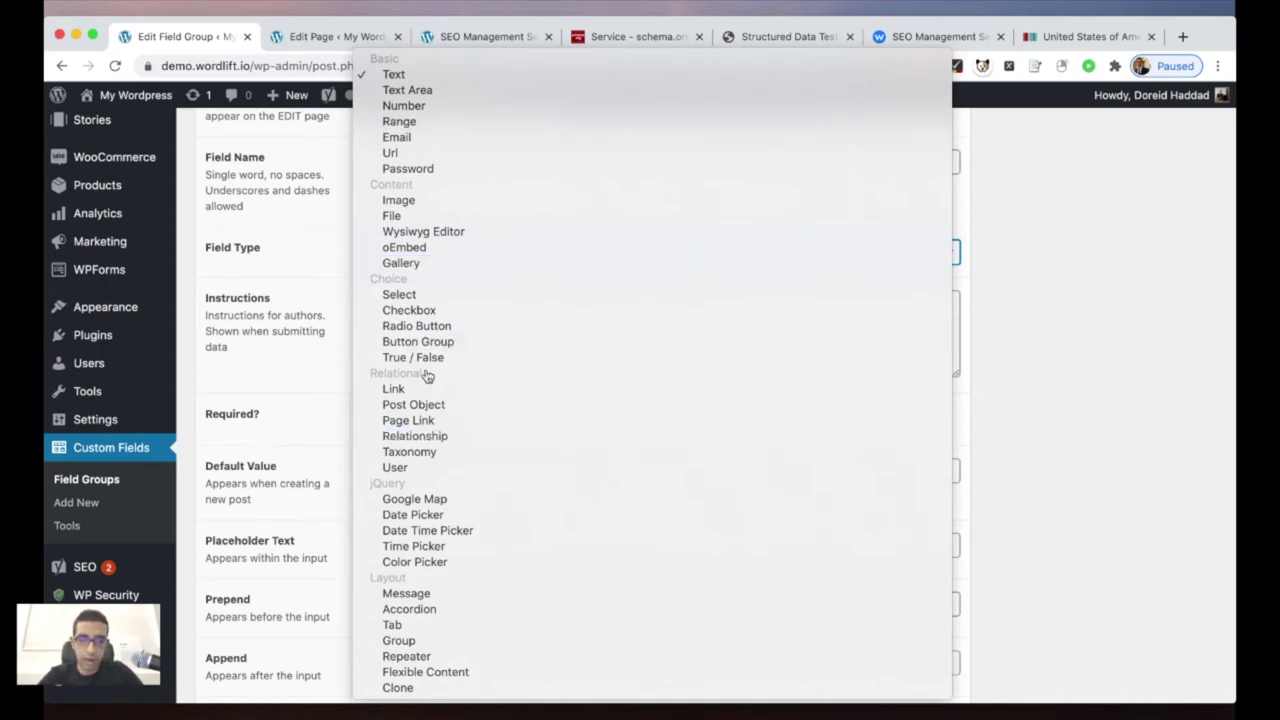
click(422, 442)
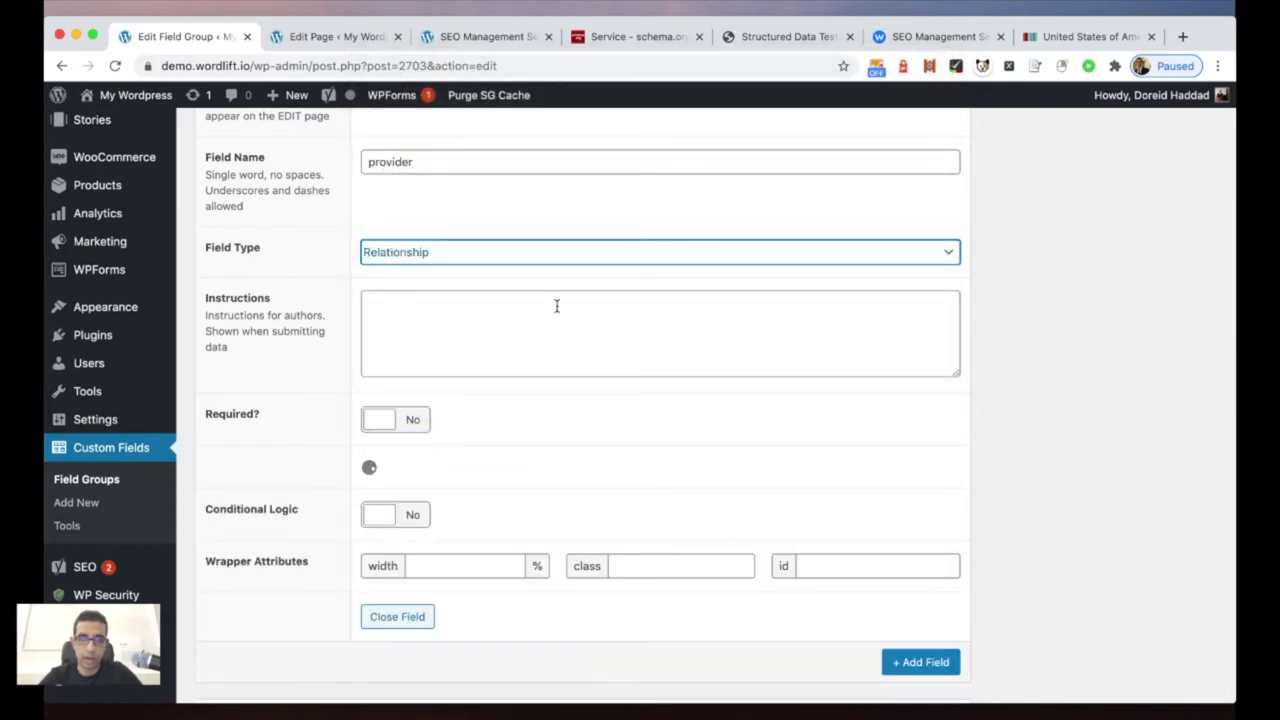
Step: Filter the provider field's selectable posts by the Organization entity type taxonomy
scroll(557, 305, down, 5)
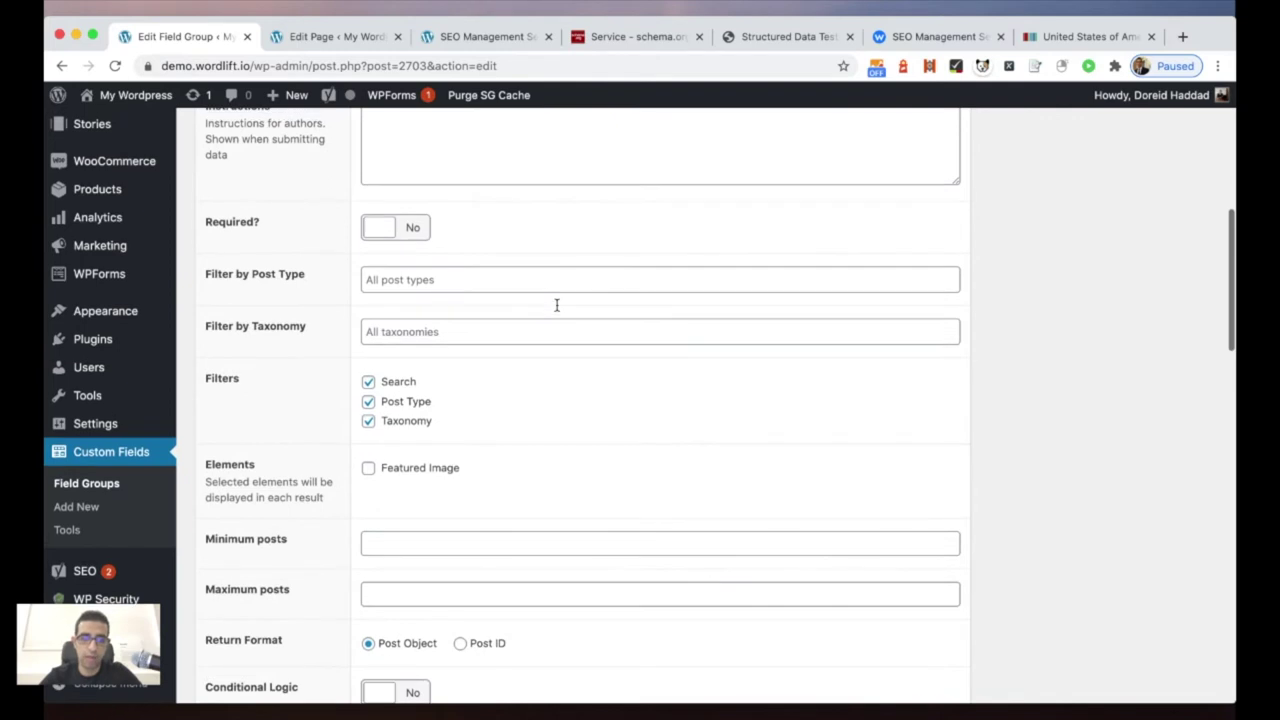
click(493, 332)
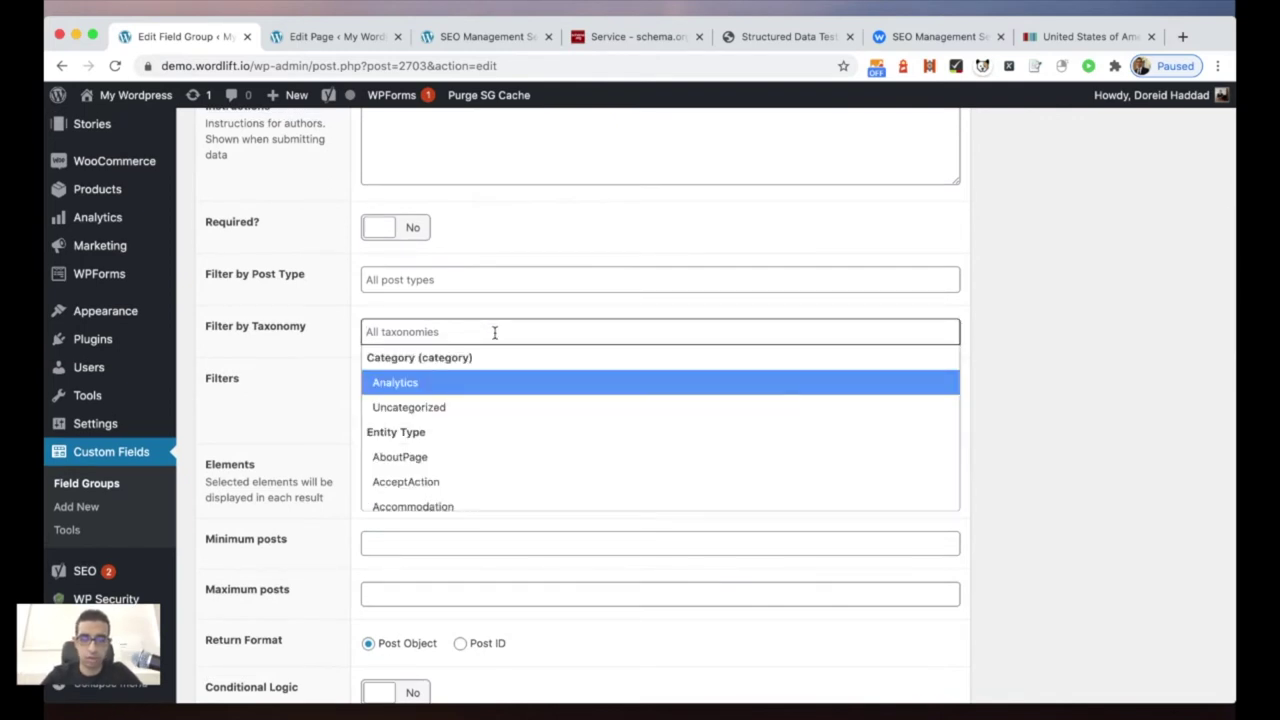
text(or)
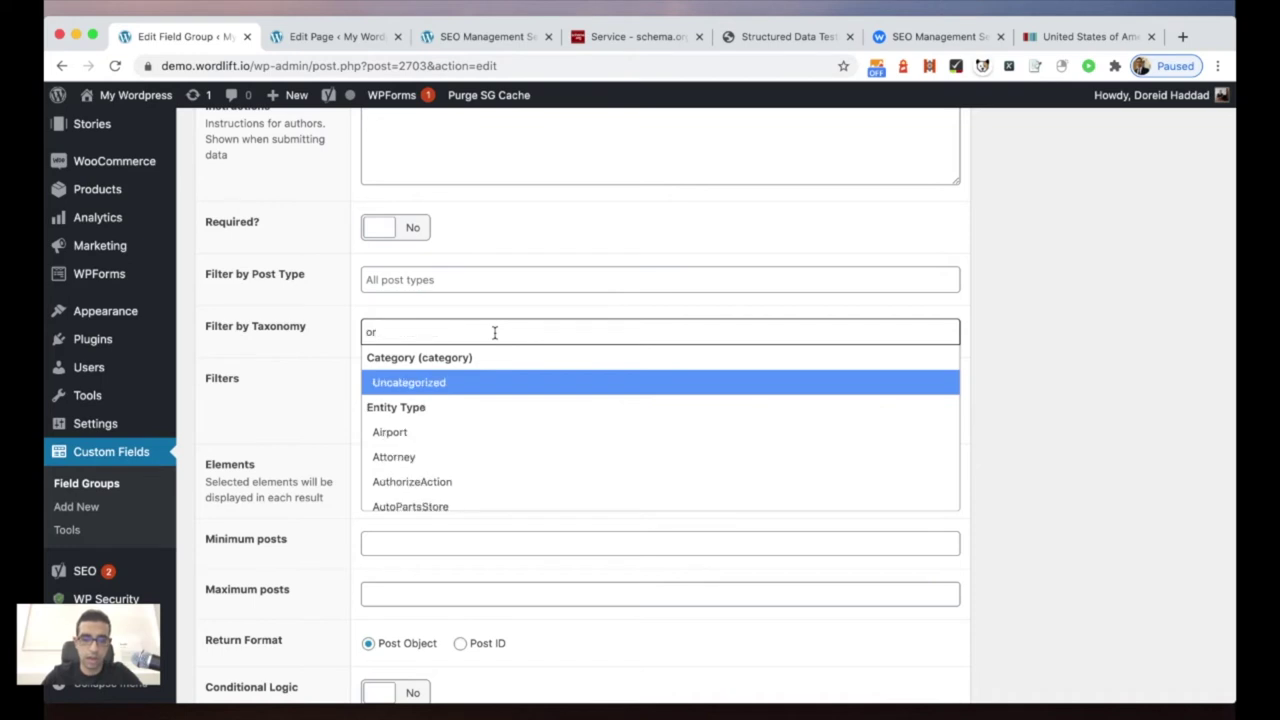
text(ag)
key(BackSpace)
key(BackSpace)
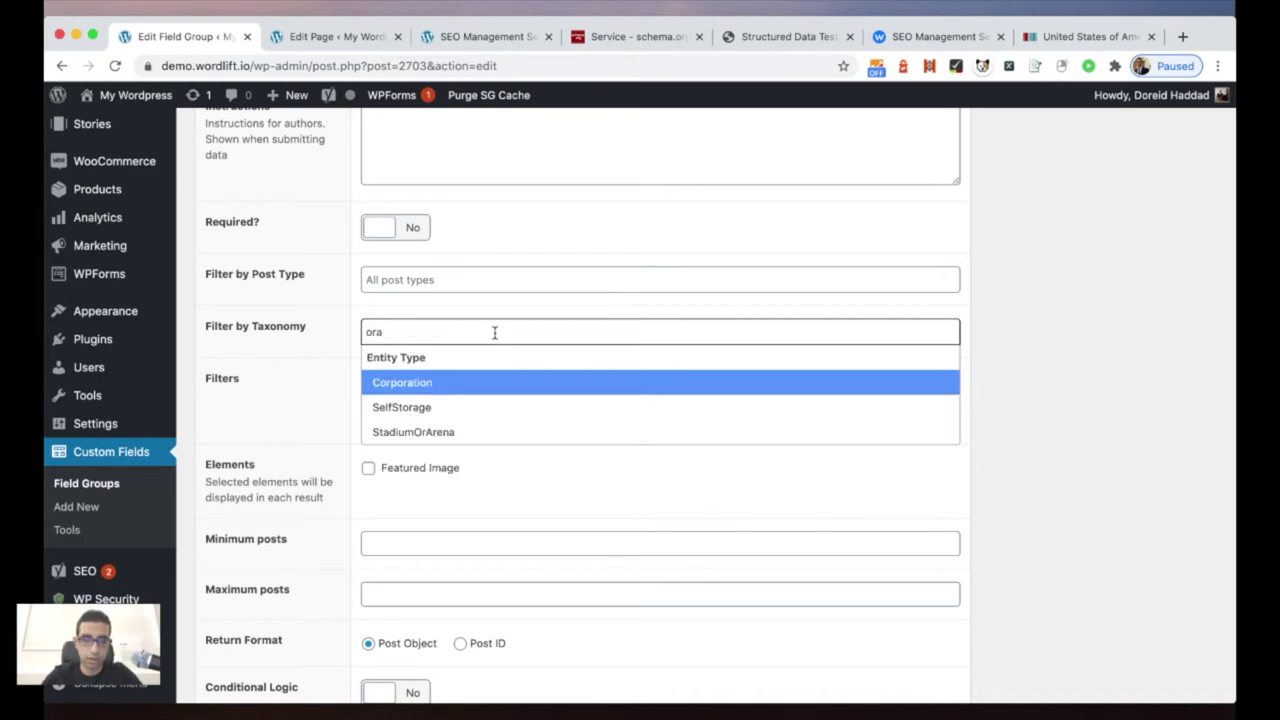
text(ganiz)
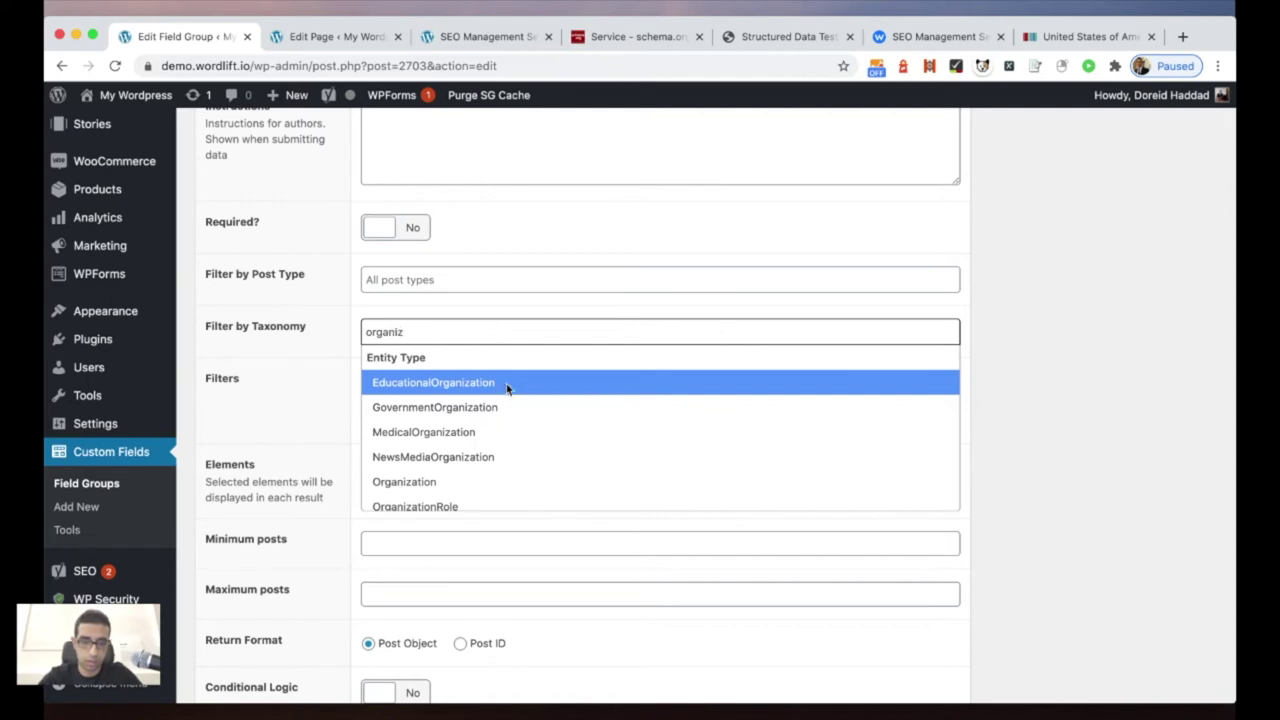
click(470, 481)
Step: Disable the provider field's Post Type and Taxonomy filters, and set its return format to Post ID
click(368, 401)
click(368, 421)
scroll(418, 350, down, 5)
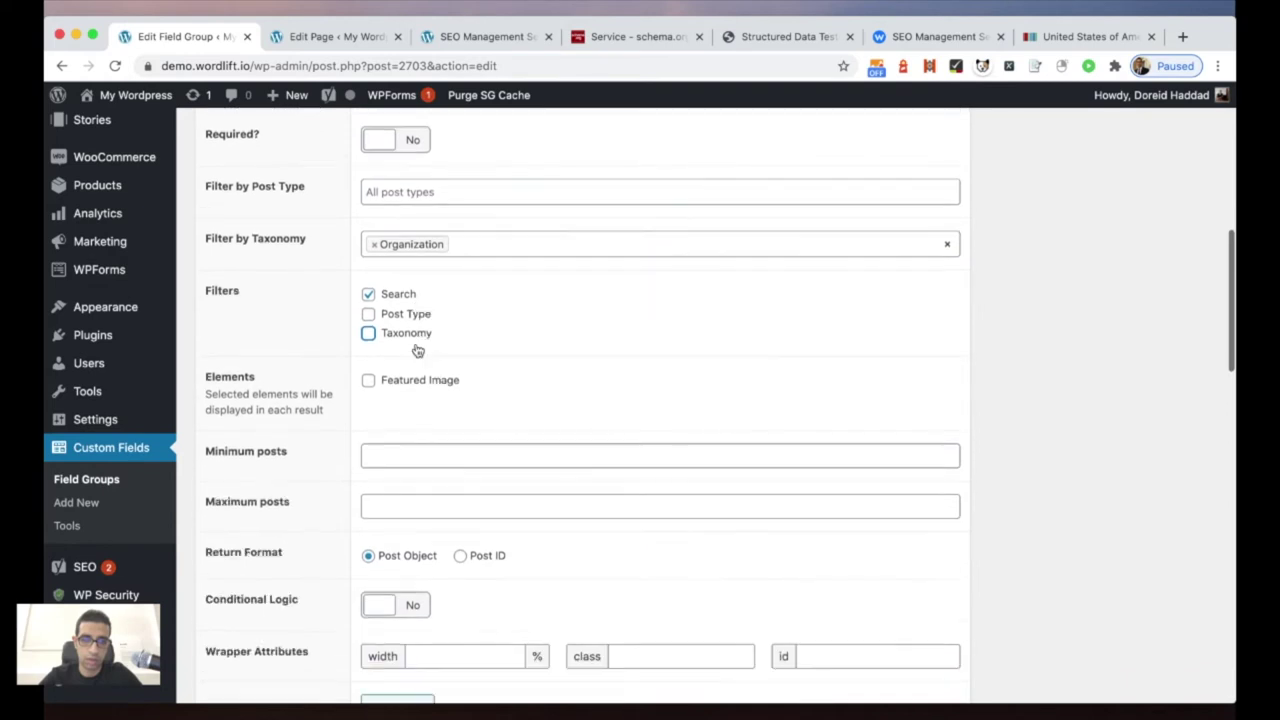
scroll(418, 350, down, 1)
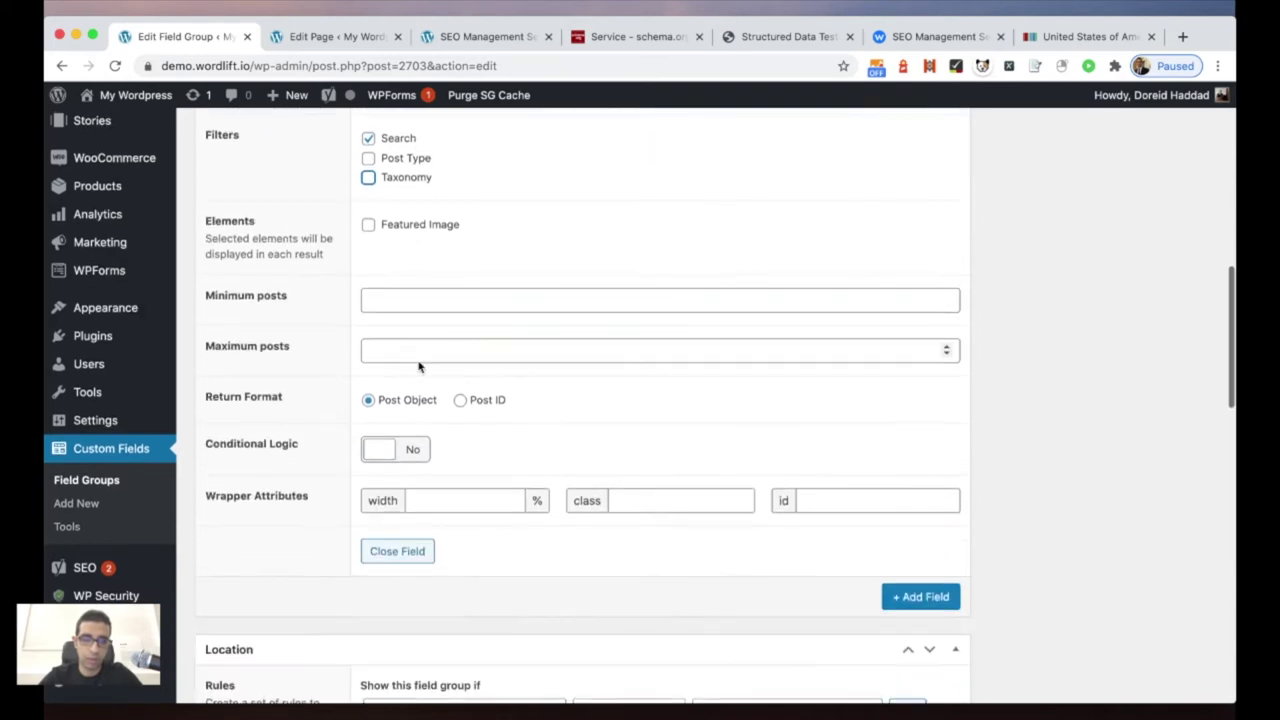
click(461, 401)
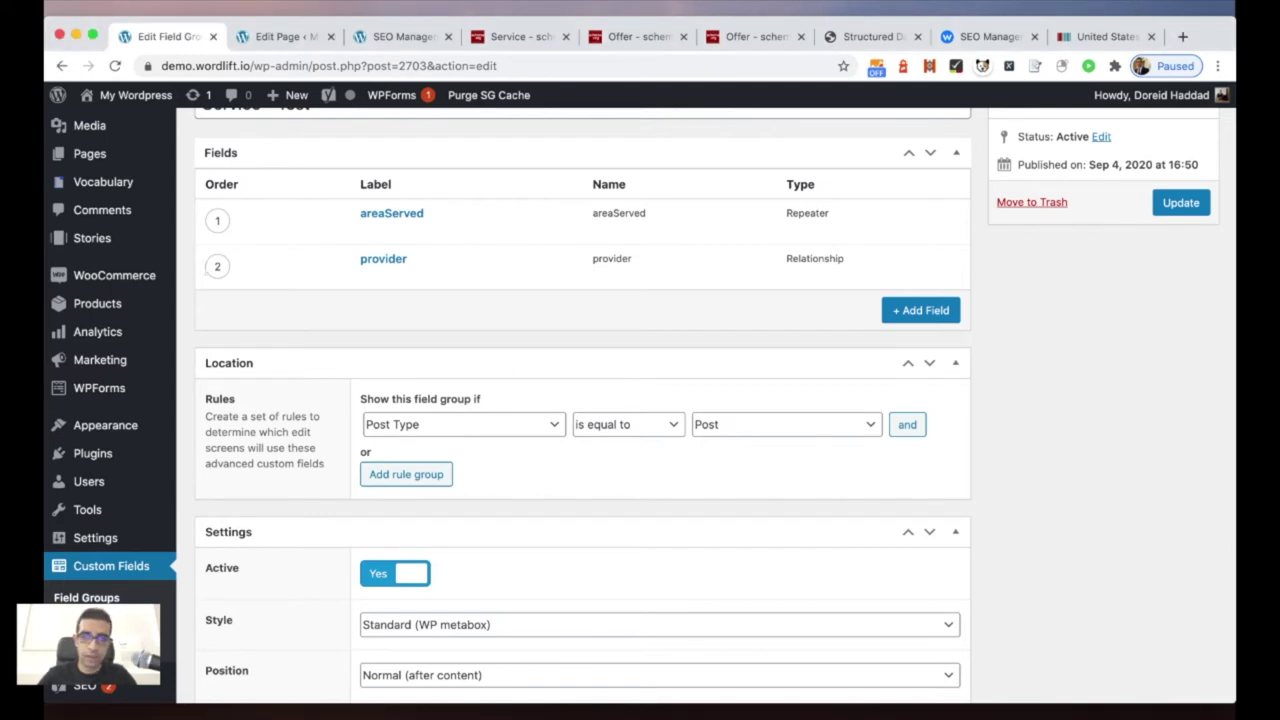
Step: Add a third field with offers as its label and name, and consult the offers property on schema.org's Service page
click(910, 310)
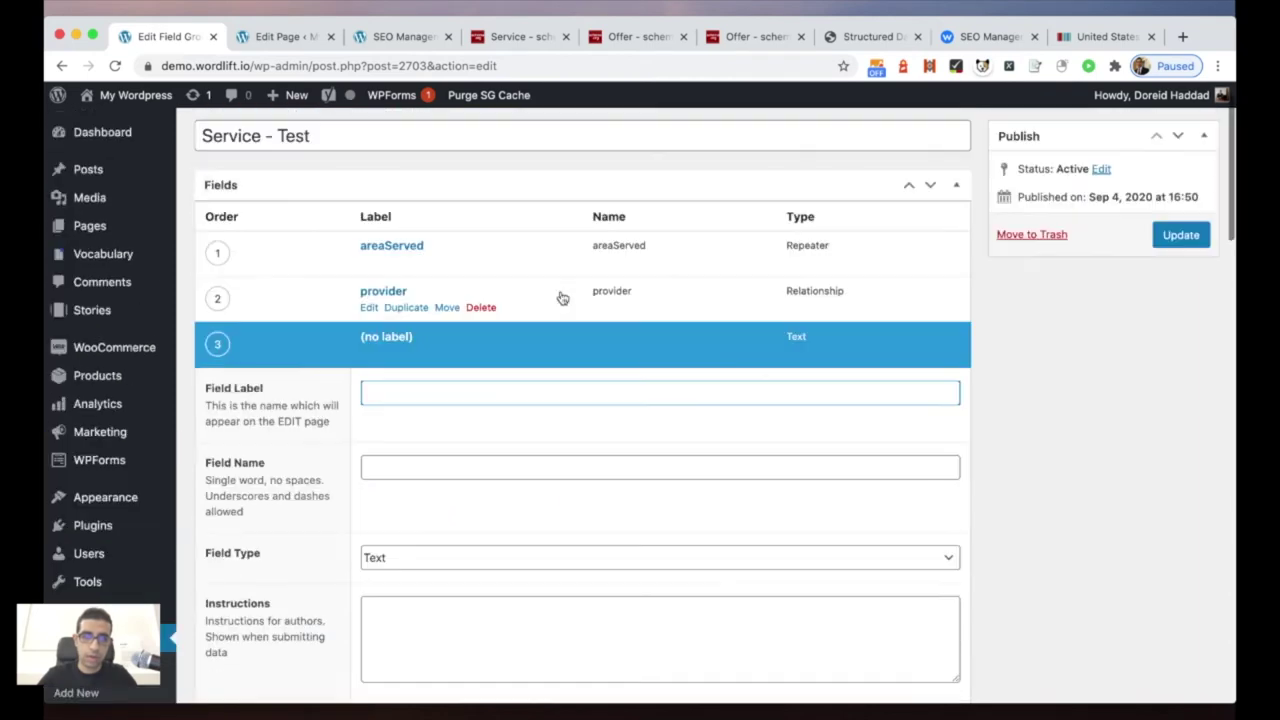
click(432, 475)
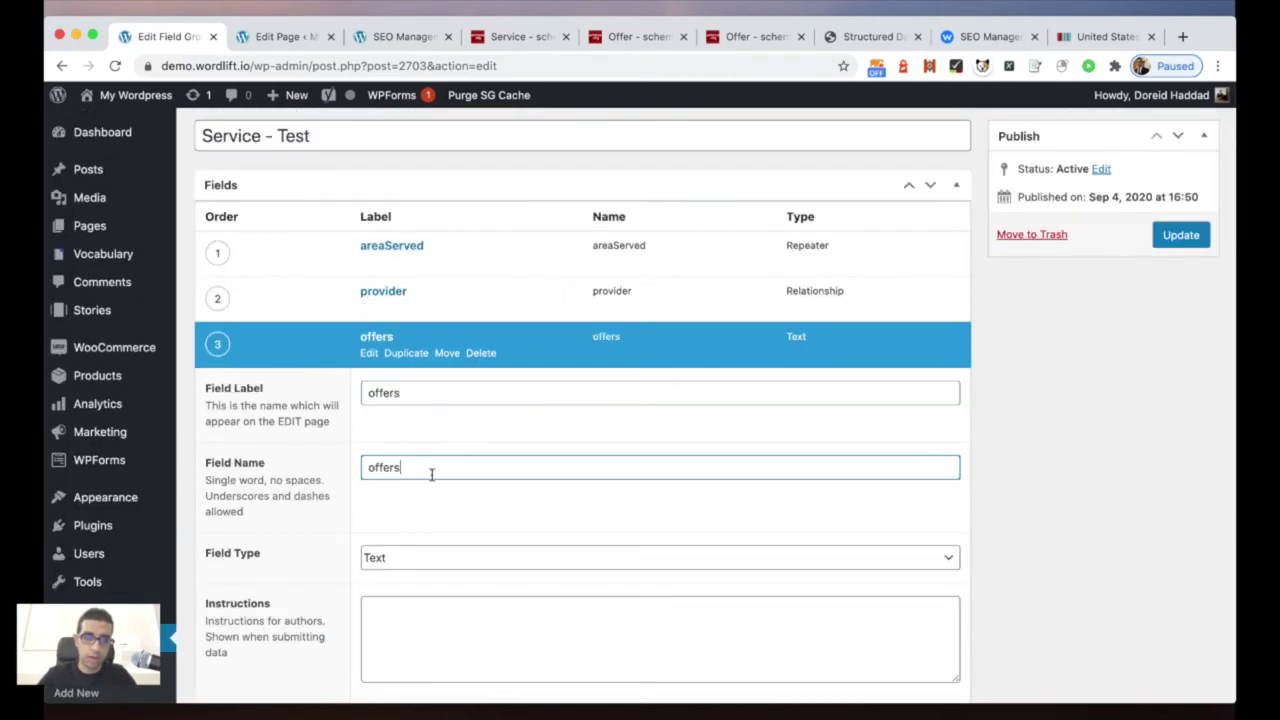
click(515, 36)
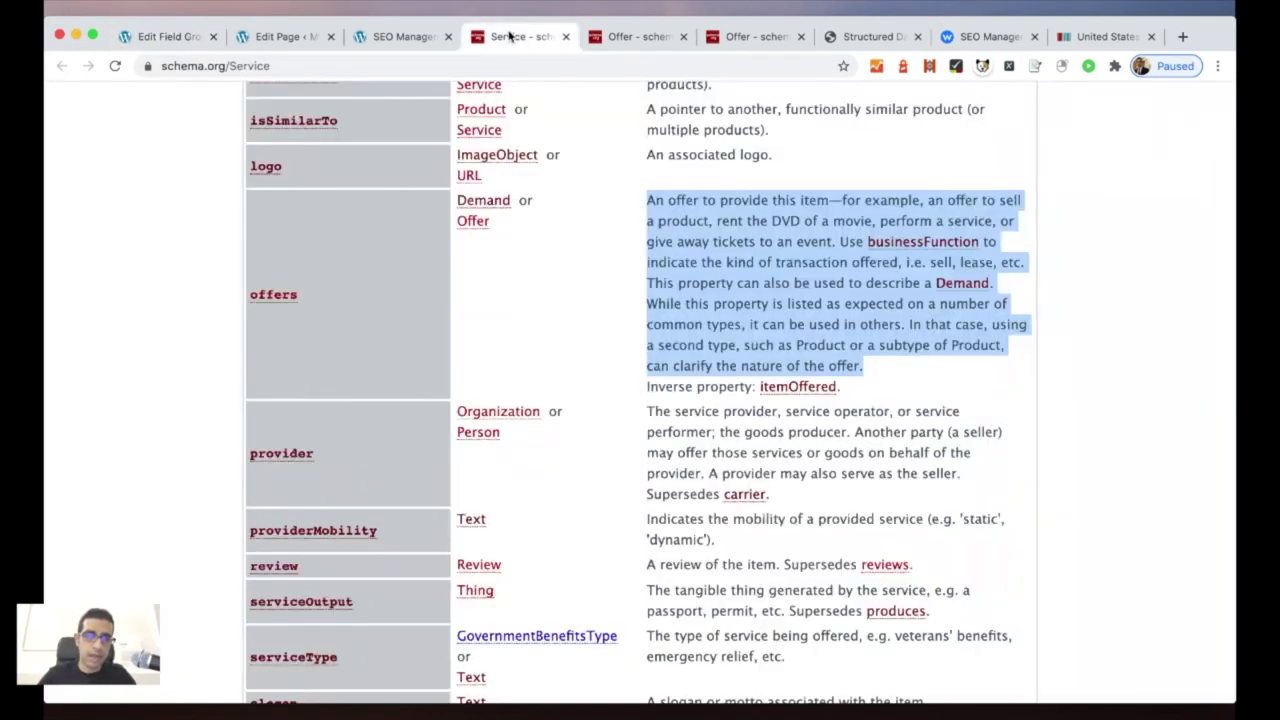
Step: Examine the properties of the Offer type on schema.org, the type expected by the Service offers property
click(365, 294)
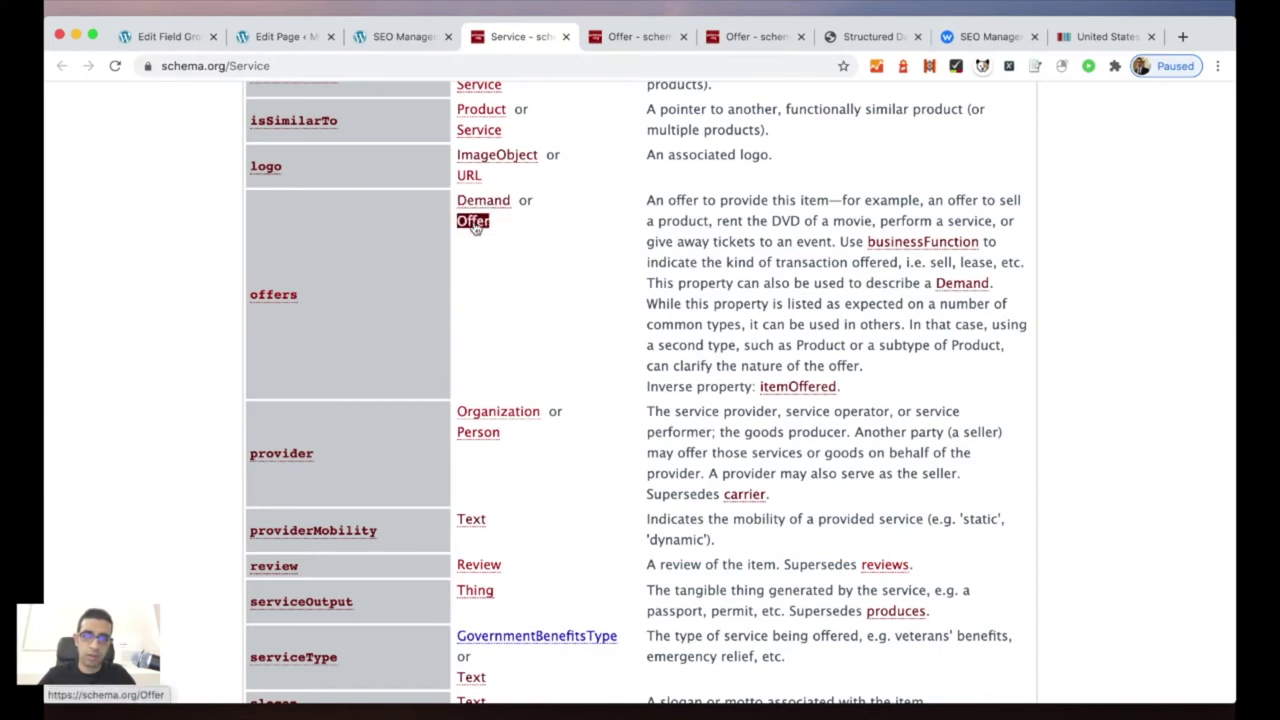
click(626, 40)
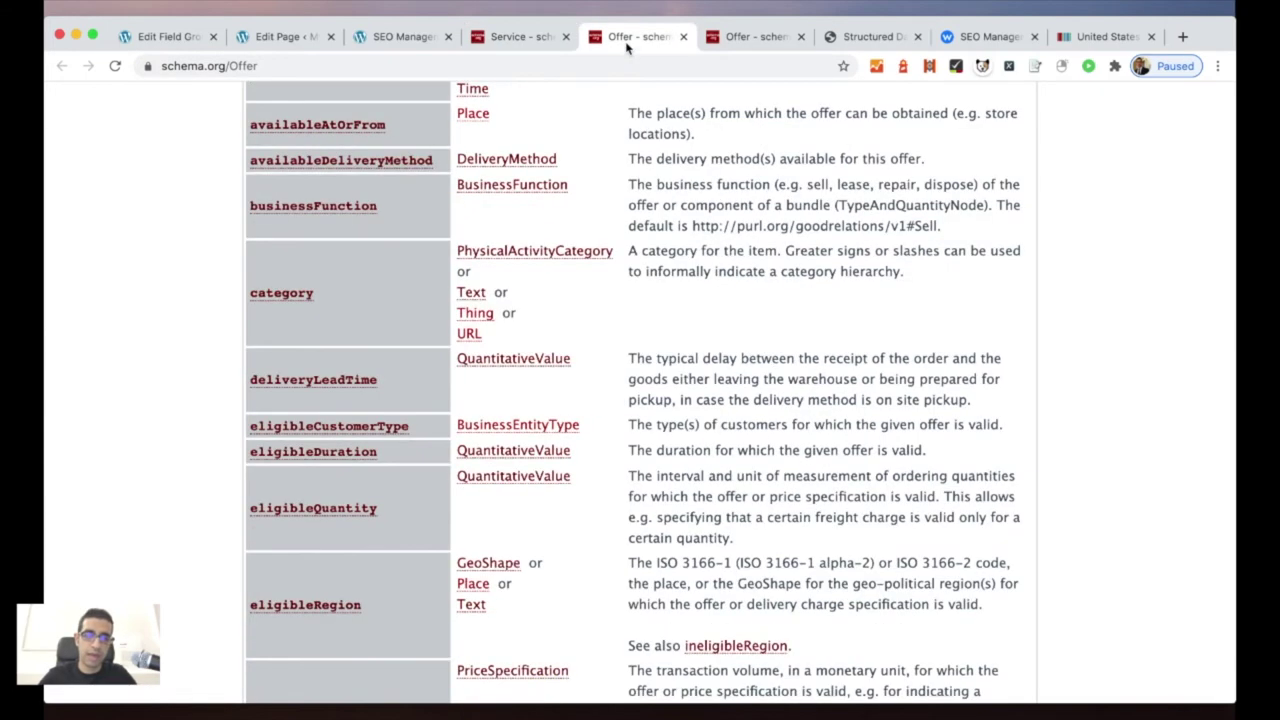
scroll(525, 278, up, 3)
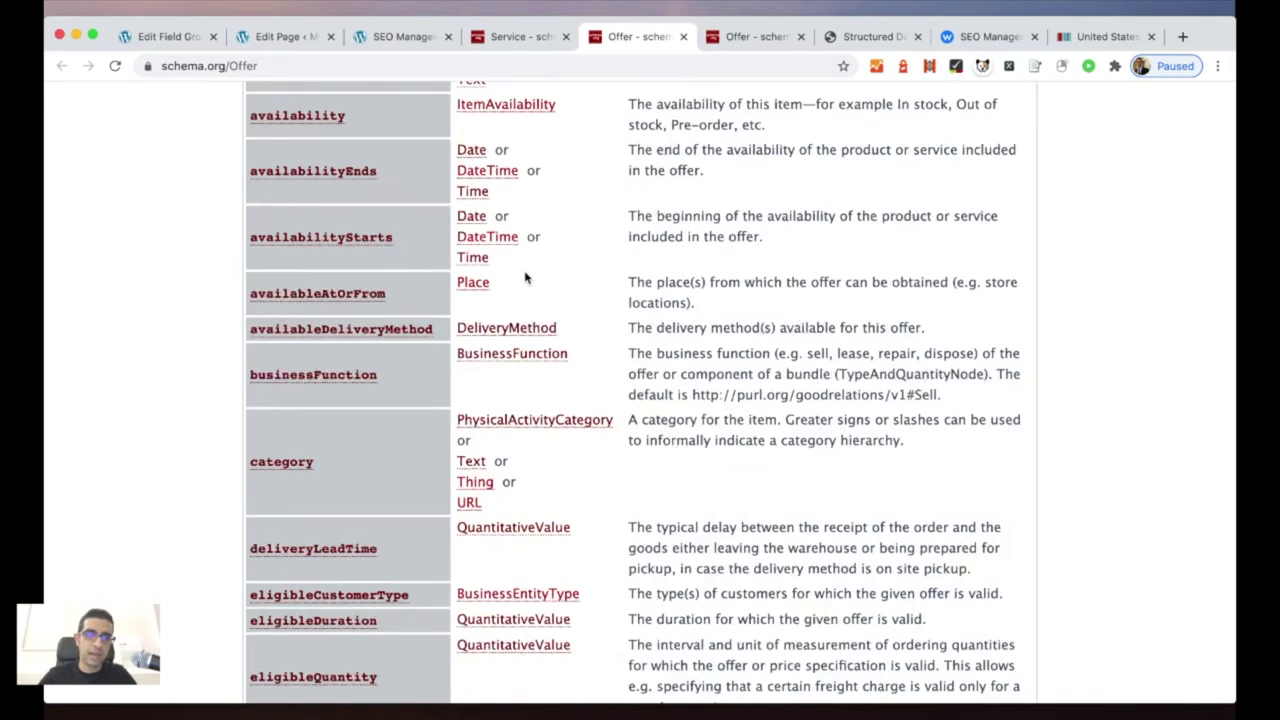
scroll(525, 278, up, 4)
scroll(525, 273, up, 6)
scroll(525, 272, down, 4)
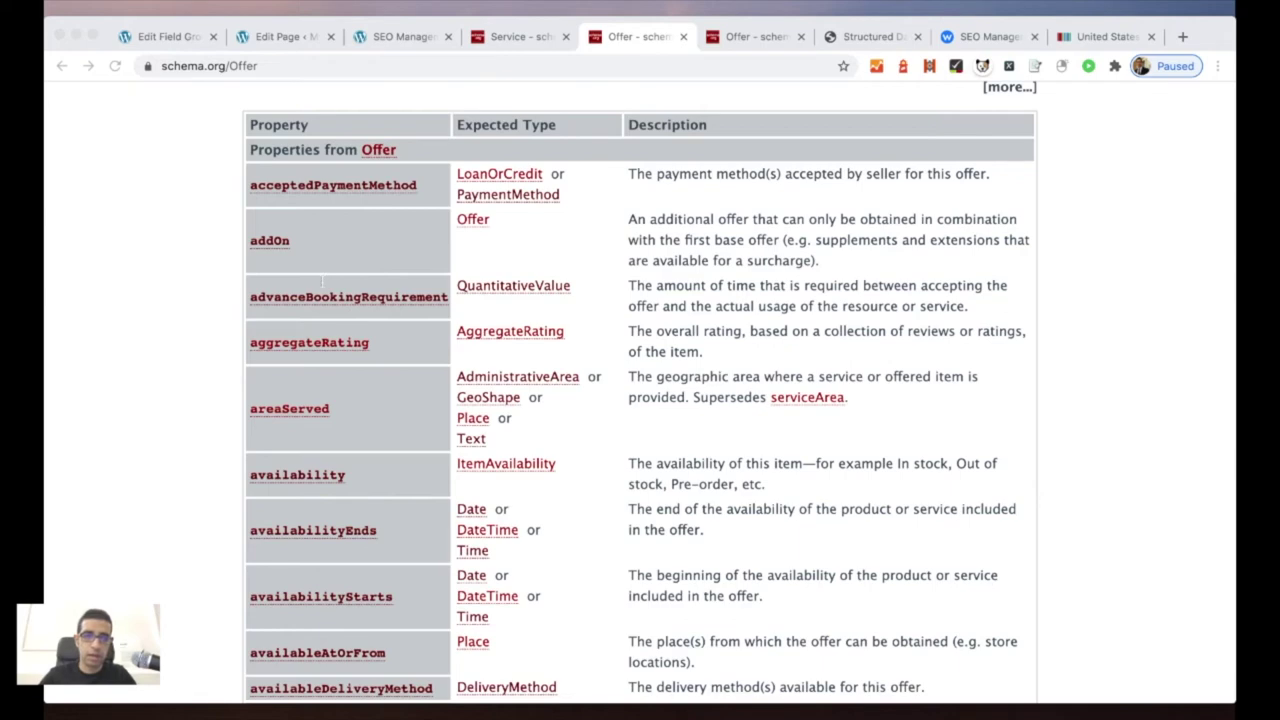
Step: Set the offers field's type to Group in the custom field group
click(280, 40)
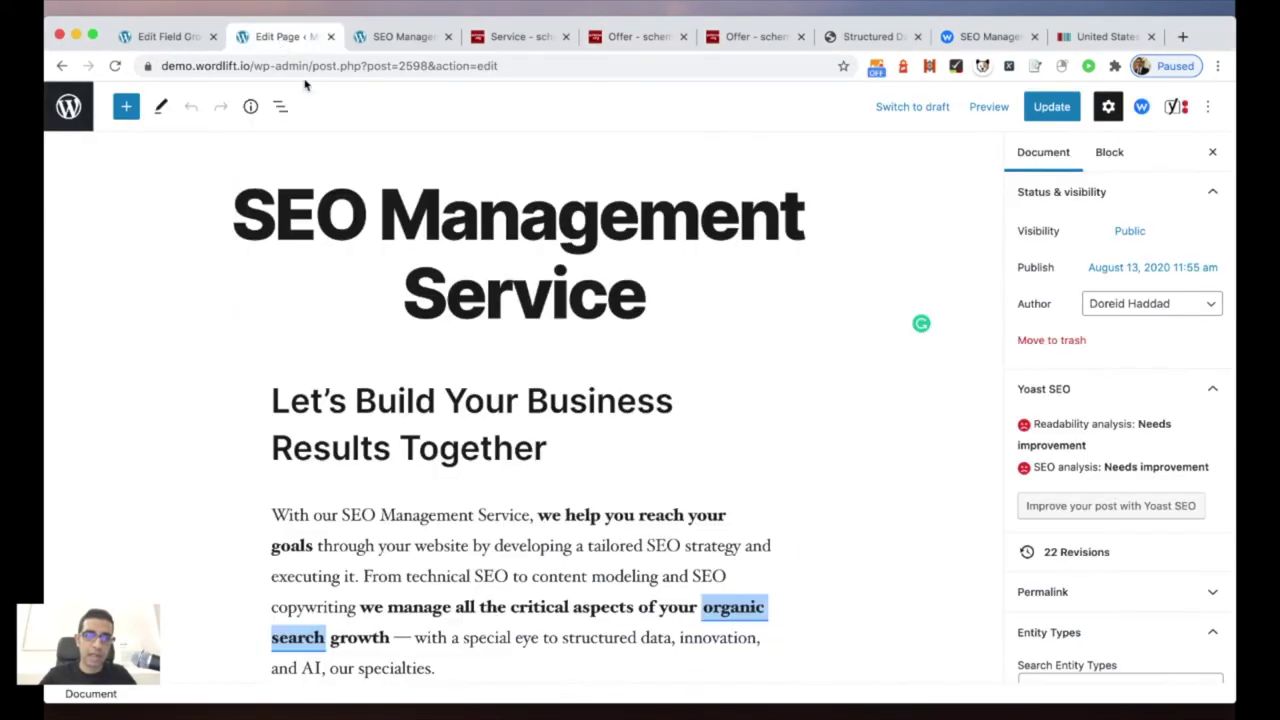
click(185, 42)
scroll(277, 137, down, 3)
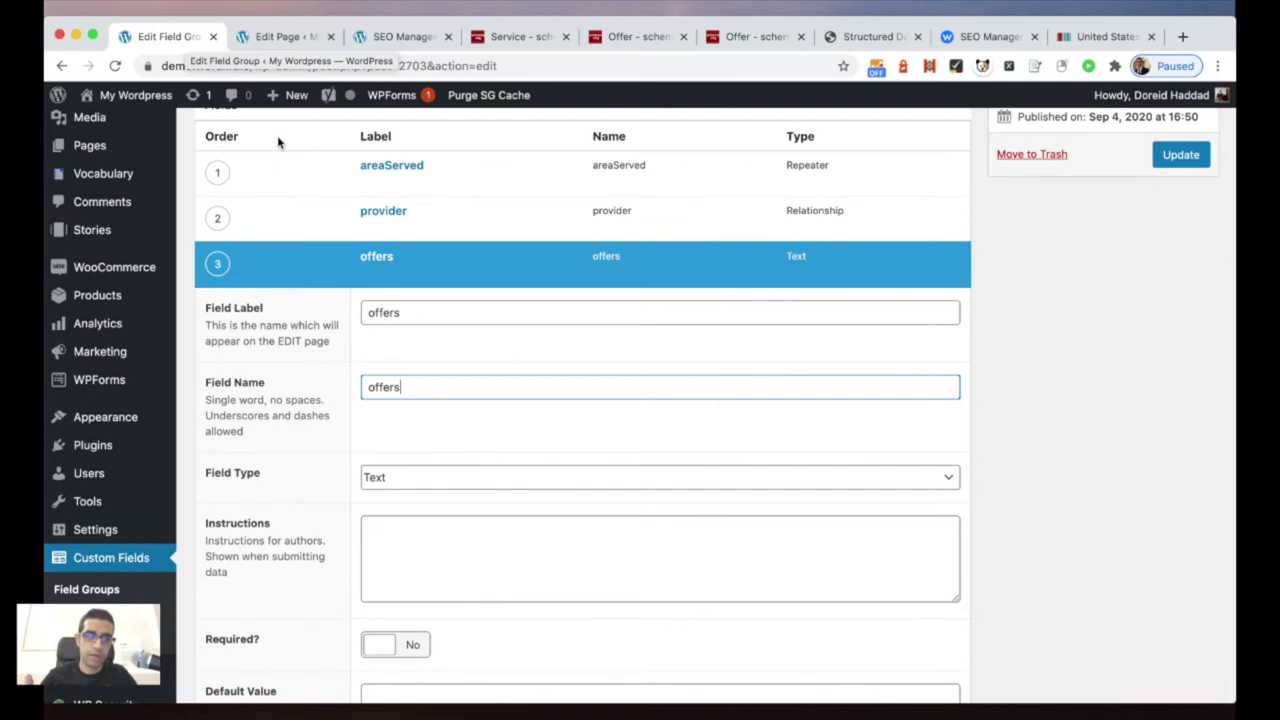
scroll(278, 142, down, 1)
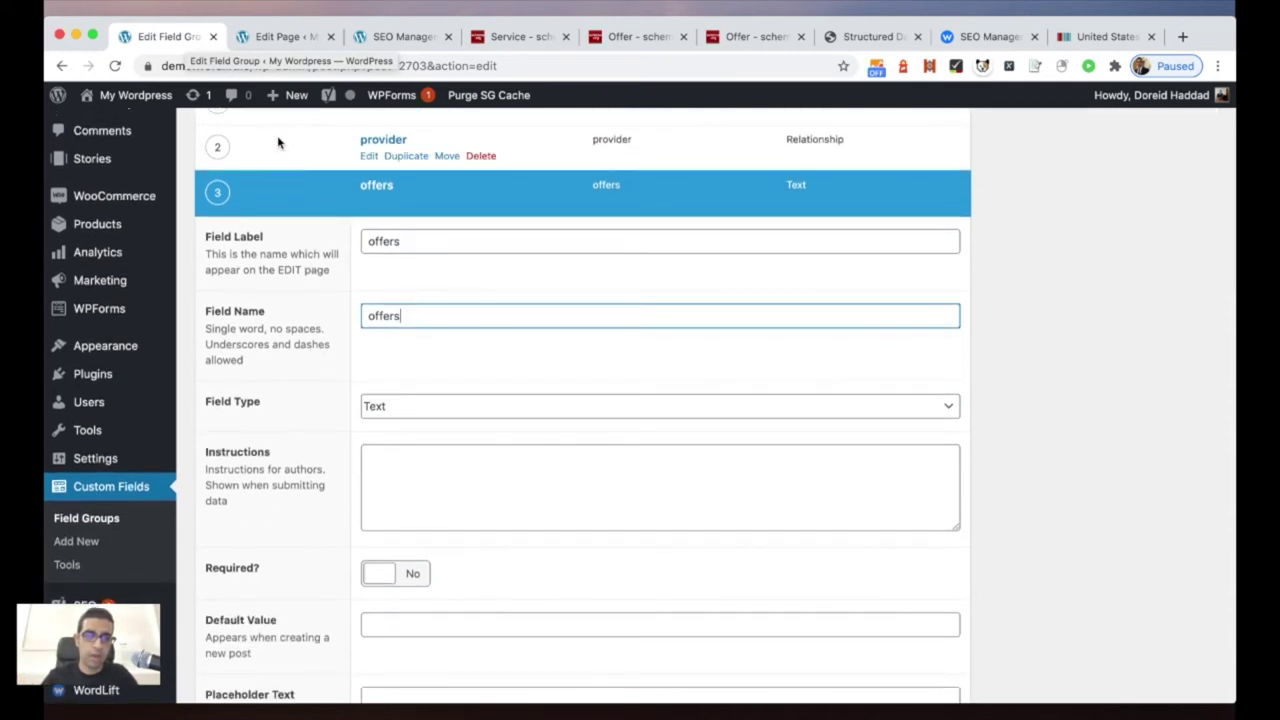
scroll(278, 142, down, 1)
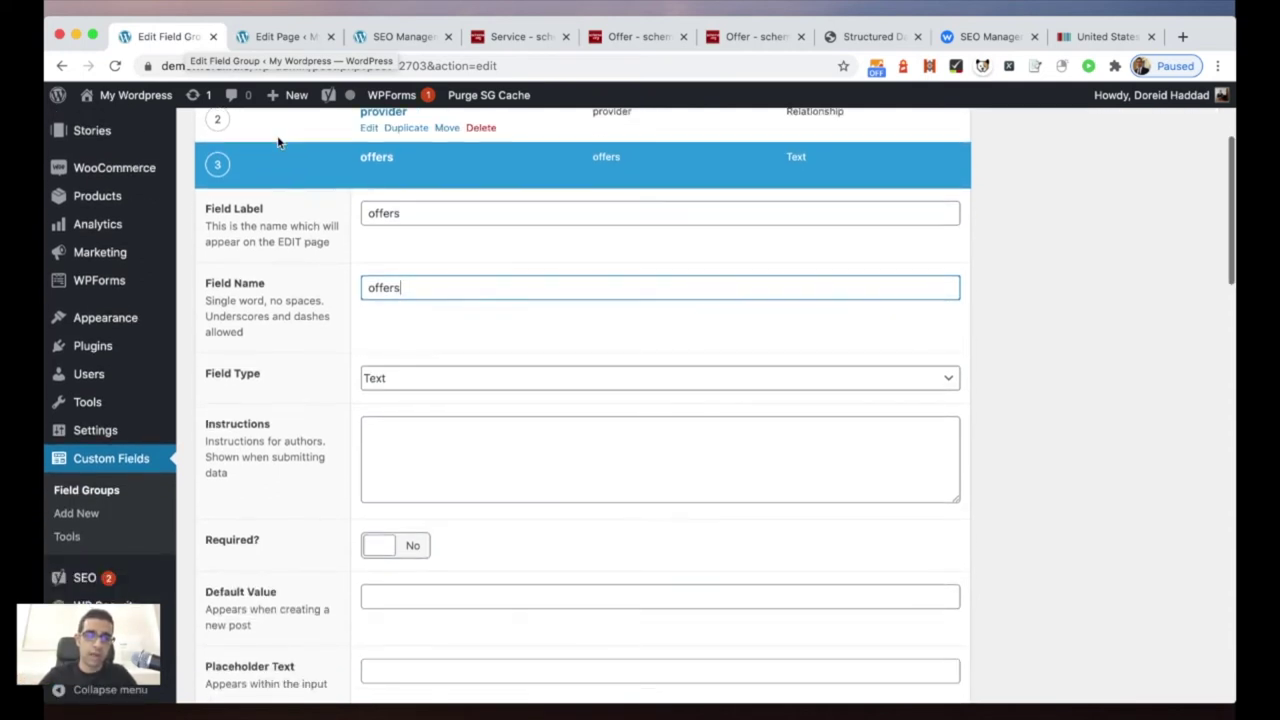
click(412, 379)
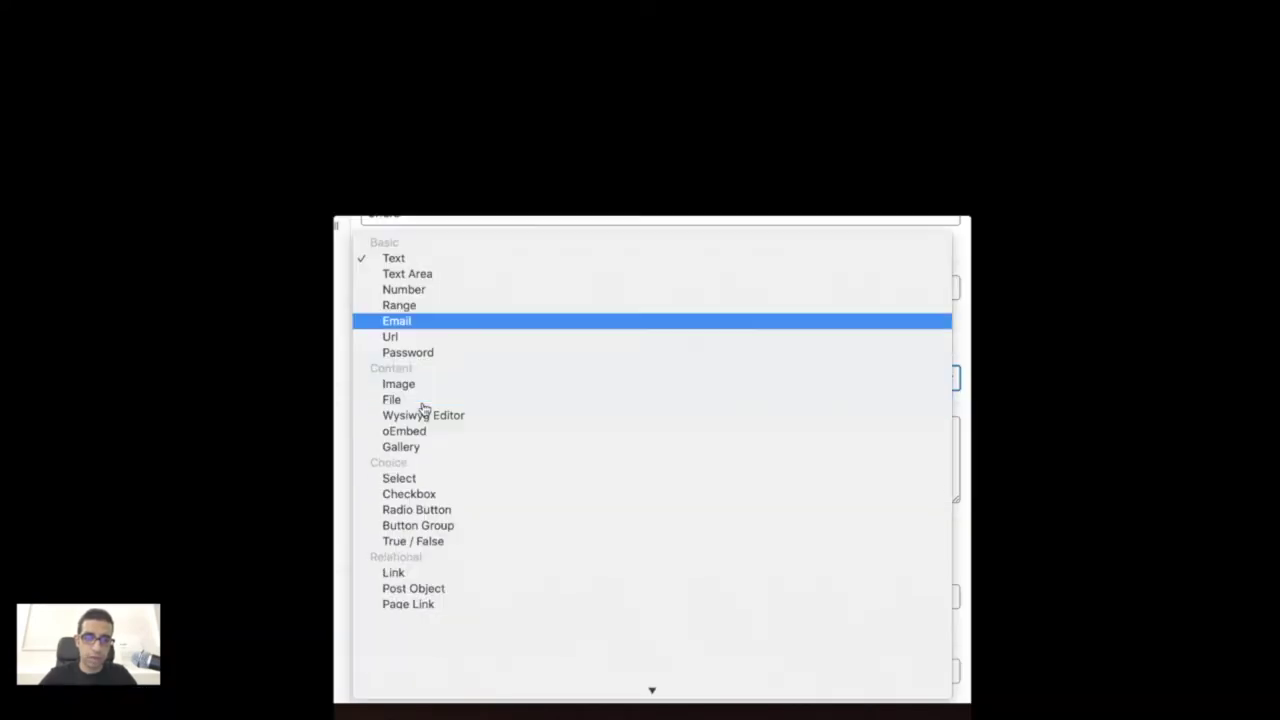
scroll(424, 410, down, 5)
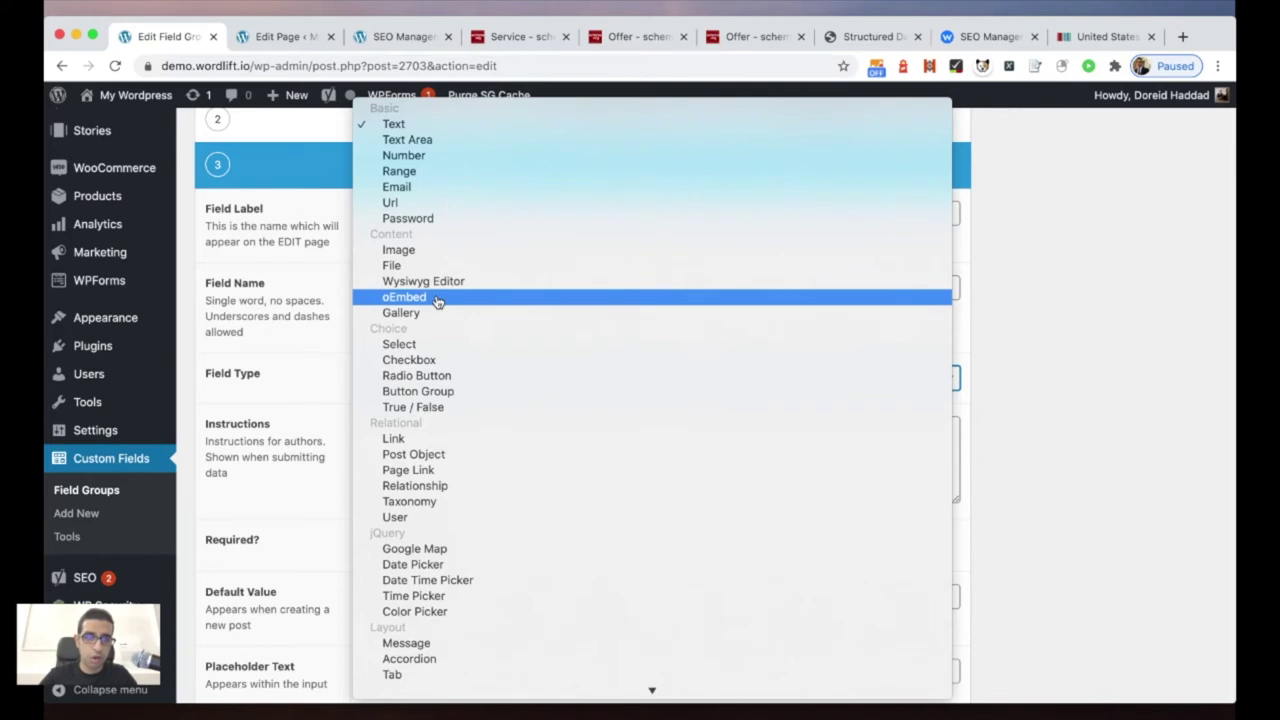
scroll(437, 301, down, 2)
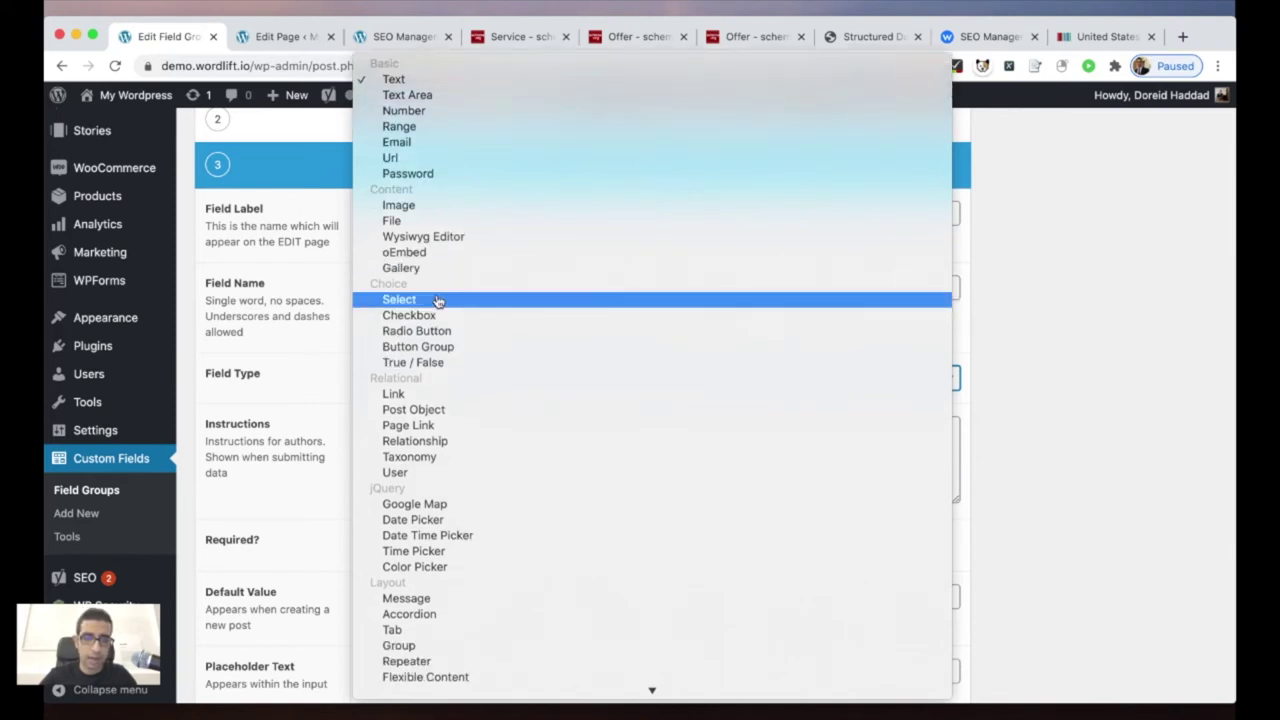
click(422, 645)
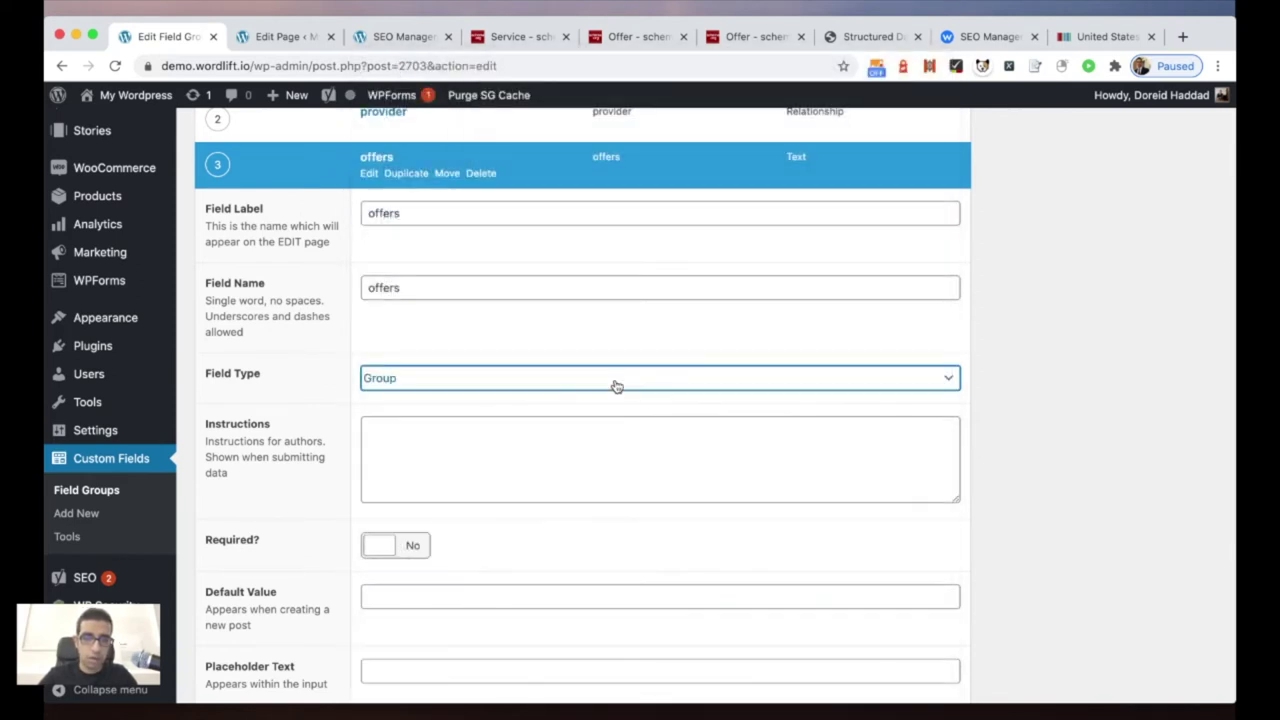
Step: Copy the offers property's description from schema.org's Service page into the offers field's instructions
scroll(615, 385, down, 2)
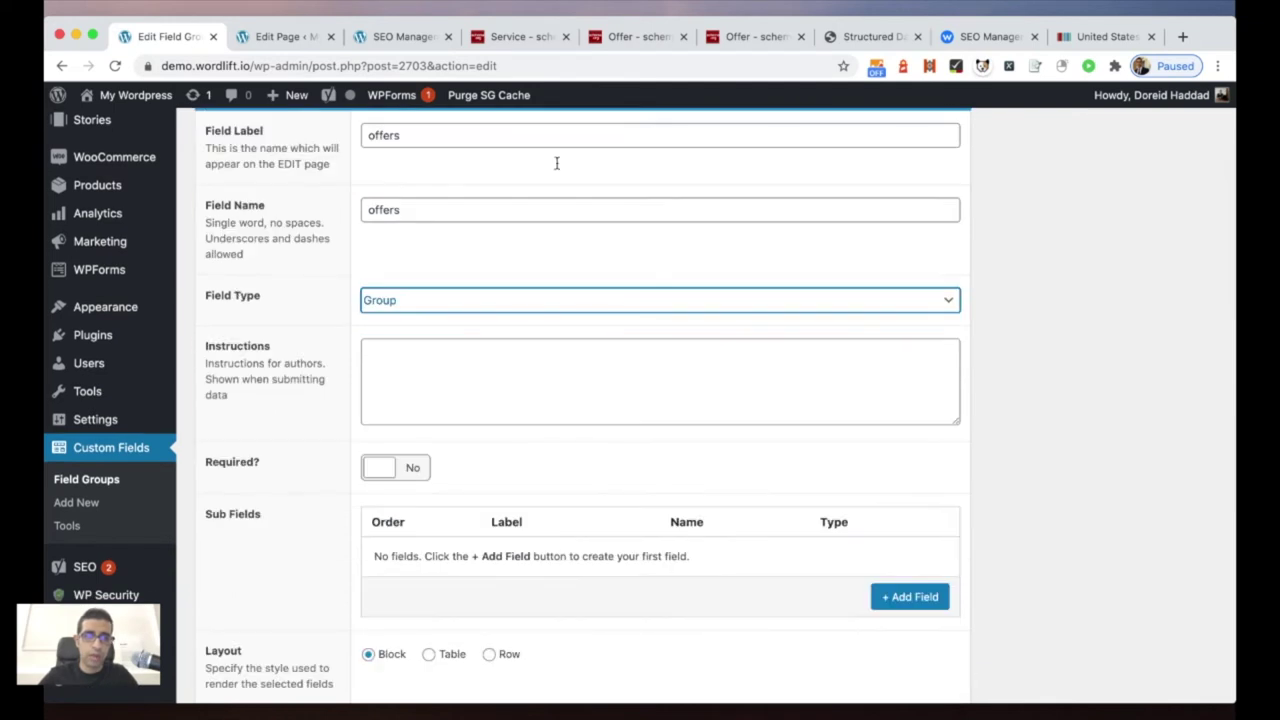
click(512, 40)
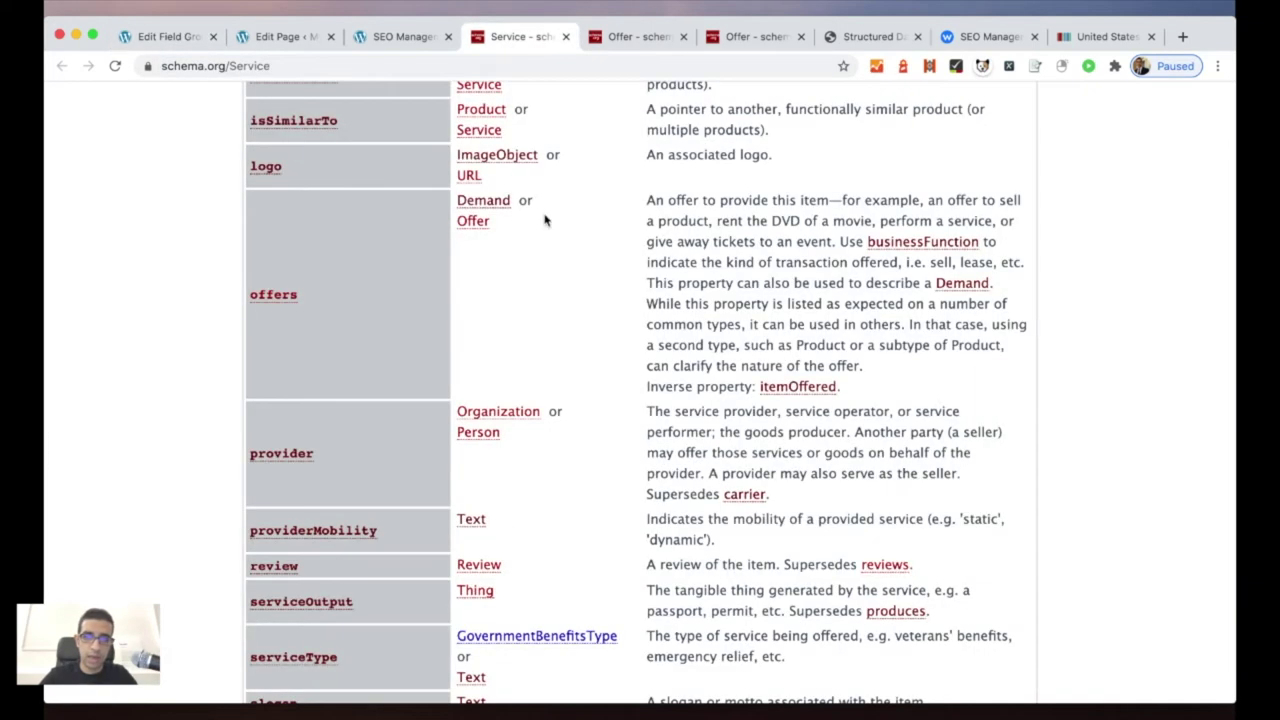
drag(864, 366, 642, 201)
click(648, 236)
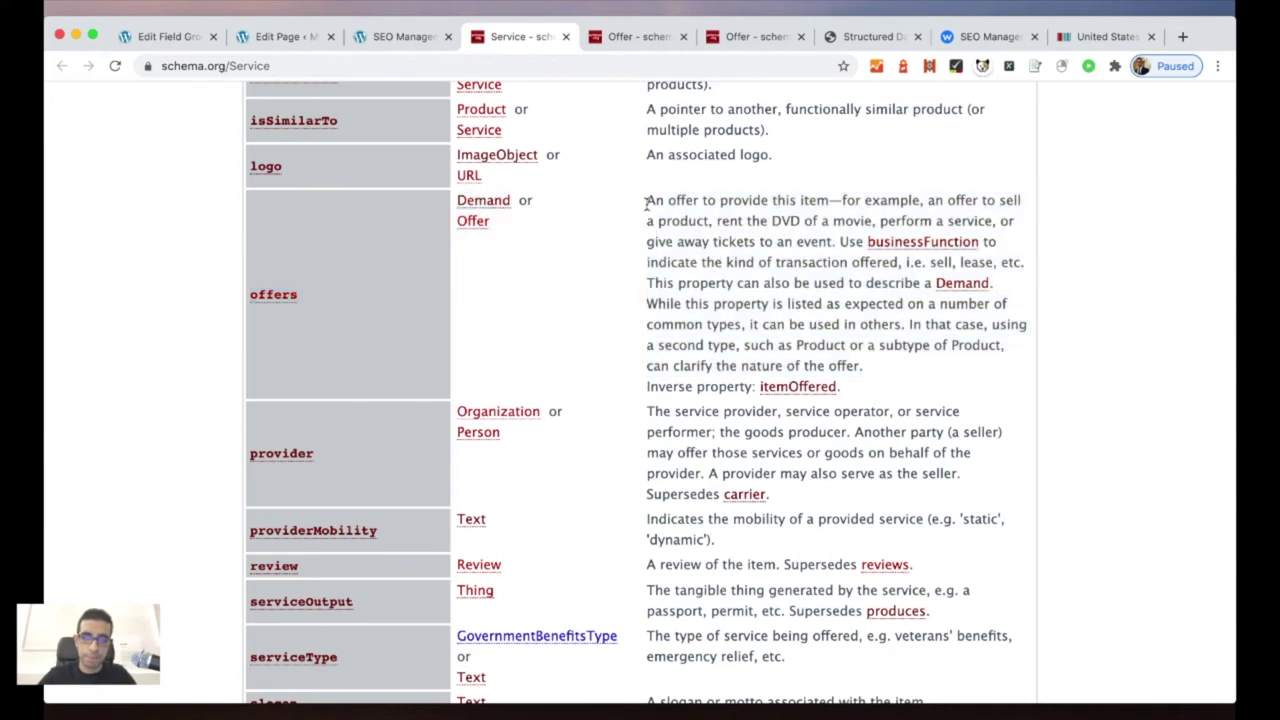
drag(645, 200, 866, 366)
key(super+c)
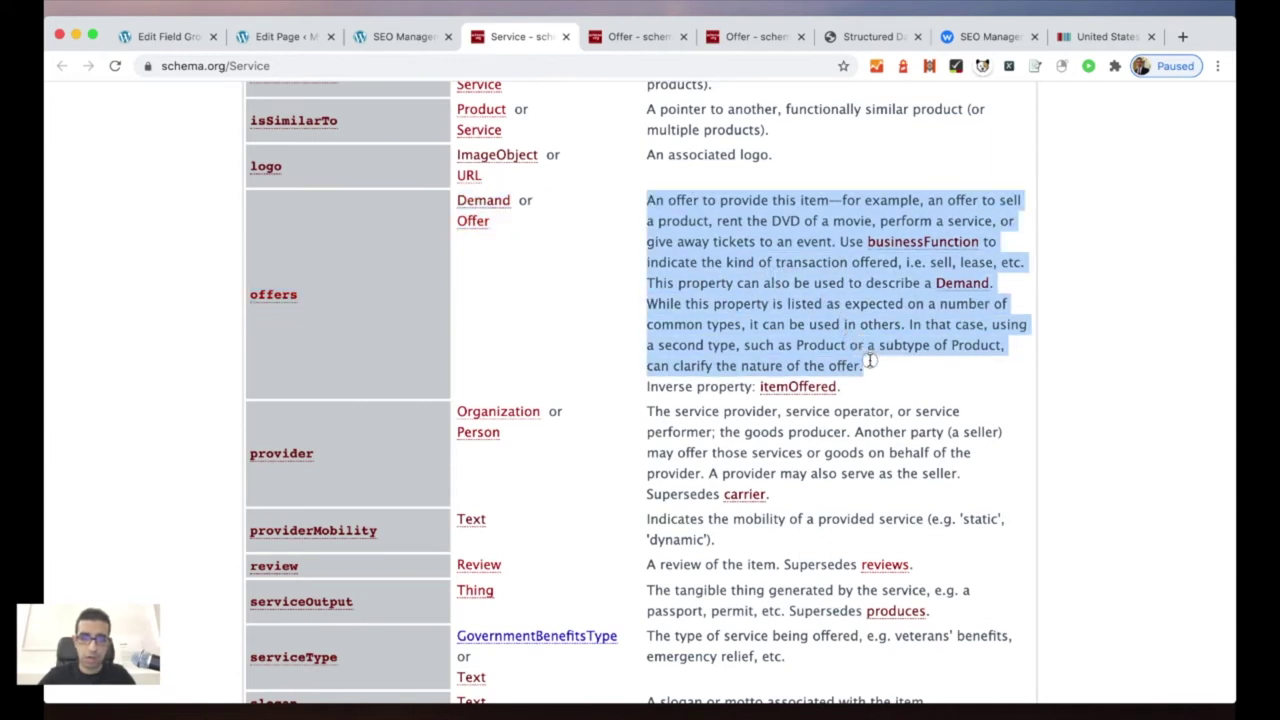
click(432, 37)
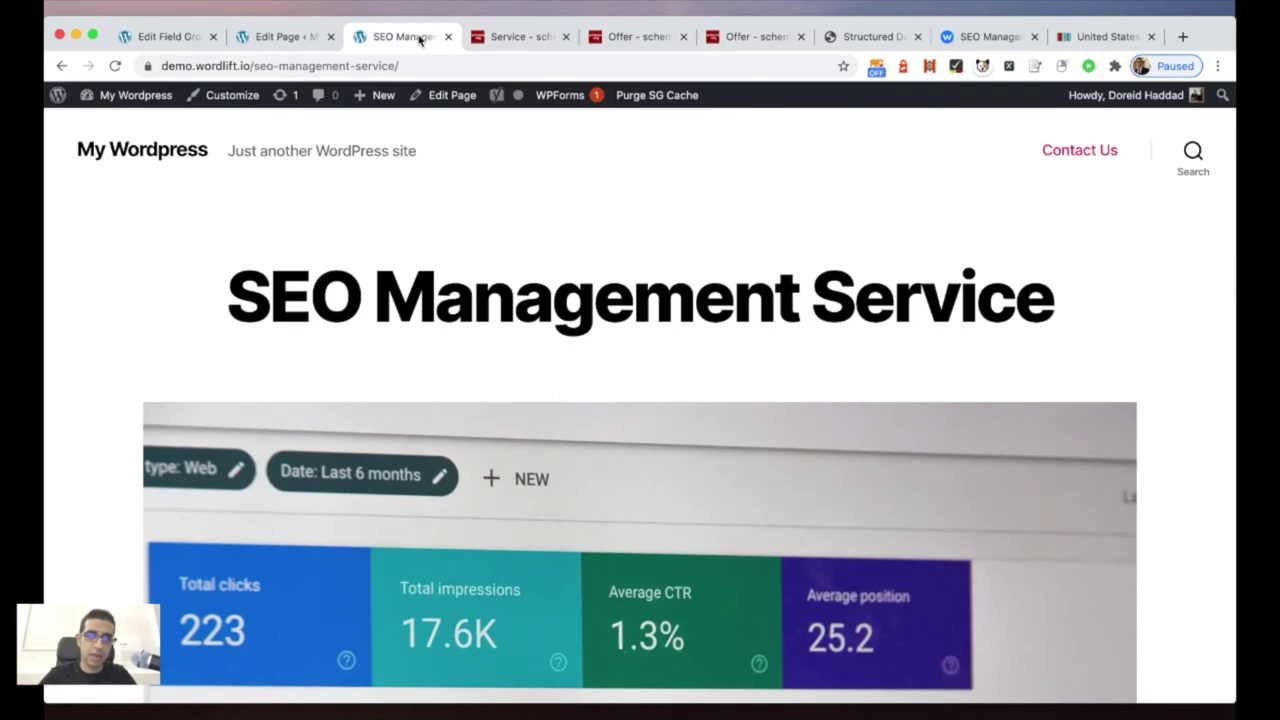
click(288, 38)
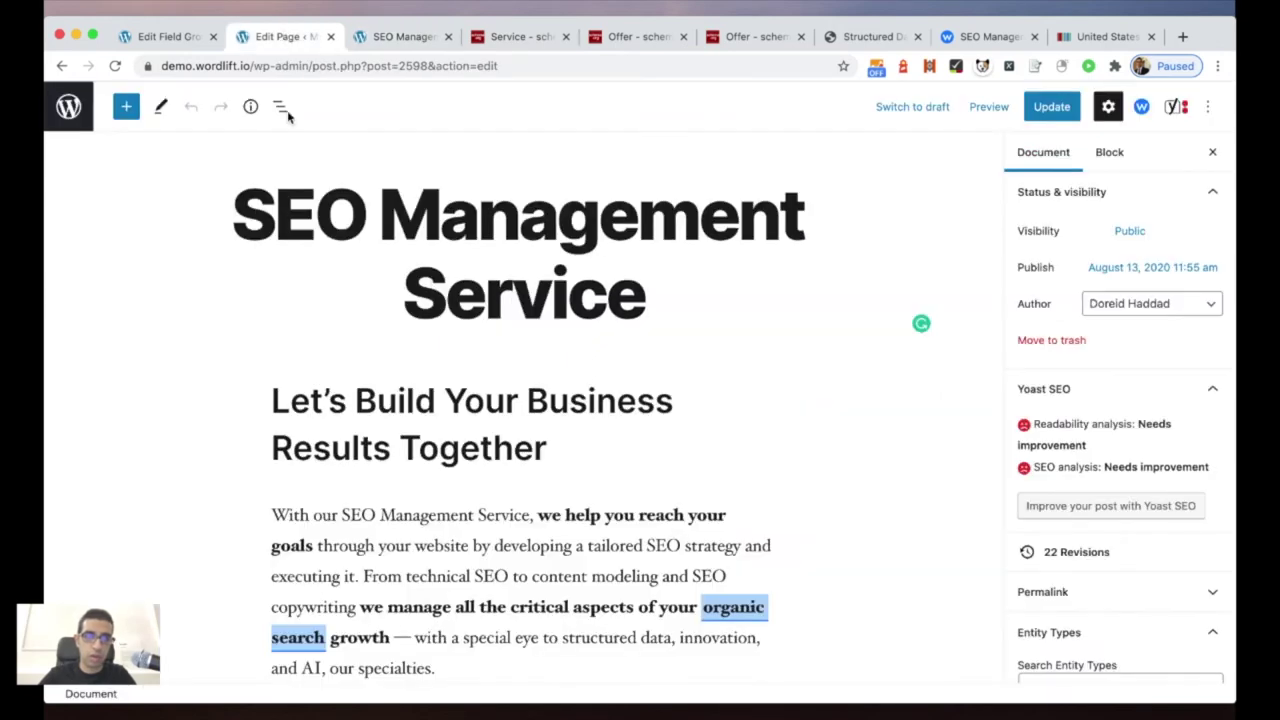
click(168, 38)
click(429, 367)
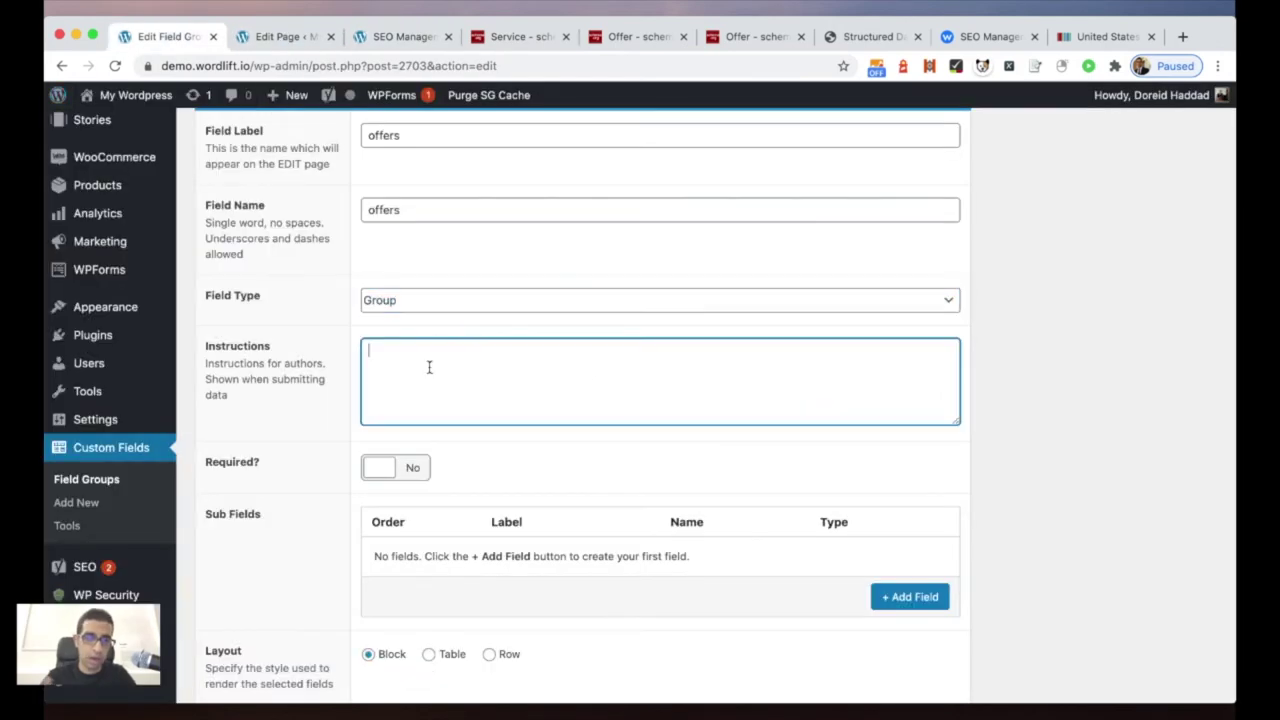
key(super+v)
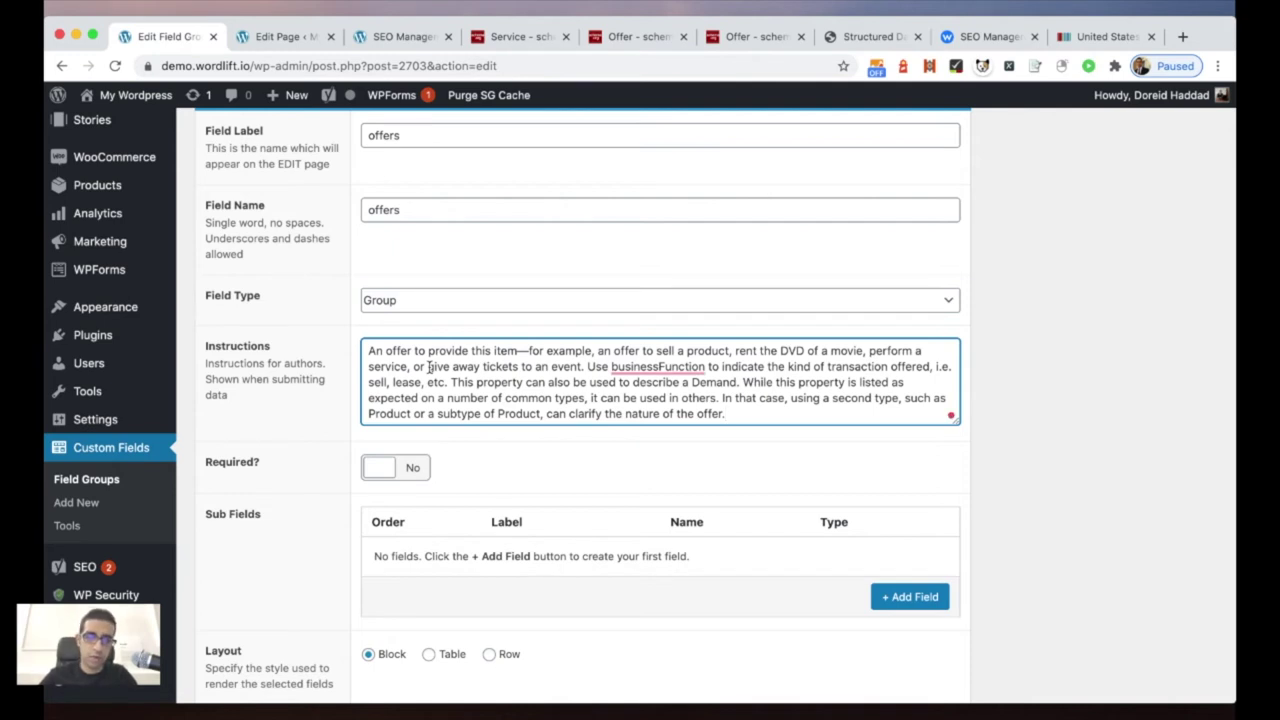
scroll(462, 376, down, 1)
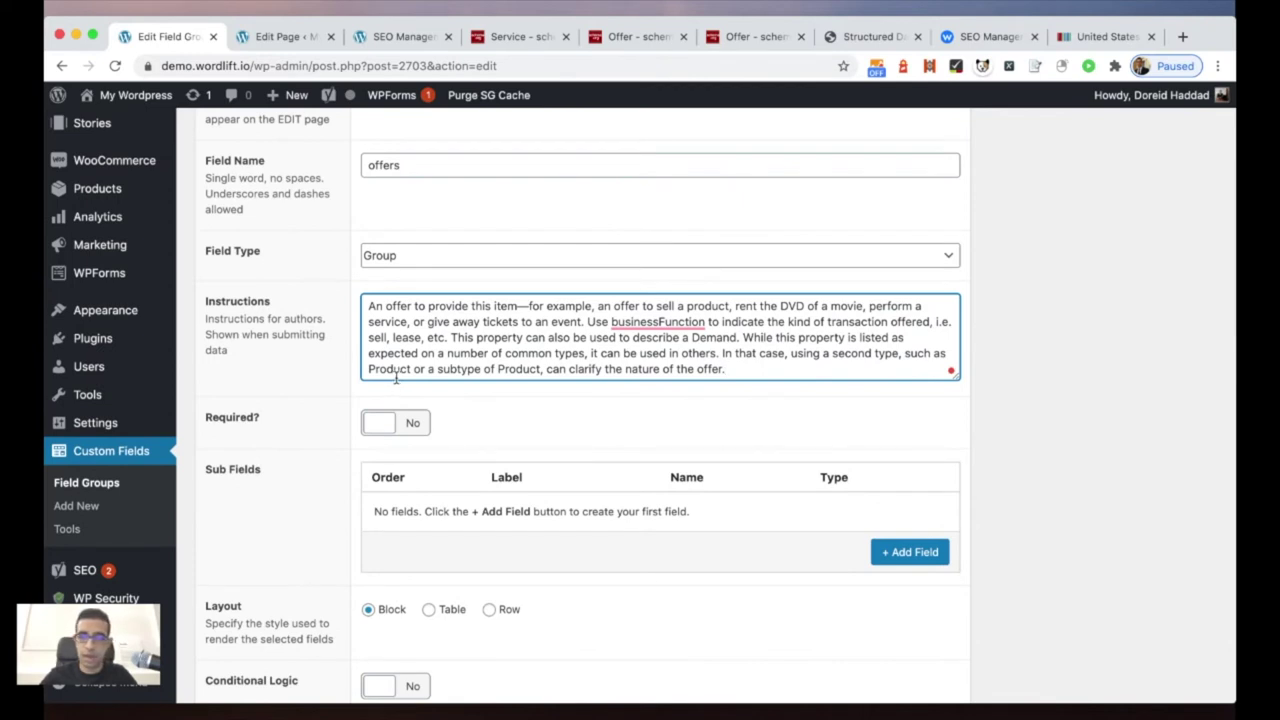
scroll(396, 377, down, 1)
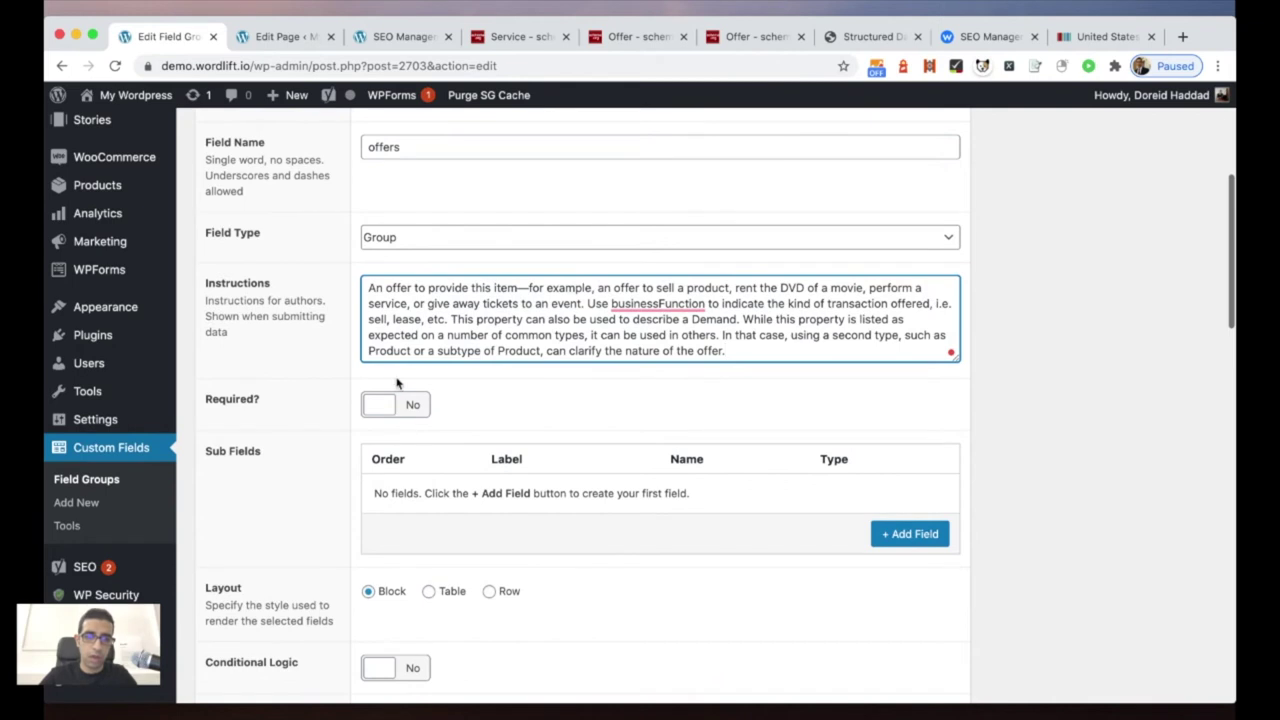
click(419, 408)
click(409, 414)
click(409, 414)
click(412, 410)
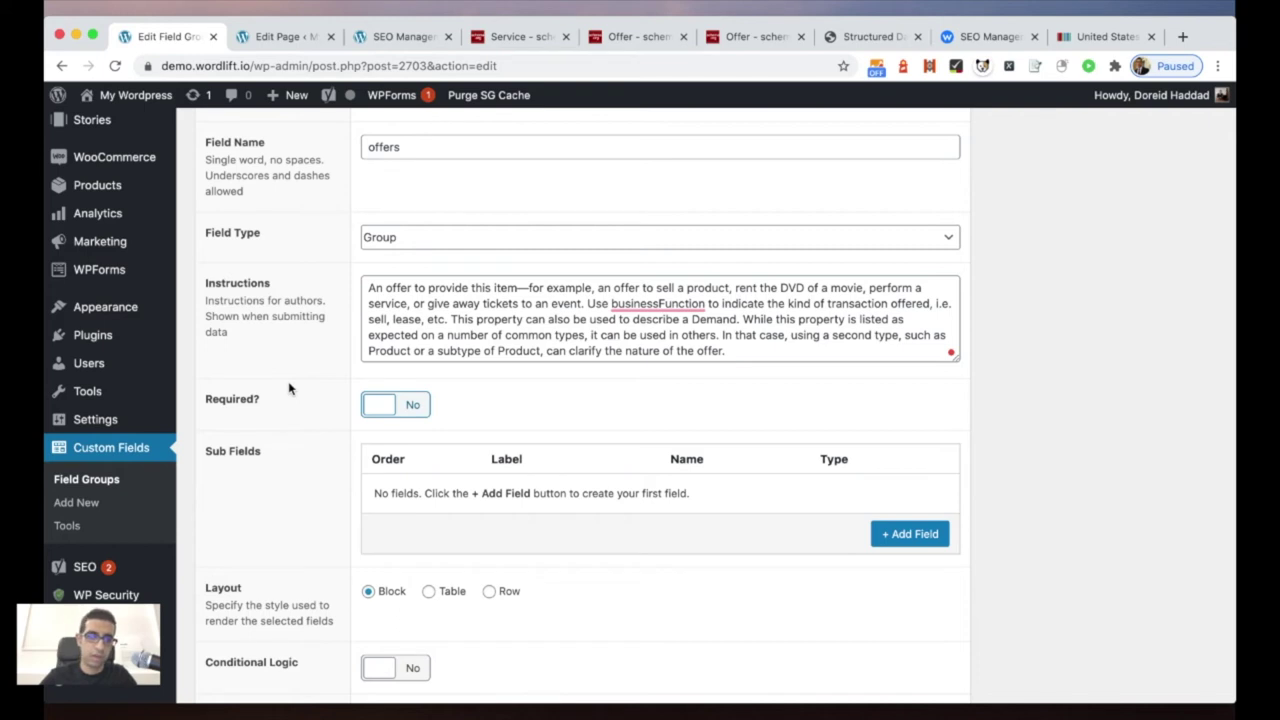
Step: Add a first sub field to the offers group with price as its label and name
scroll(289, 389, down, 2)
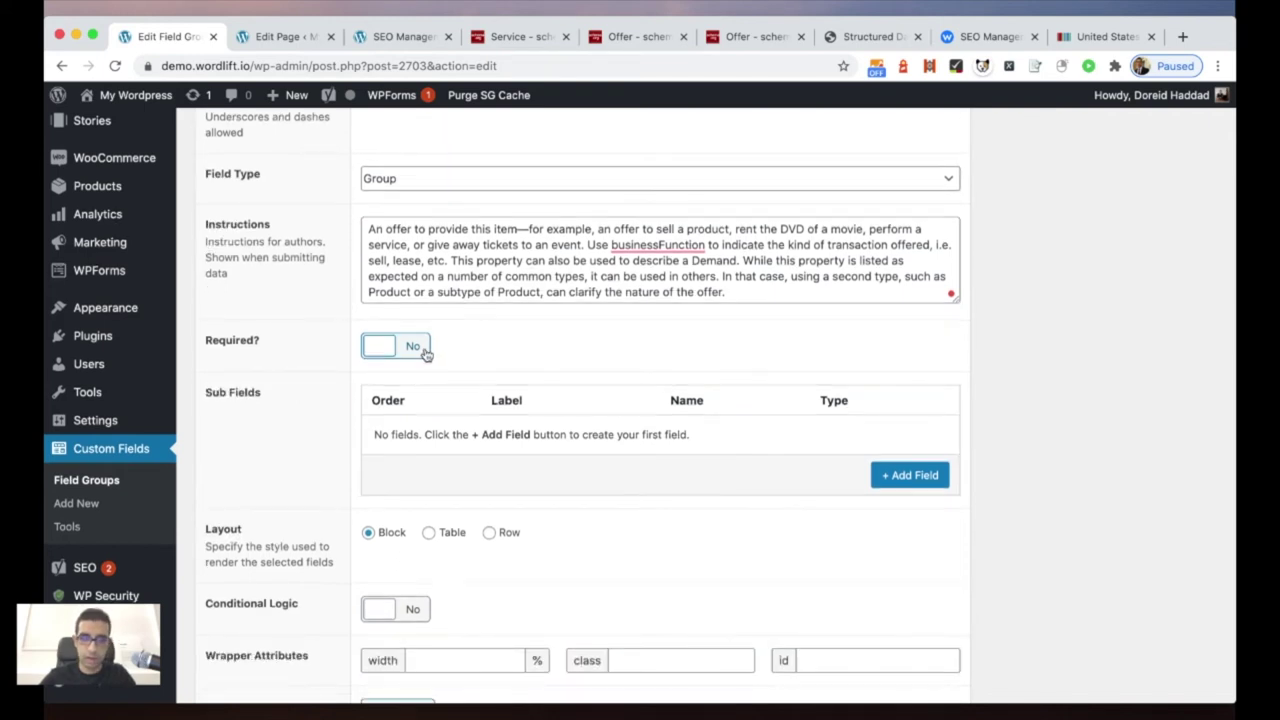
scroll(445, 400, down, 2)
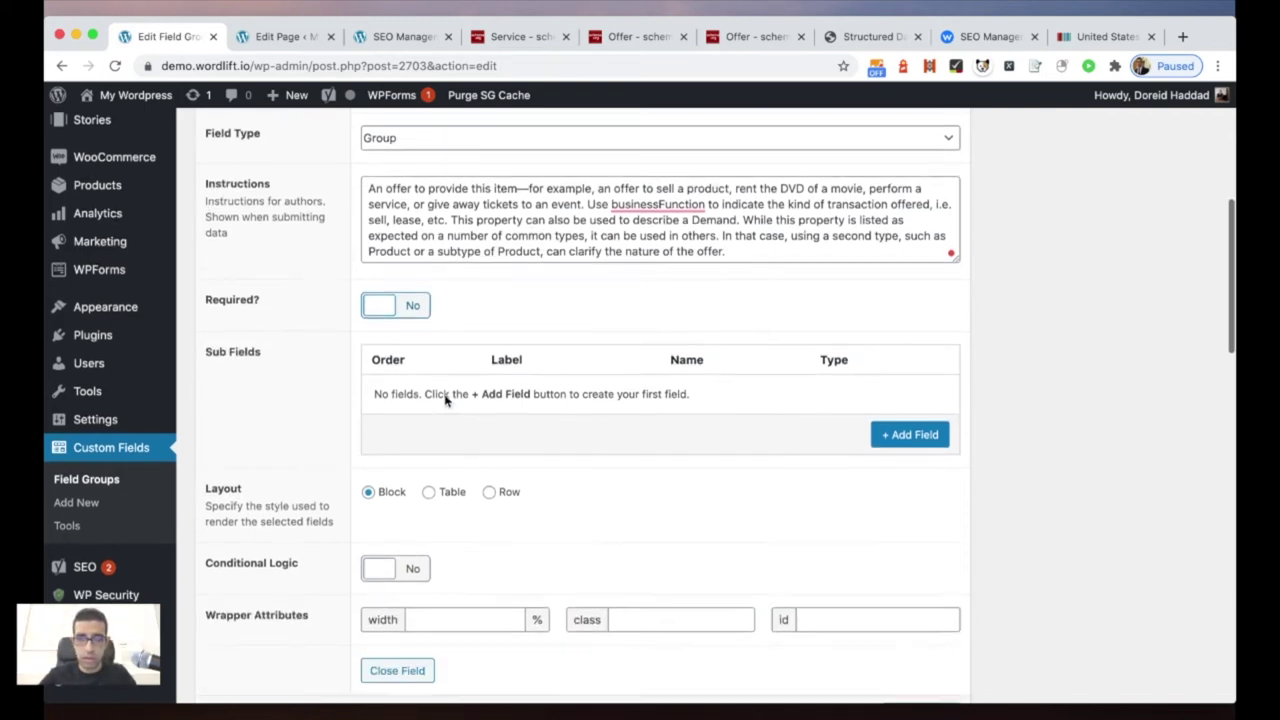
scroll(445, 400, up, 1)
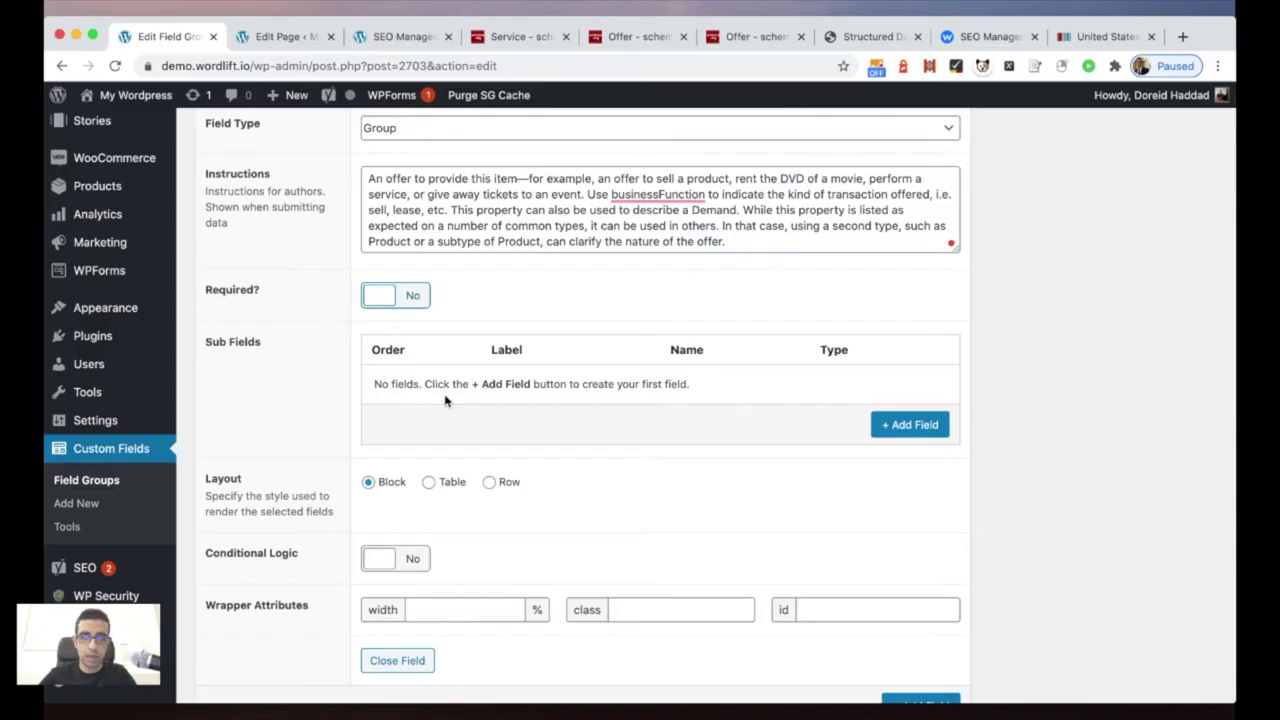
click(908, 425)
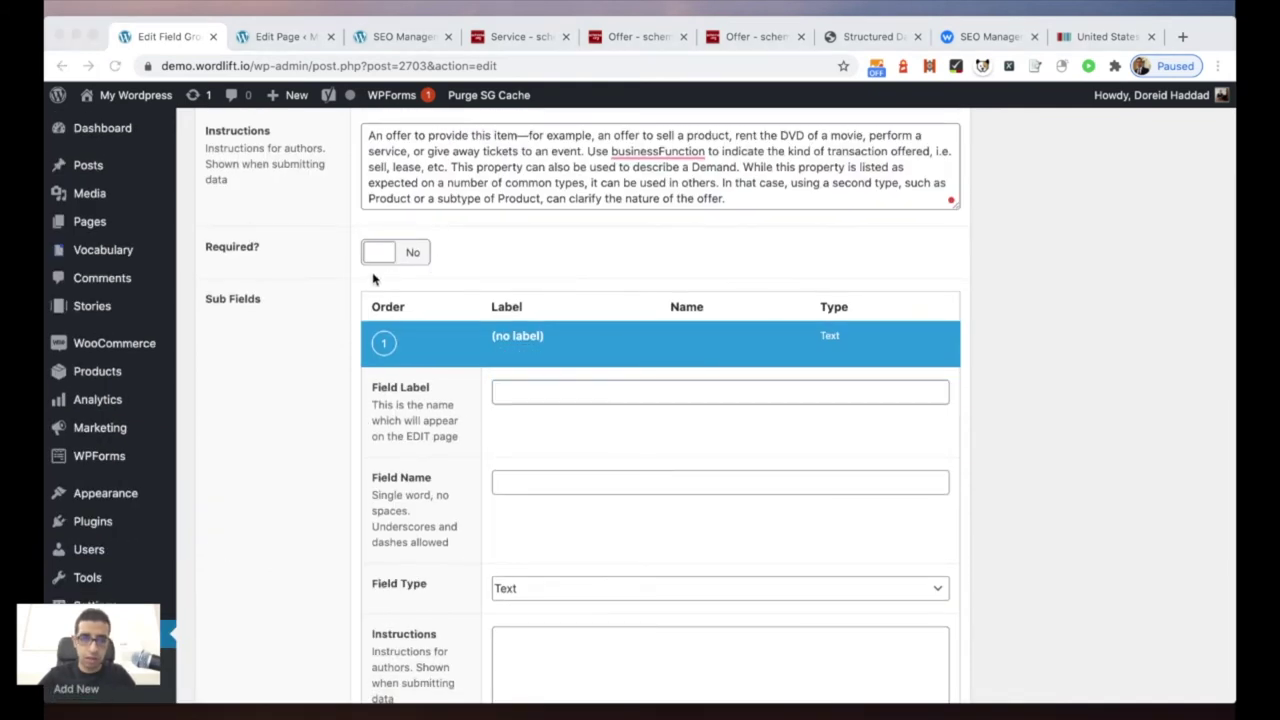
text(price)
click(531, 481)
Step: Set the price sub field's type to Number
scroll(590, 470, down, 3)
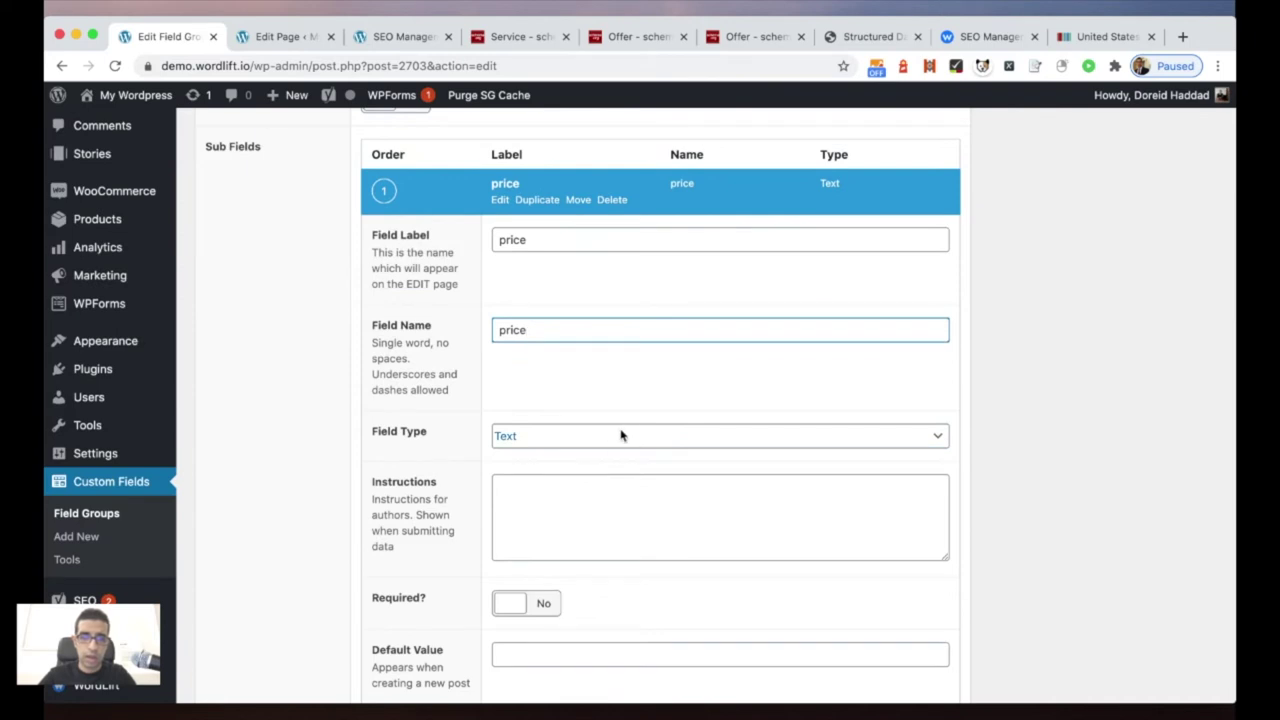
scroll(620, 430, down, 1)
click(636, 369)
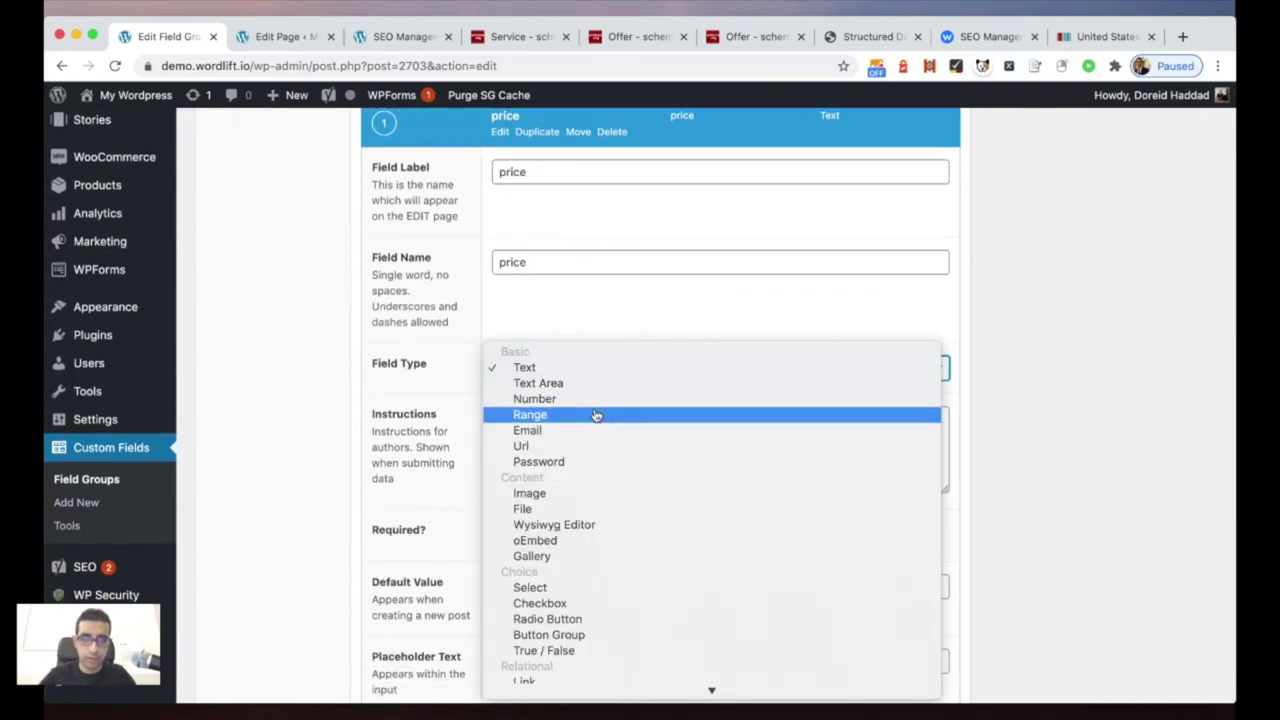
key(Escape)
key(n)
Step: Add a second sub field to the offers group with priceCurrency as its label and name
scroll(524, 388, down, 10)
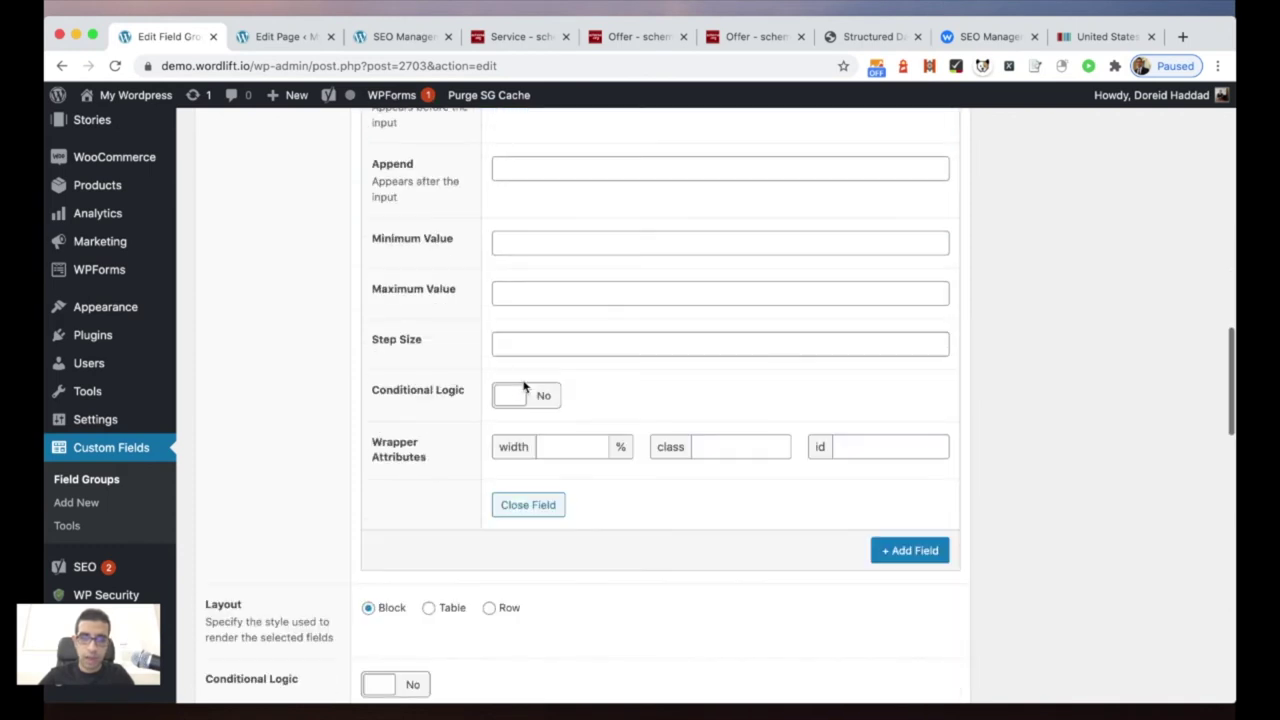
click(883, 546)
scroll(333, 305, up, 3)
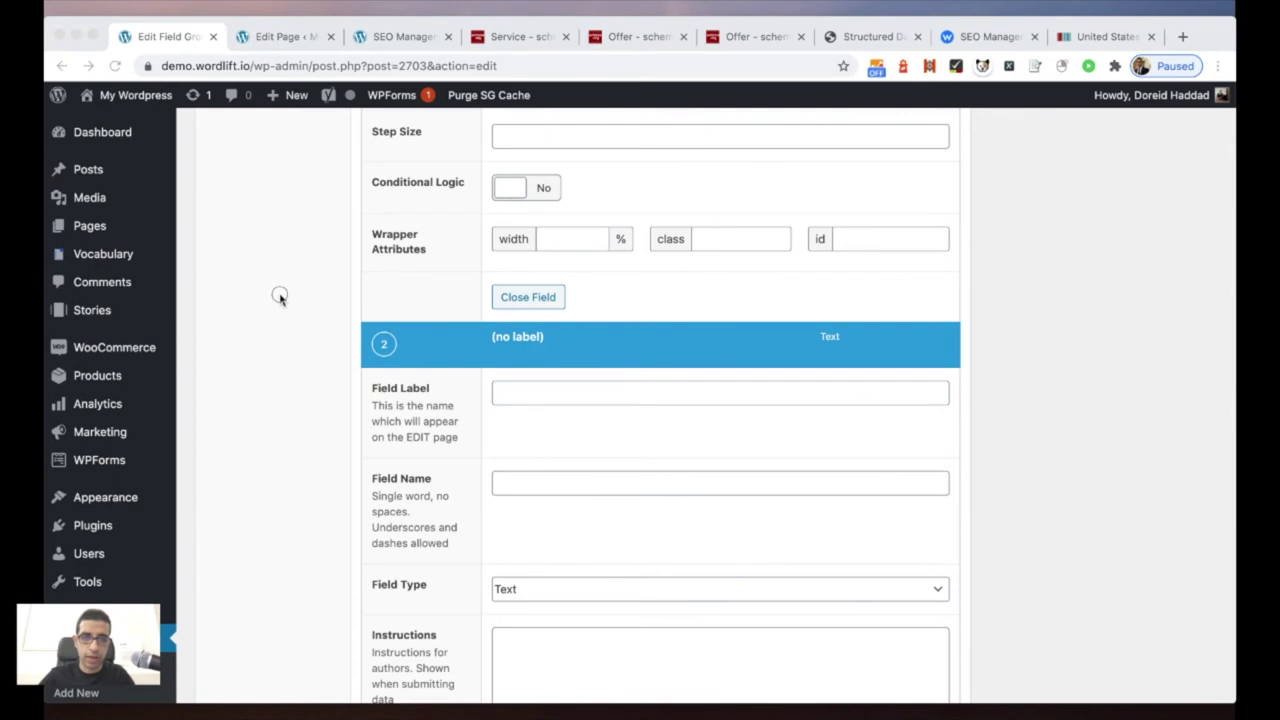
click(497, 394)
text(priceCurrency)
click(523, 488)
double_click(523, 488)
text(priceCurrency)
Step: Set the priceCurrency sub field's default value to USD
scroll(557, 471, down, 3)
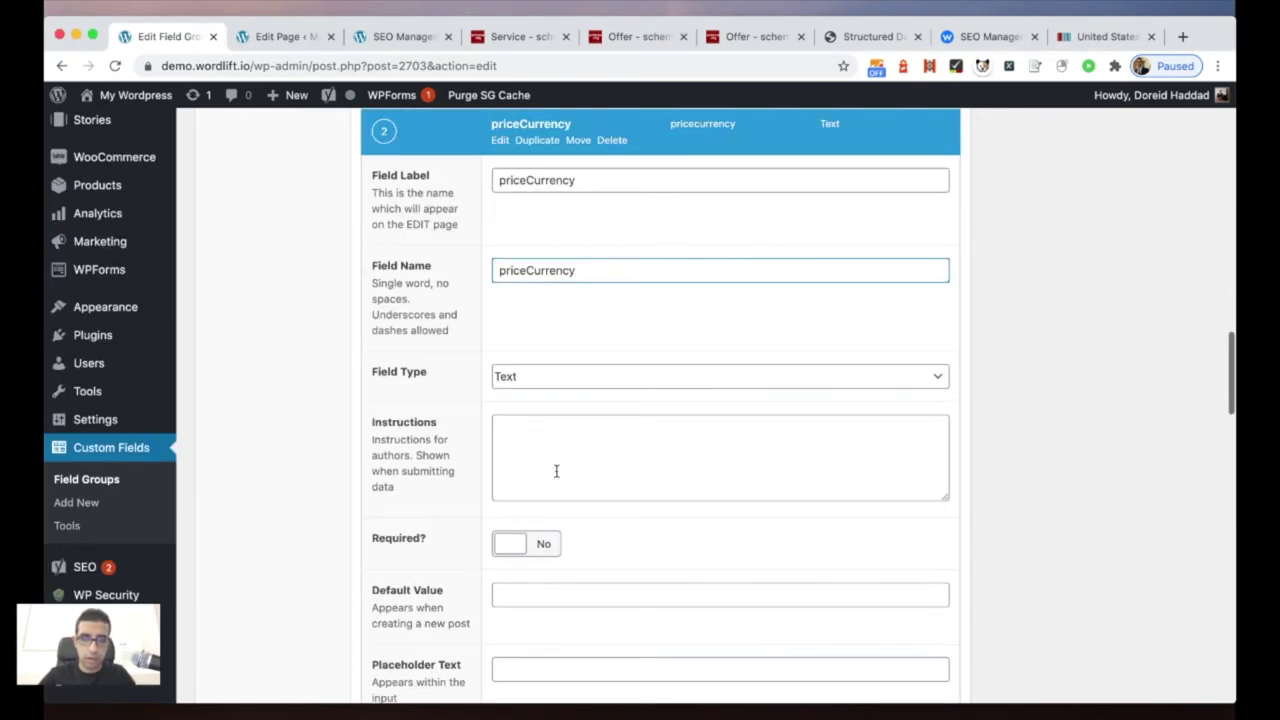
scroll(573, 375, down, 3)
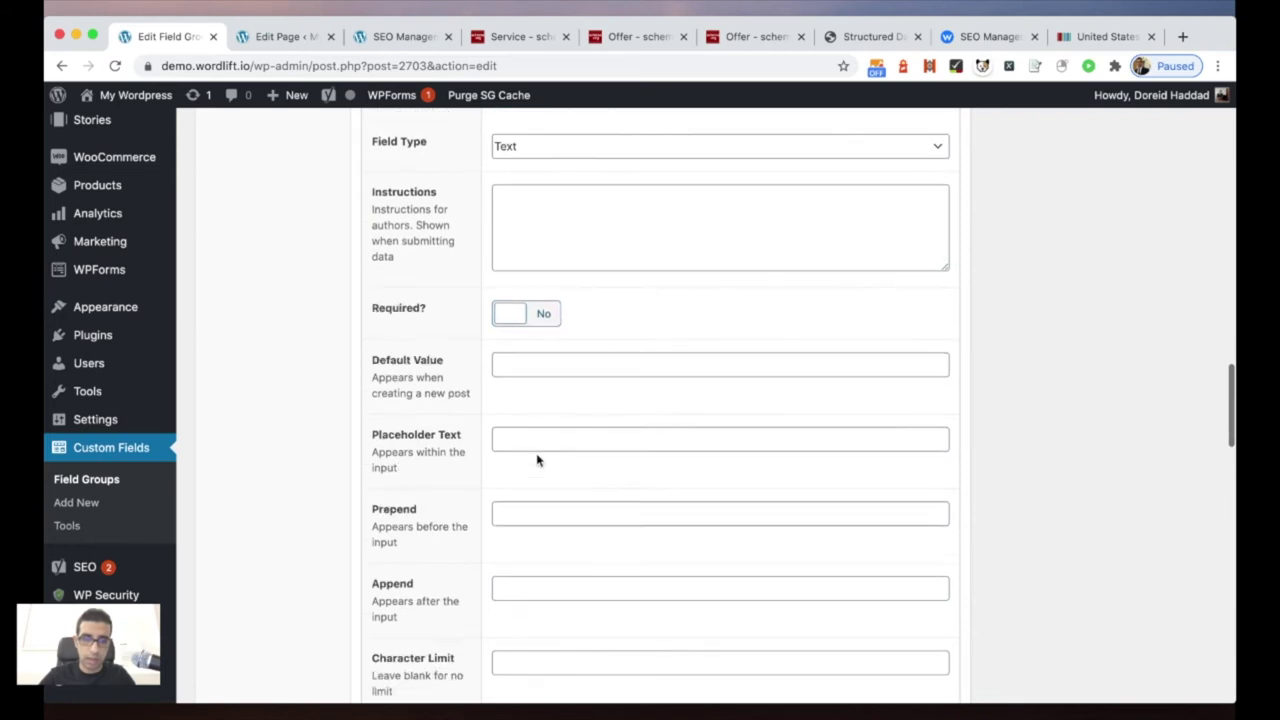
click(543, 367)
text(USD)
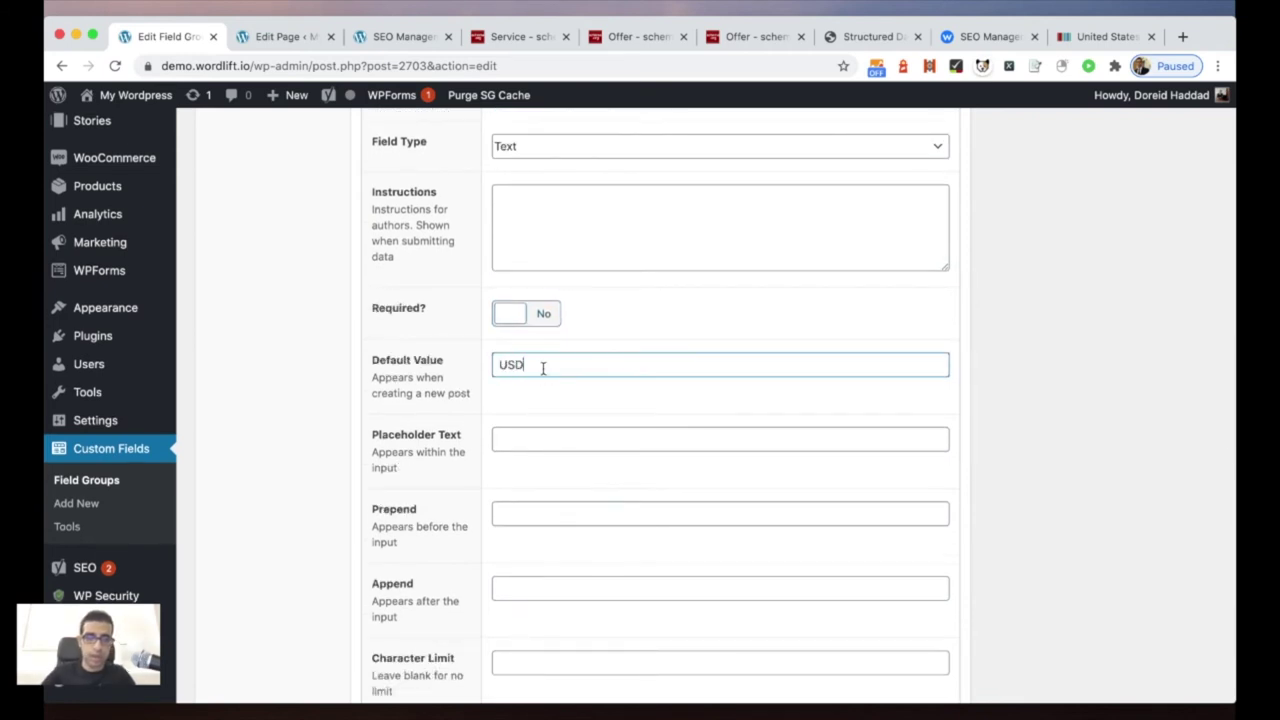
key(super+Tab)
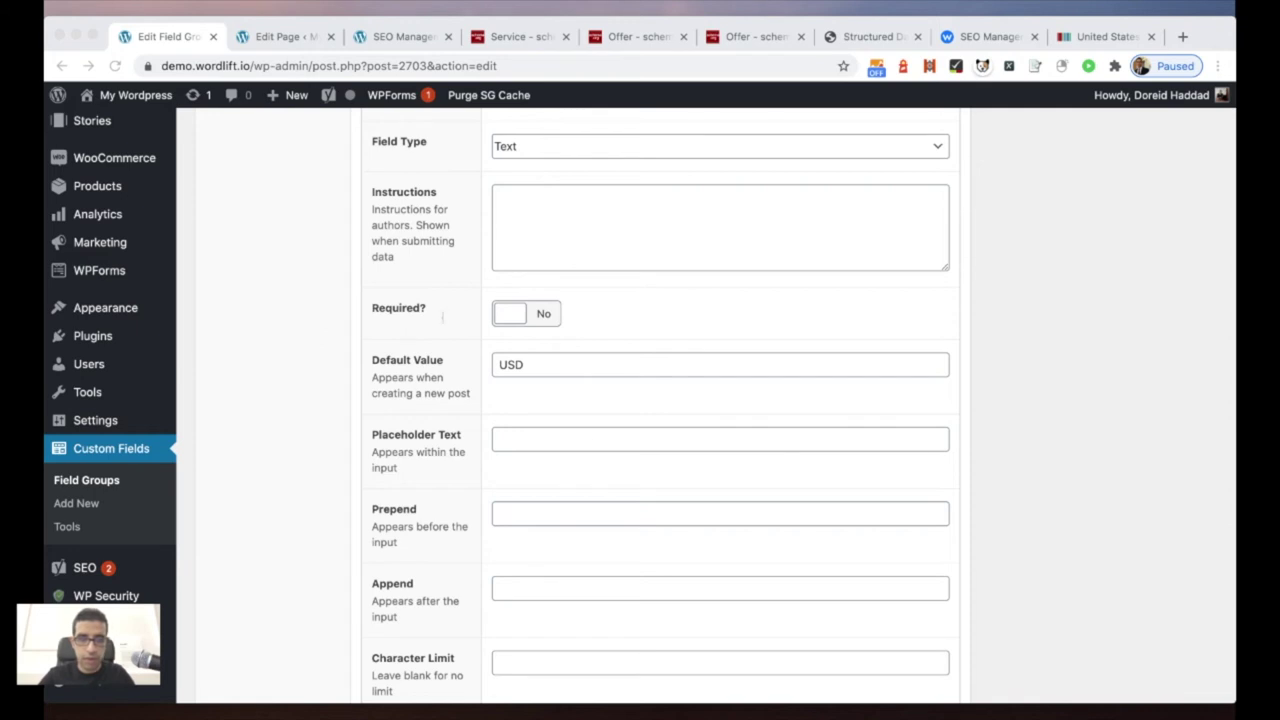
Step: Add a third sub field to the offers group with availability as its label and name
click(585, 633)
scroll(585, 633, down, 6)
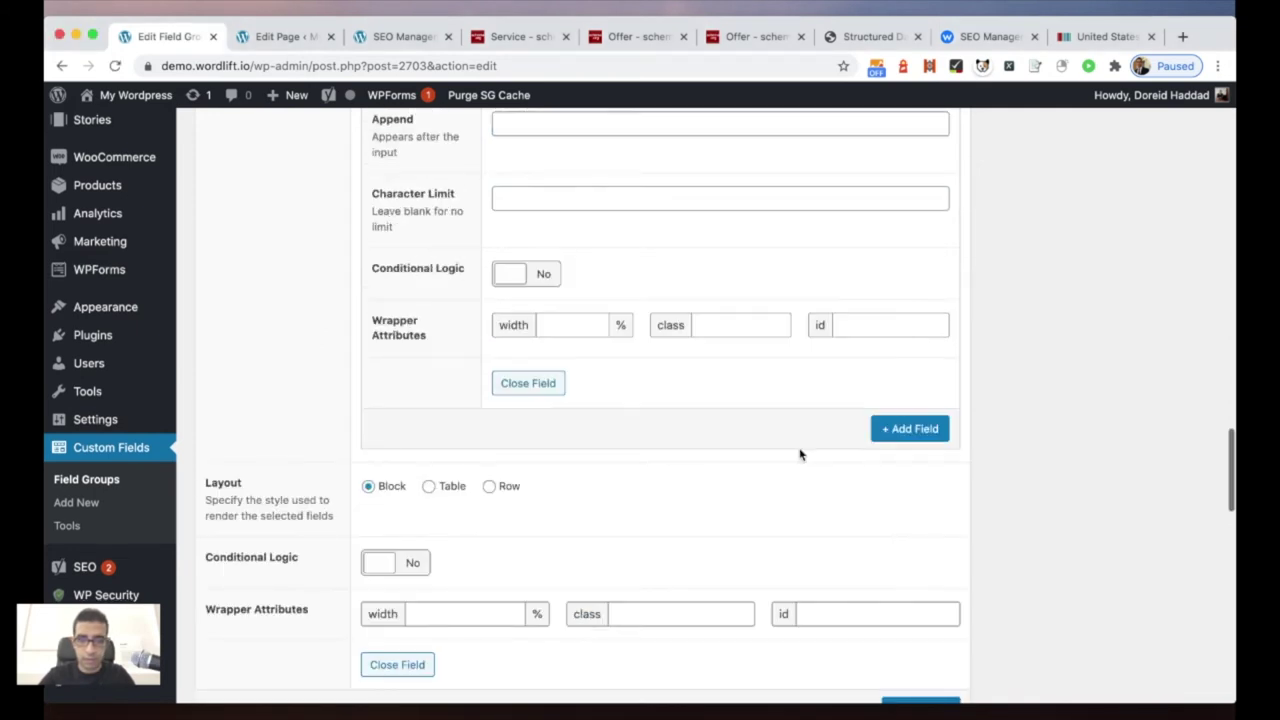
click(925, 428)
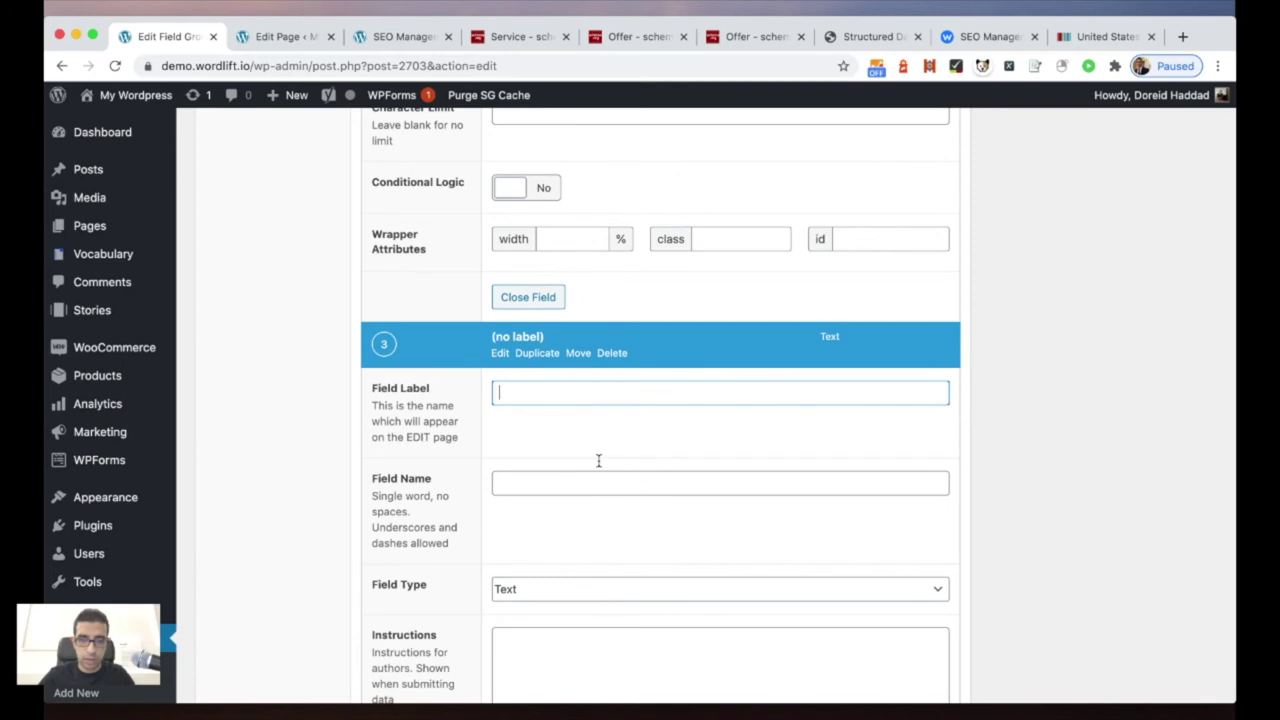
text(availability)
click(572, 480)
Step: Set the availability sub field's type to Url
scroll(572, 478, down, 2)
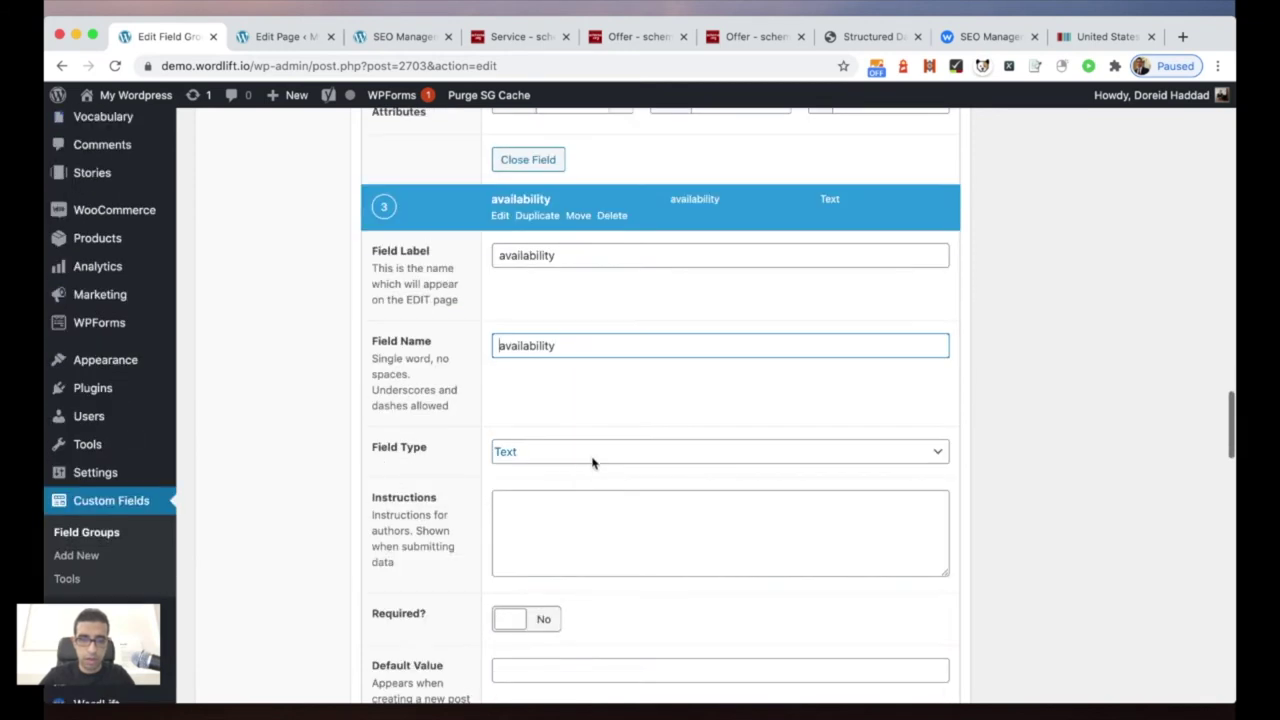
click(594, 454)
click(587, 530)
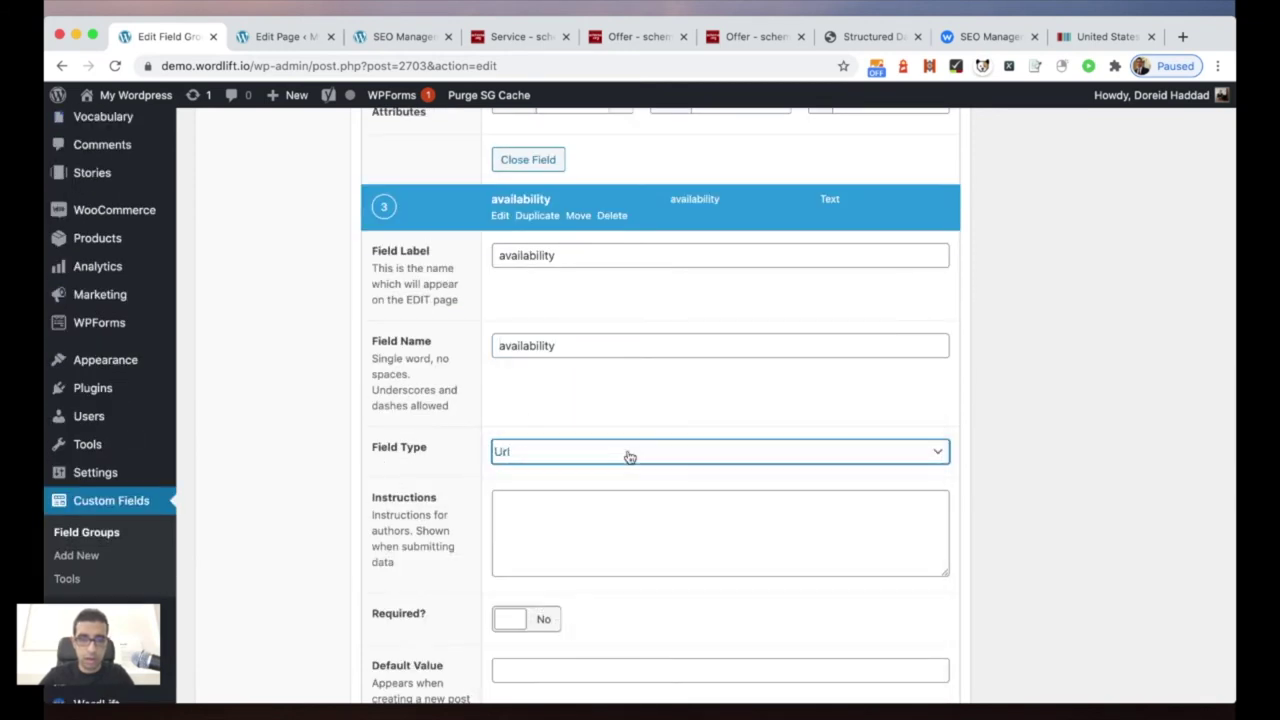
scroll(628, 455, up, 5)
scroll(626, 461, down, 3)
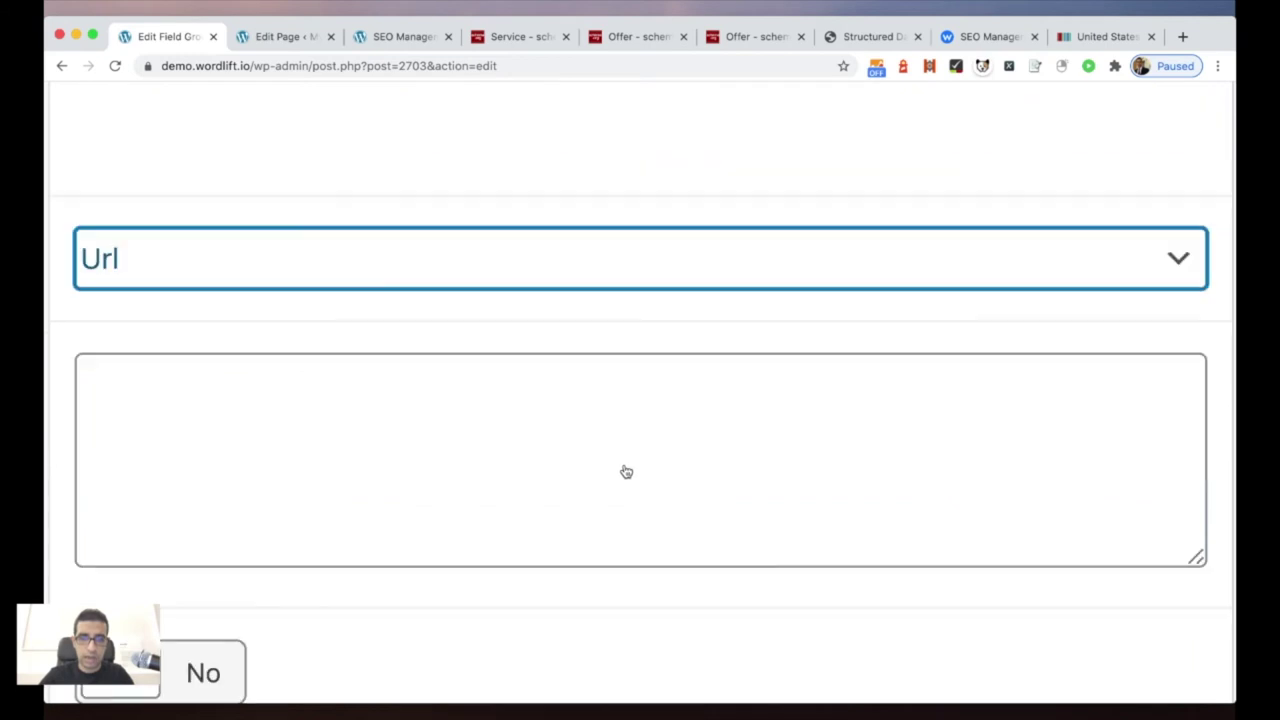
scroll(660, 147, down, 5)
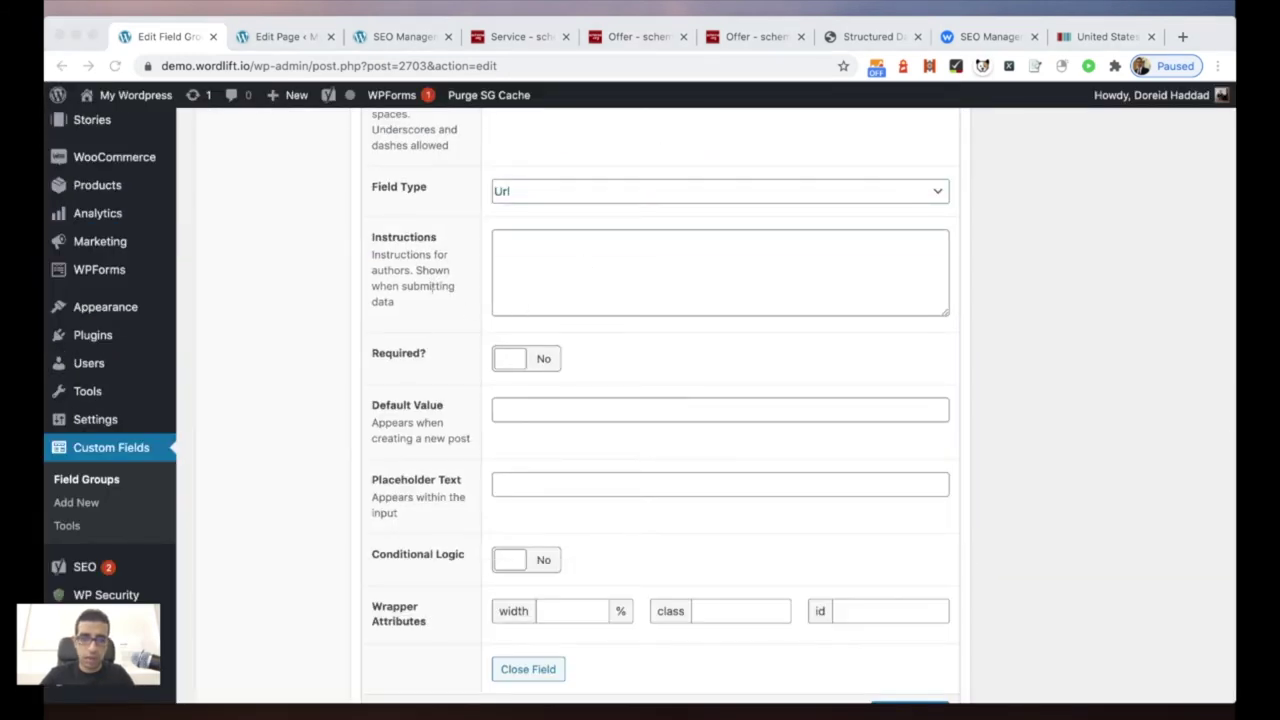
click(526, 409)
text(https://schema.org/InStock)
Step: Add a fourth sub field to the offers group with priceValidUntil as its label and name
scroll(526, 409, down, 2)
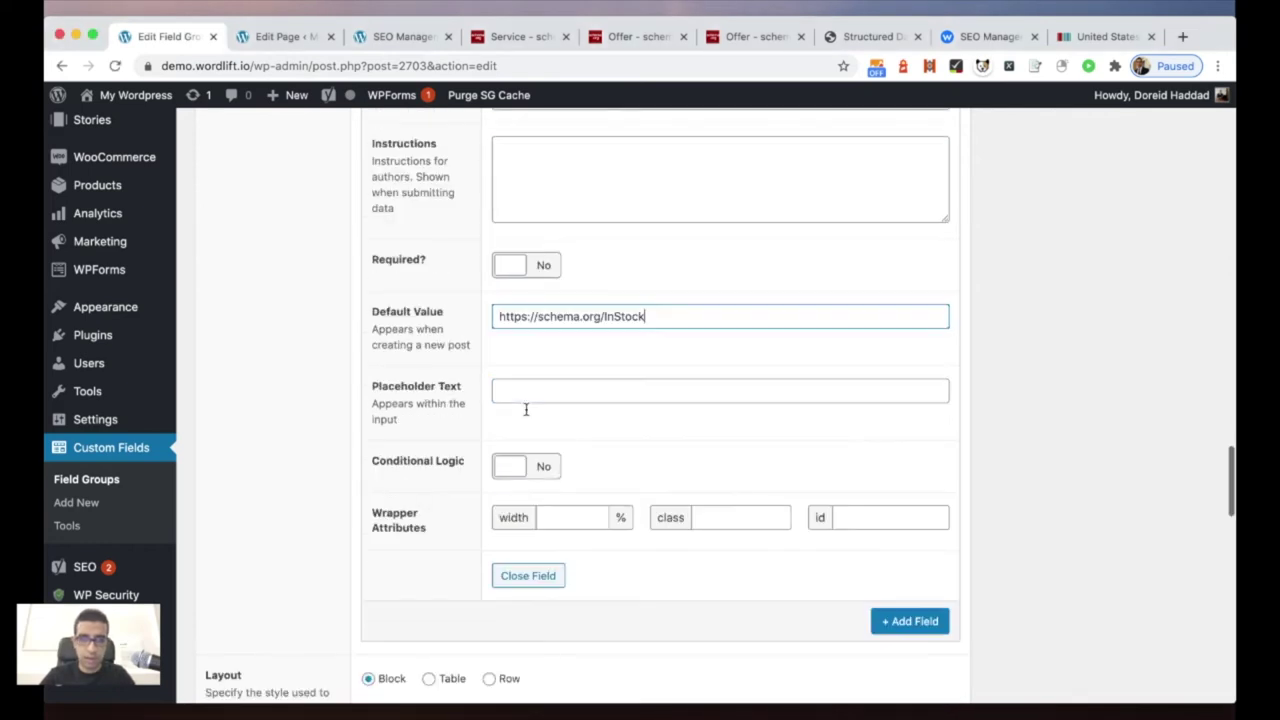
scroll(540, 412, down, 4)
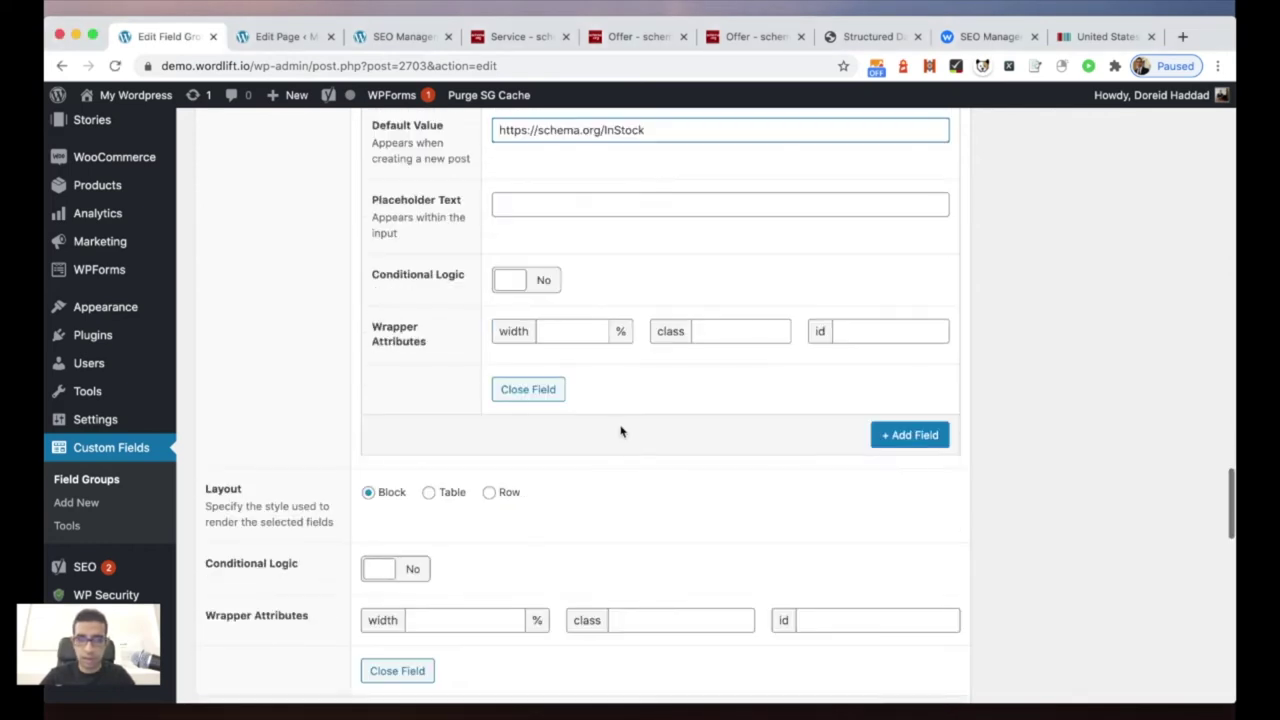
click(924, 435)
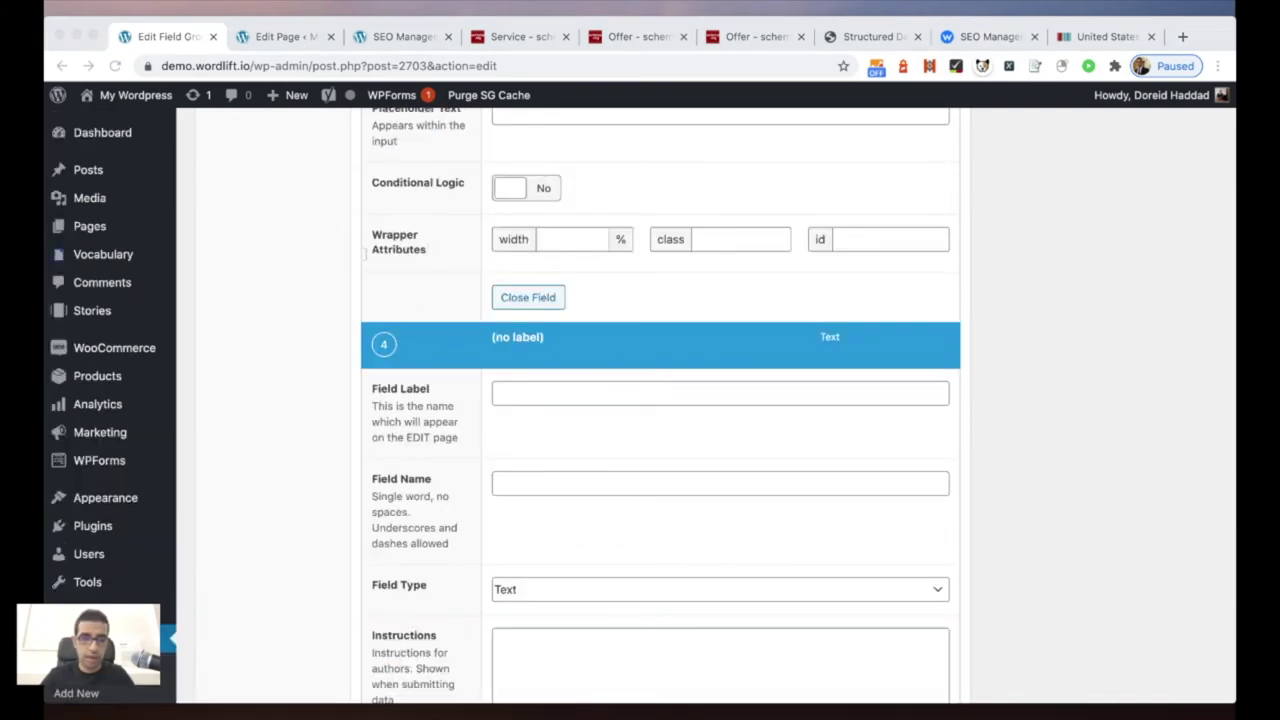
click(500, 393)
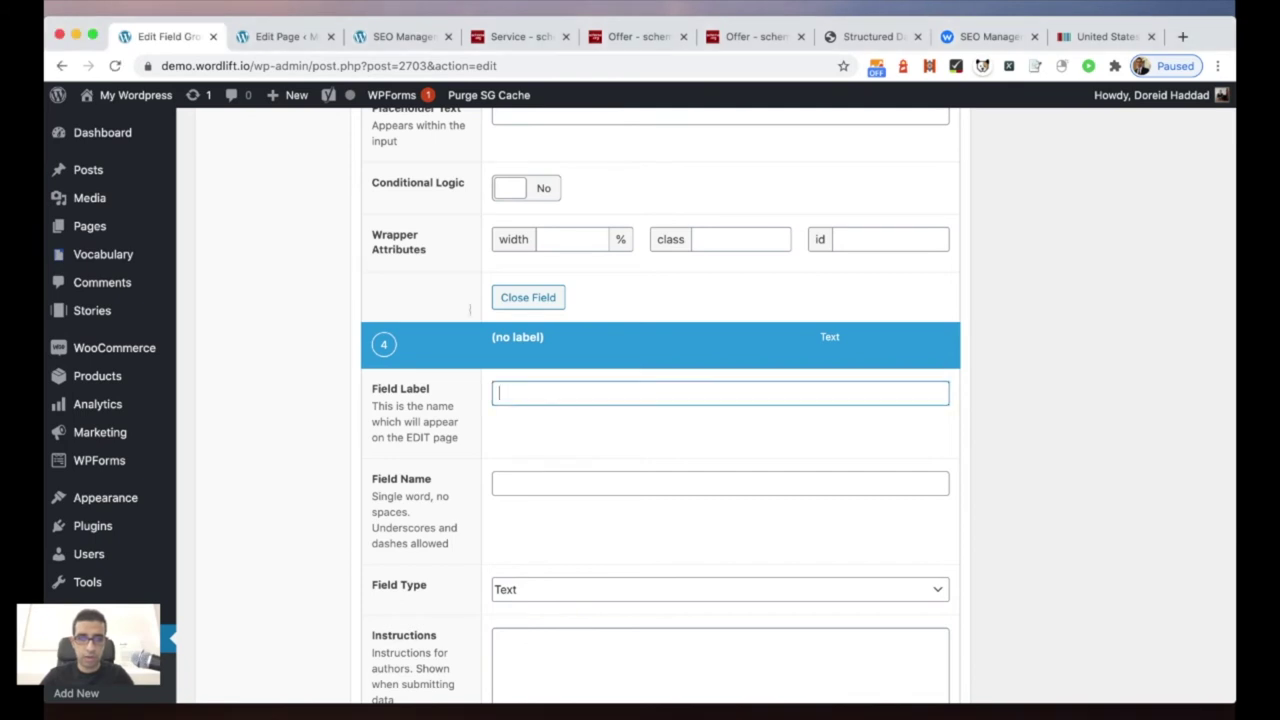
text(priceValidUntil)
click(541, 483)
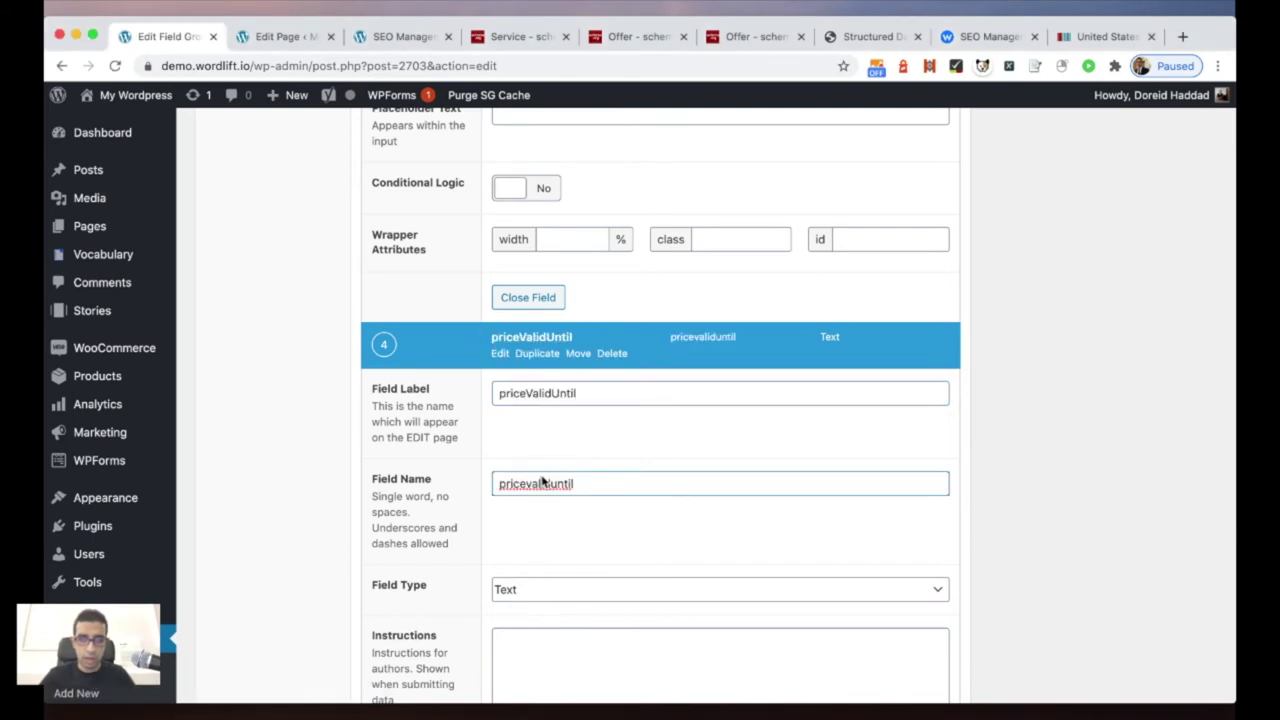
drag(587, 493, 478, 484)
click(571, 434)
Step: Set the priceValidUntil sub field's type to Date Picker
scroll(571, 440, down, 2)
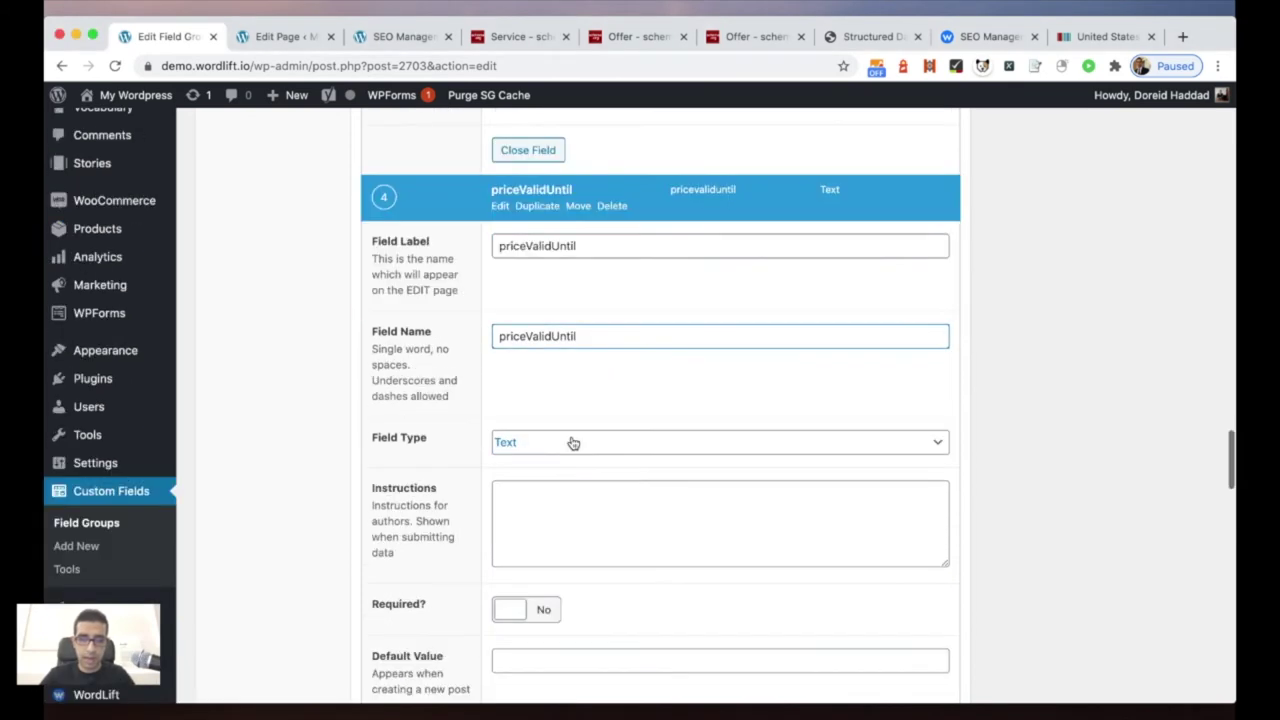
scroll(577, 441, down, 5)
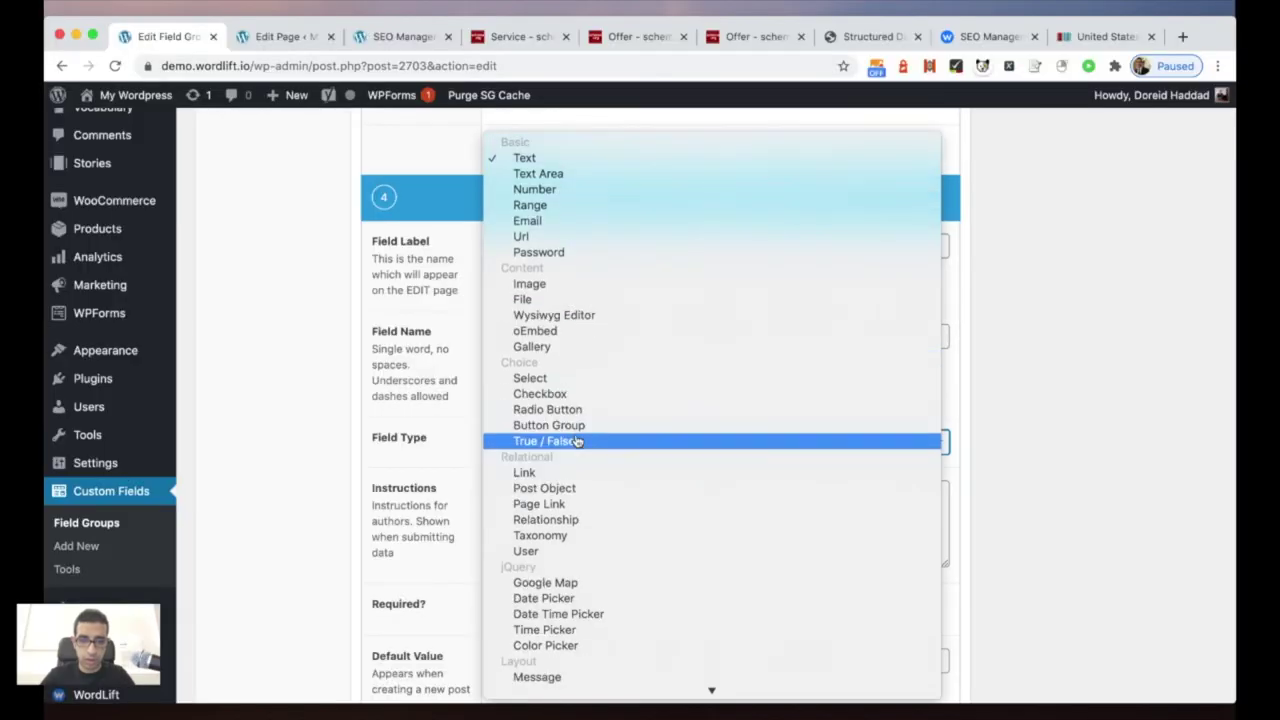
click(566, 590)
scroll(651, 425, down, 3)
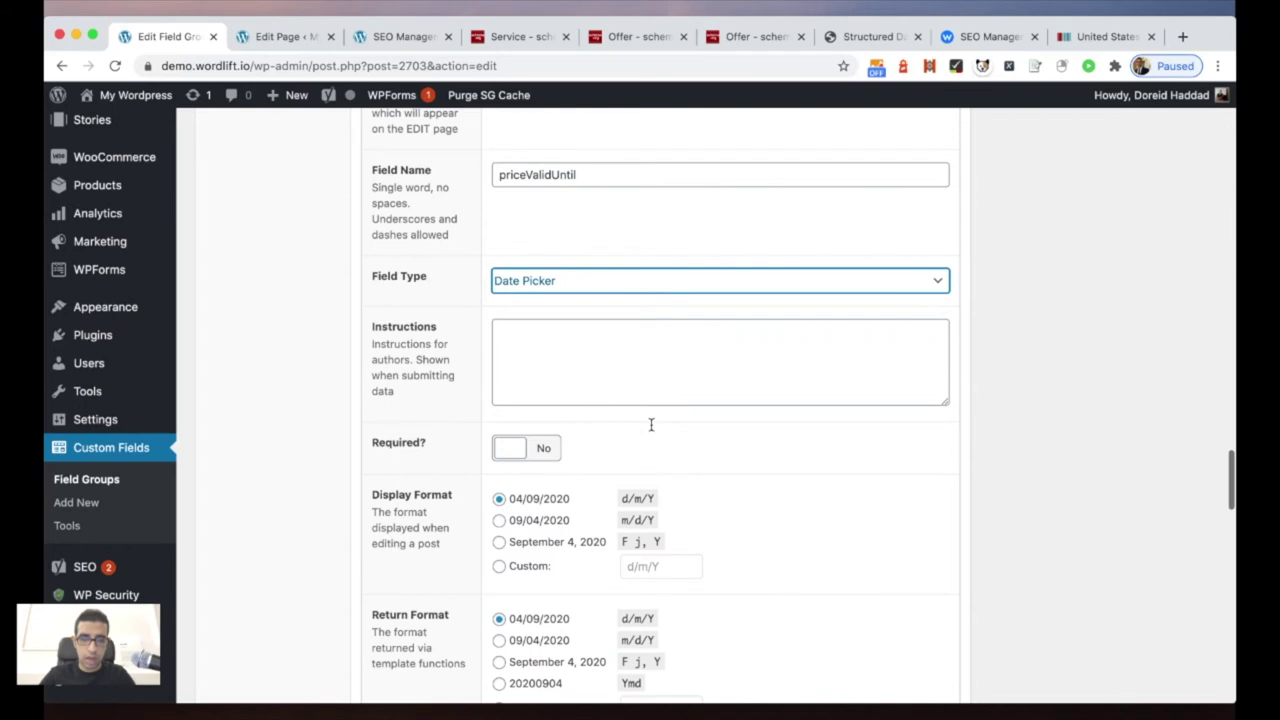
Step: Give the priceValidUntil date picker the custom display format Y/m/d
click(499, 566)
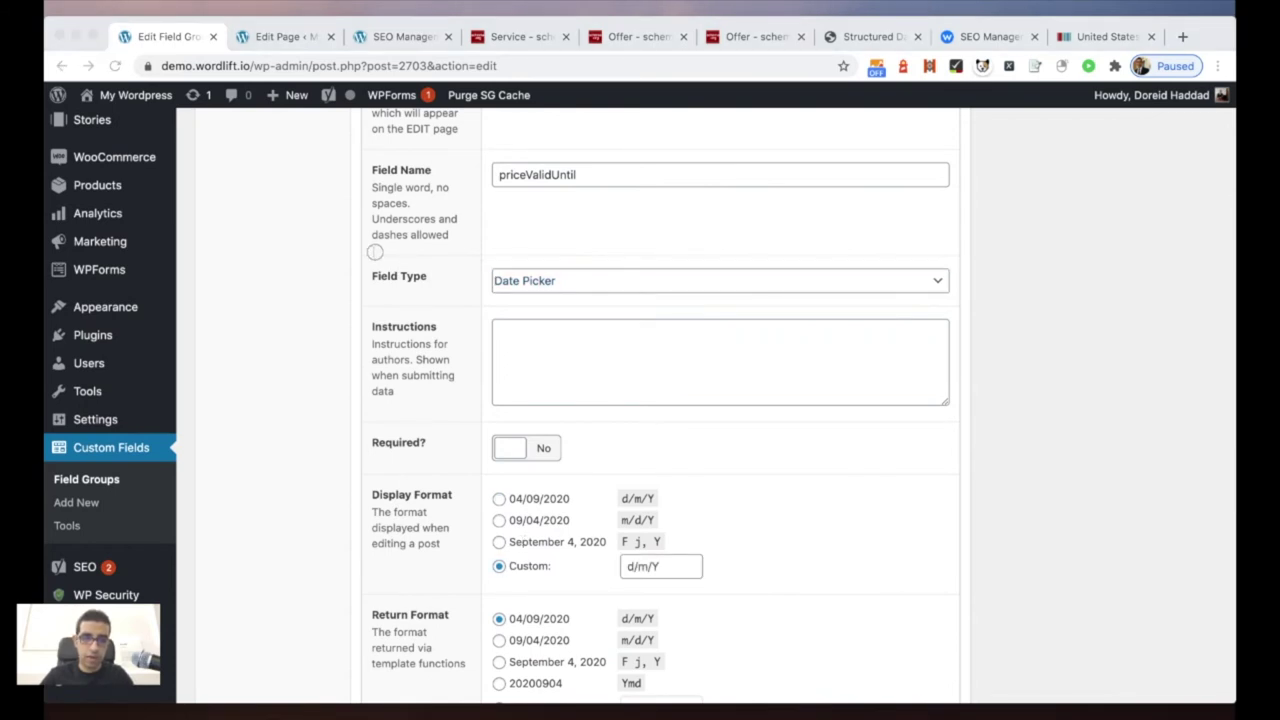
click(466, 313)
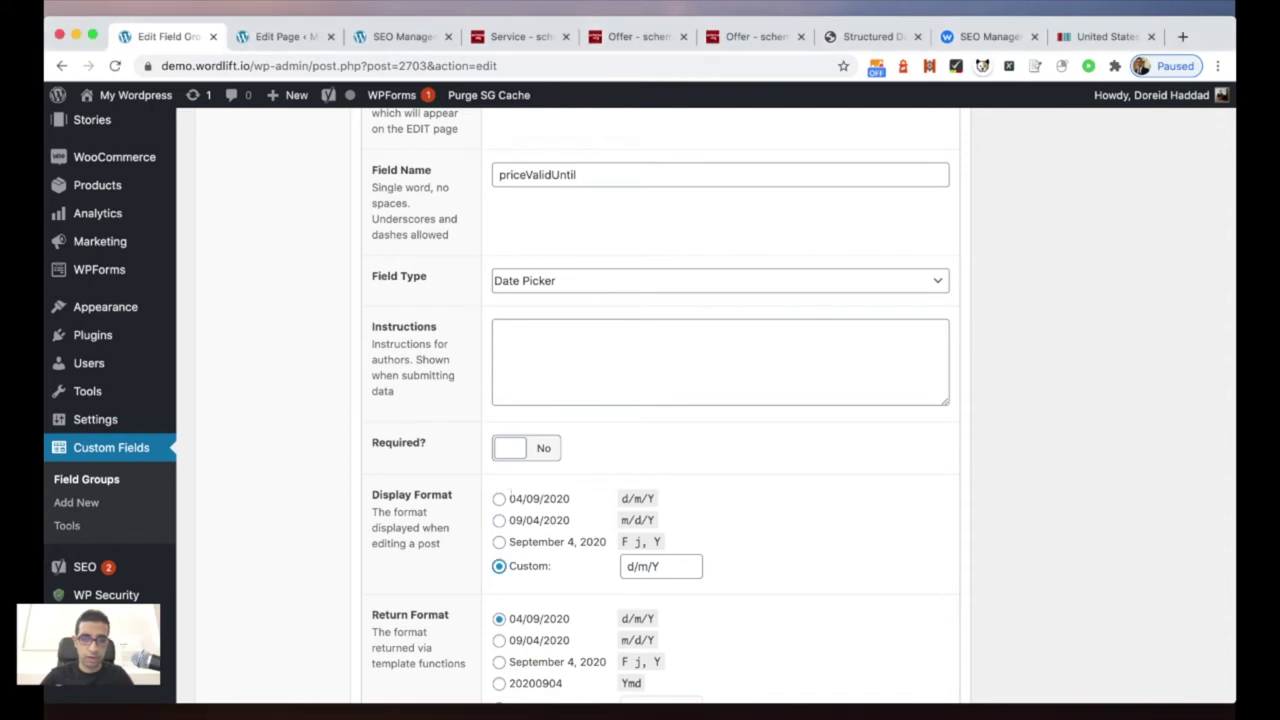
drag(660, 567, 618, 567)
text(Y/m/d)
scroll(569, 560, down, 2)
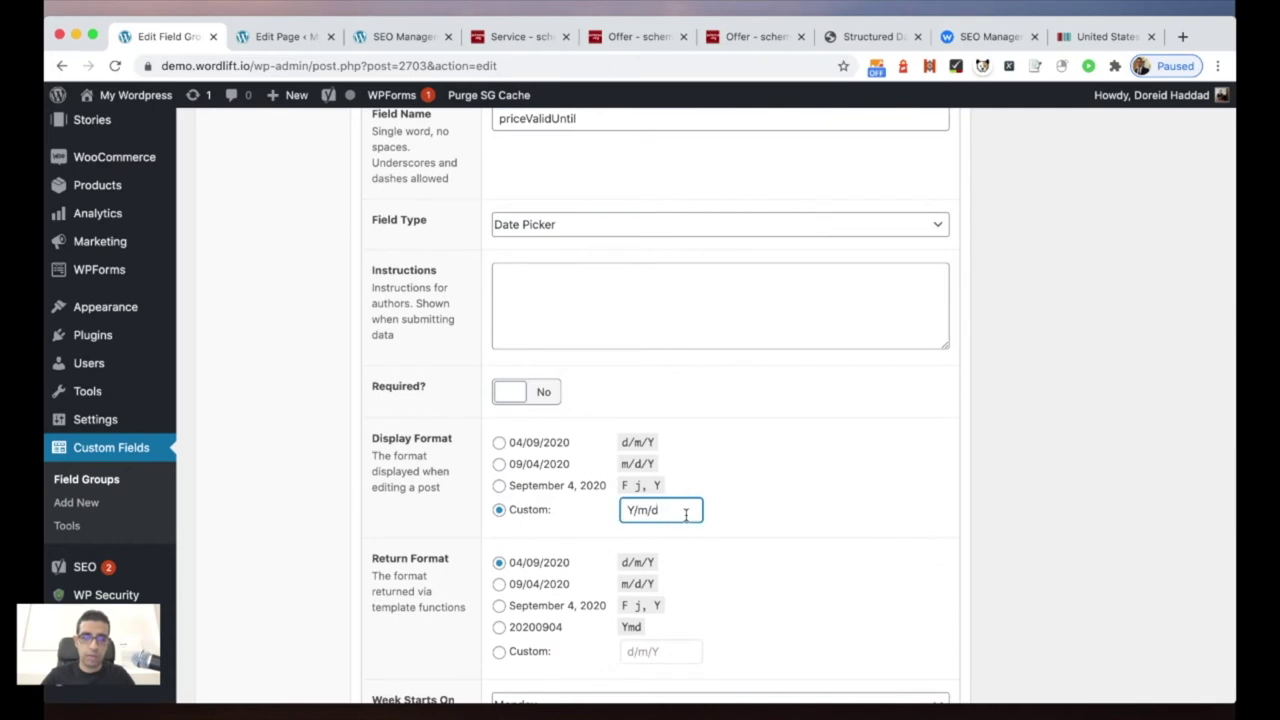
Step: Update the Service - Test field group to save the new offers sub fields
scroll(686, 515, down, 3)
scroll(686, 520, up, 5)
scroll(686, 520, up, 4)
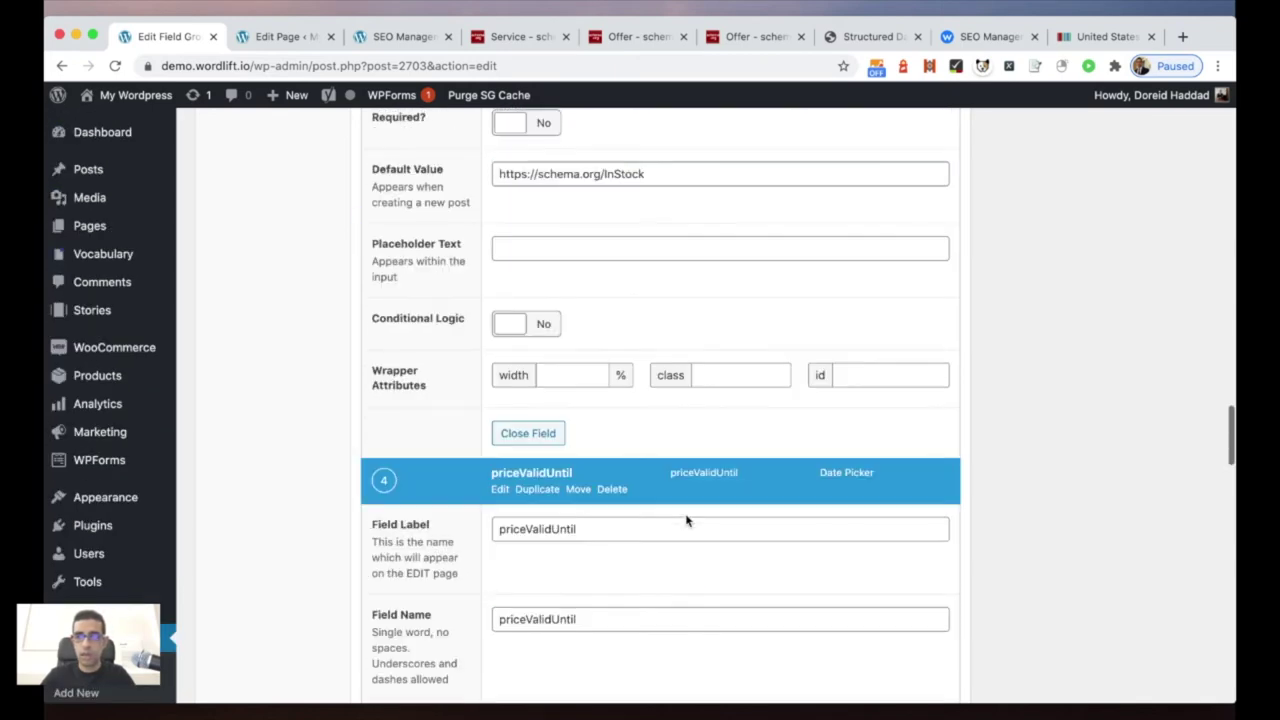
scroll(1114, 220, up, 6)
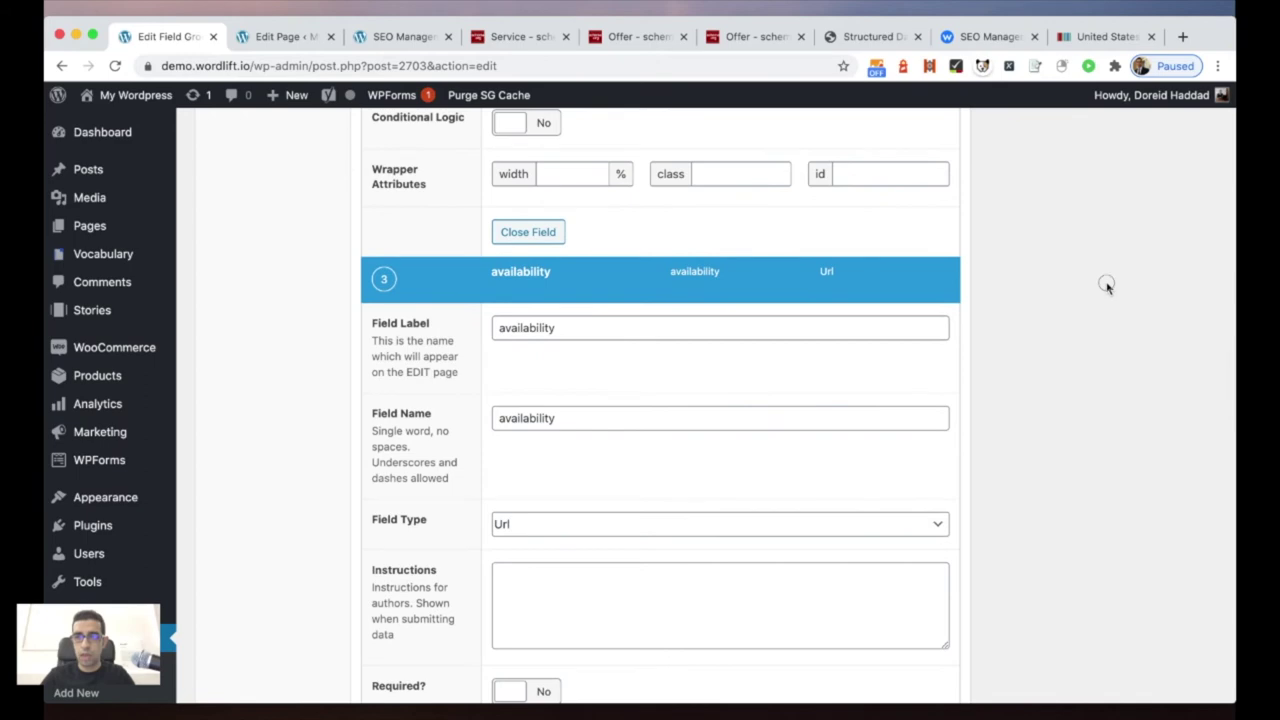
scroll(1111, 237, up, 3)
scroll(1111, 237, up, 15)
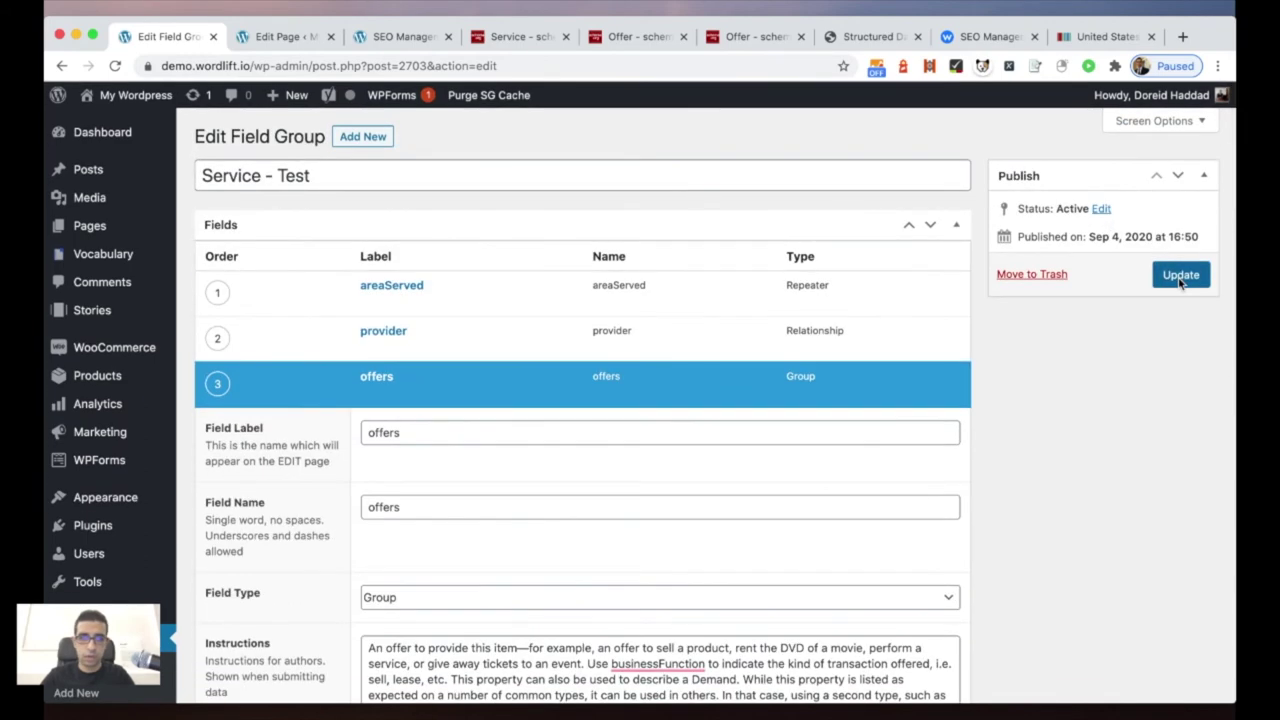
click(1179, 279)
Step: Set the location rule to Page is equal to SEO Management Service and update the field group
scroll(538, 328, down, 3)
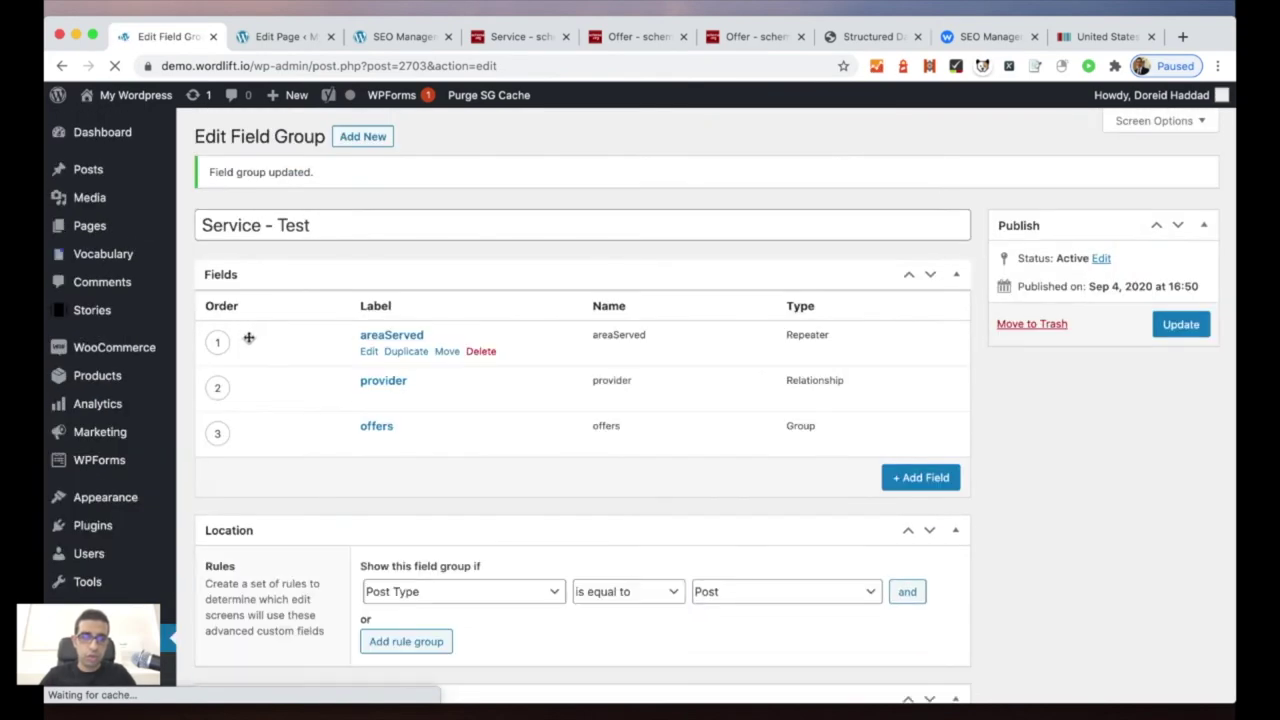
scroll(246, 340, down, 4)
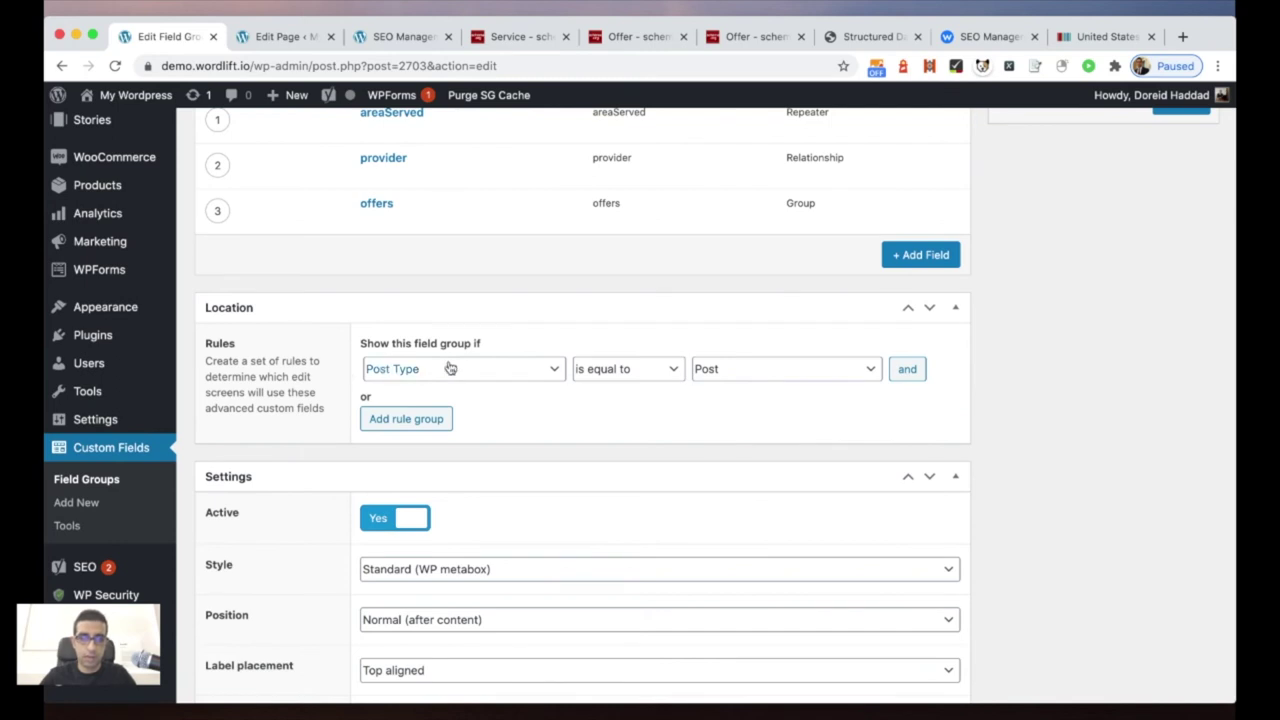
click(530, 368)
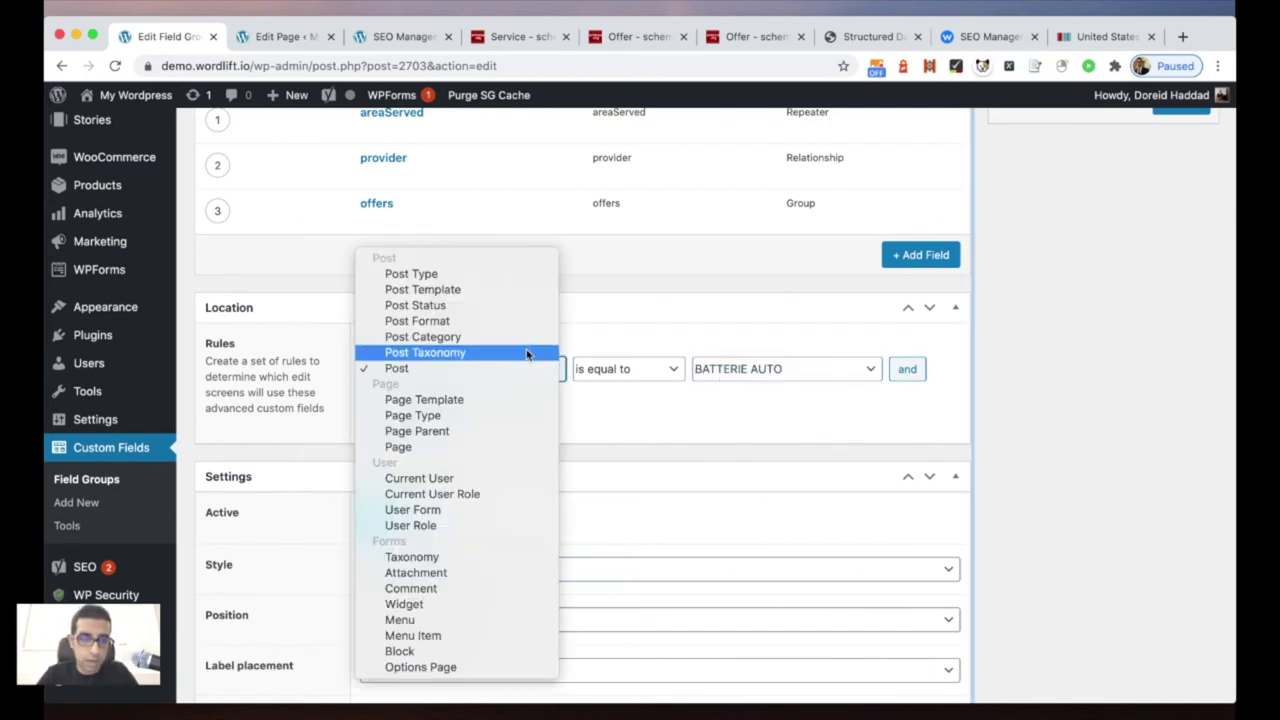
click(477, 446)
click(733, 372)
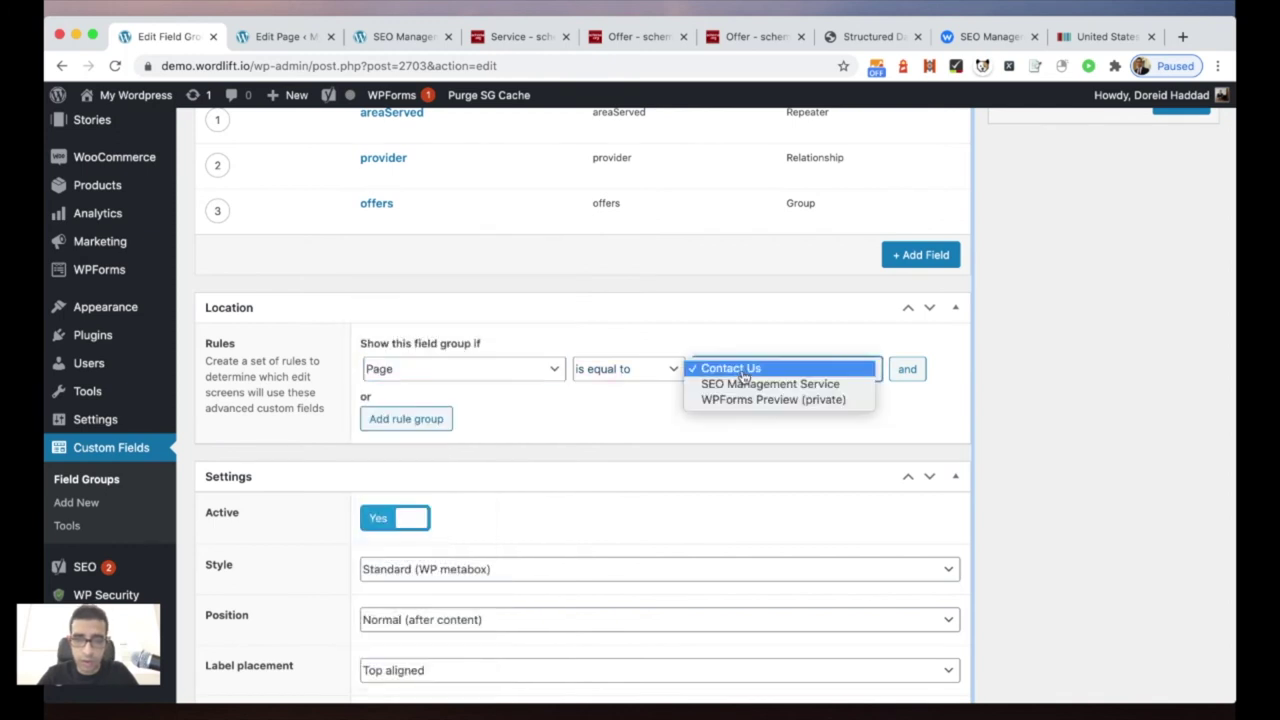
click(748, 387)
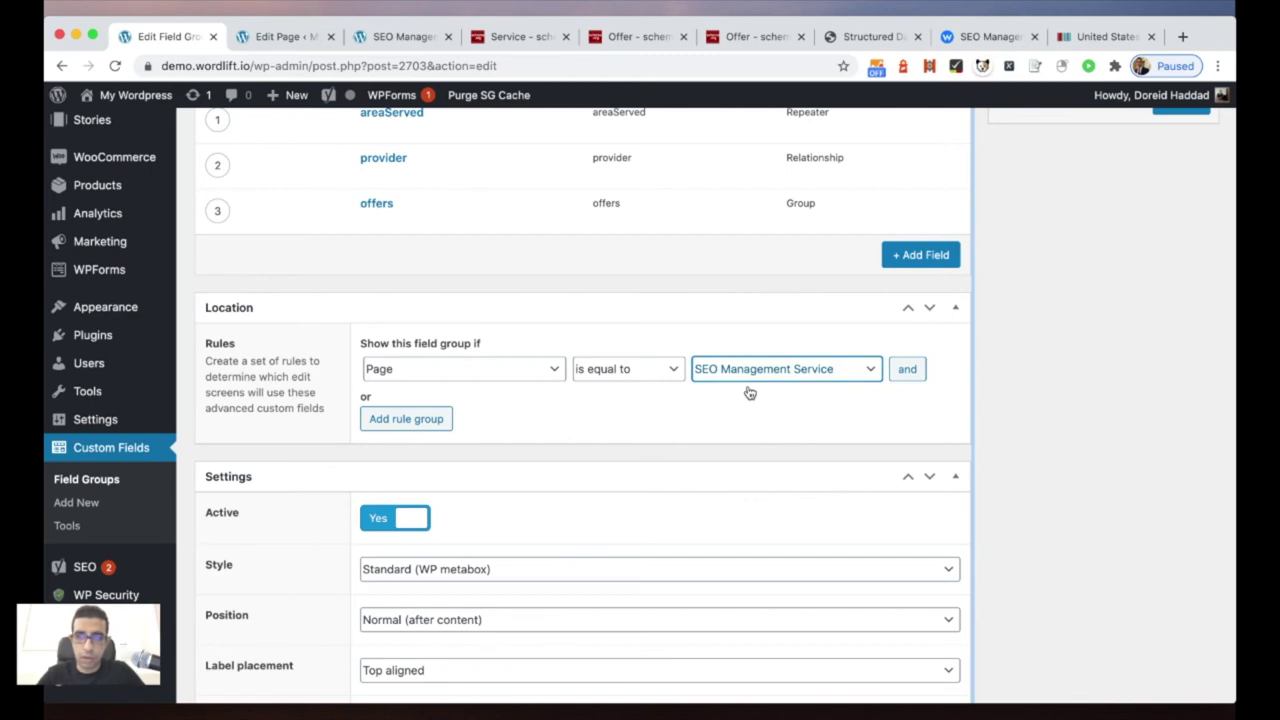
scroll(1126, 300, up, 2)
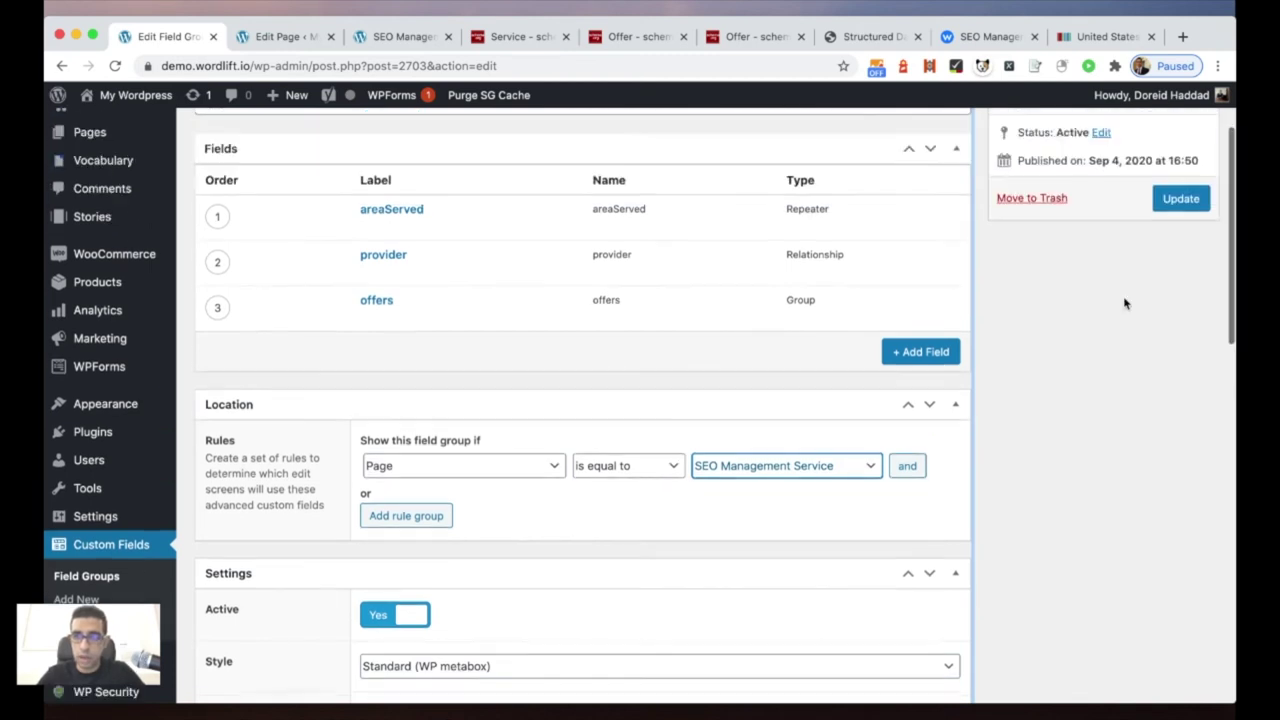
click(1180, 200)
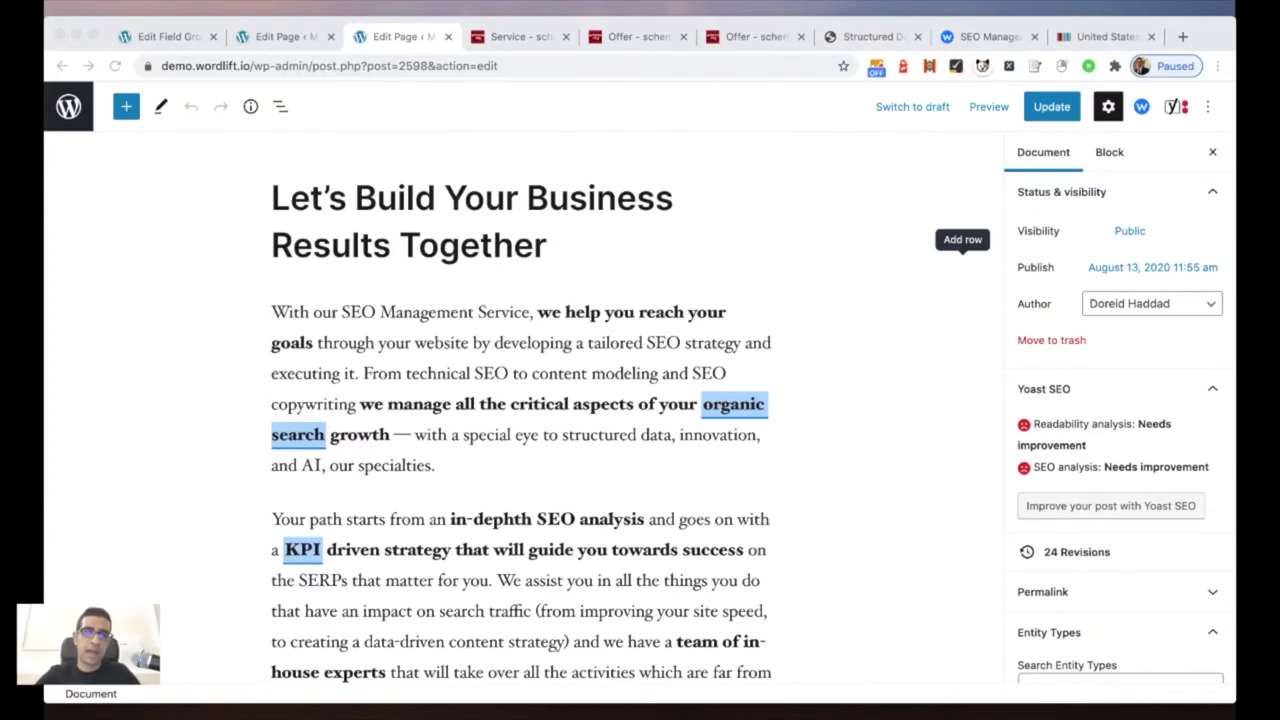
scroll(257, 320, down, 5)
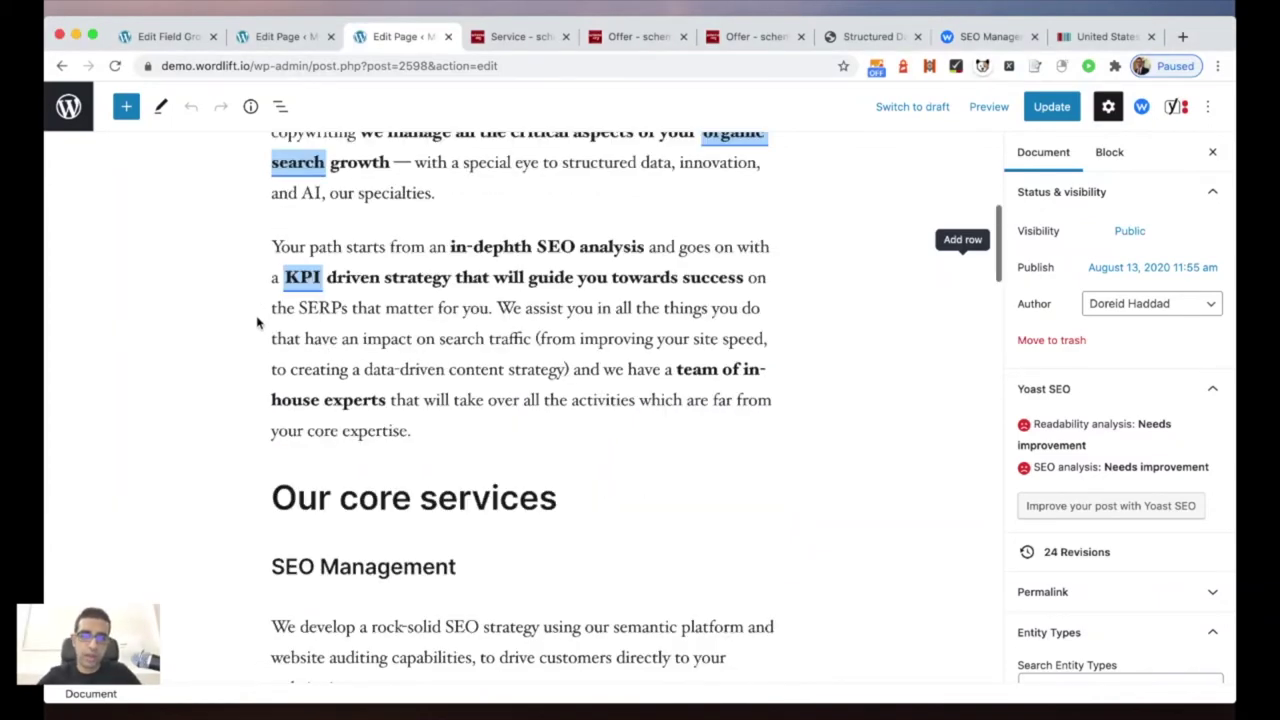
scroll(257, 320, down, 15)
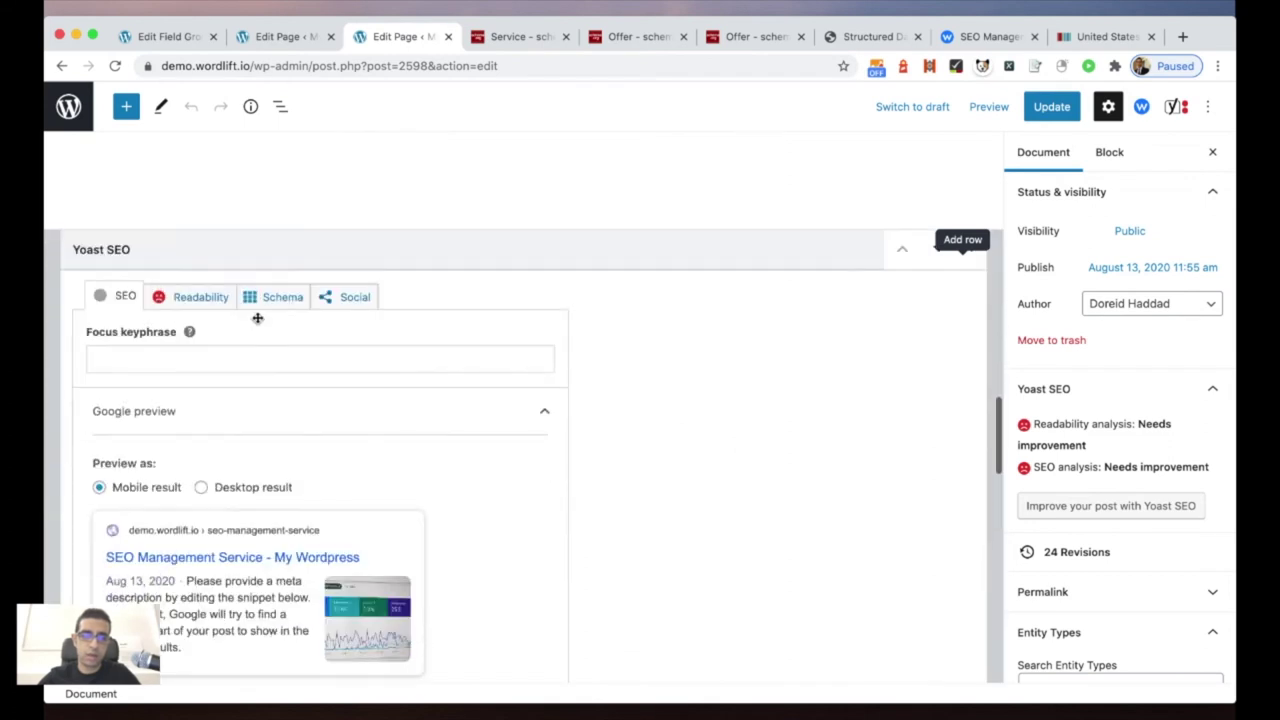
scroll(257, 320, down, 6)
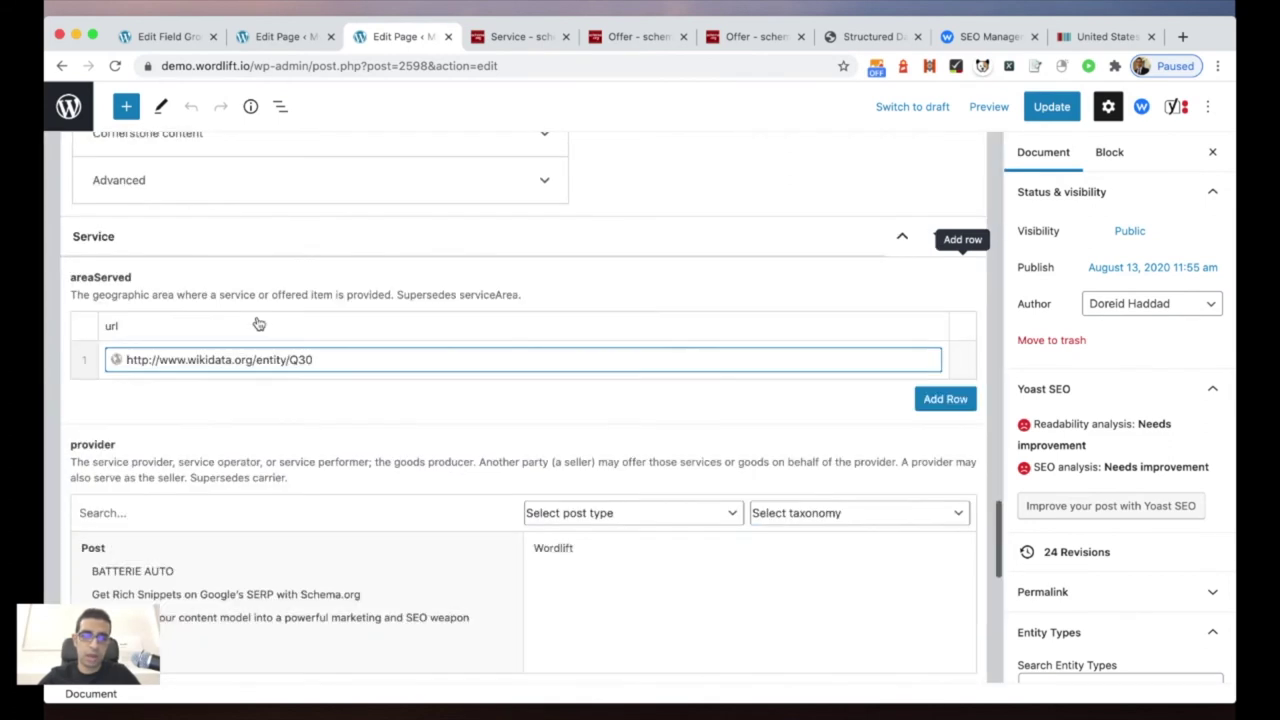
scroll(257, 320, down, 1)
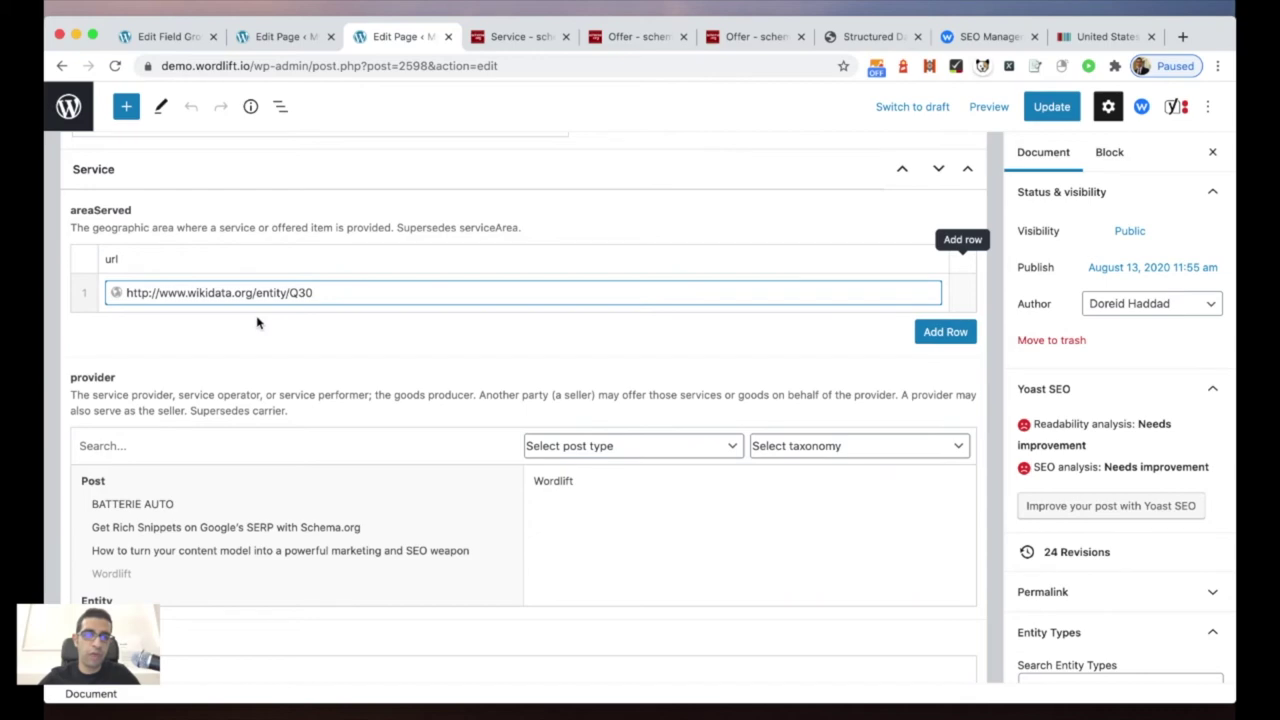
scroll(257, 322, down, 1)
scroll(257, 322, up, 2)
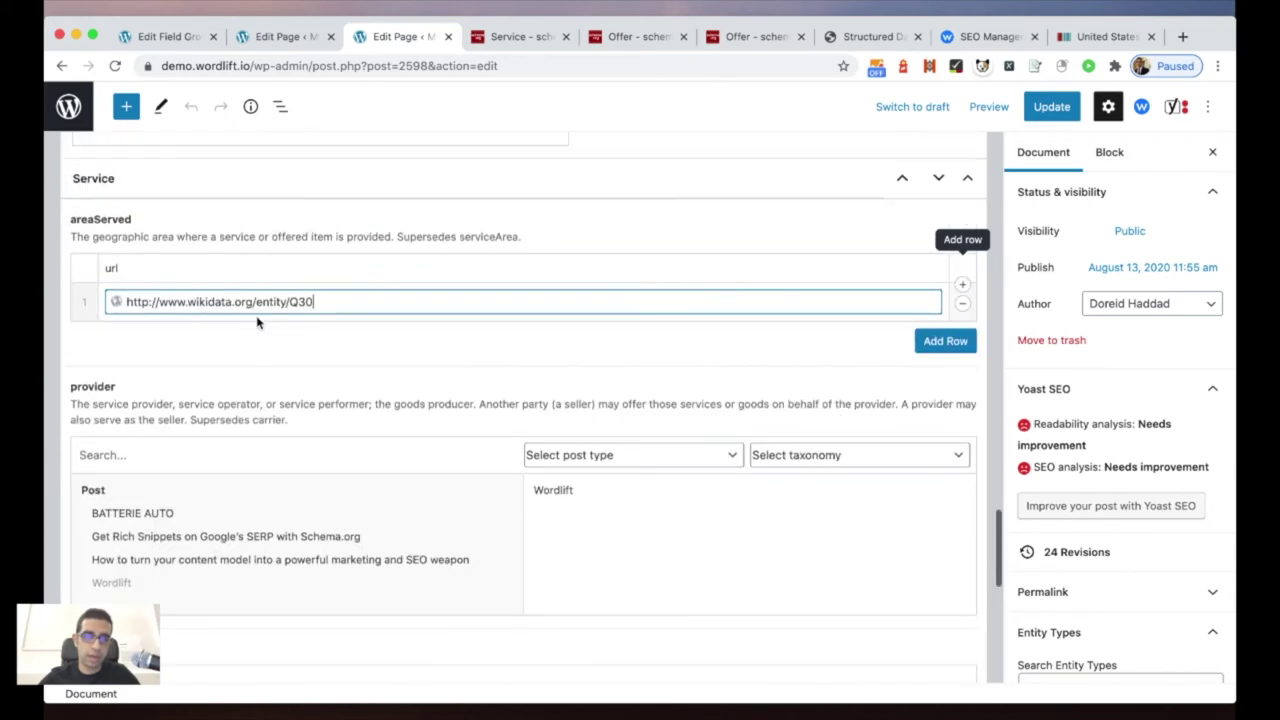
scroll(257, 322, up, 3)
scroll(257, 322, down, 3)
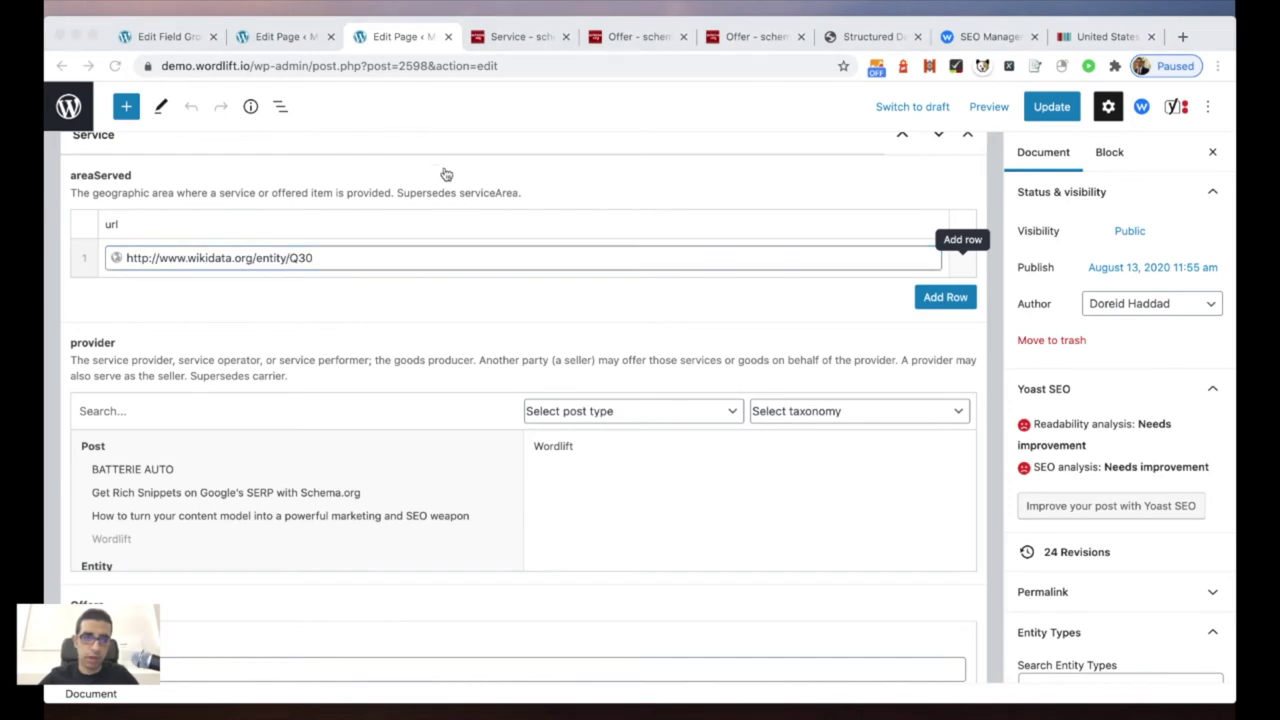
click(945, 297)
click(443, 258)
text(http://www.wikidata.org/entity/Q38)
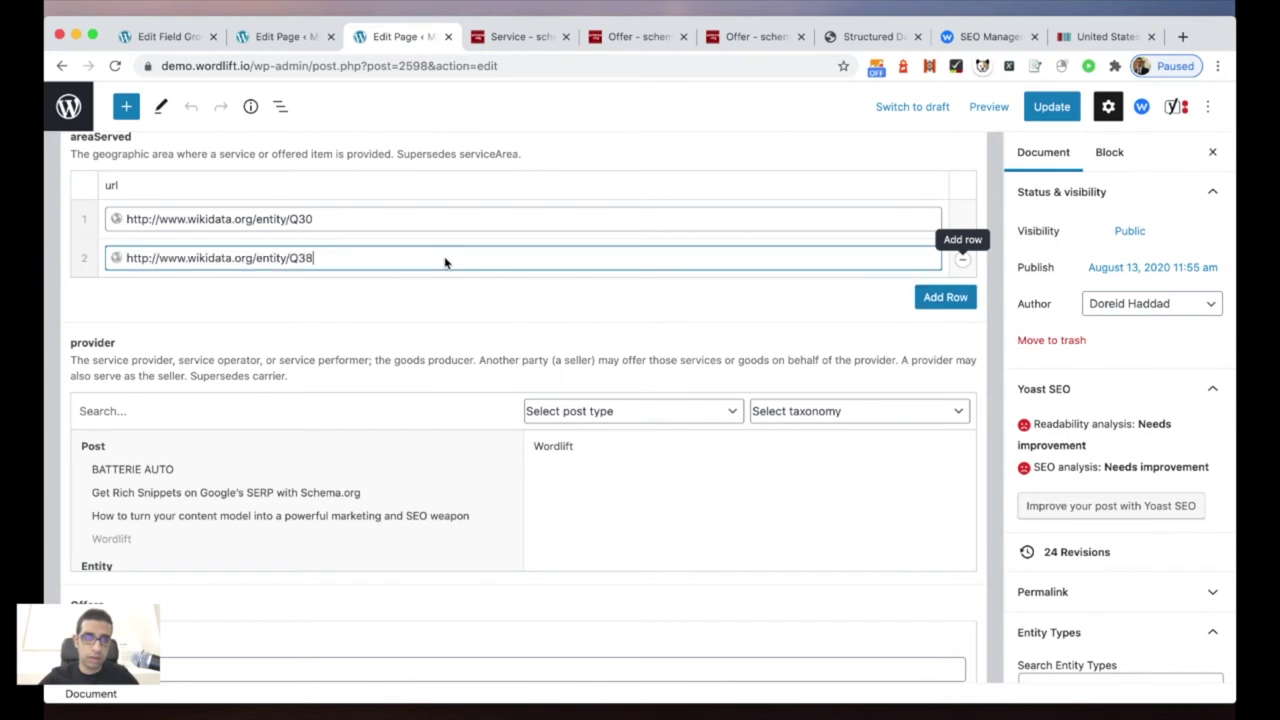
scroll(363, 274, down, 2)
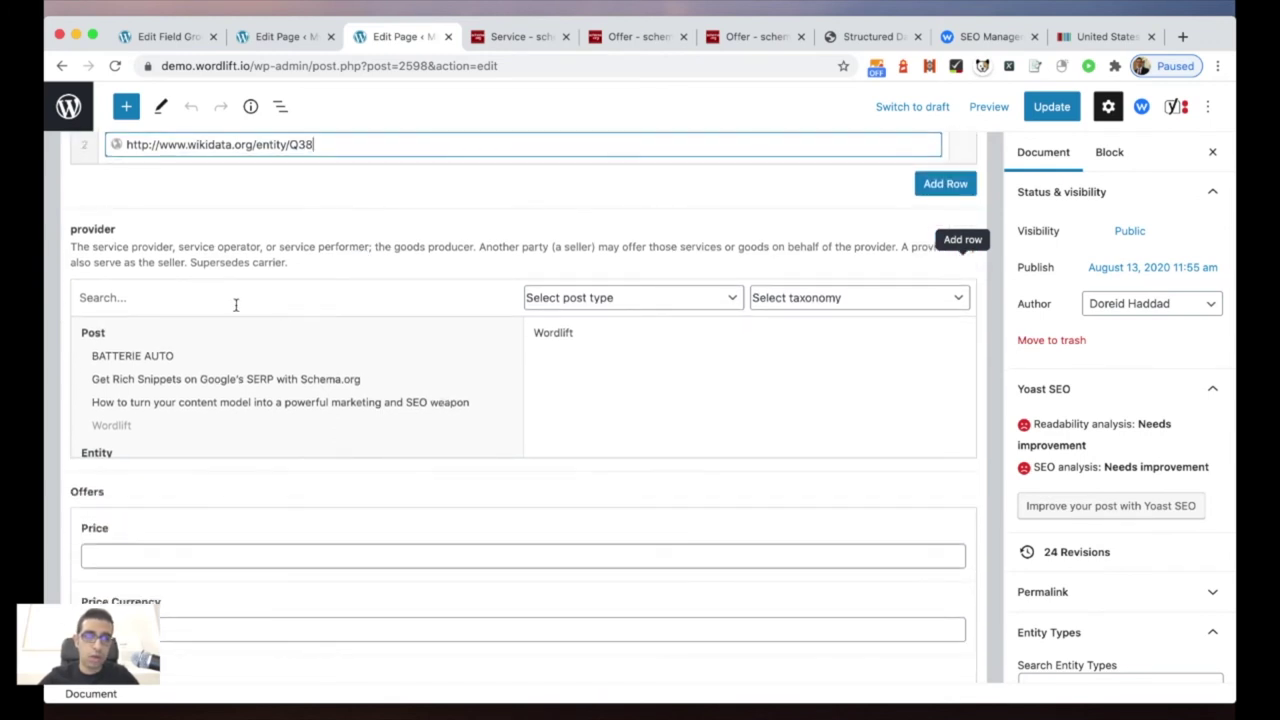
Step: Search the provider field's posts for "wordl", and add and remove BATTERIE AUTO as a second provider beside Wordlift
scroll(237, 303, down, 1)
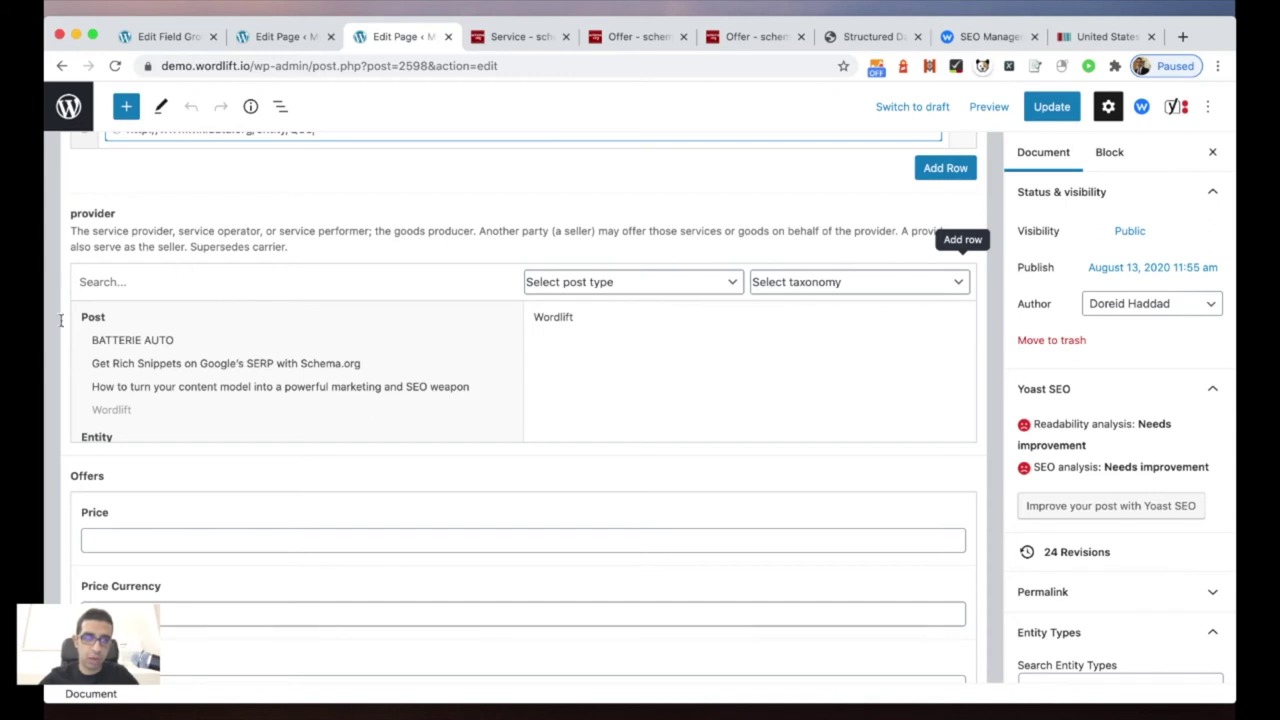
scroll(126, 371, down, 1)
scroll(124, 368, down, 2)
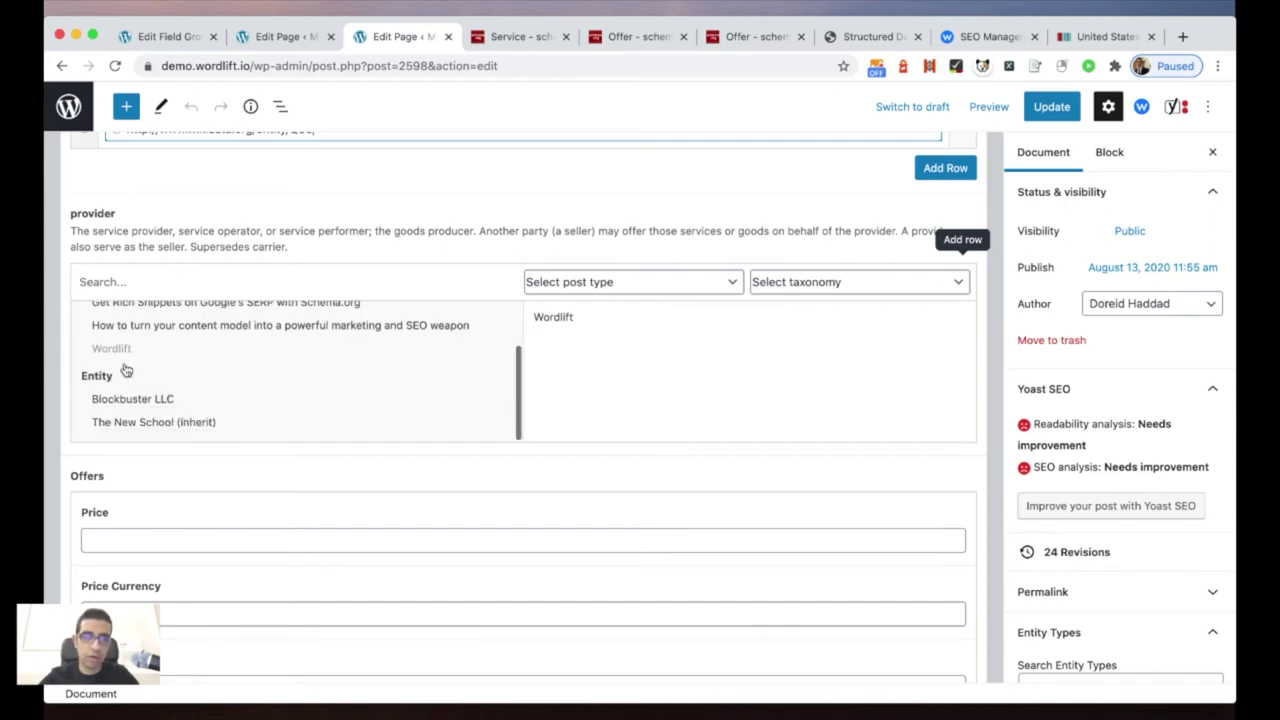
scroll(140, 366, up, 2)
scroll(223, 377, up, 3)
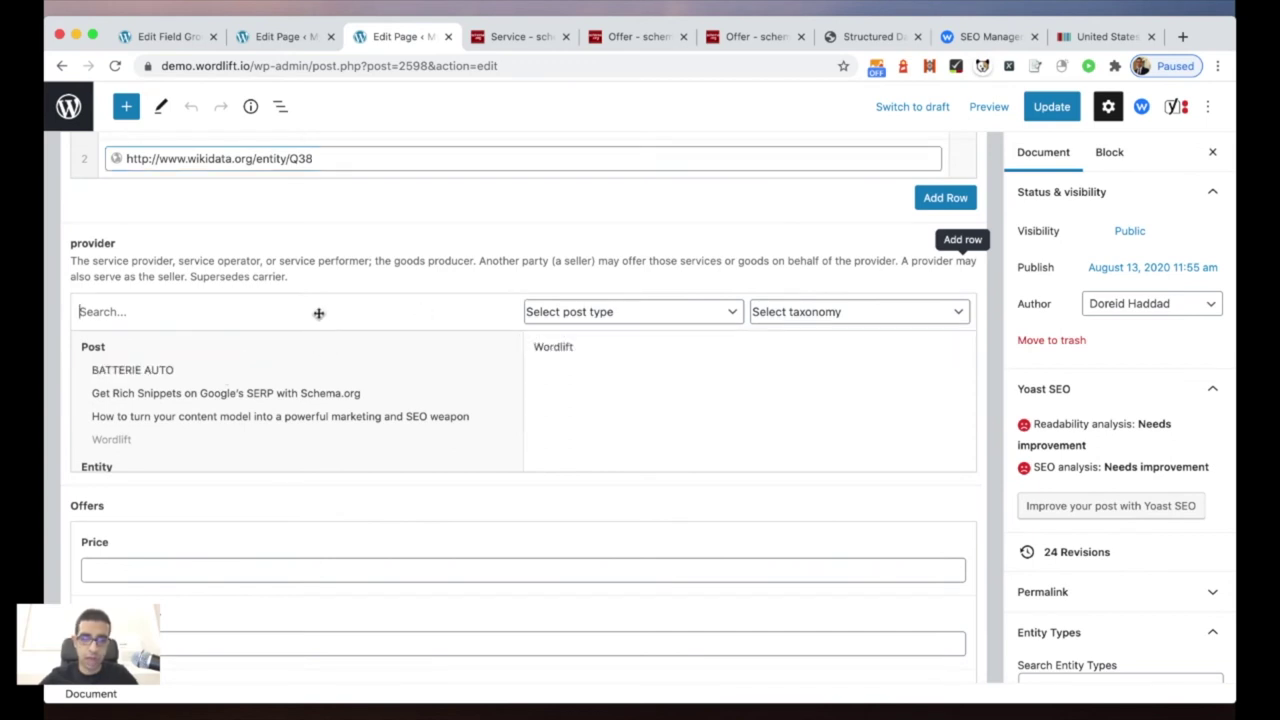
text(wordl)
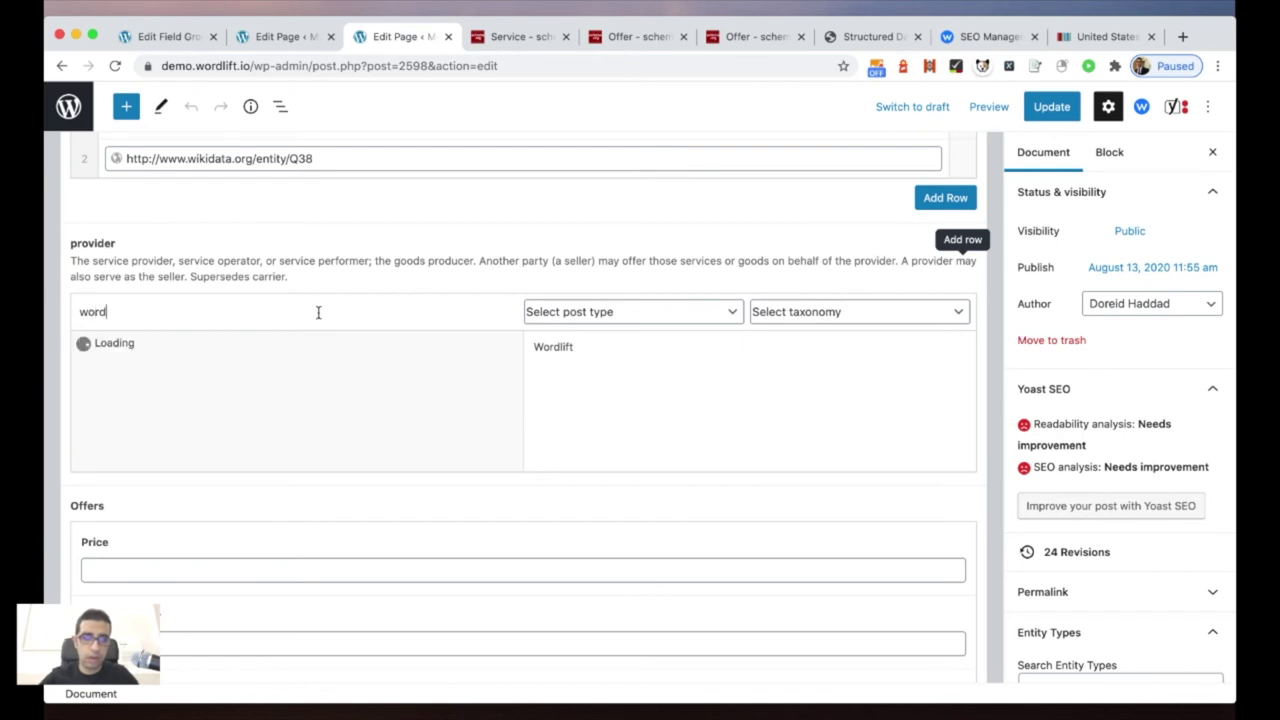
click(299, 399)
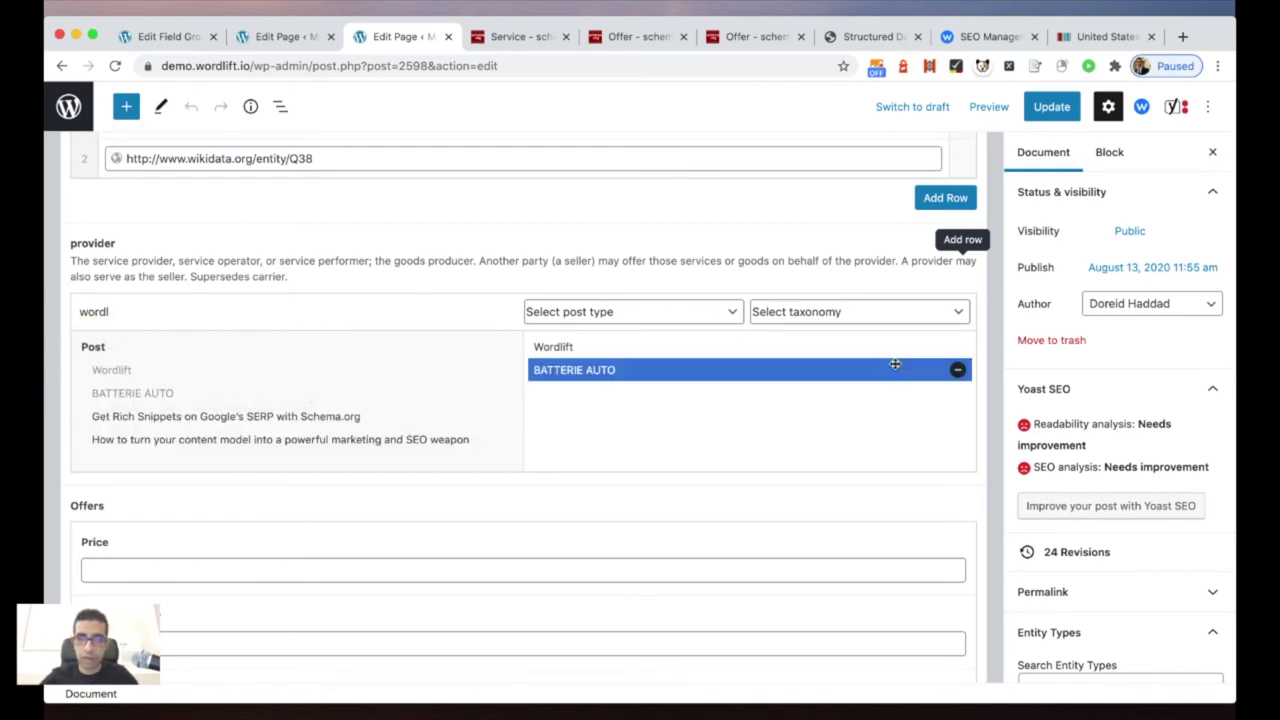
click(957, 372)
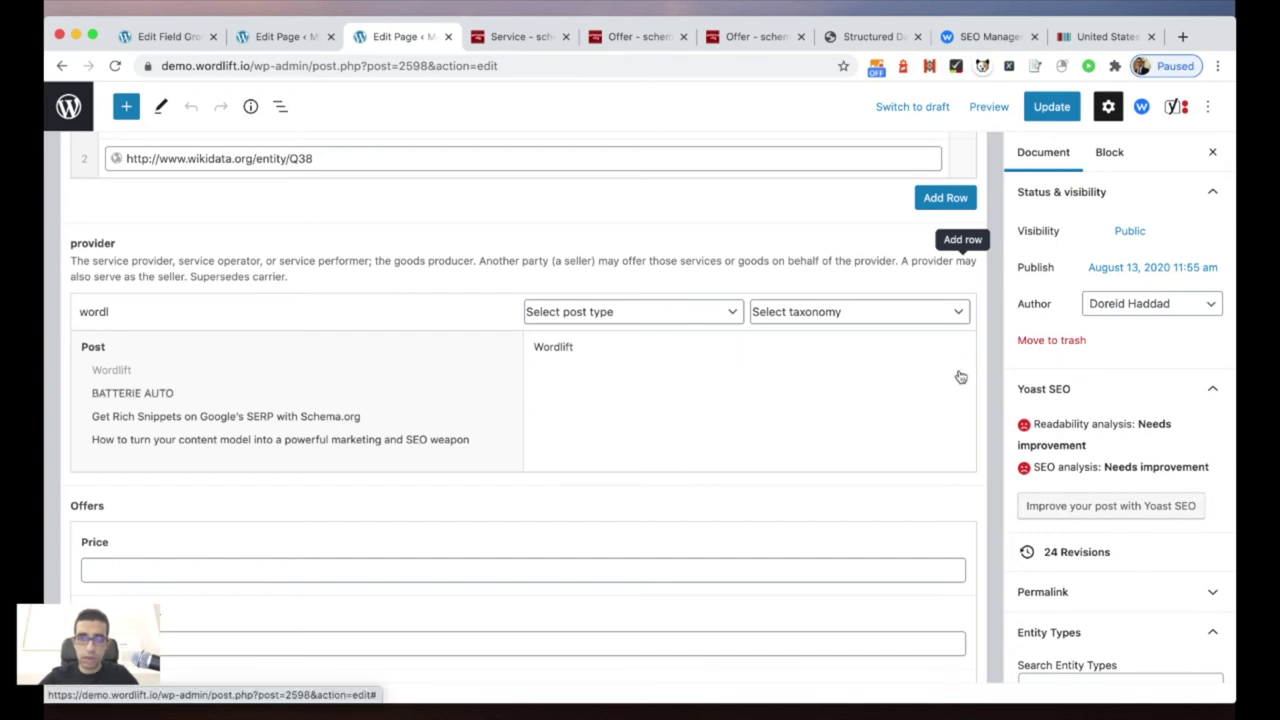
Step: Enter 1500 as the Price in the Offers fields
scroll(543, 251, down, 1)
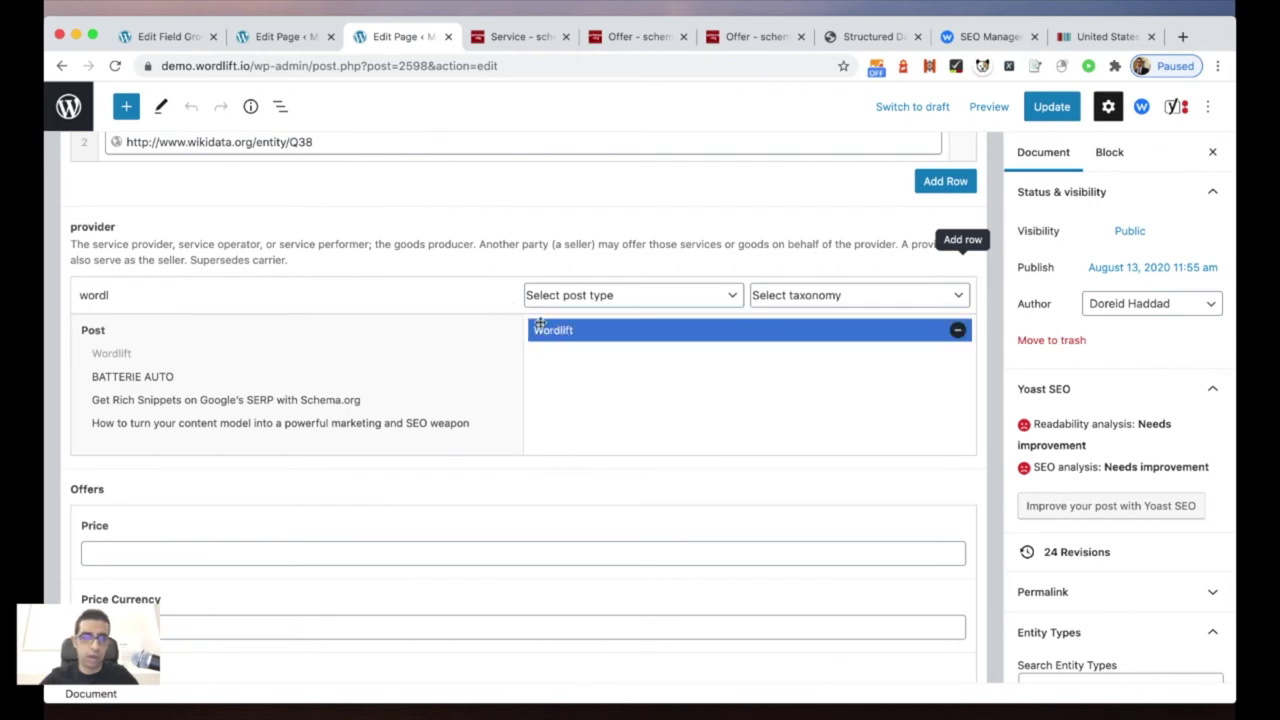
scroll(328, 243, down, 5)
click(256, 308)
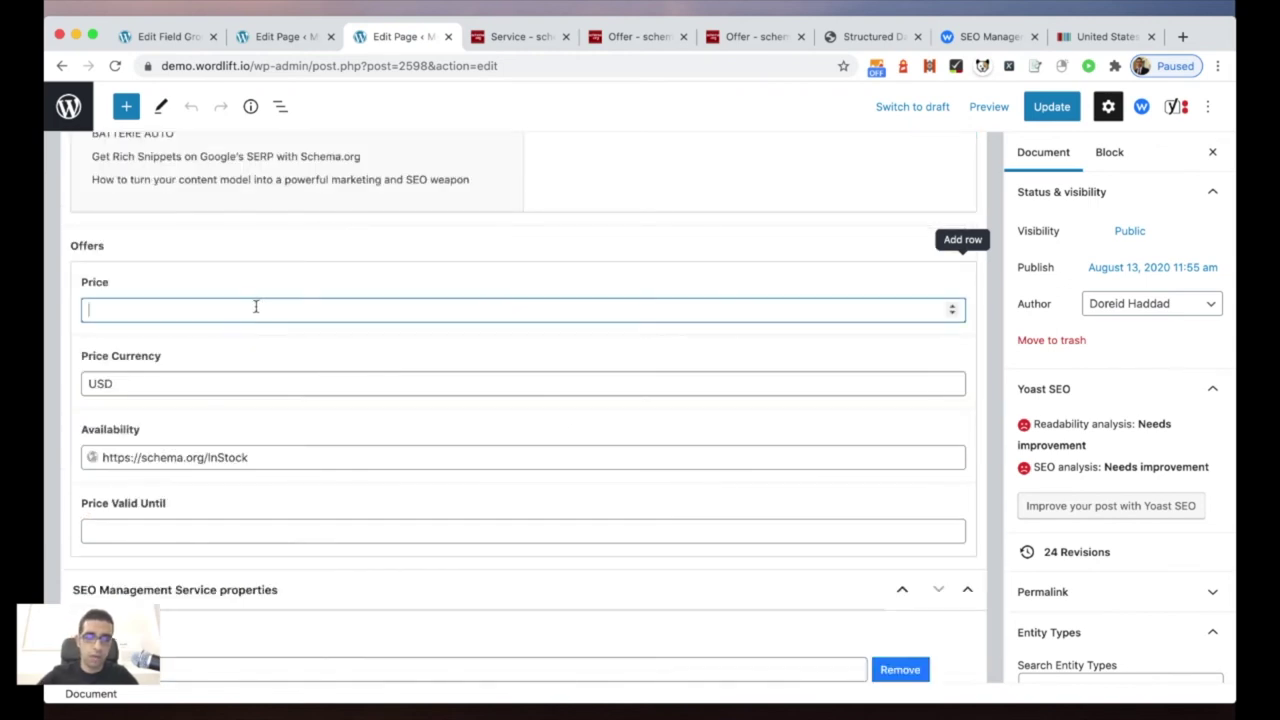
text(1500)
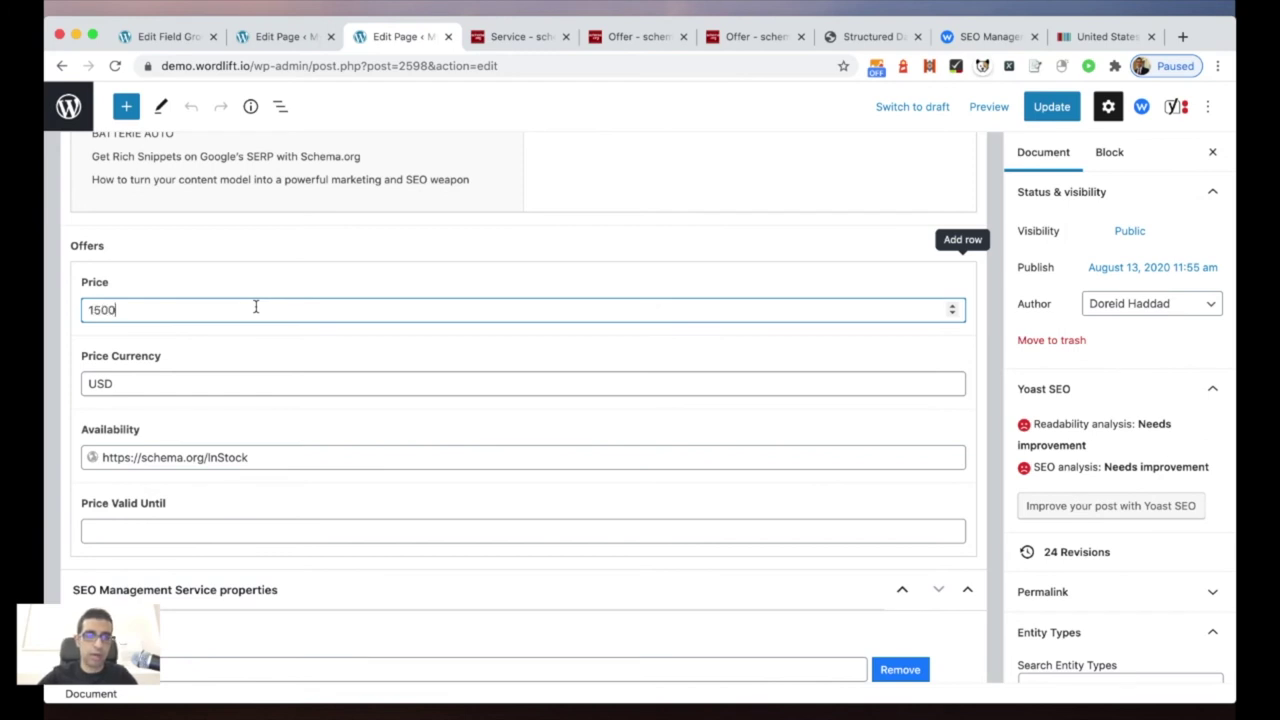
Step: Set the offer's Price Valid Until date to 2021/09/30 and update the page
scroll(194, 391, down, 1)
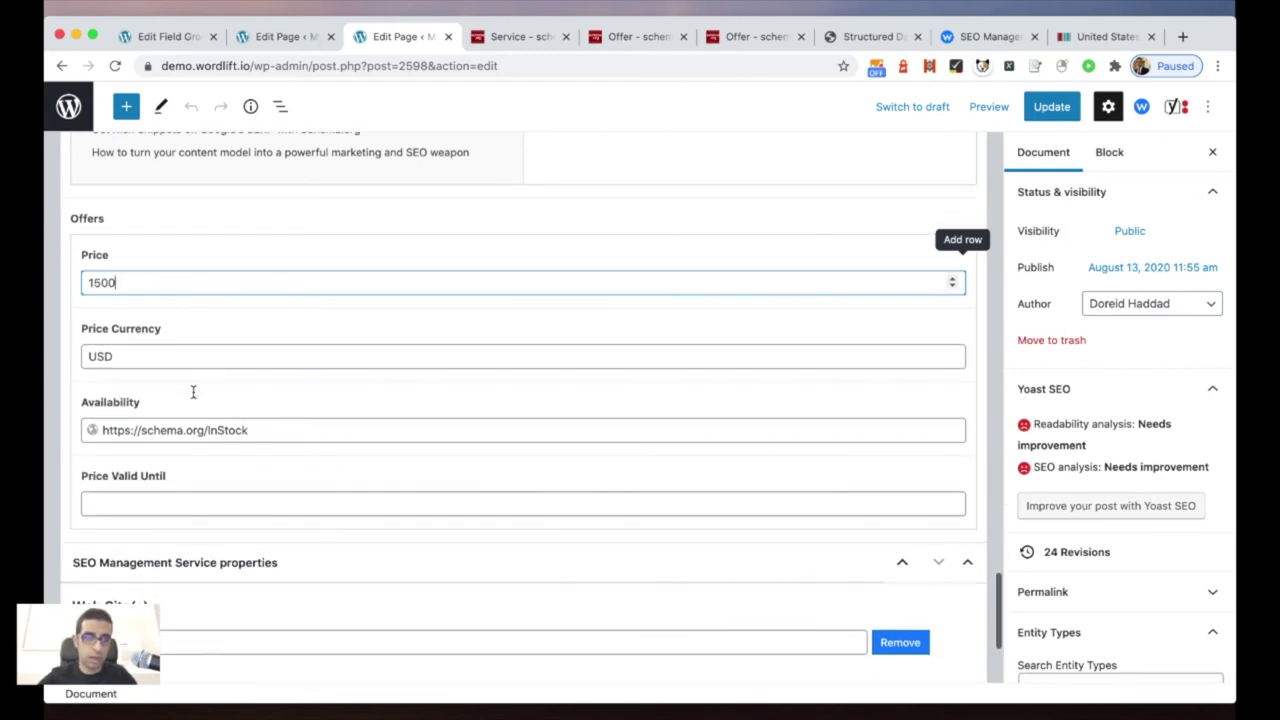
click(158, 500)
click(212, 292)
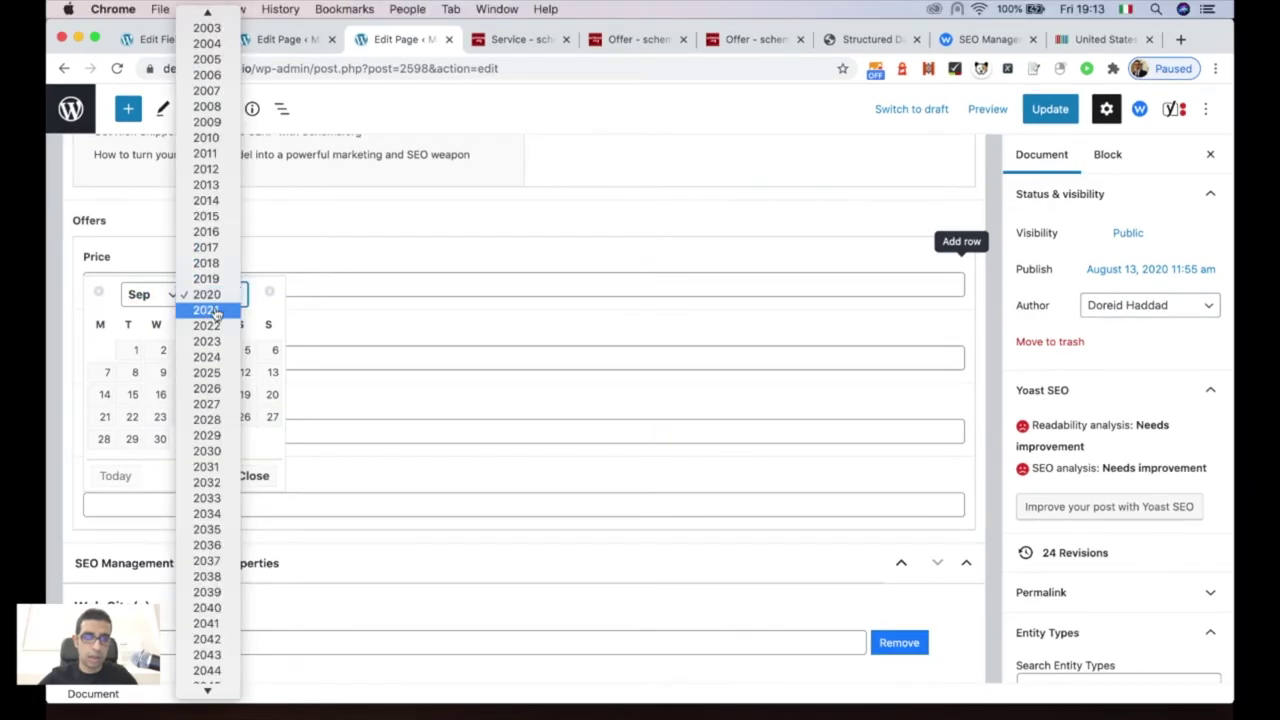
click(213, 314)
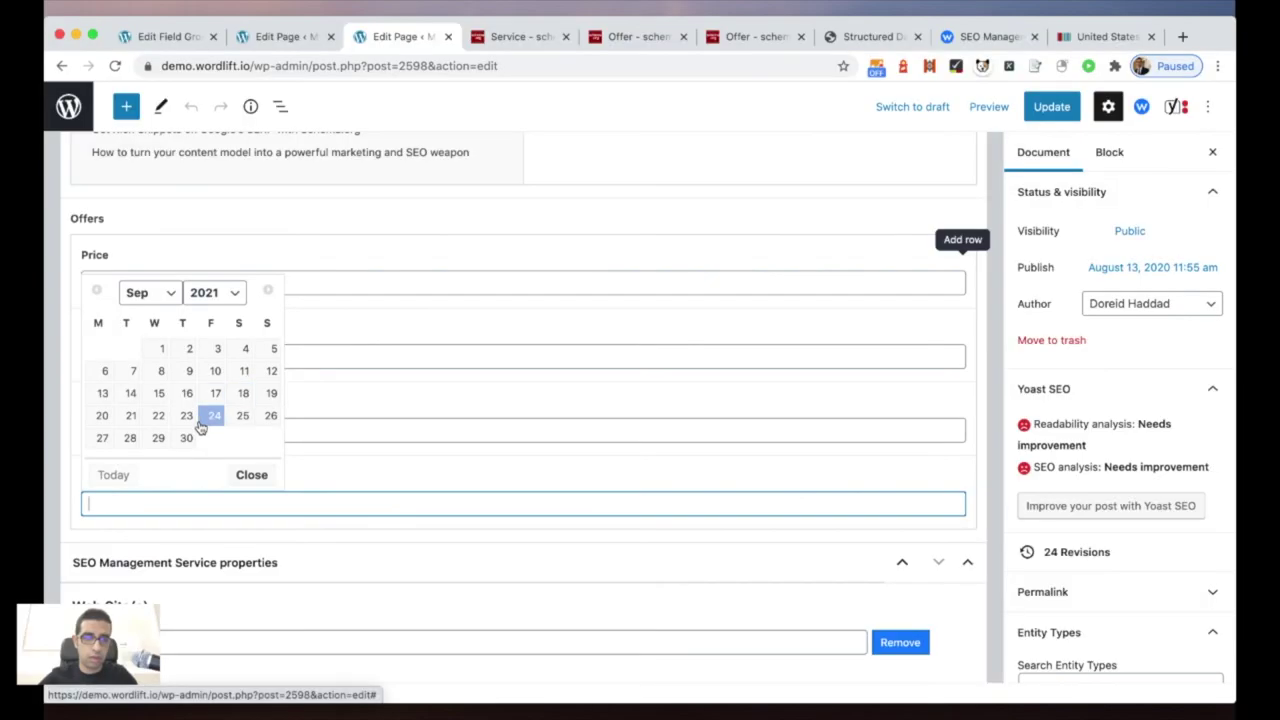
click(186, 439)
scroll(190, 443, down, 2)
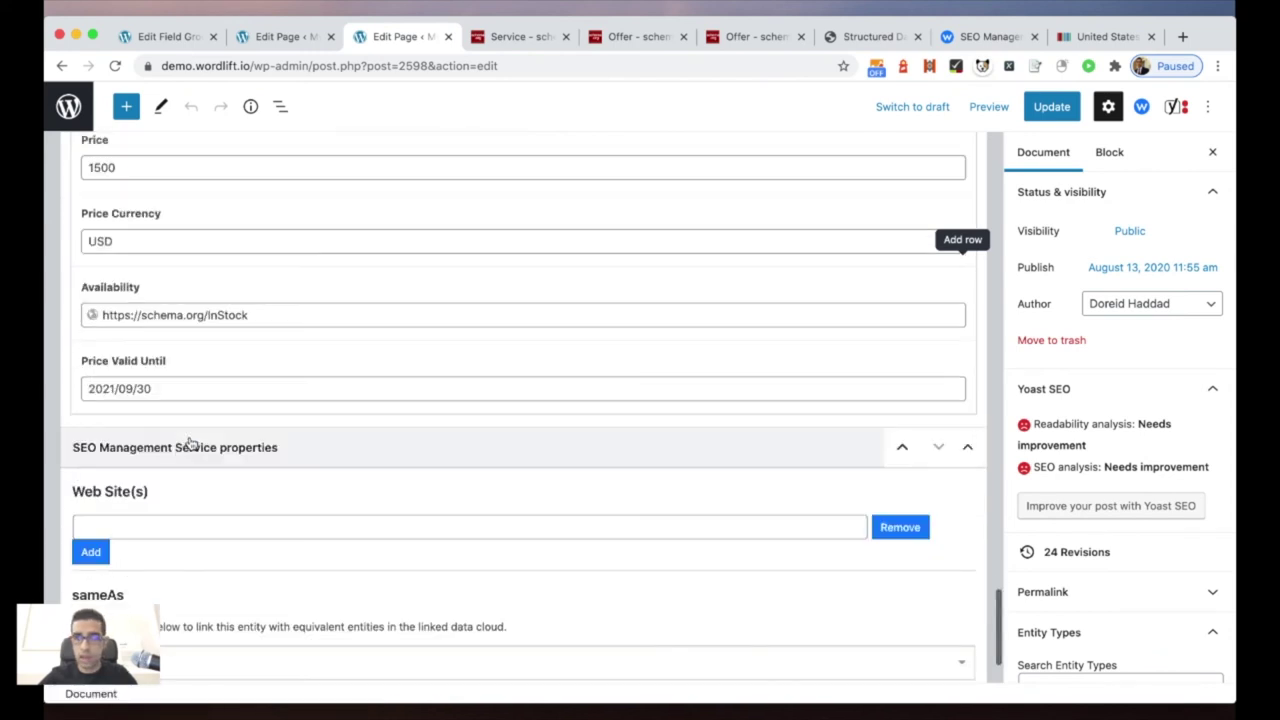
click(1064, 112)
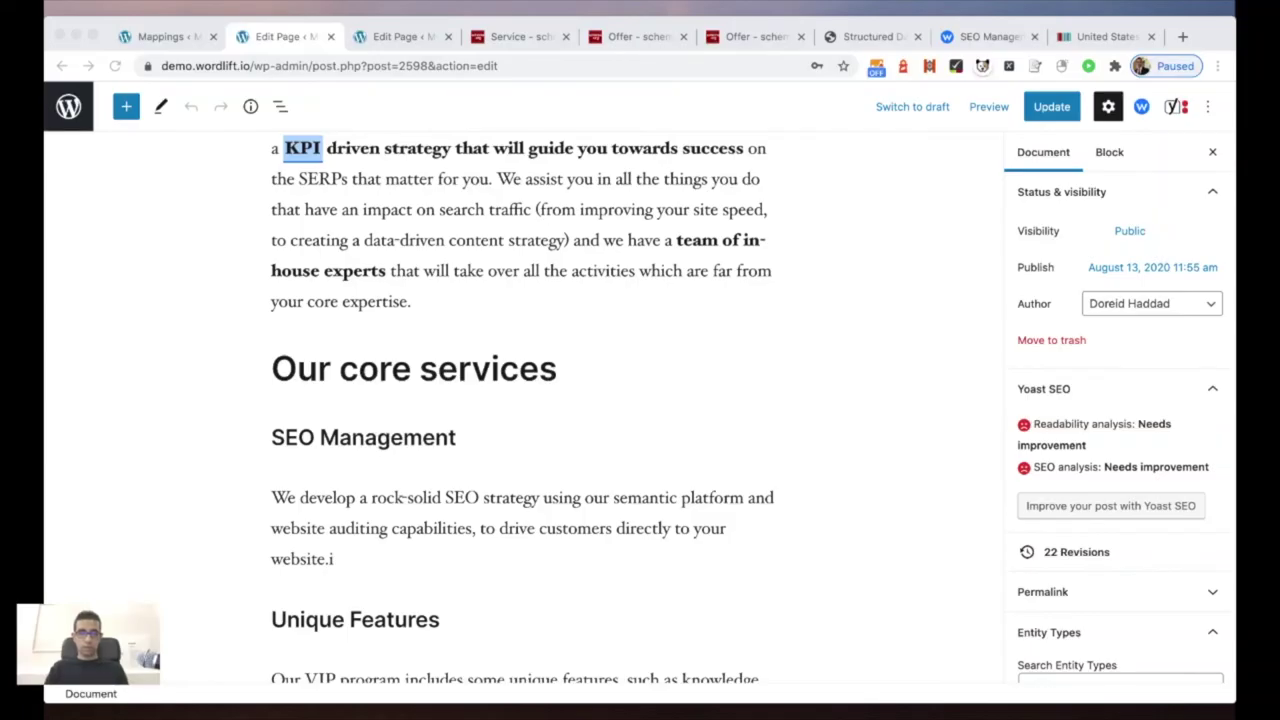
Step: Review the filled-in areaServed, provider and Offers fields in the other open editor of the page
click(186, 394)
scroll(186, 394, down, 15)
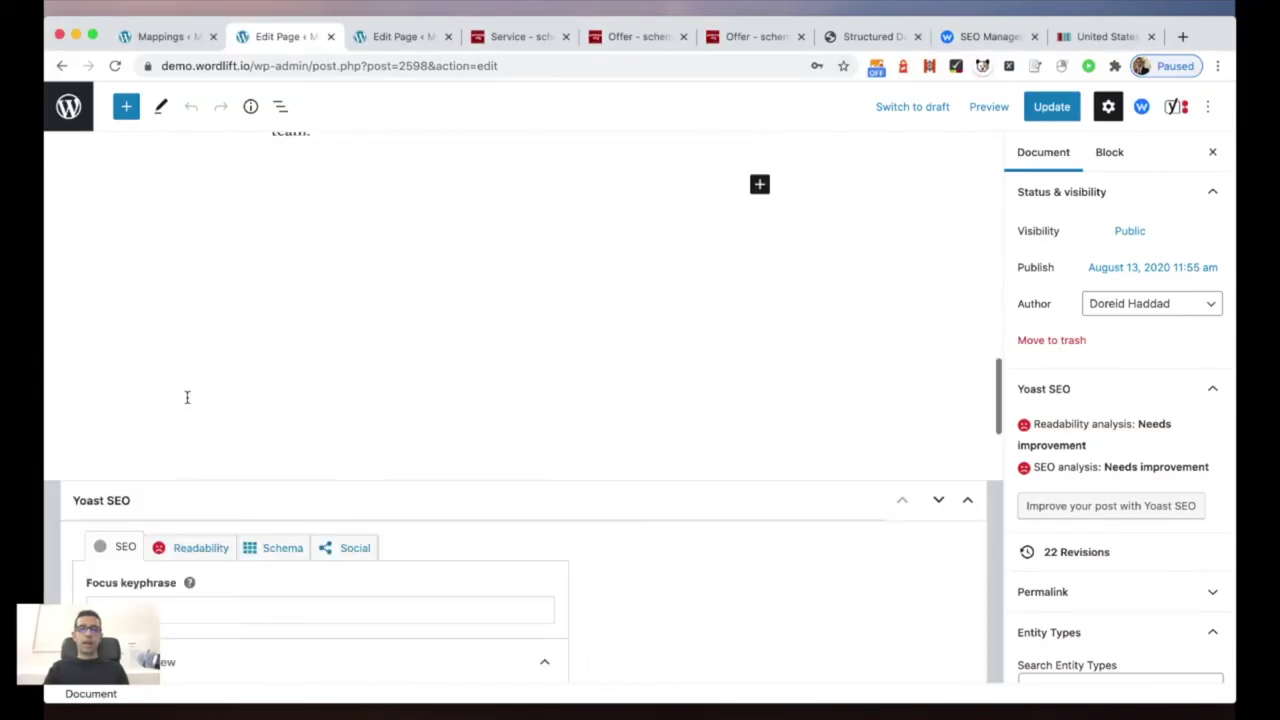
scroll(186, 402, down, 10)
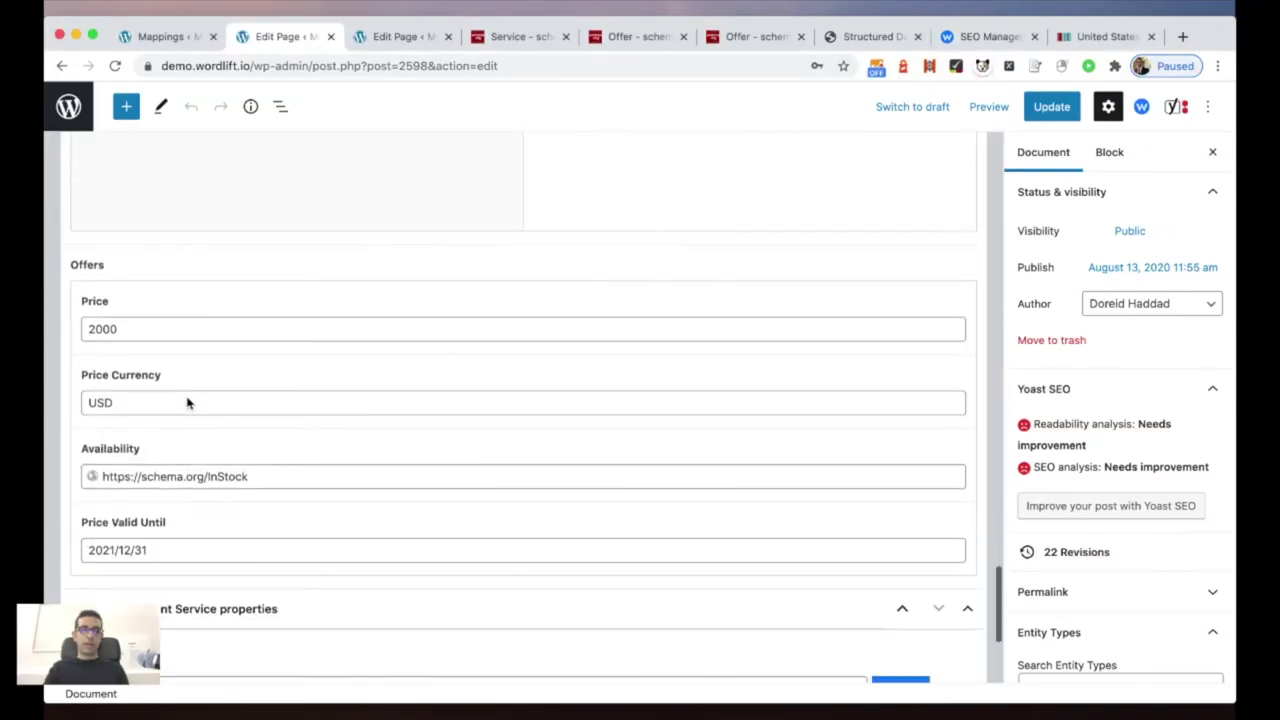
scroll(187, 402, up, 15)
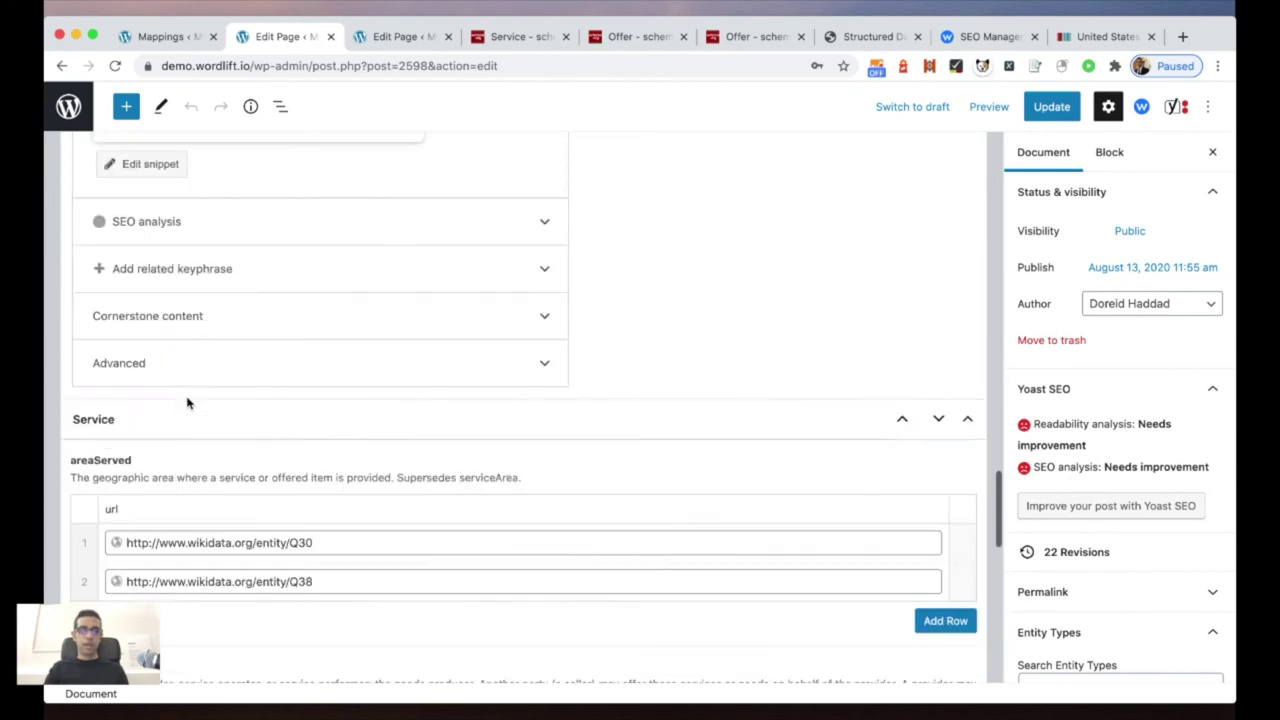
scroll(187, 402, up, 10)
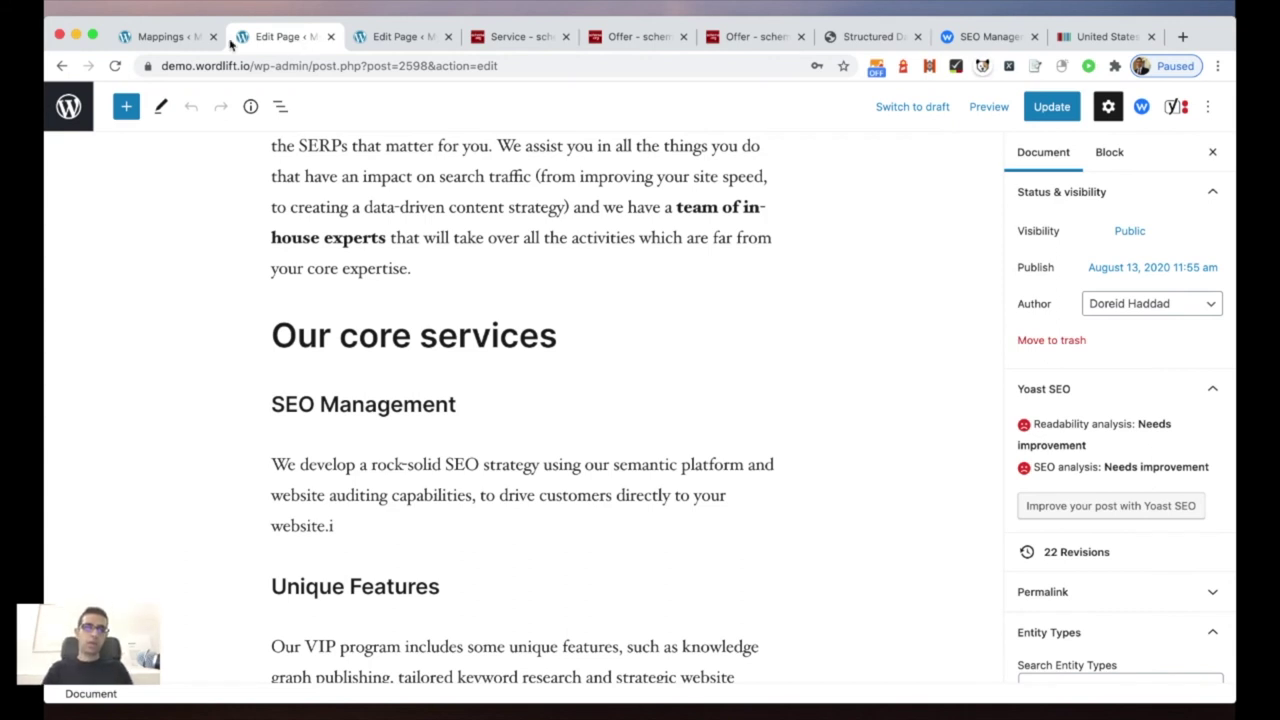
Step: Create a new mapping on the WordPress Mappings page and title it Service
click(167, 40)
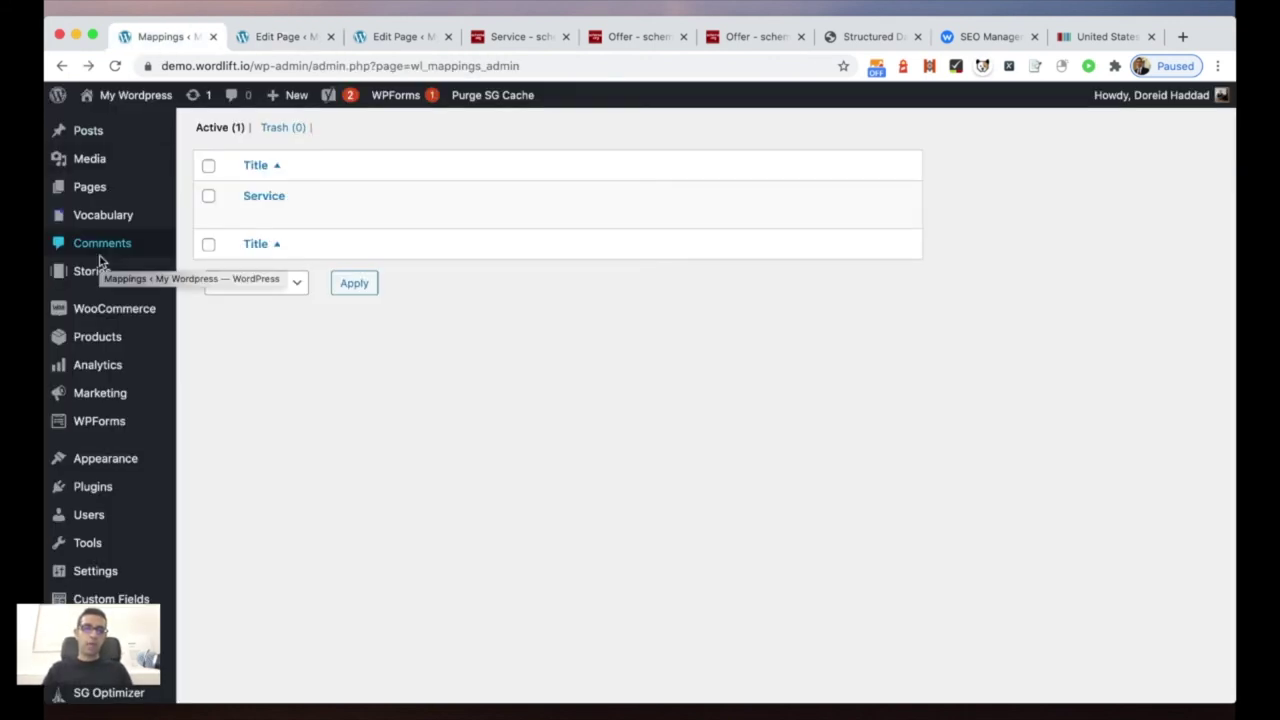
scroll(100, 260, down, 4)
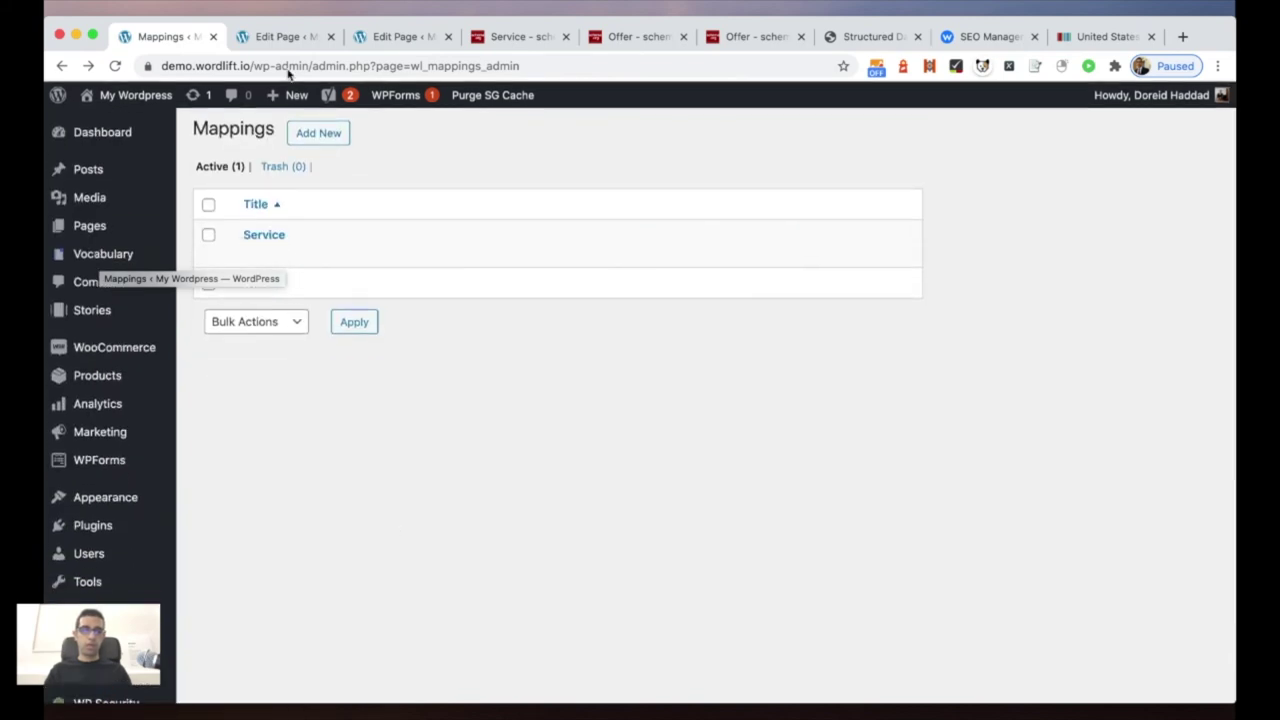
click(315, 149)
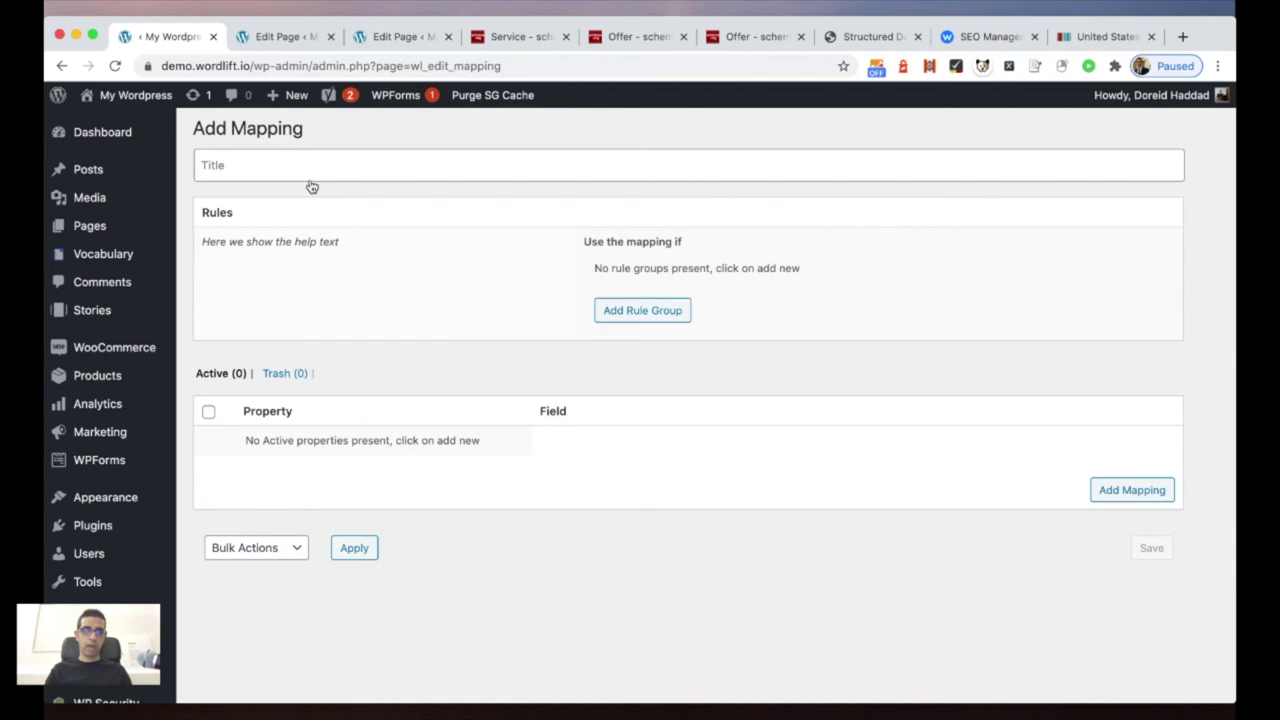
click(310, 178)
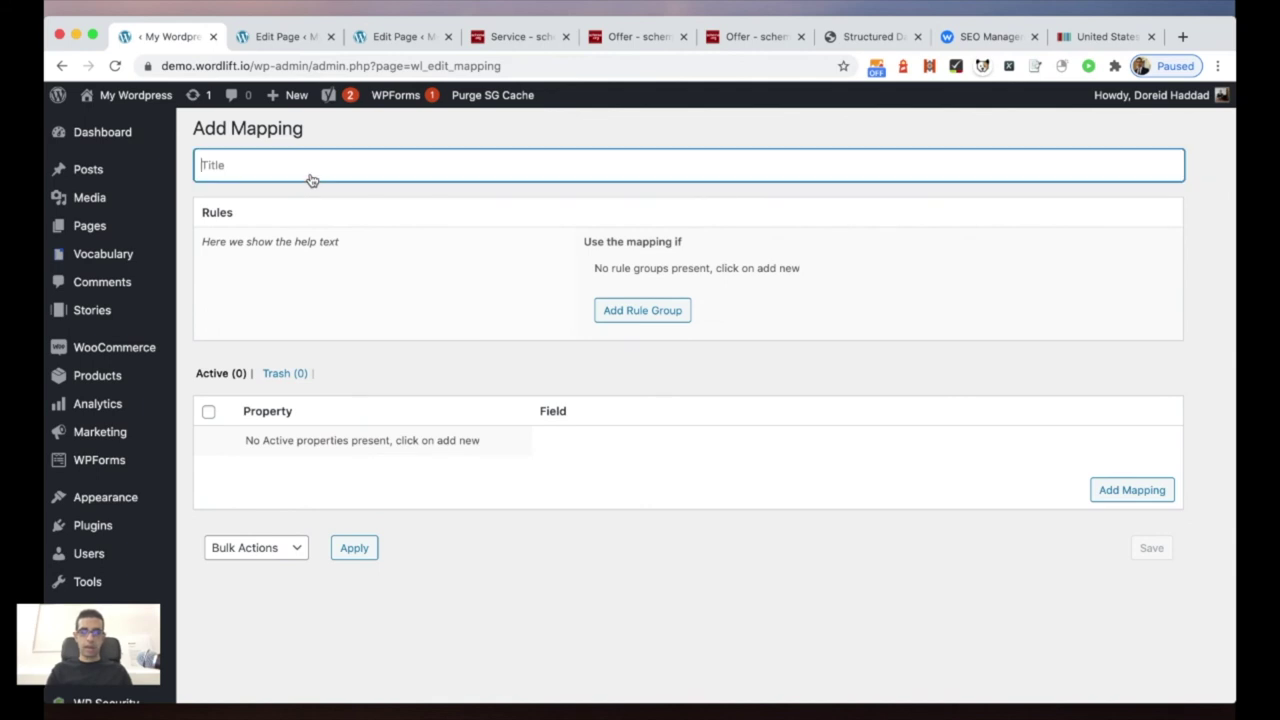
text(Service)
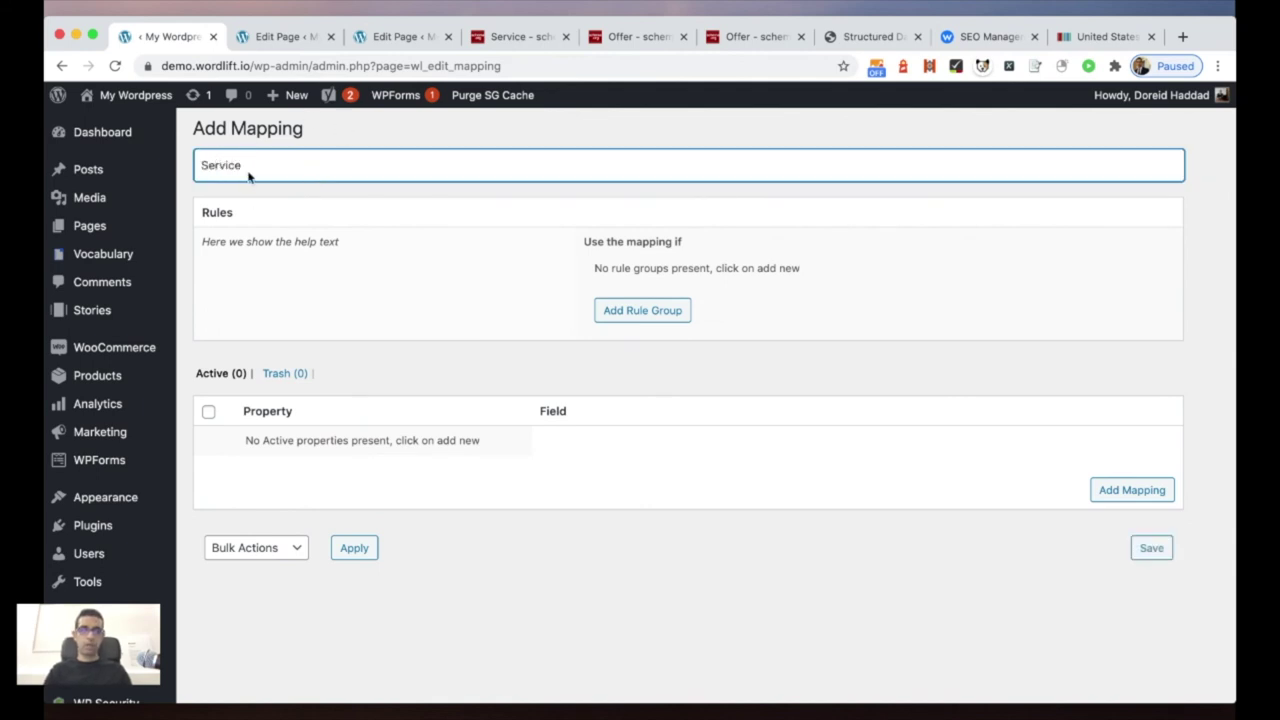
Step: Add a rule group that applies the Service mapping if Entity Types is equal to Service
click(617, 312)
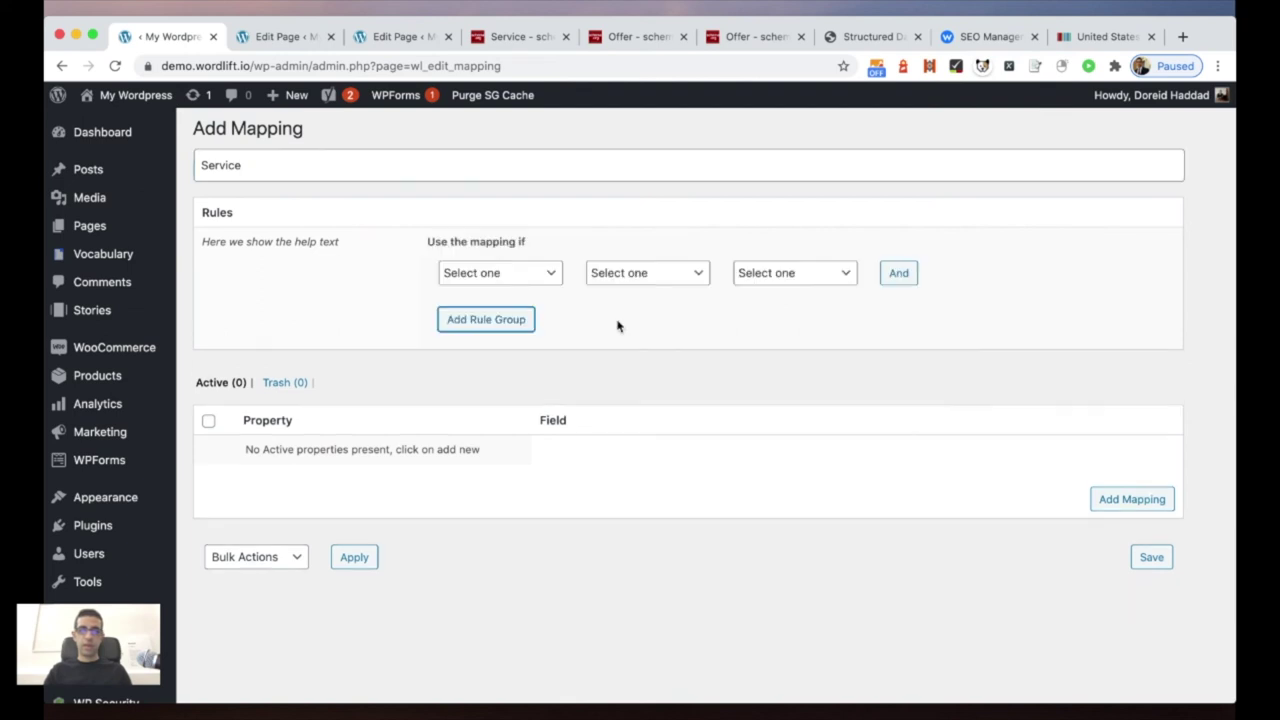
click(529, 277)
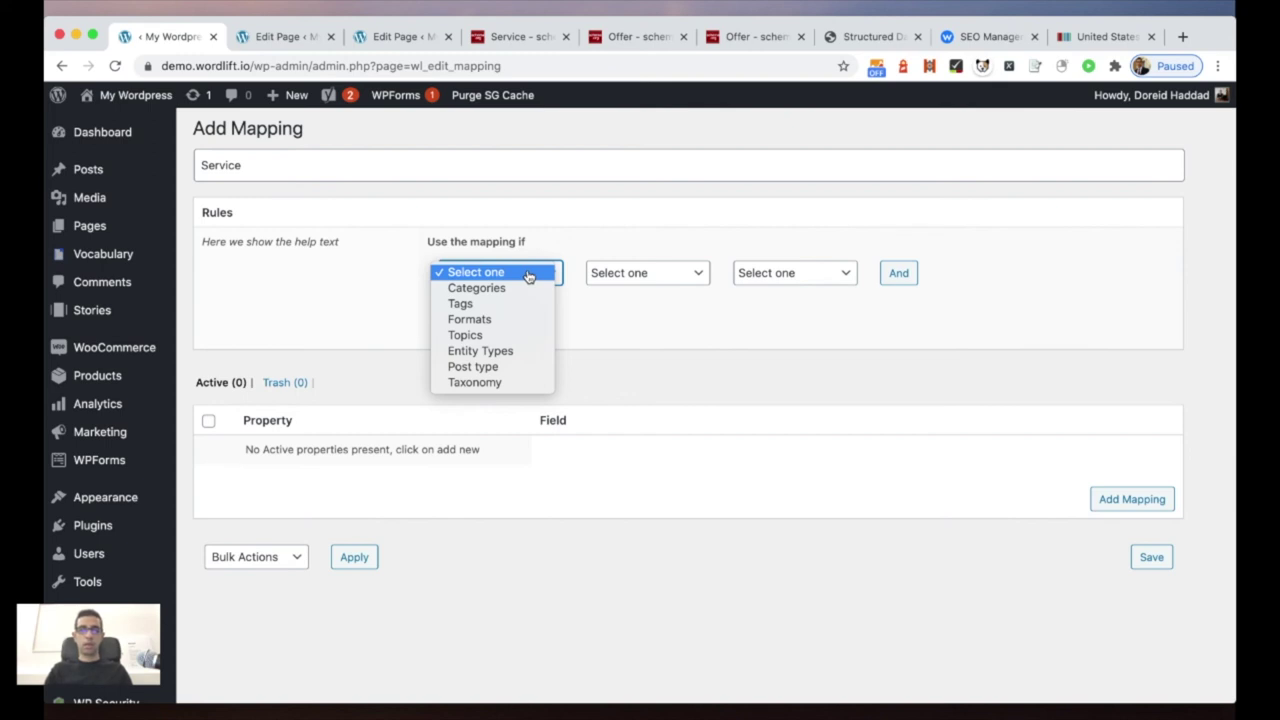
click(506, 356)
click(632, 277)
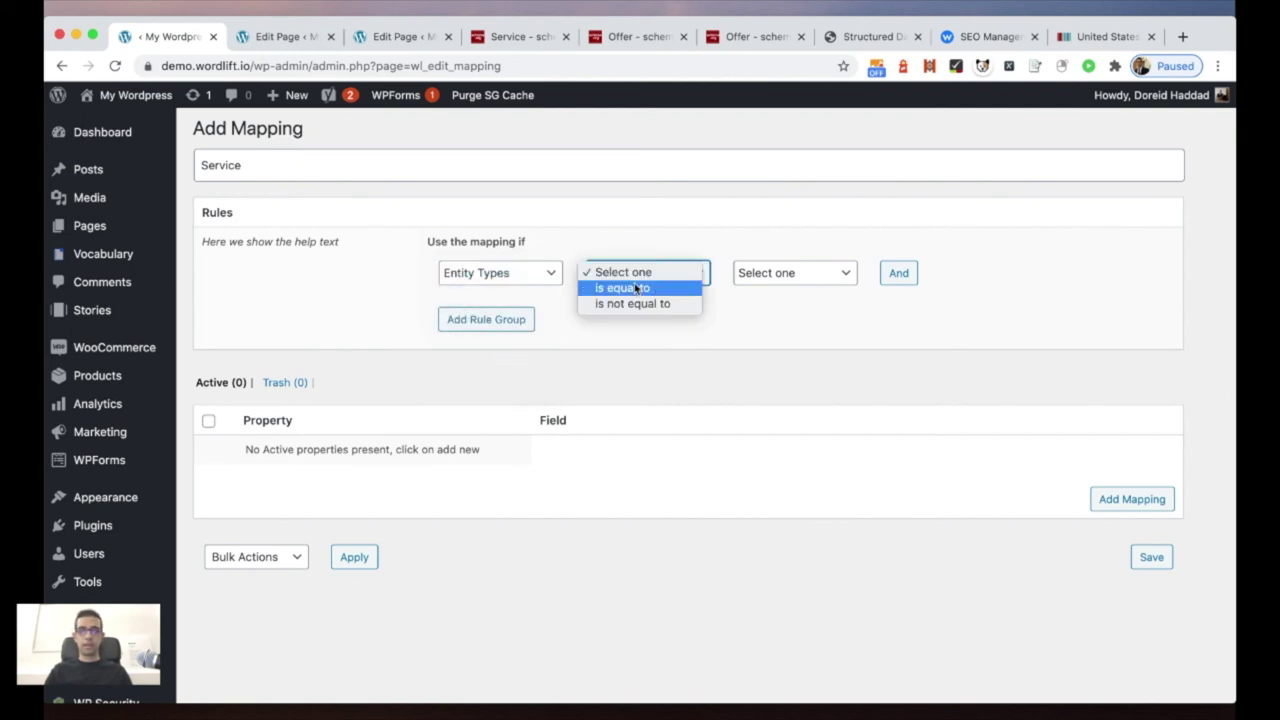
click(636, 288)
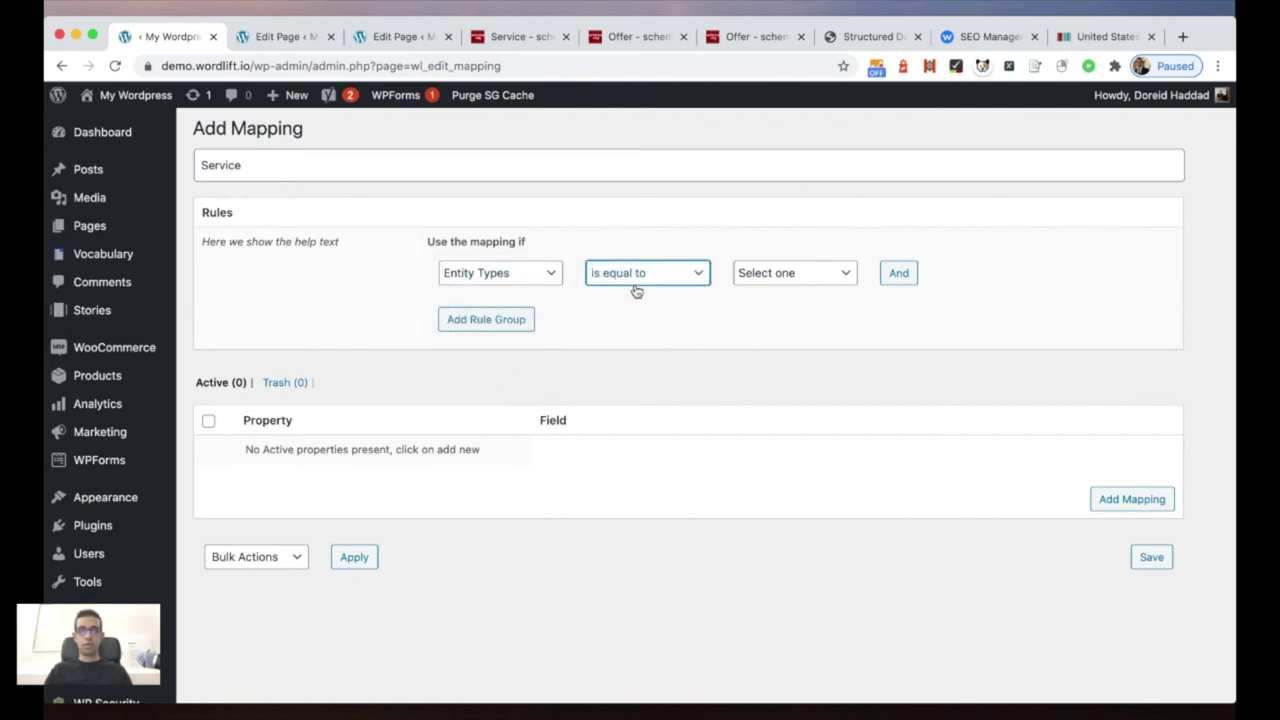
click(778, 275)
scroll(866, 474, down, 20)
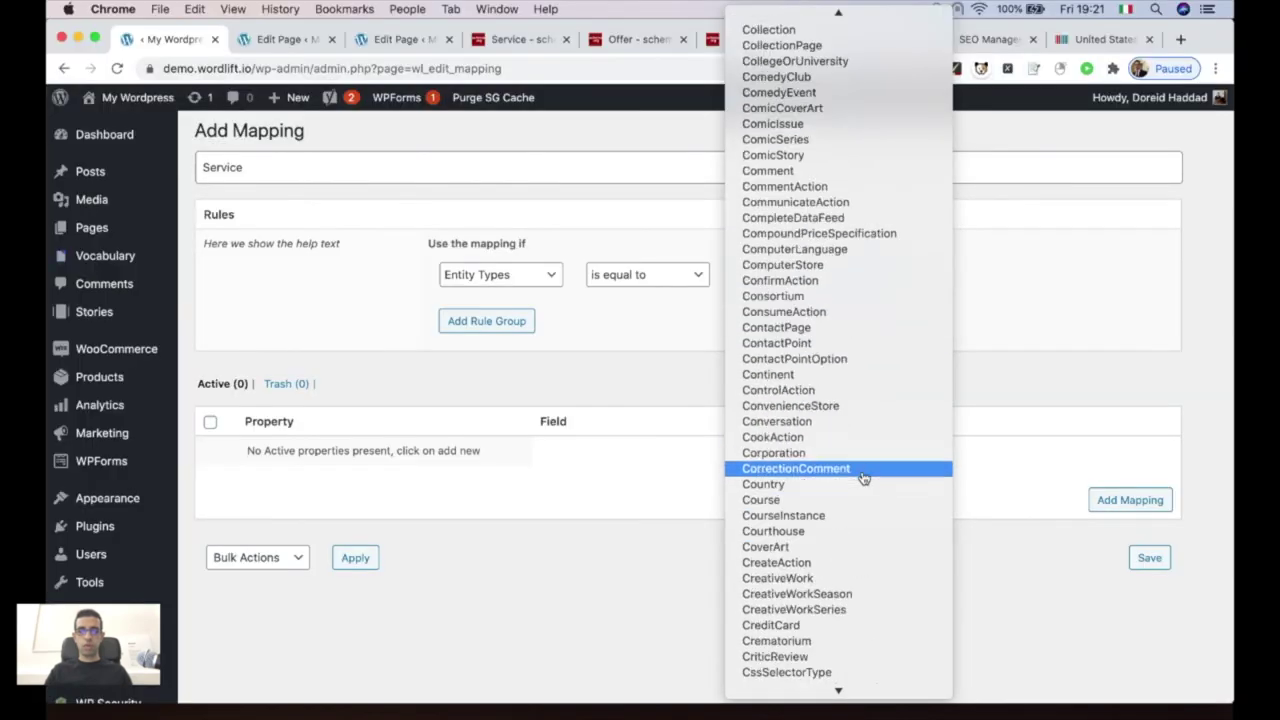
scroll(864, 478, down, 20)
scroll(864, 478, down, 20)
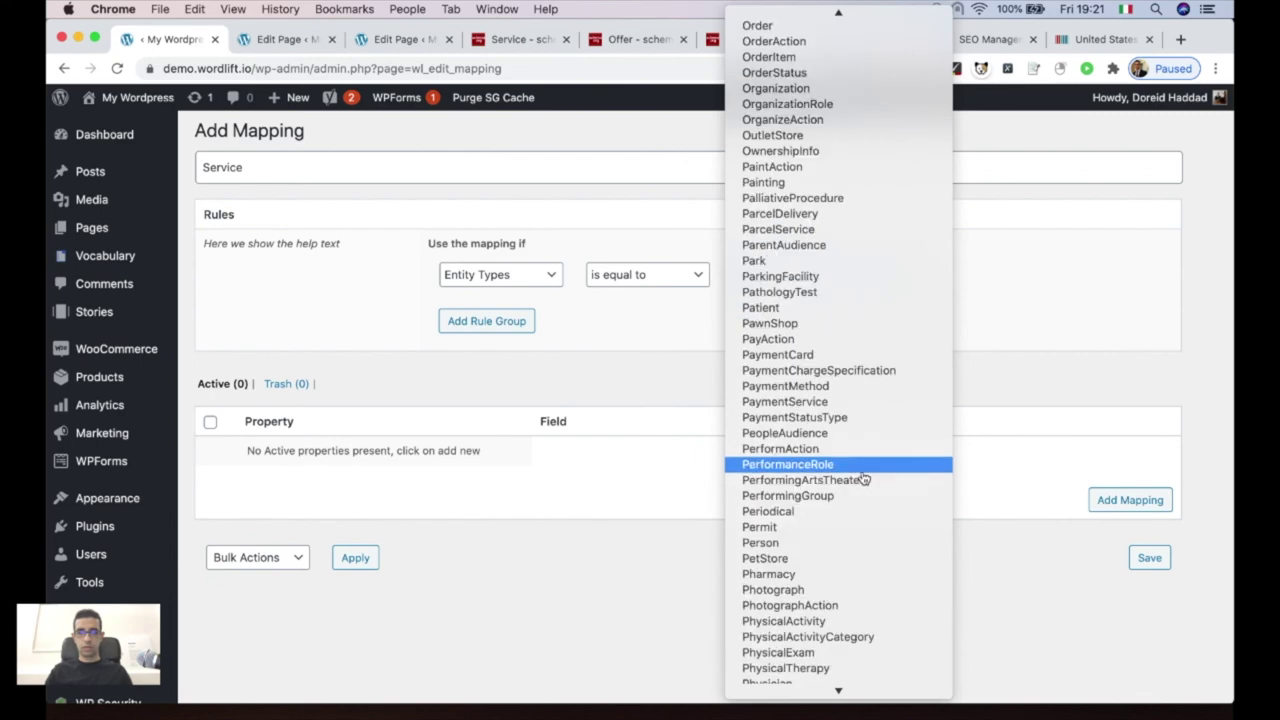
scroll(864, 479, down, 20)
scroll(842, 437, down, 15)
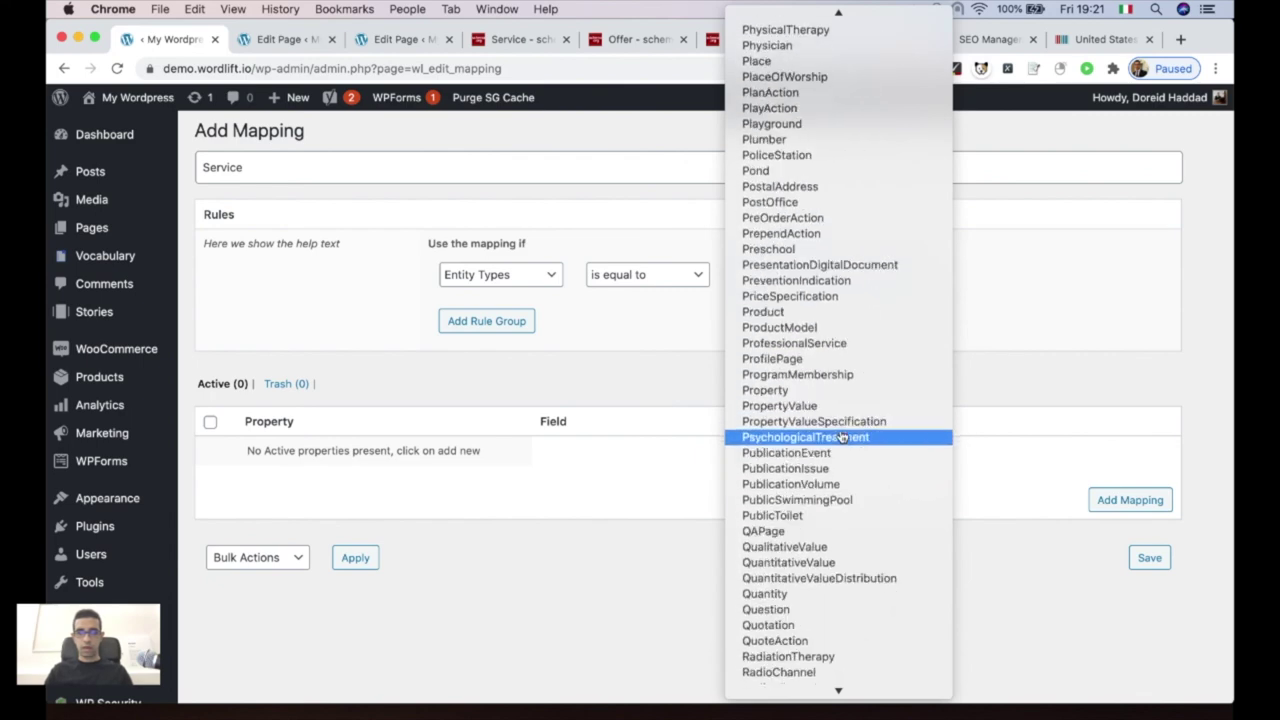
scroll(842, 437, down, 10)
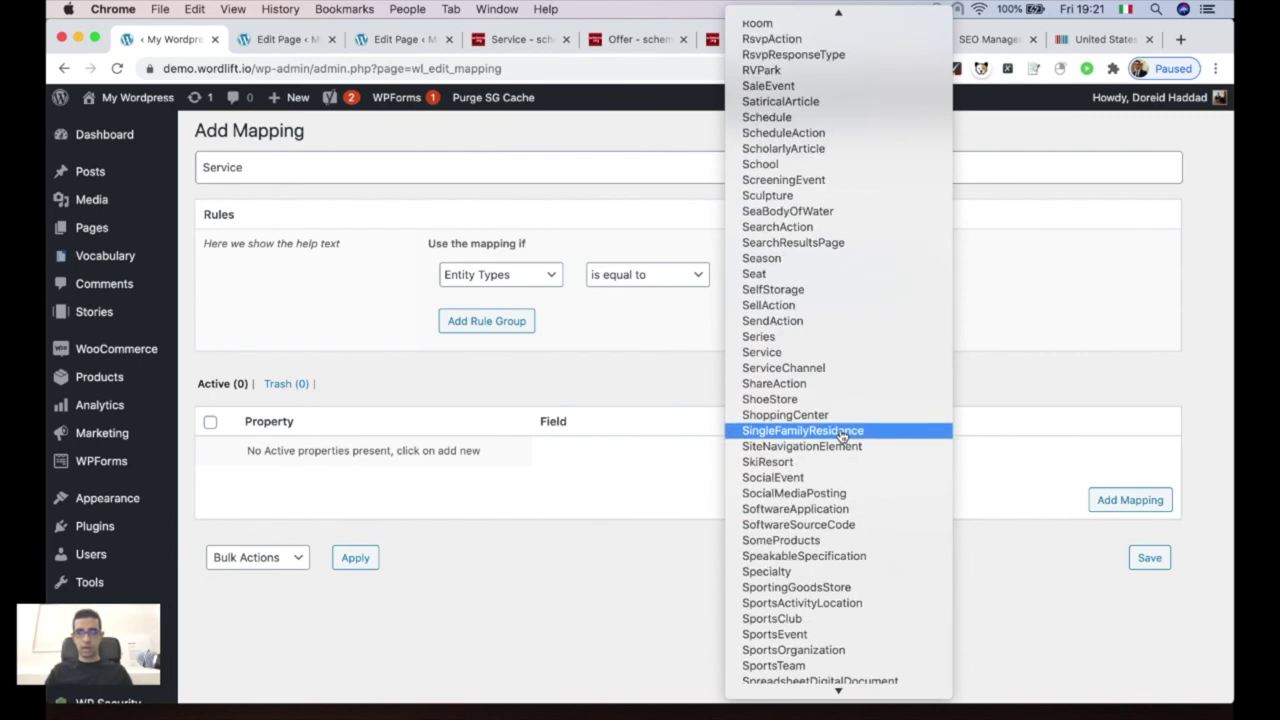
scroll(818, 167, up, 3)
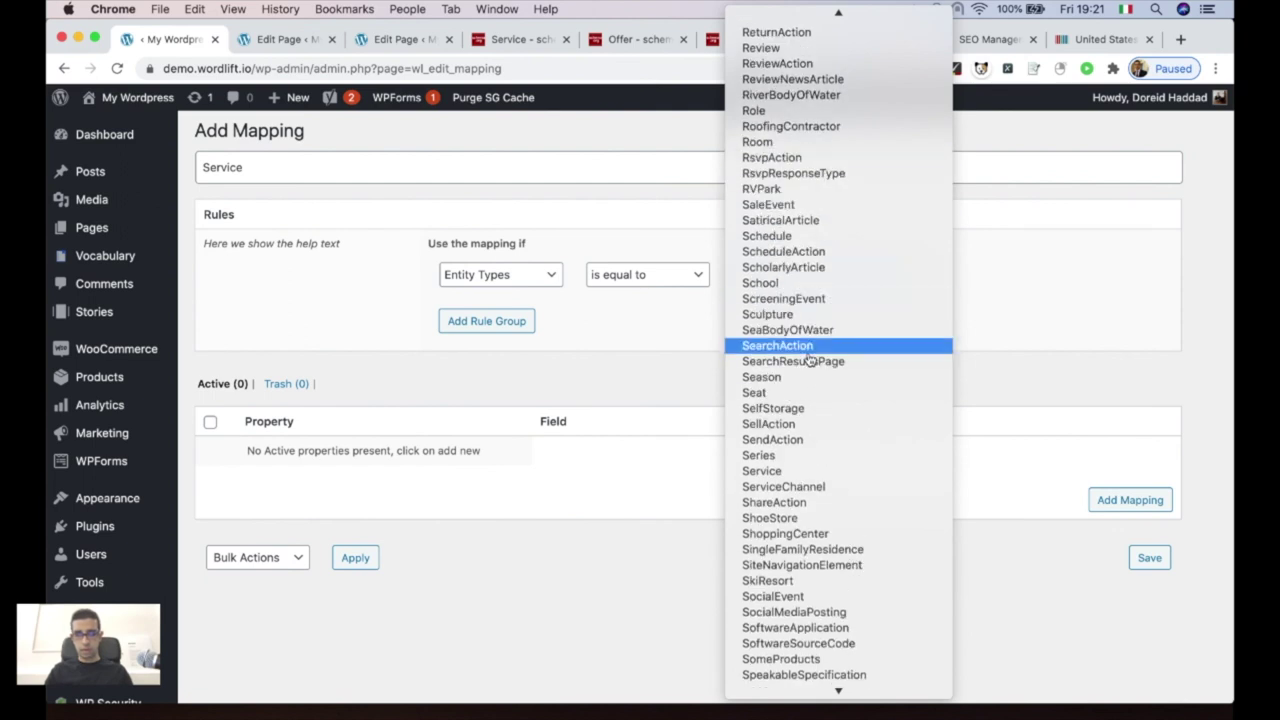
scroll(805, 380, down, 1)
click(800, 455)
Step: Add a property mapping to the Service mapping and name its property areaServed
scroll(1070, 350, down, 1)
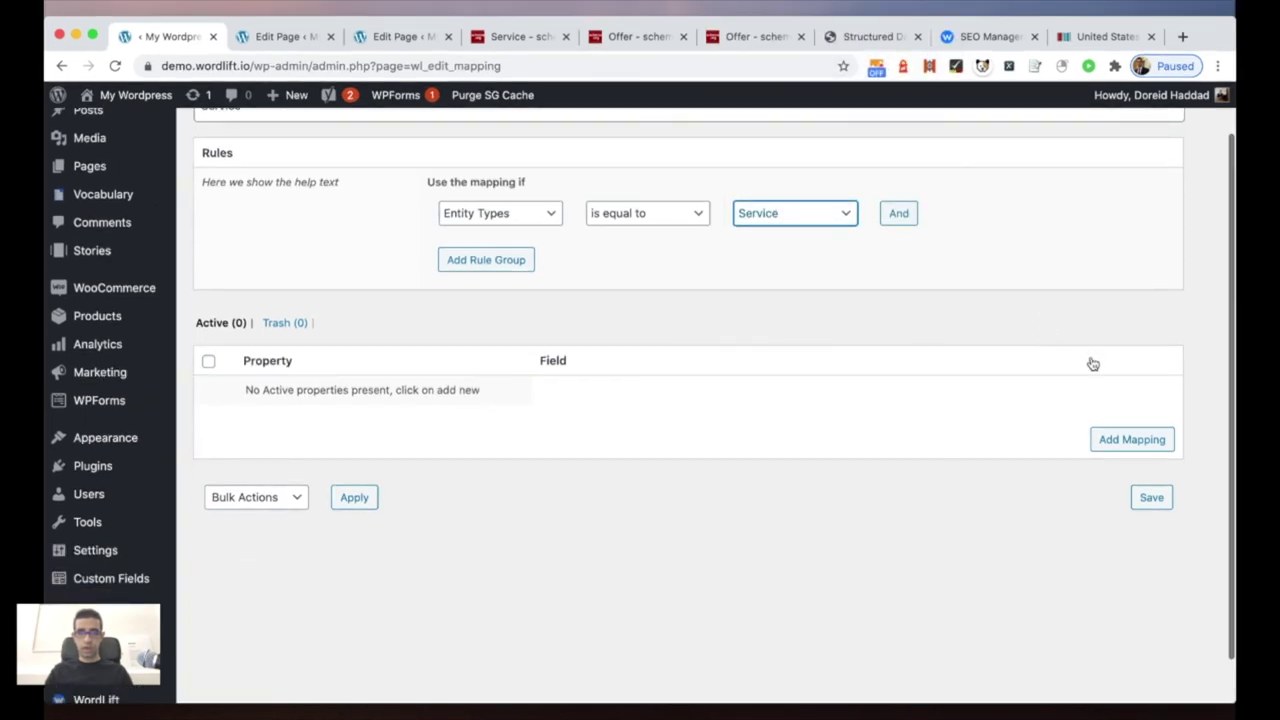
click(1112, 437)
scroll(1114, 437, down, 1)
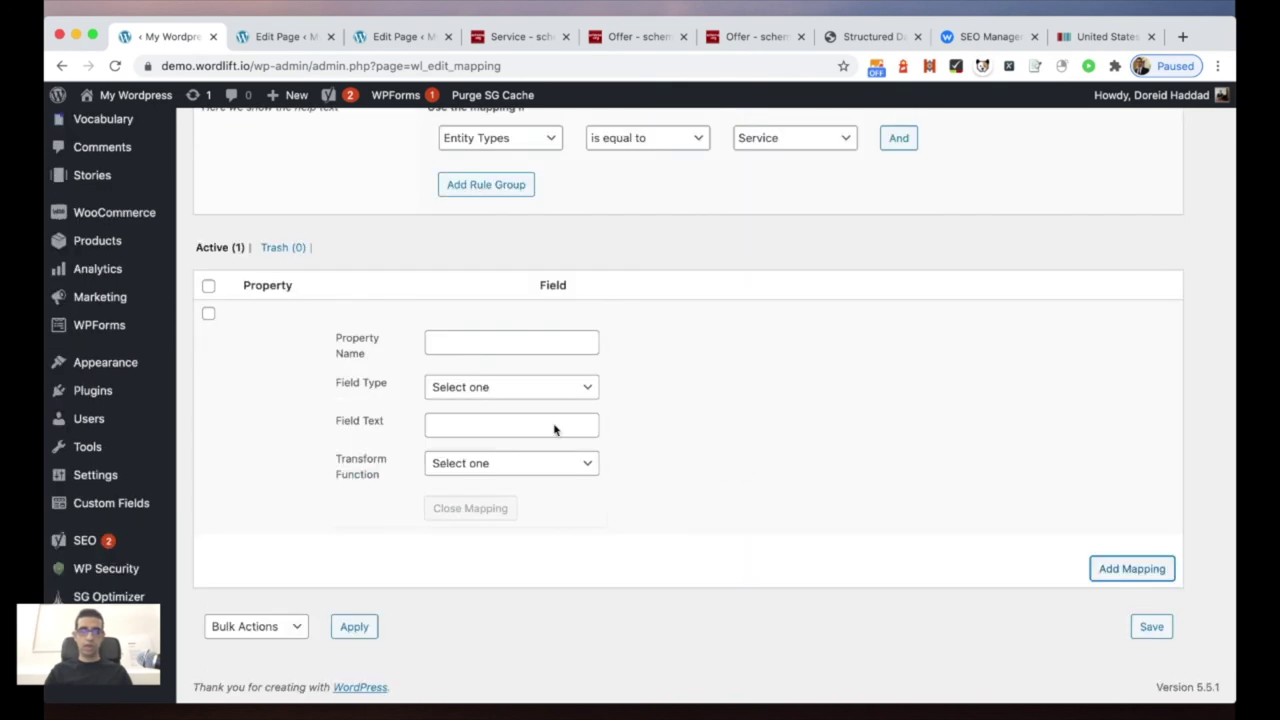
key(super+Tab)
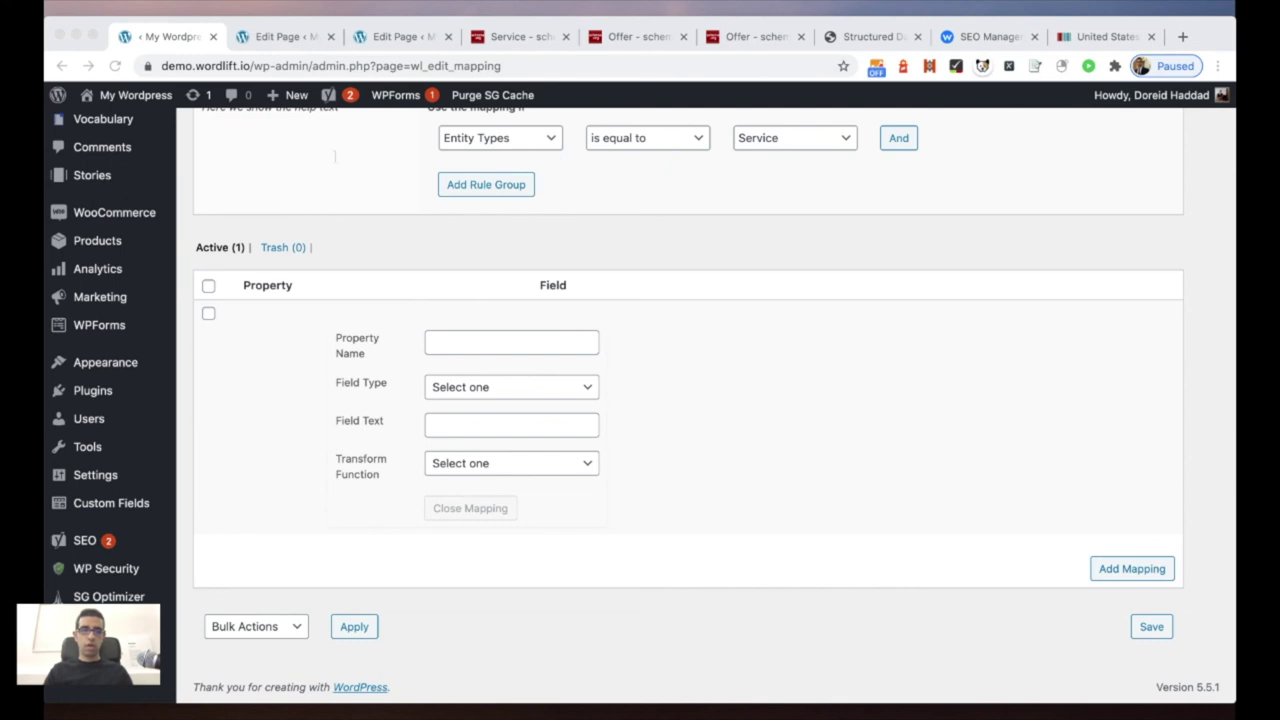
key(super+Tab)
click(457, 346)
text(areaServed)
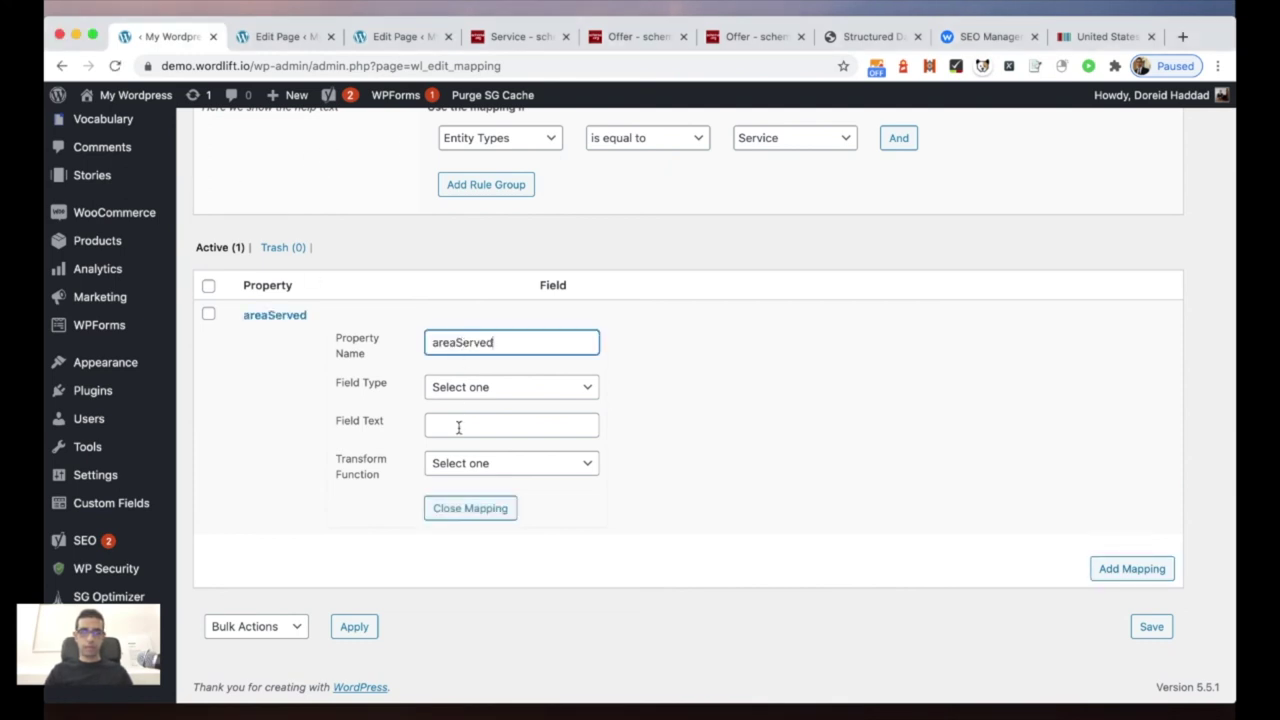
Step: Map the areaServed property to the ACF field areaServed from the Service - Test group
click(470, 387)
click(490, 434)
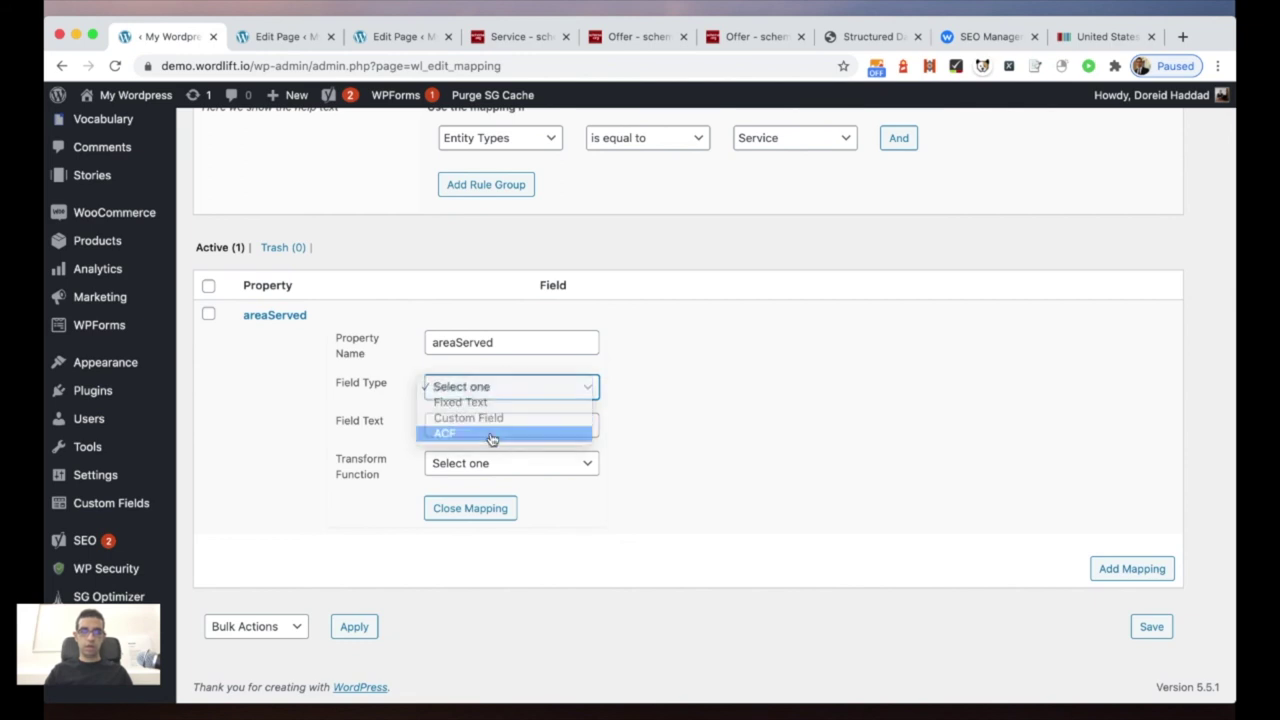
click(514, 429)
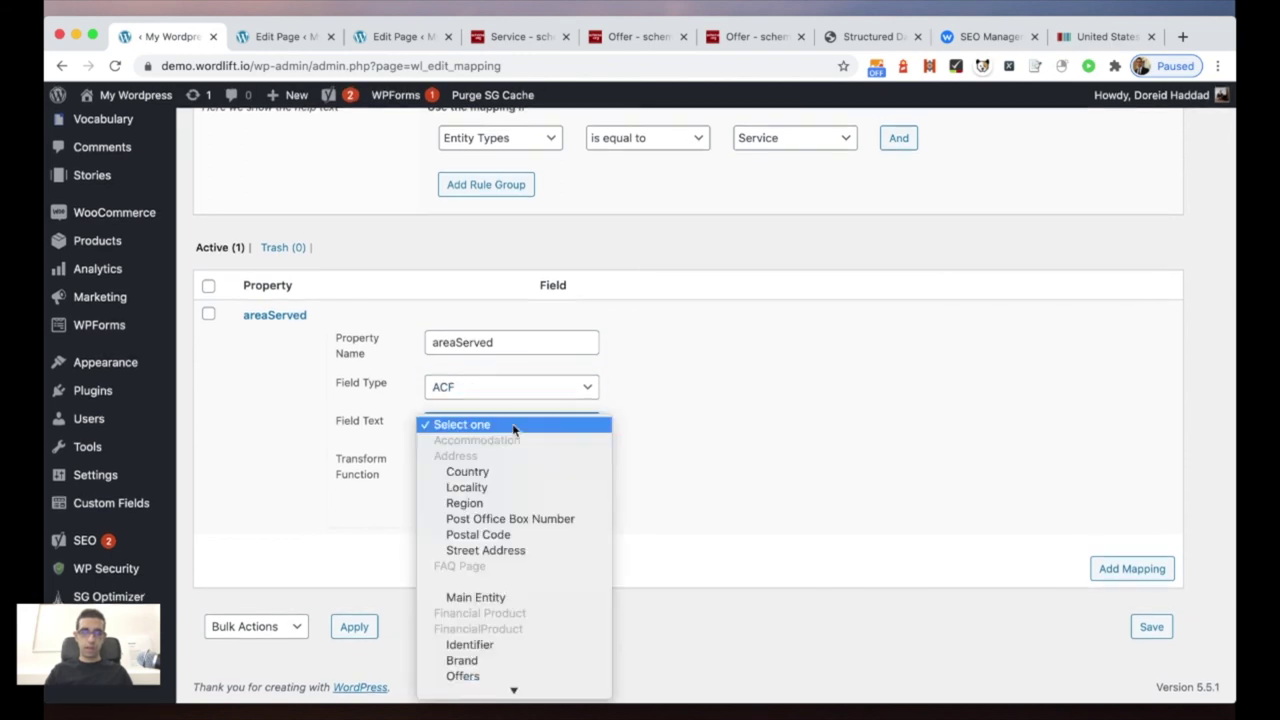
scroll(514, 429, down, 5)
scroll(514, 433, down, 2)
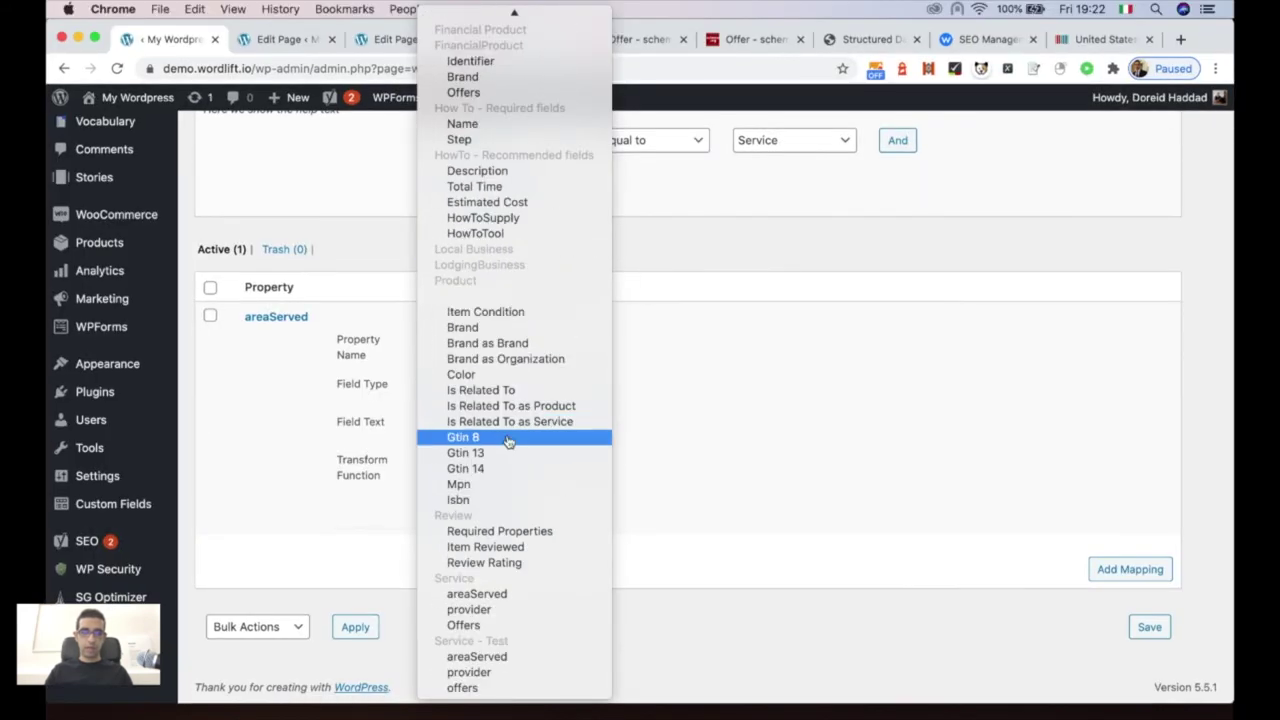
click(477, 657)
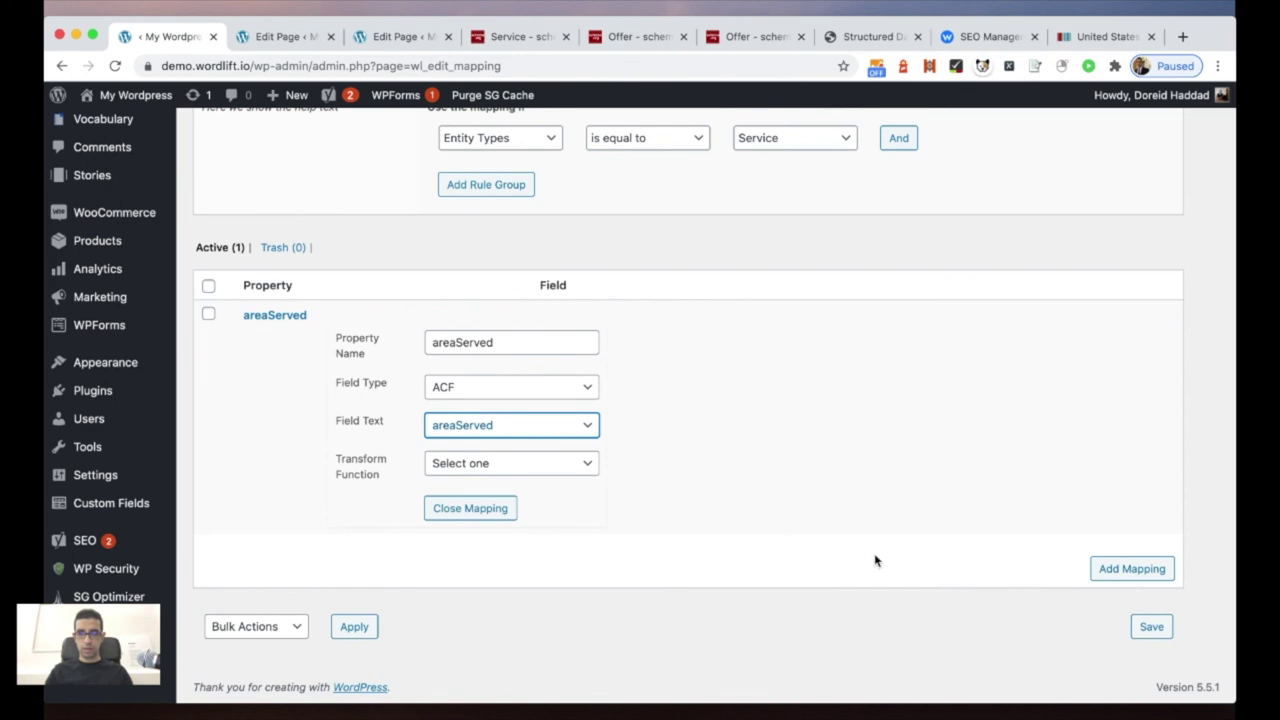
Step: Add a provider property mapped to the Service - Test group's ACF field provider, with the Post ID to Entity transform function
click(1110, 568)
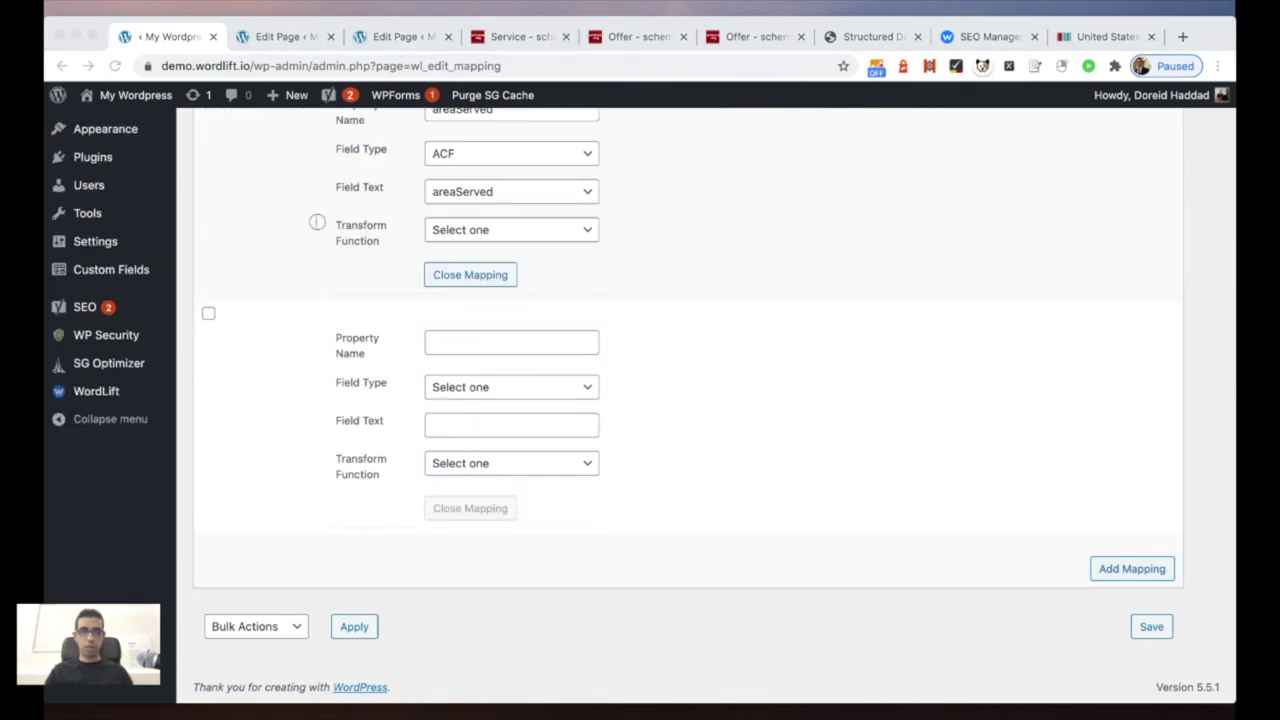
click(491, 340)
text(provider)
click(508, 387)
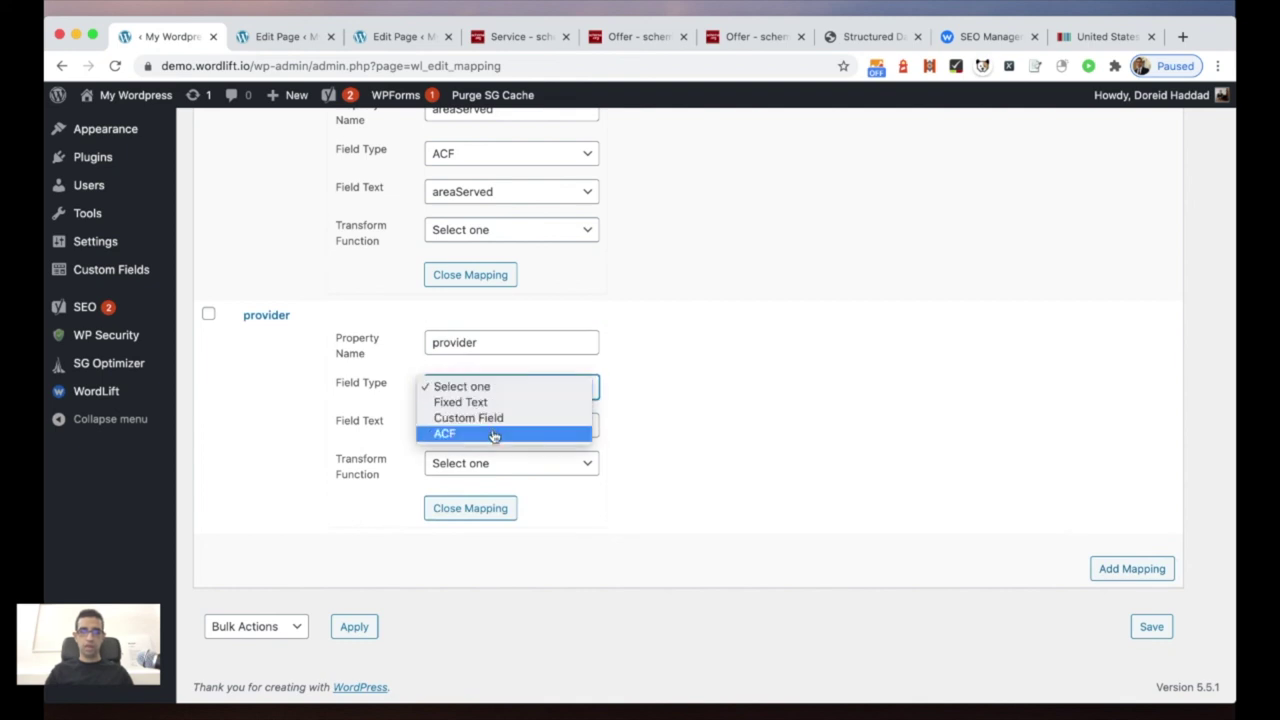
click(491, 431)
click(566, 426)
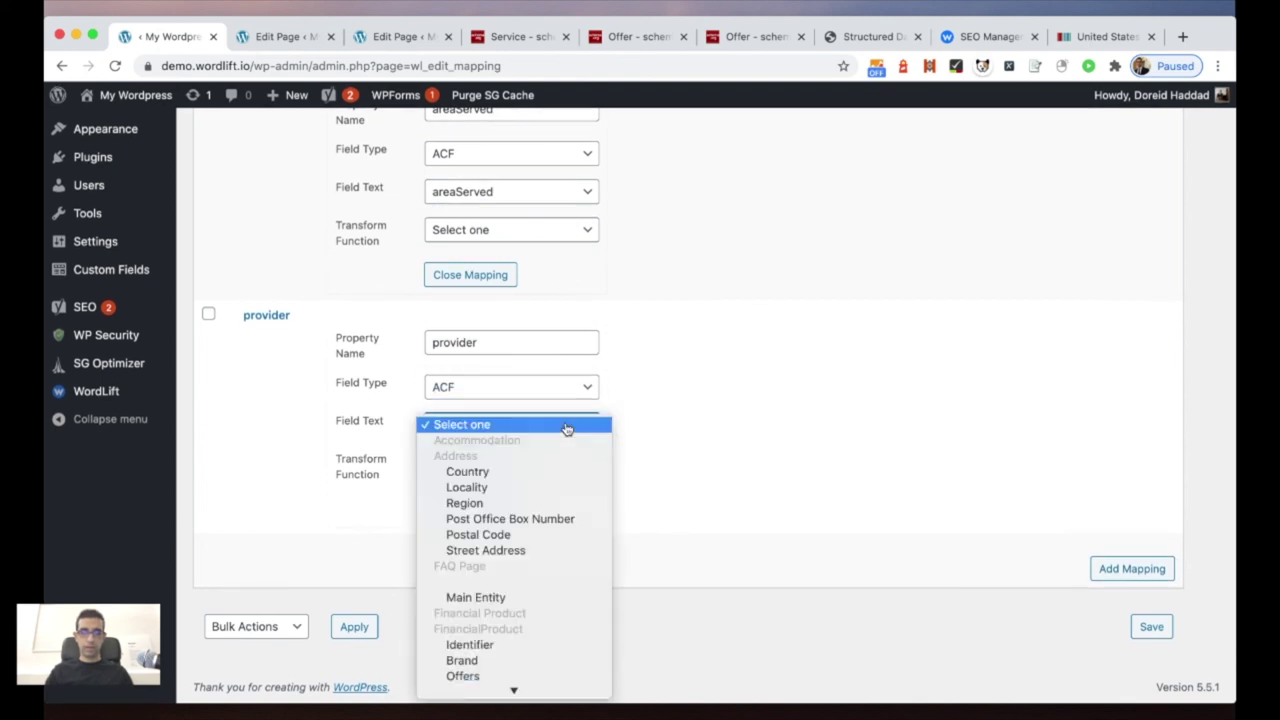
scroll(566, 428, down, 10)
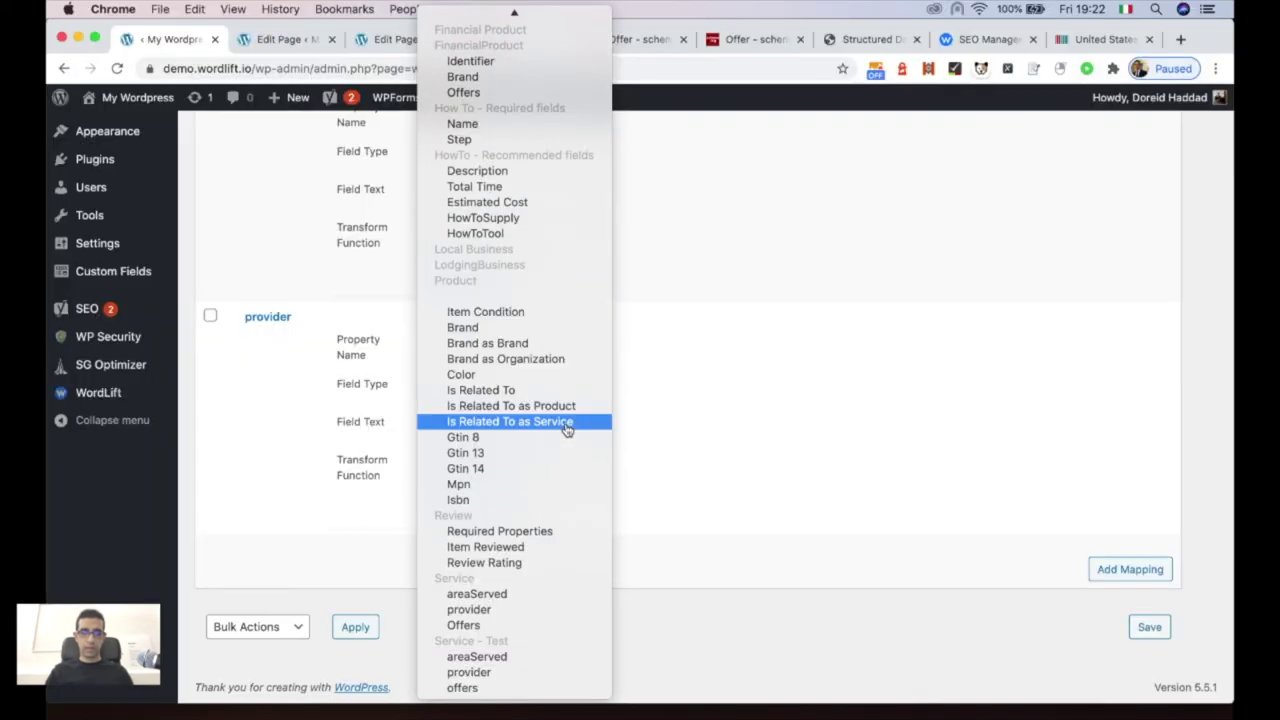
click(486, 674)
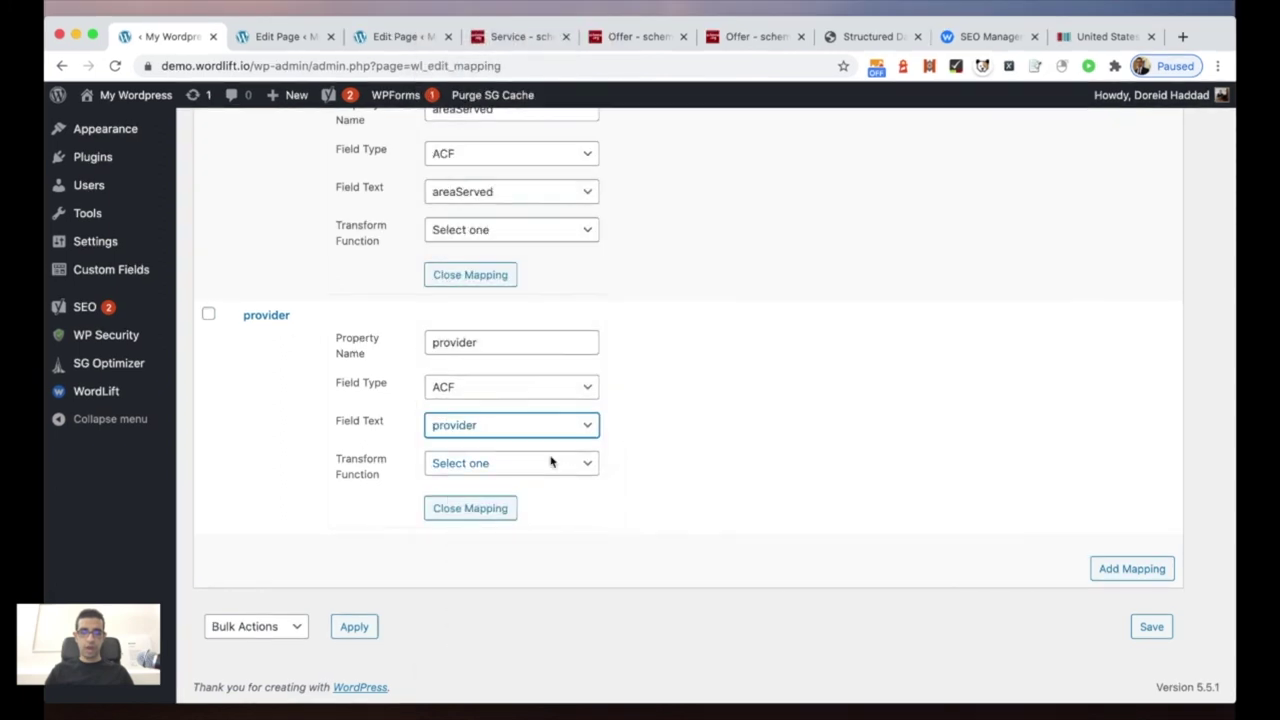
click(551, 465)
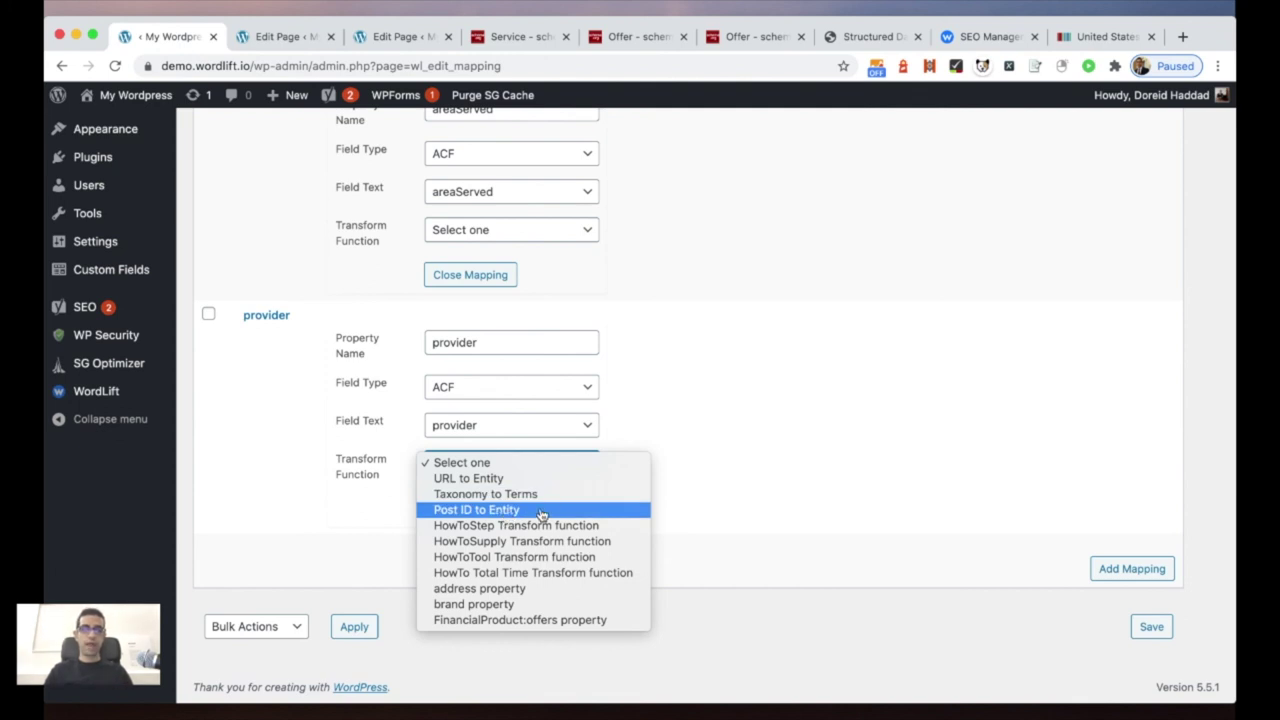
click(541, 510)
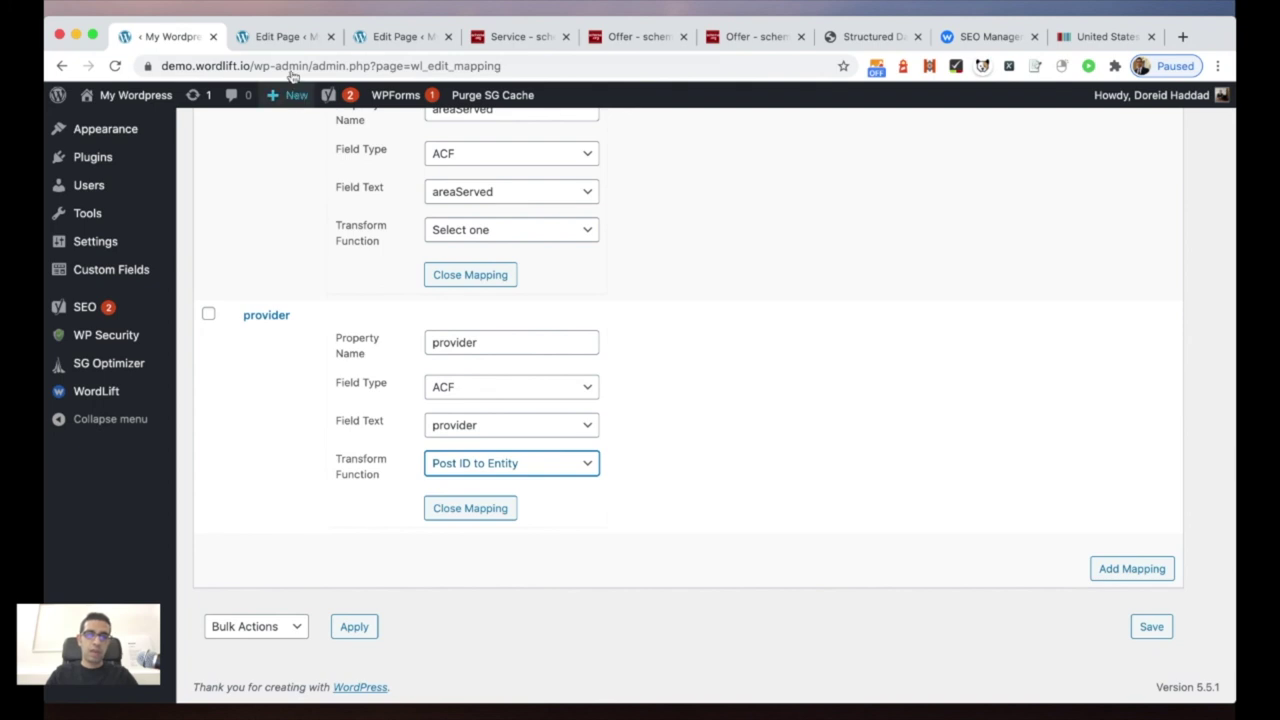
Step: Check the provider field's Return Format in the Service - Test custom field group
click(283, 38)
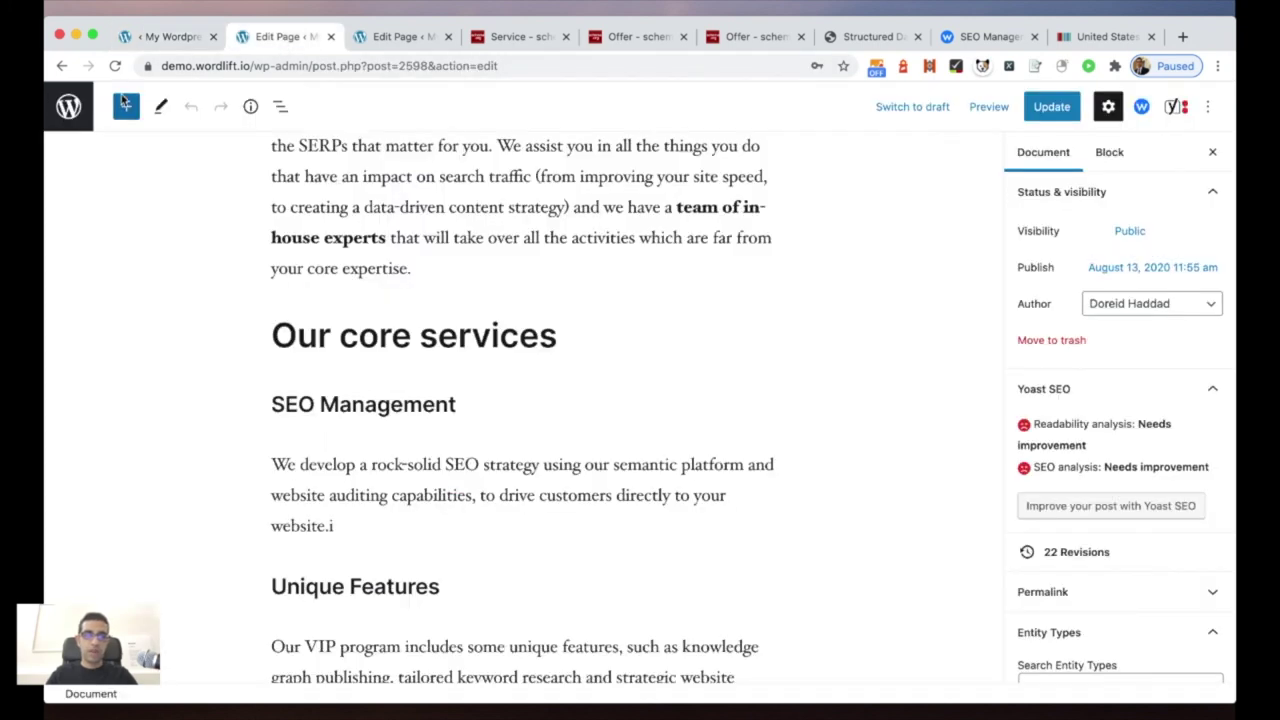
click(69, 108)
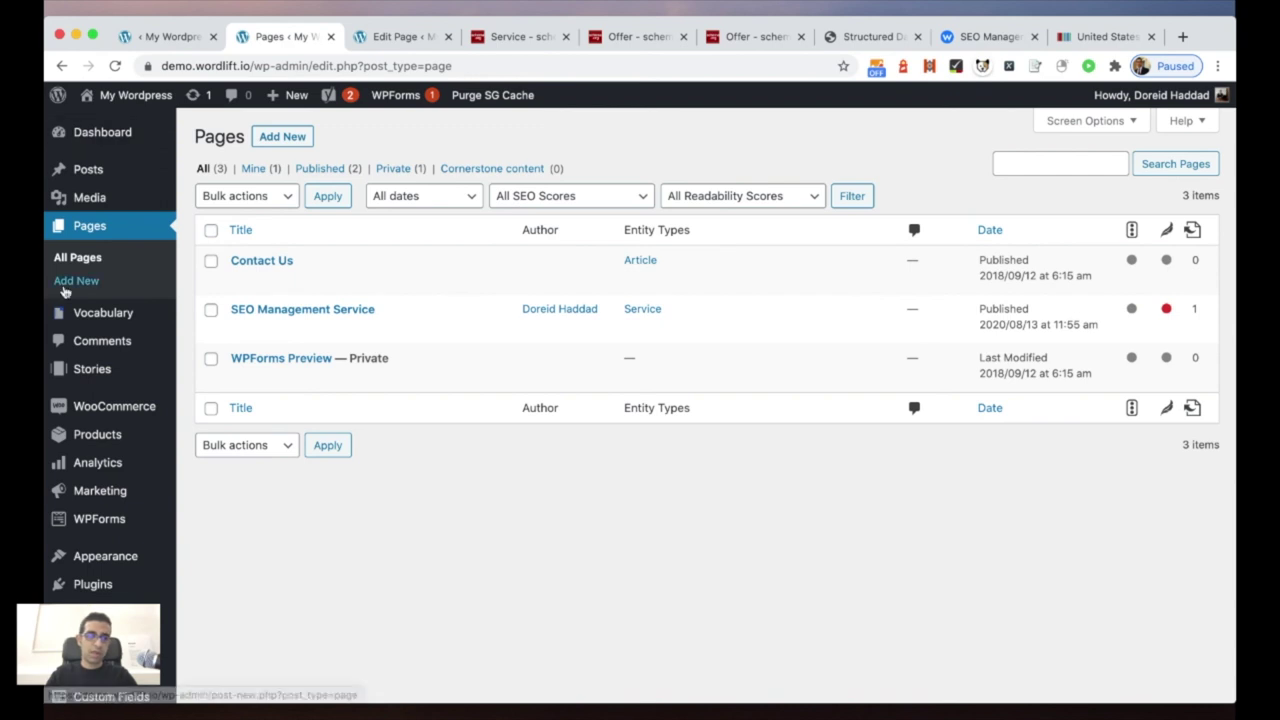
scroll(80, 290, down, 3)
click(92, 535)
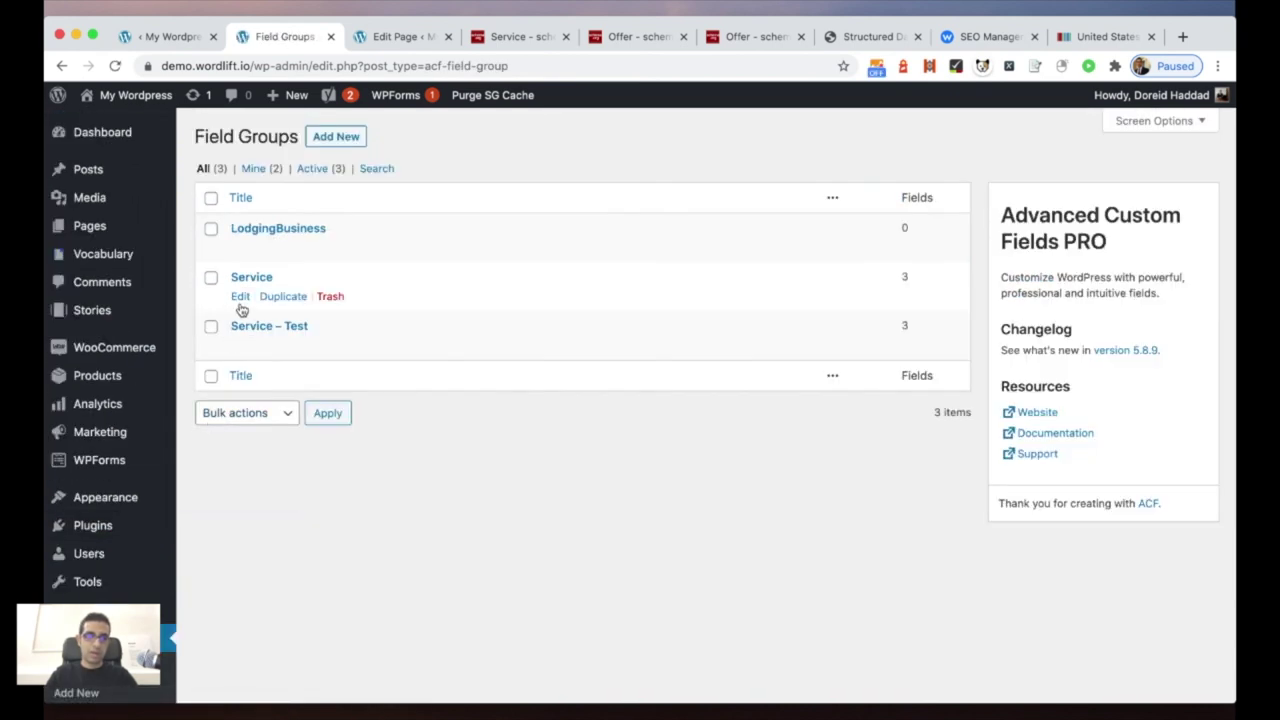
click(240, 350)
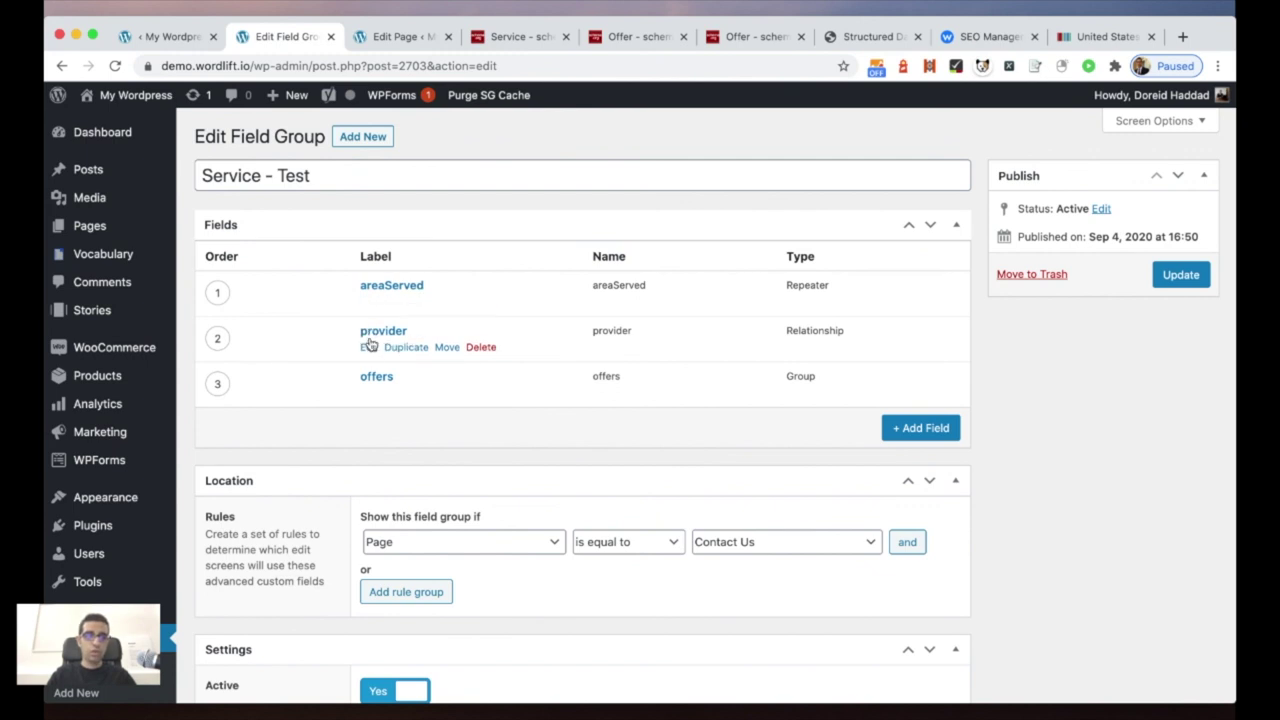
click(369, 346)
scroll(369, 350, down, 3)
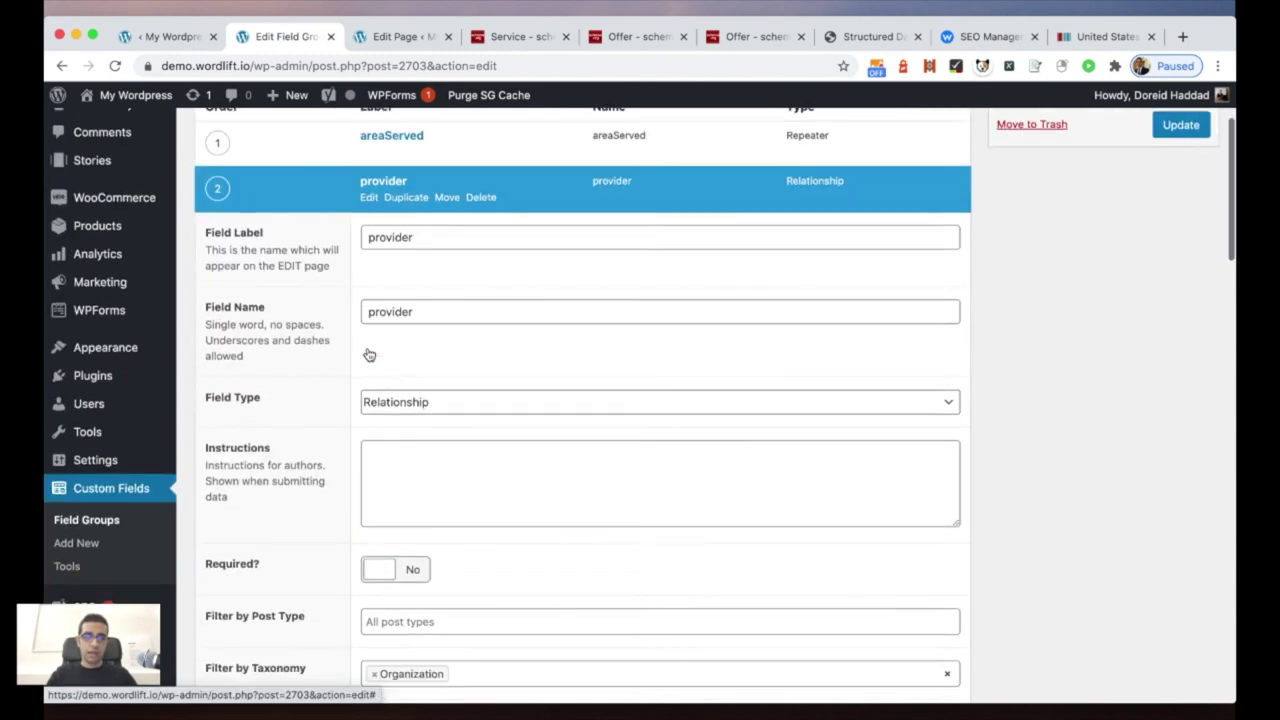
scroll(369, 355, down, 10)
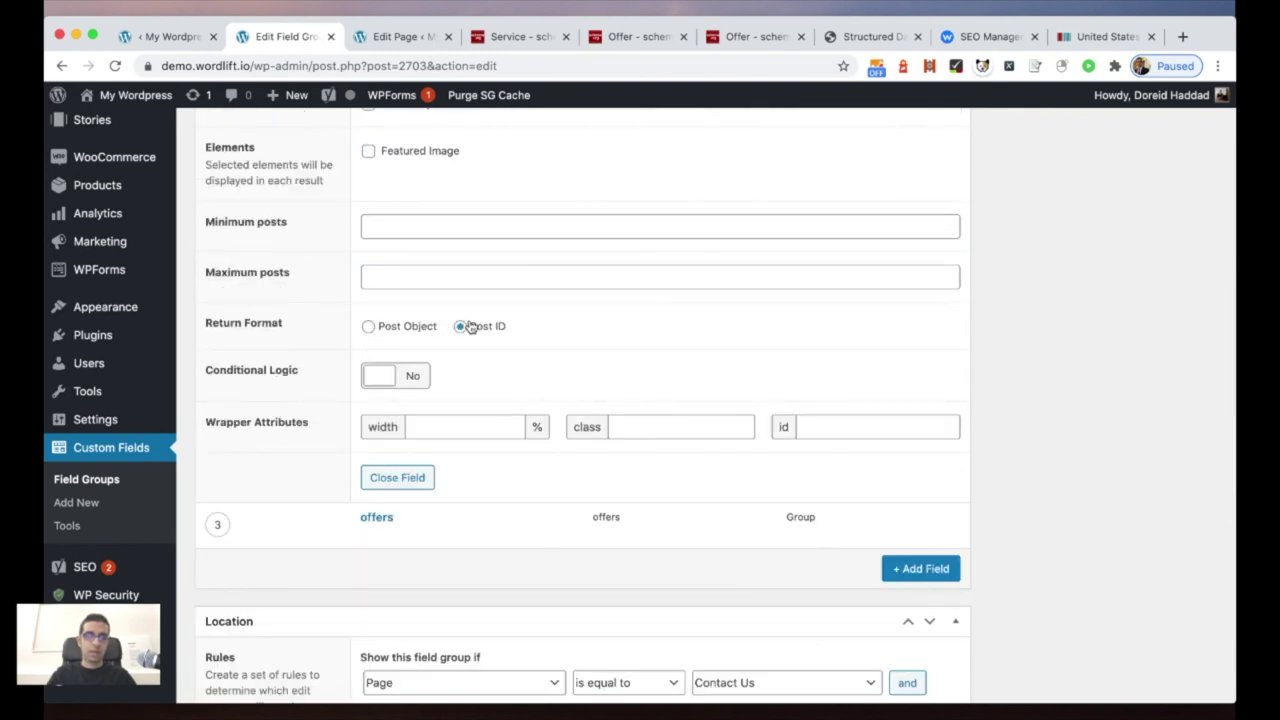
Step: Add an offers property mapped to the Service - Test group's ACF field offers, and save the Service mapping
click(160, 37)
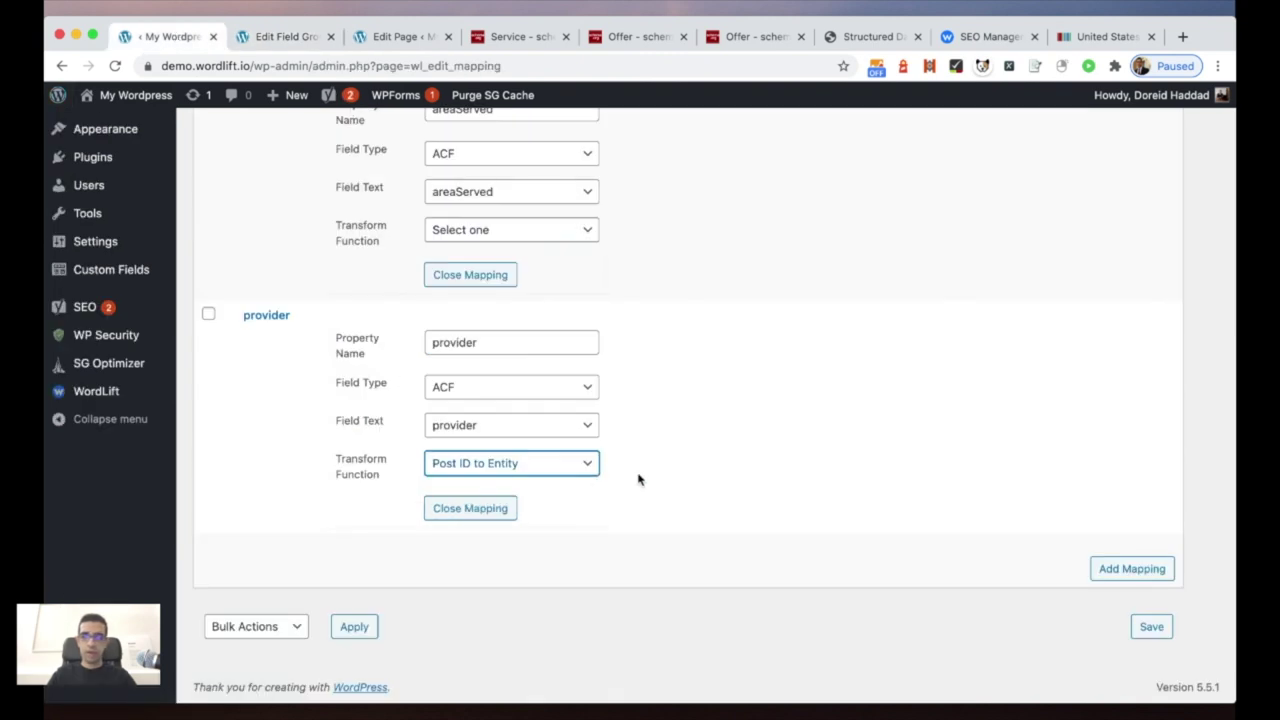
click(1143, 572)
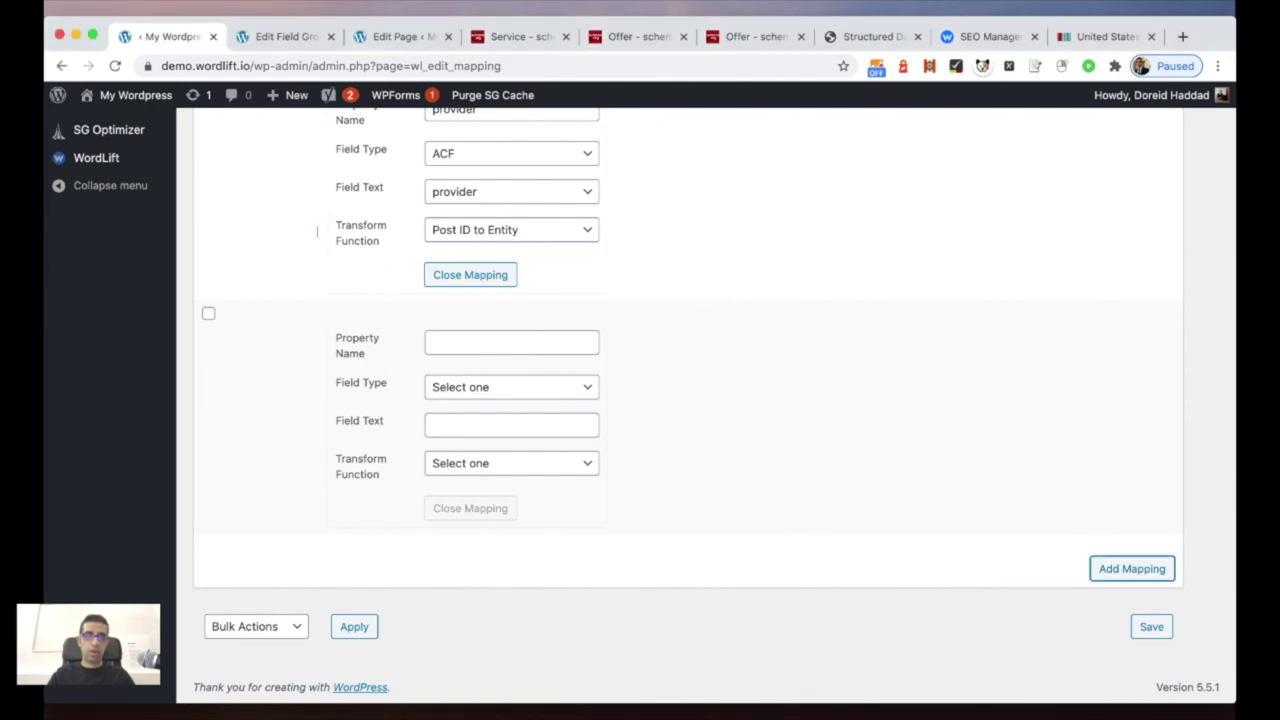
click(440, 350)
text(offers)
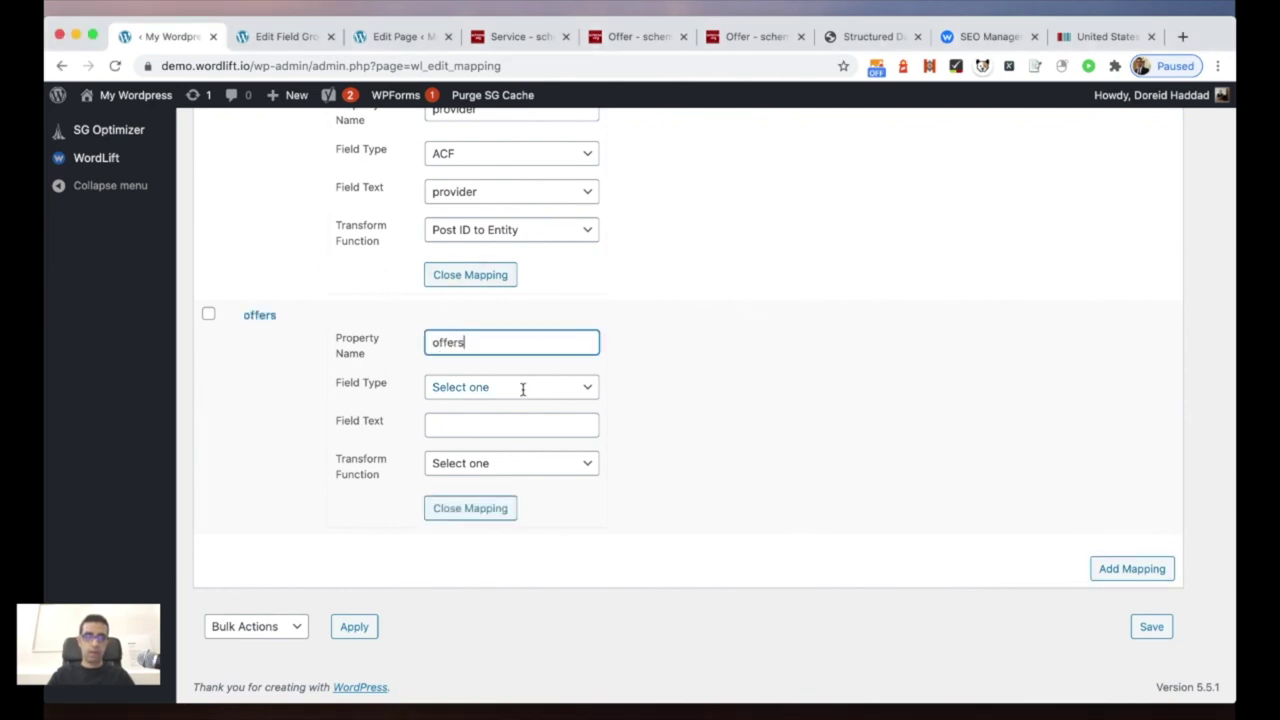
click(523, 387)
click(518, 434)
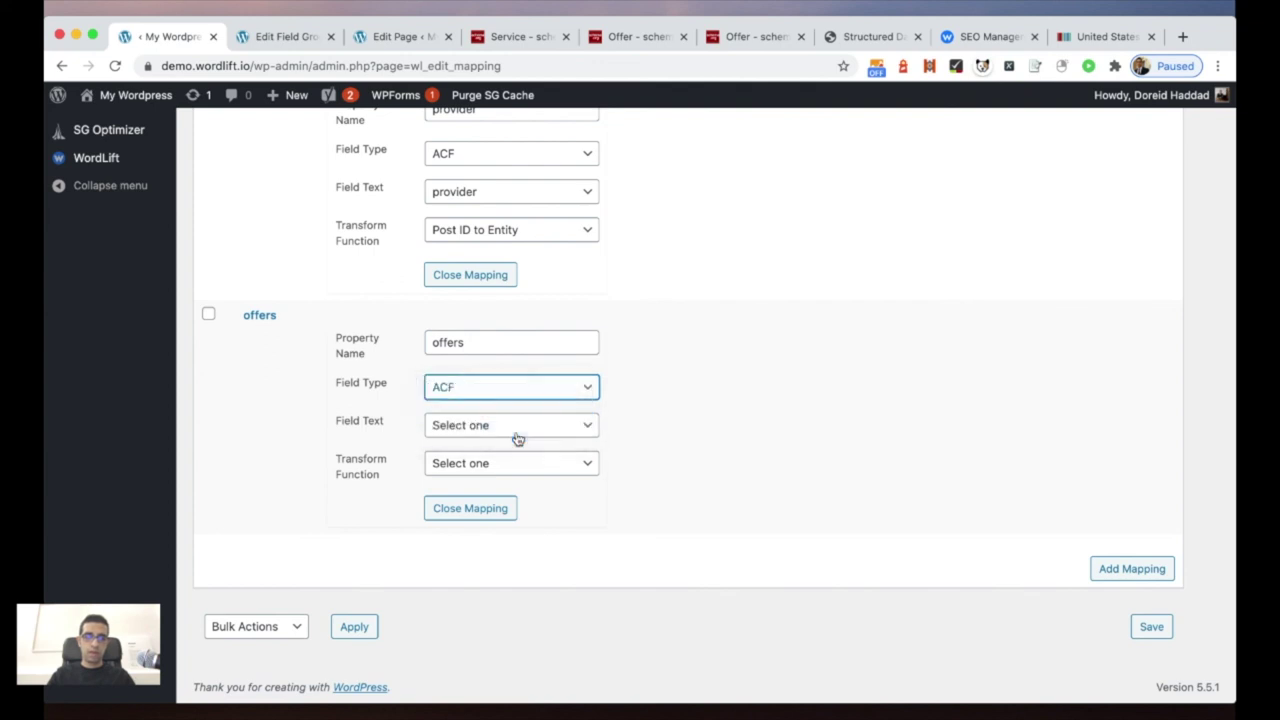
click(526, 425)
scroll(527, 428, down, 5)
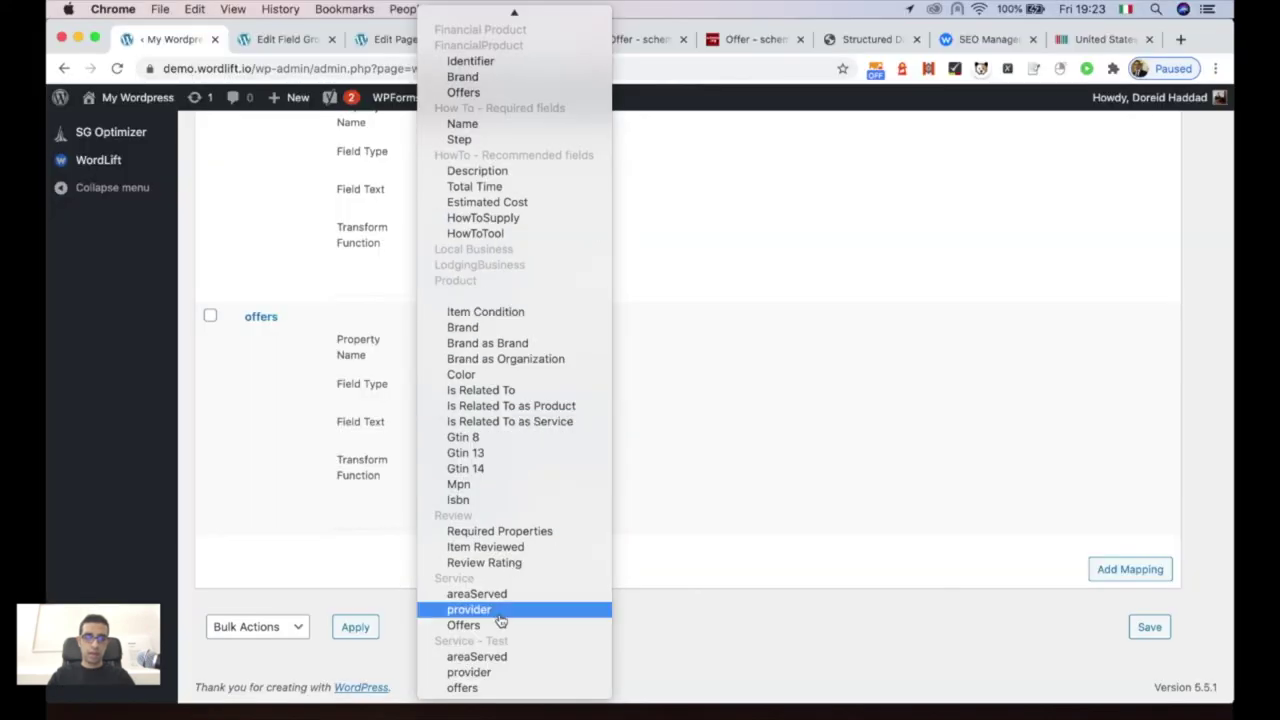
click(500, 689)
click(1148, 627)
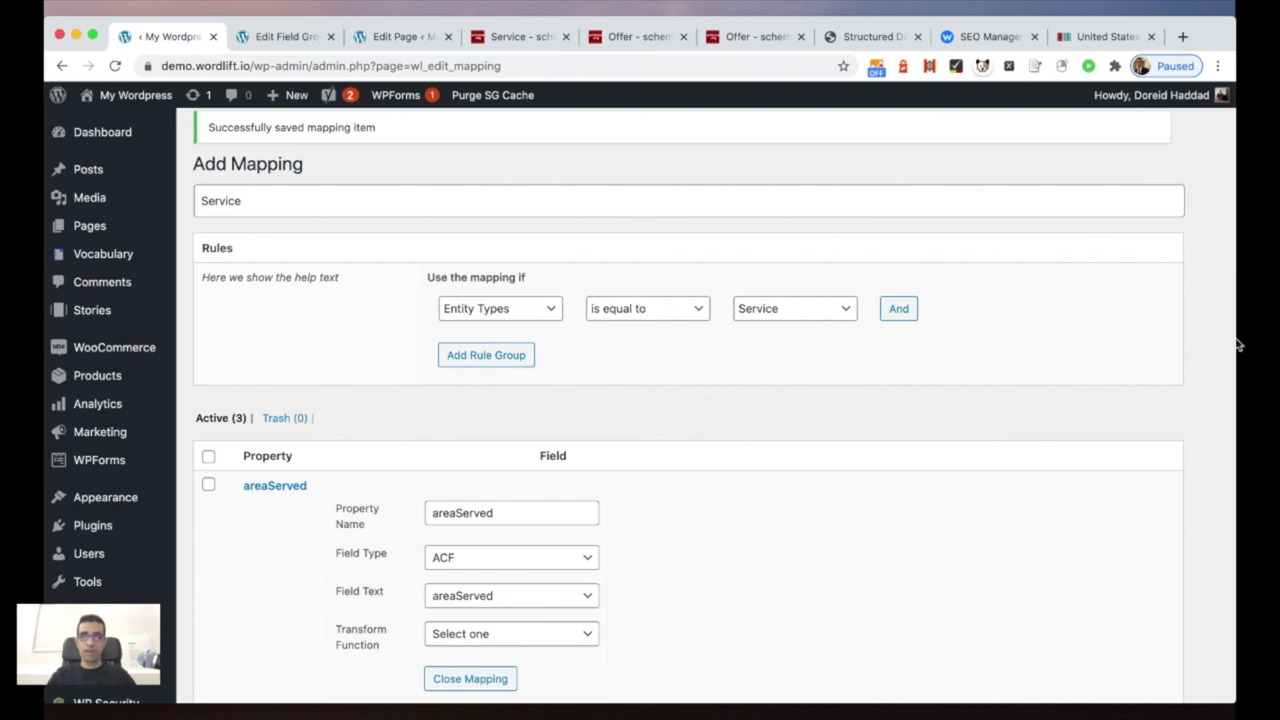
Step: Review the Service markup in the Structured Data Testing Tool, including its areaServed, provider and offers properties
click(872, 40)
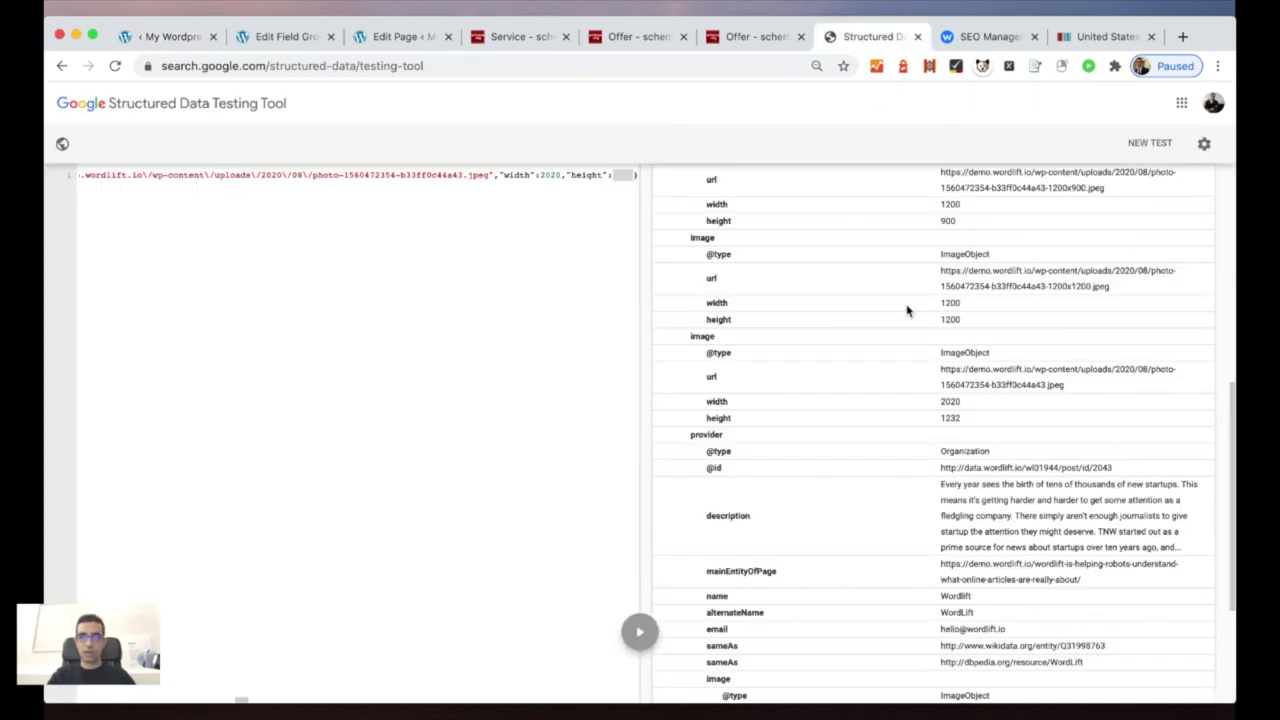
scroll(908, 309, up, 15)
scroll(851, 261, down, 2)
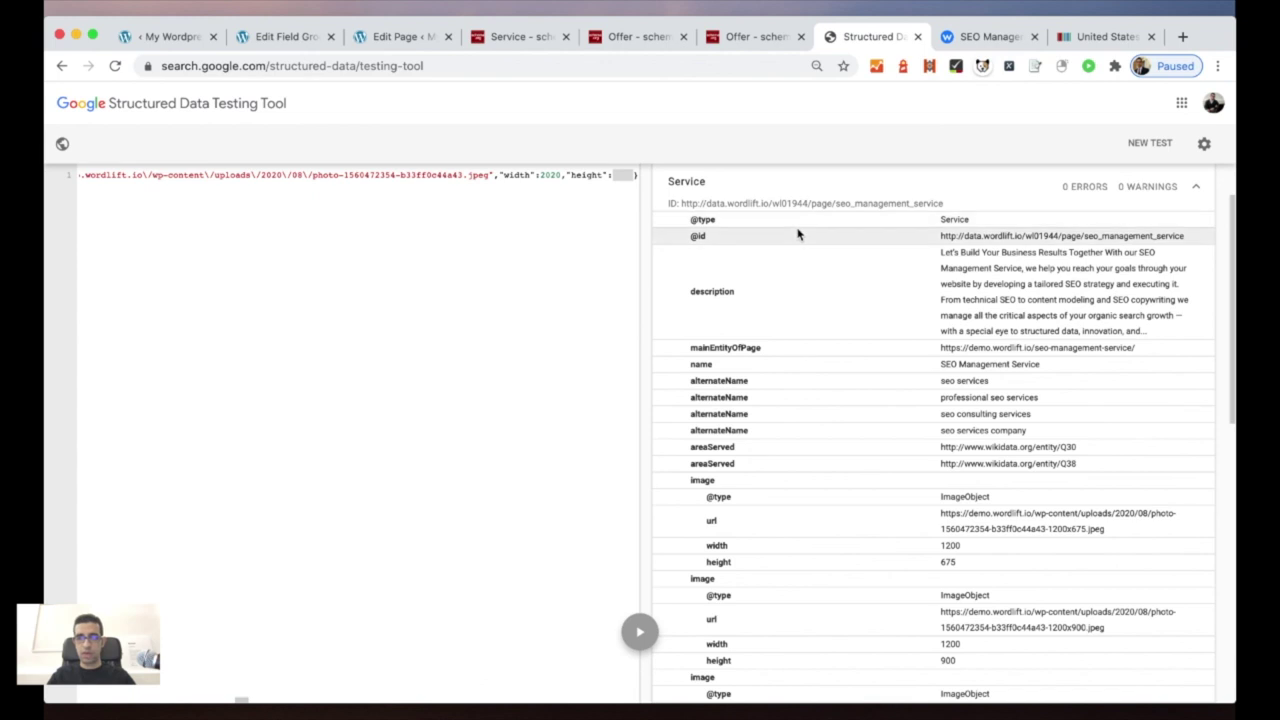
scroll(798, 234, down, 1)
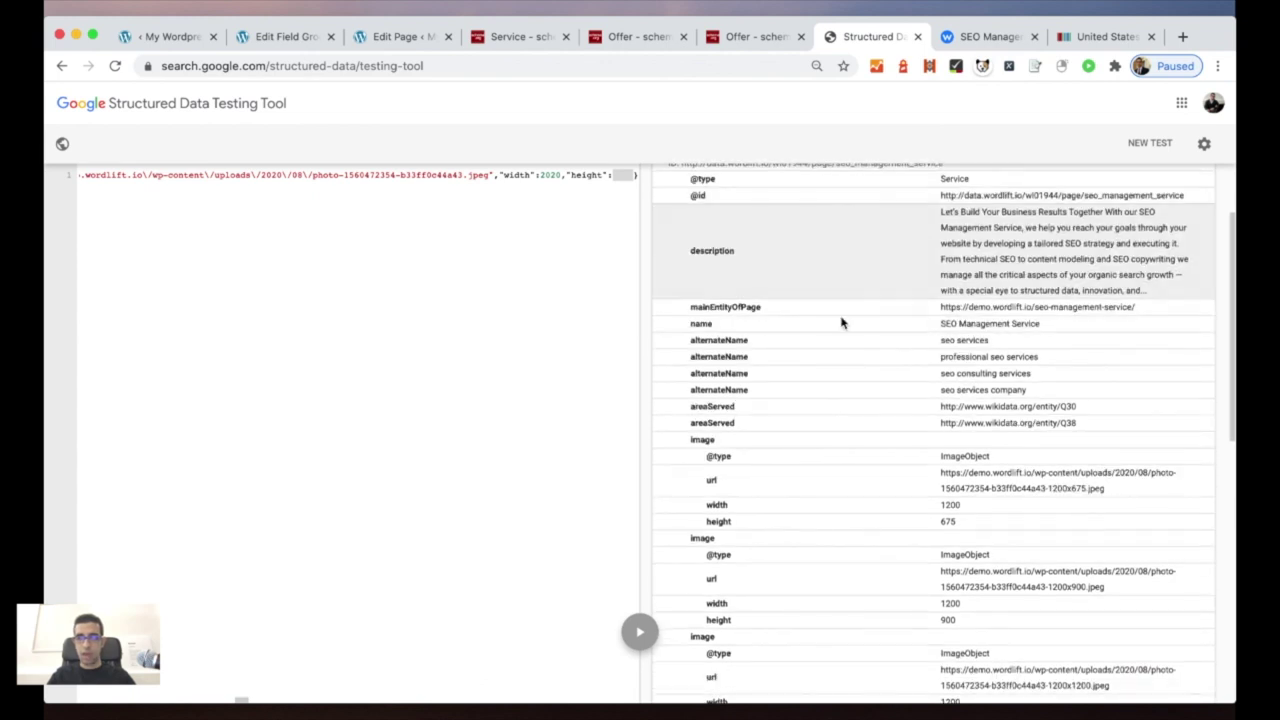
scroll(840, 320, down, 1)
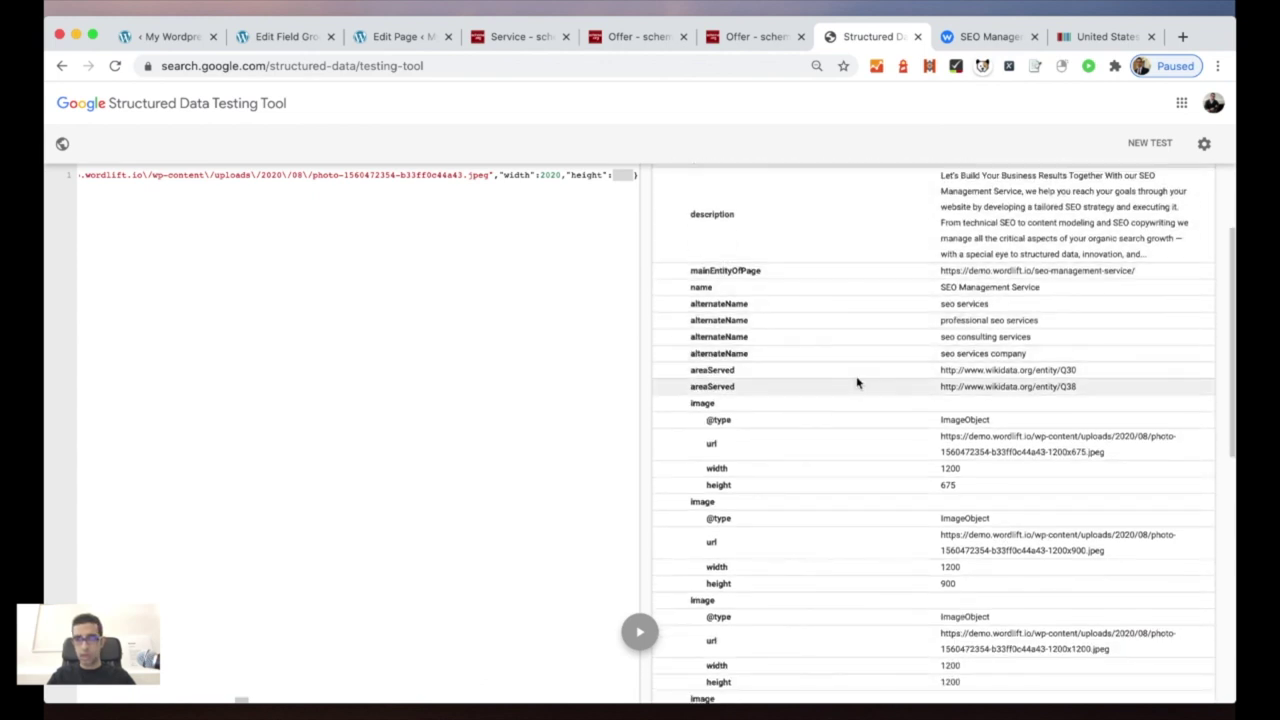
scroll(855, 386, down, 1)
scroll(855, 386, down, 3)
scroll(855, 386, down, 4)
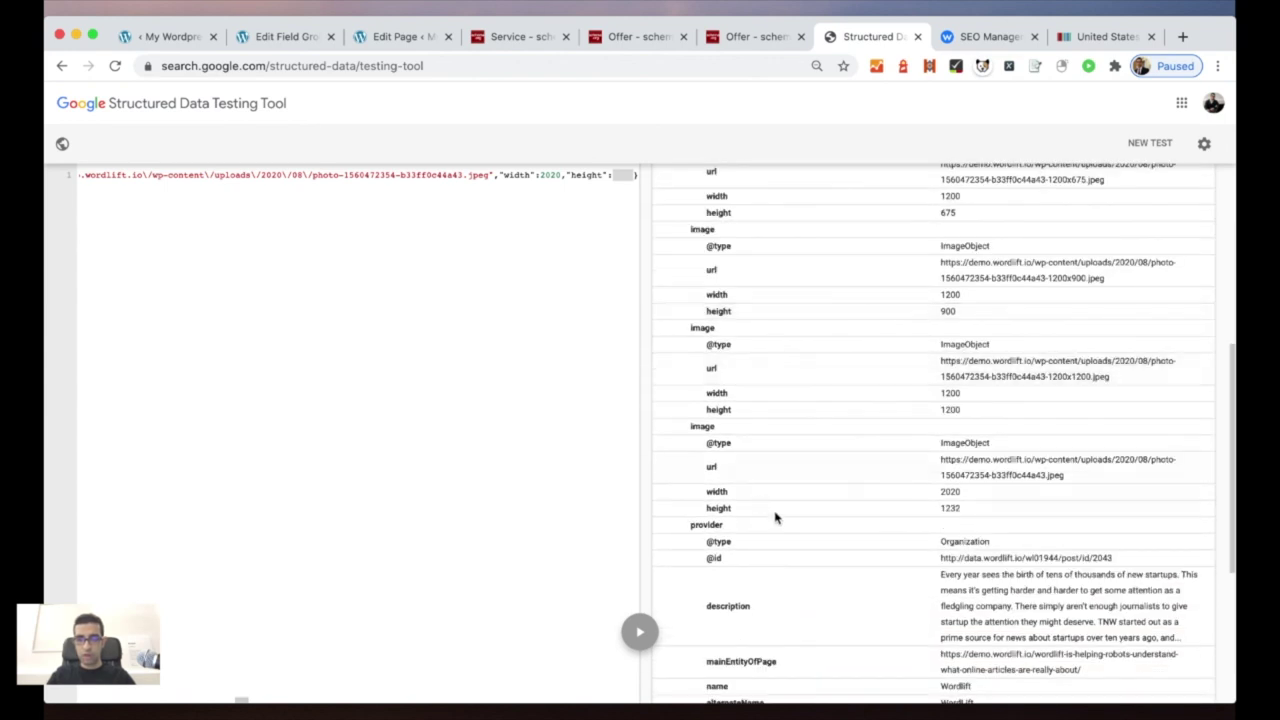
scroll(703, 534, down, 2)
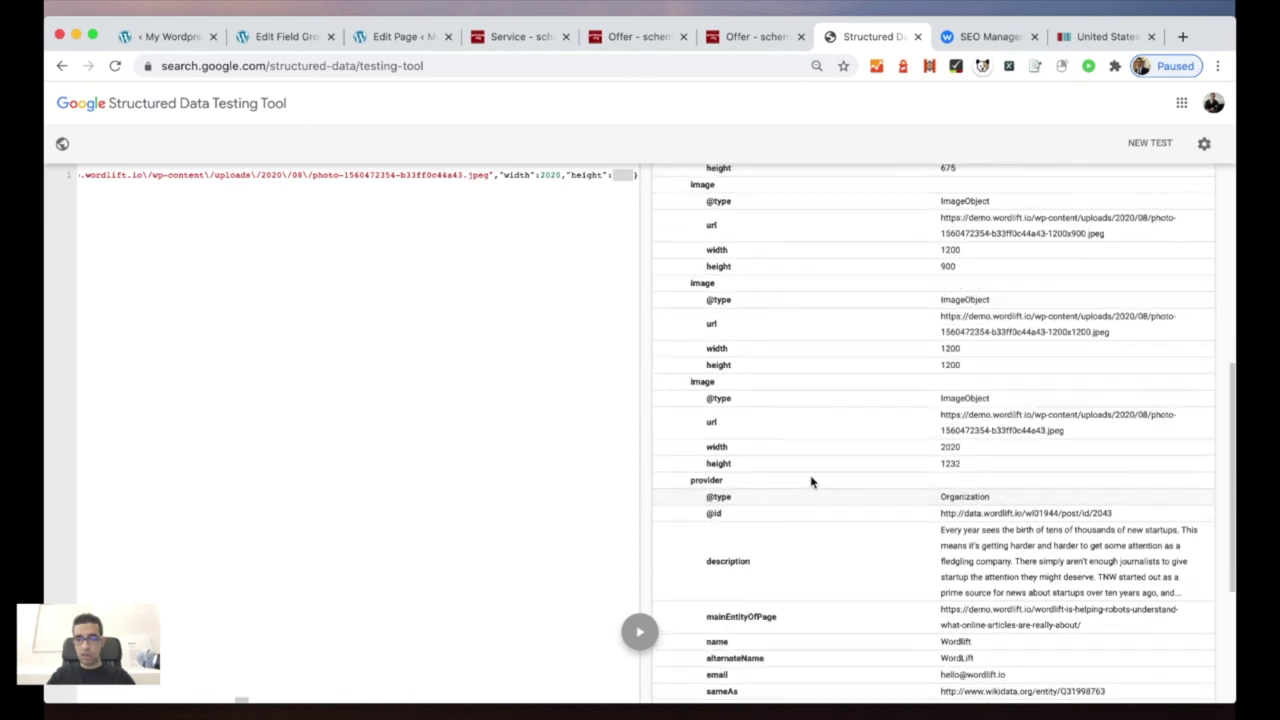
scroll(811, 482, down, 3)
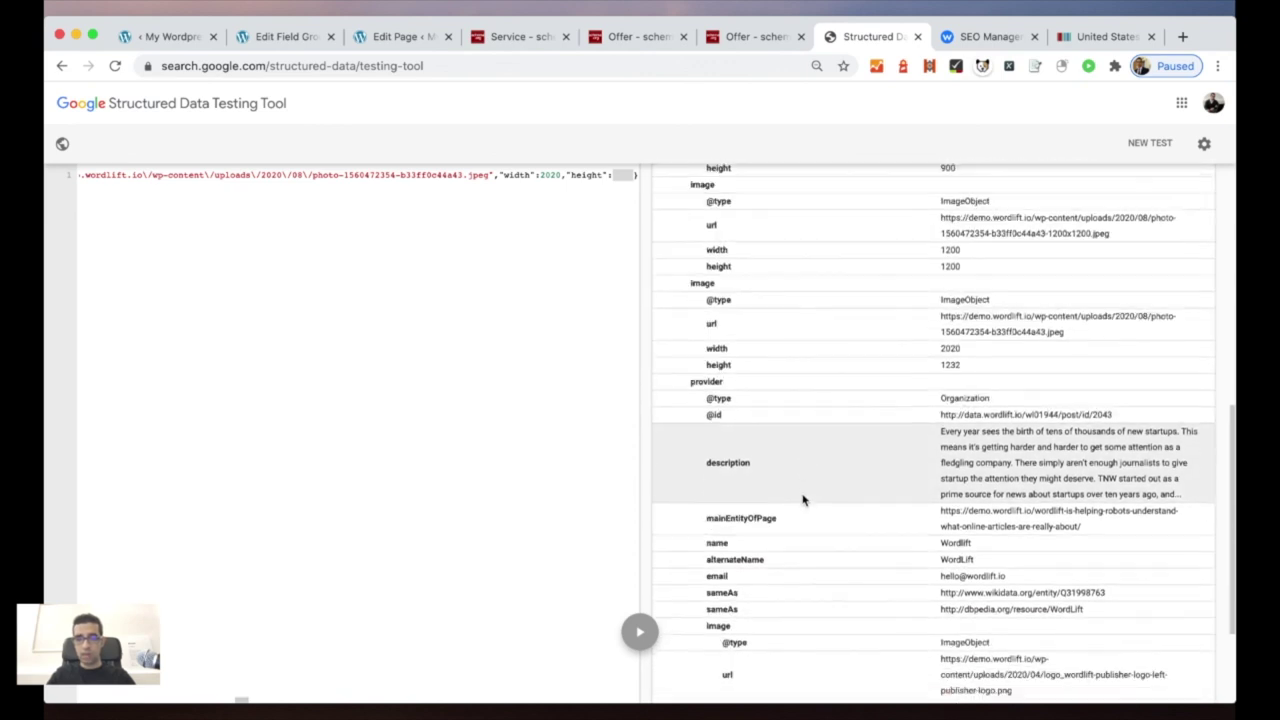
scroll(803, 500, down, 5)
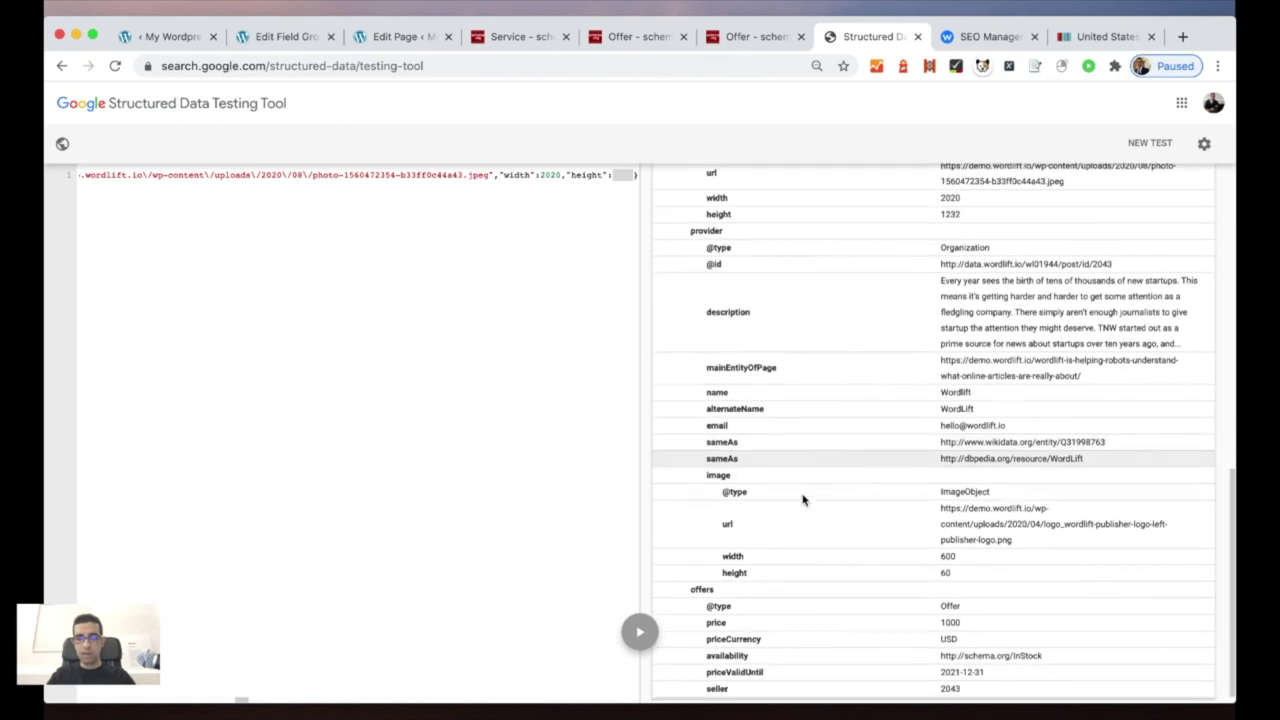
scroll(803, 500, up, 2)
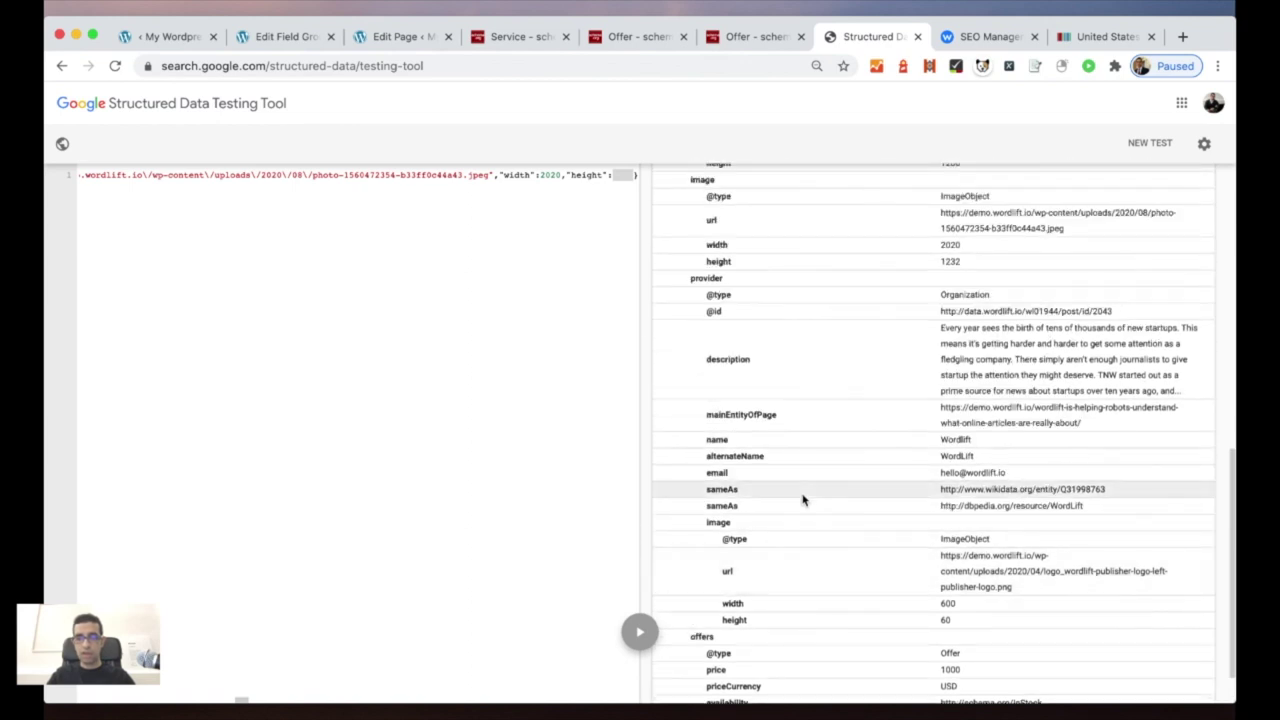
scroll(794, 515, down, 1)
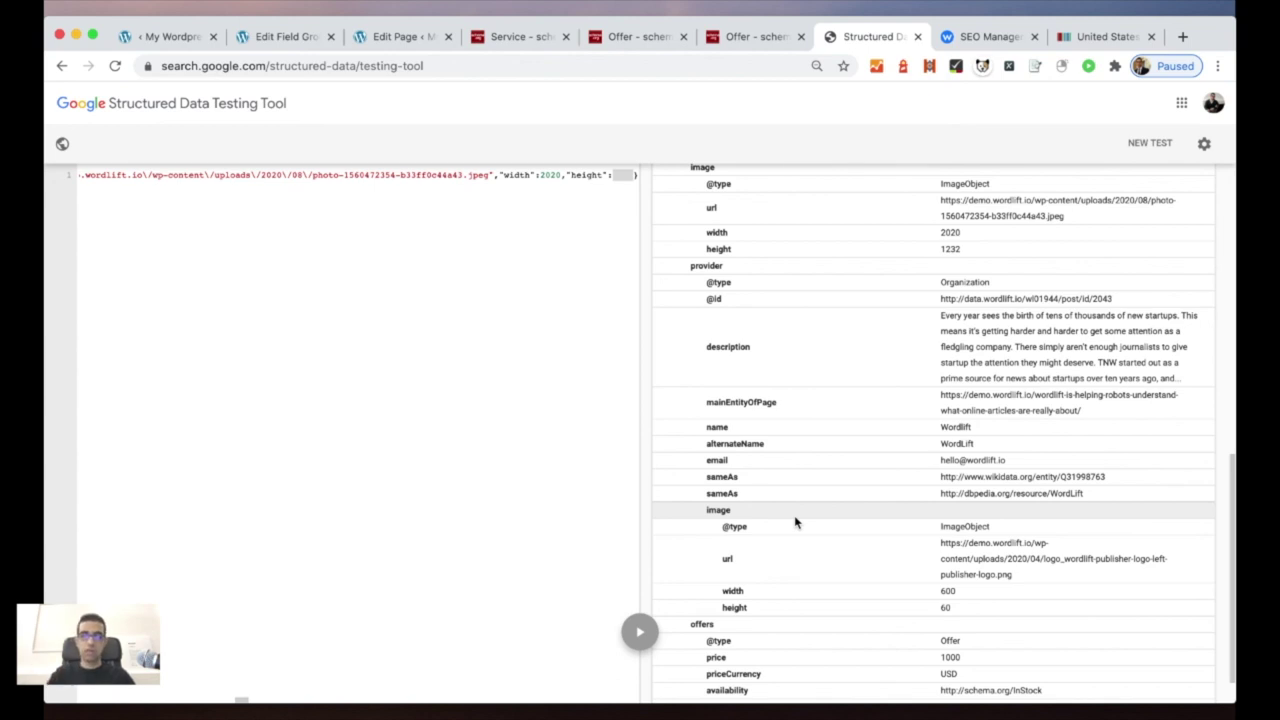
scroll(795, 521, up, 8)
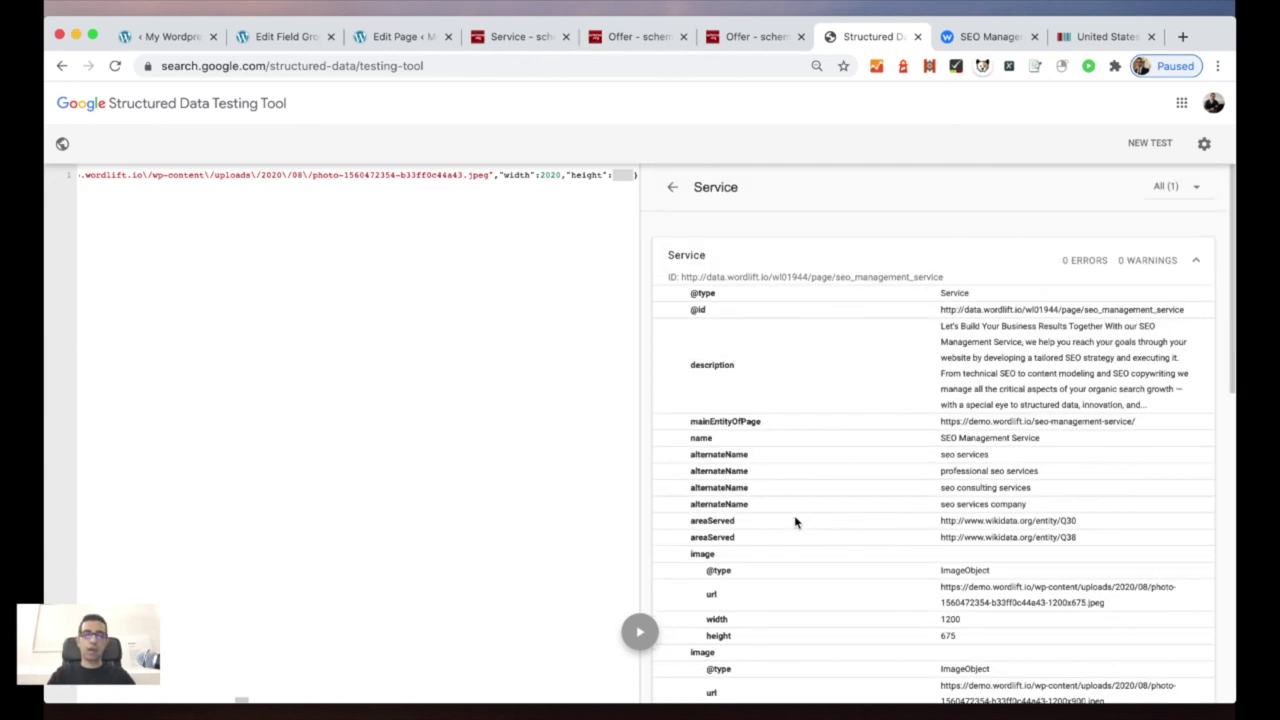